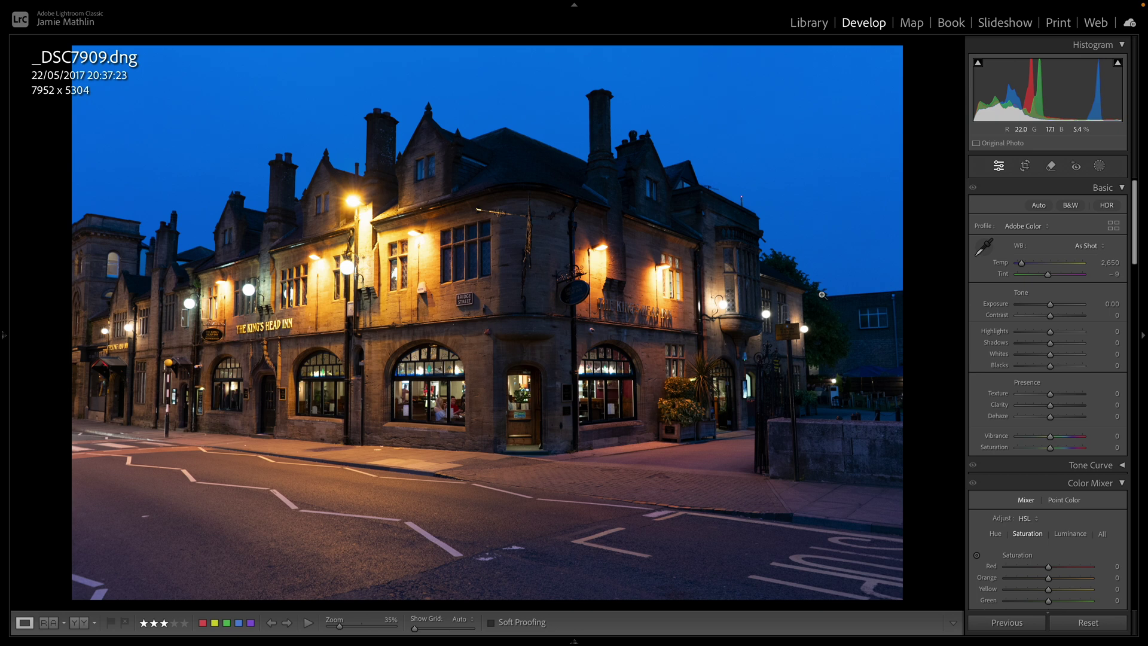
# Step: Lower the photo's Highlights to -84 and raise its Shadows to +74
pyautogui.click(1021, 332)
pyautogui.moveTo(1021, 333); pyautogui.dragTo(1017, 332)
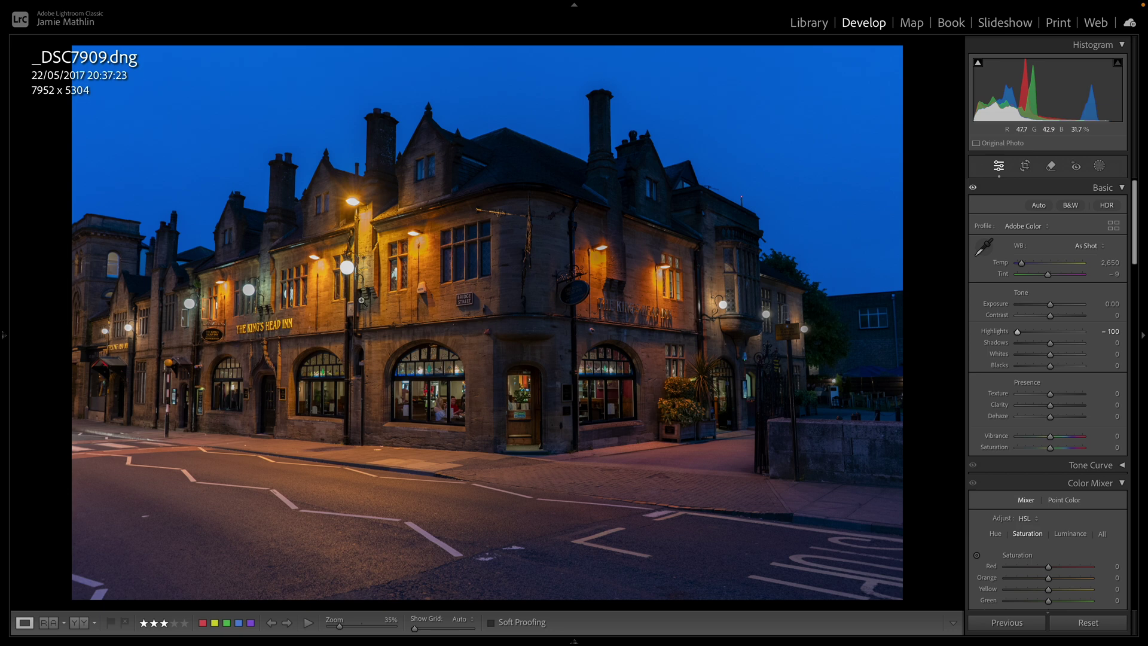
pyautogui.click(1023, 335)
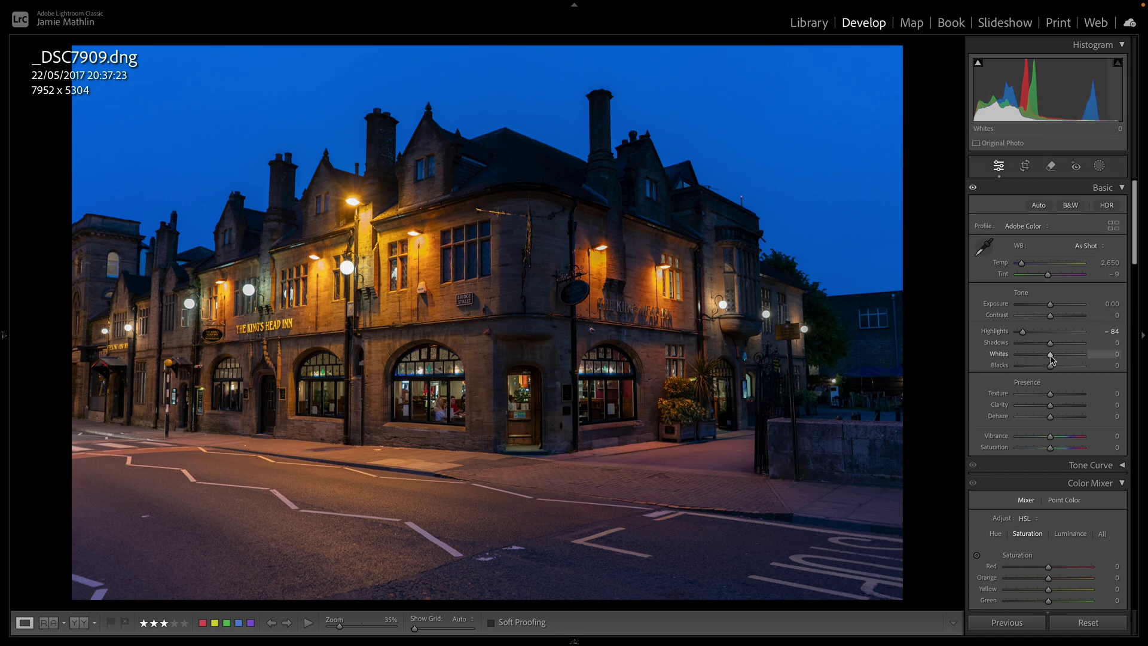
pyautogui.moveTo(1050, 344); pyautogui.dragTo(1075, 347)
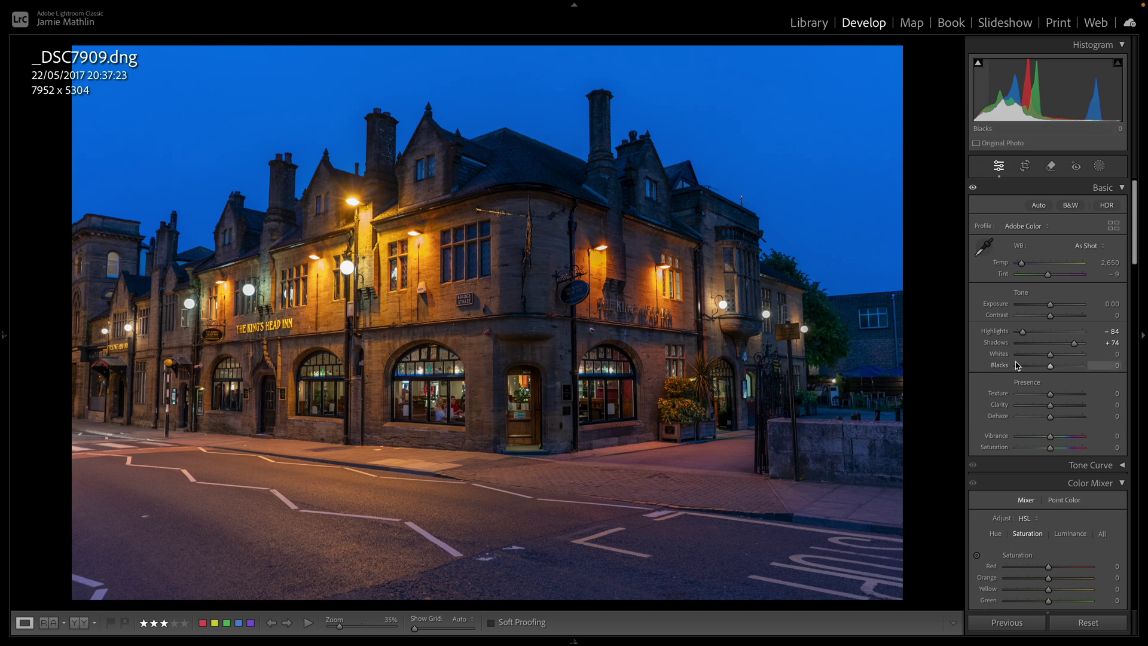
# Step: Examine the inn's stonework, windows and doorway at 100% magnification for image noise
pyautogui.scroll(-9, 1018, 366)
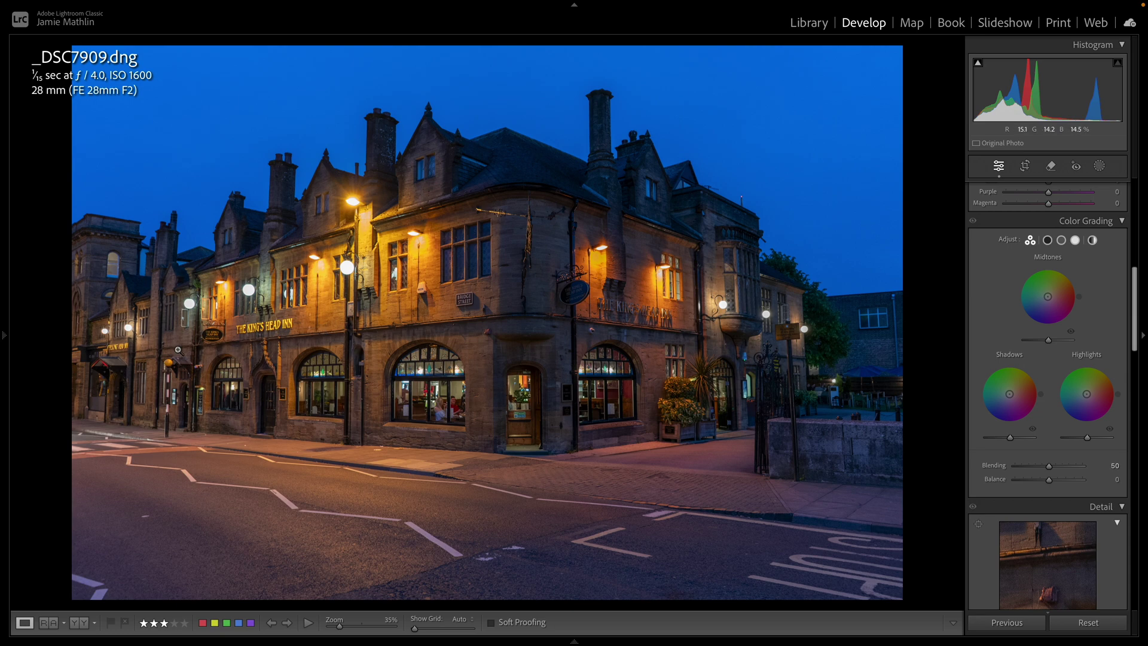
pyautogui.click(111, 351)
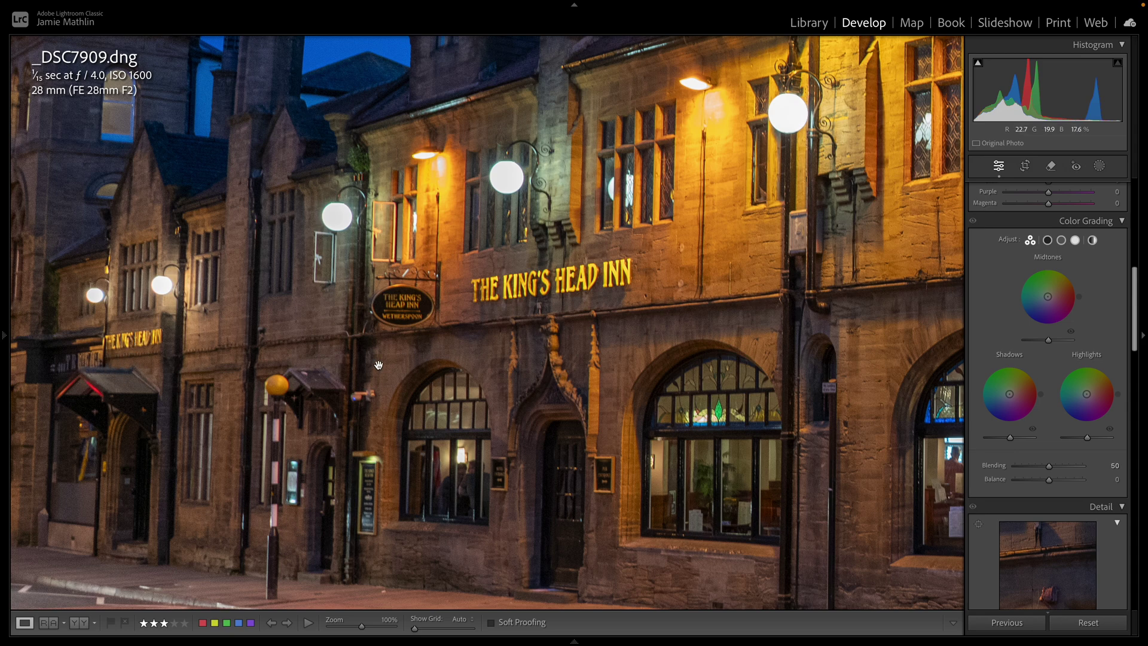
pyautogui.click(550, 389)
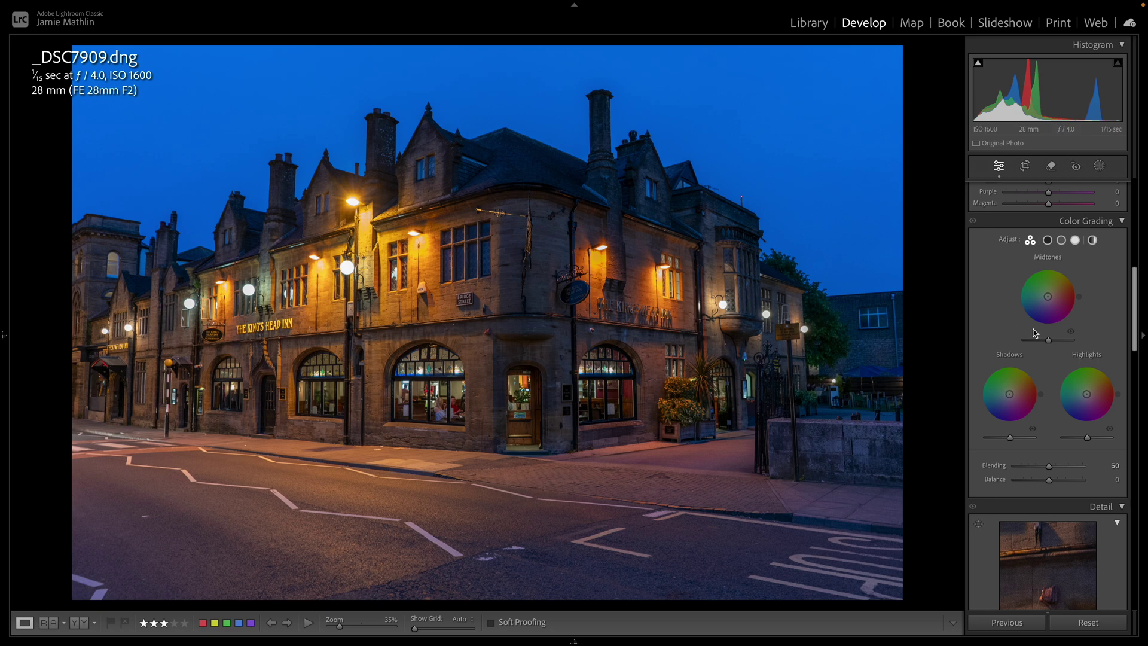
pyautogui.scroll(-3, 1042, 341)
pyautogui.scroll(-6, 1042, 341)
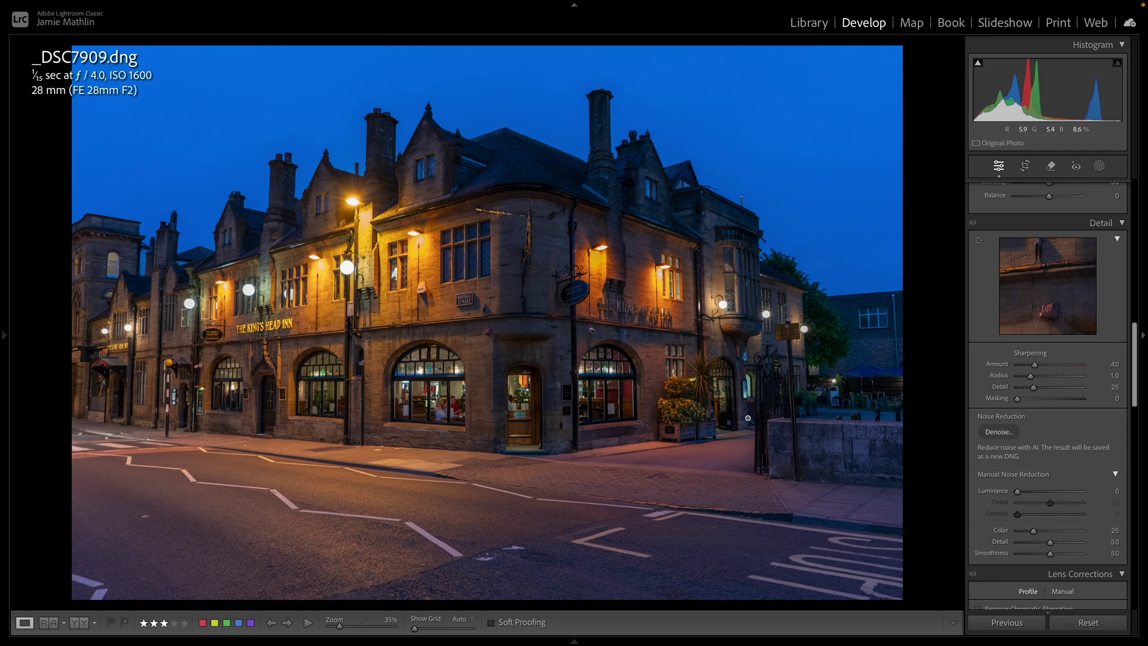
pyautogui.click(521, 292)
pyautogui.moveTo(482, 451); pyautogui.dragTo(524, 264)
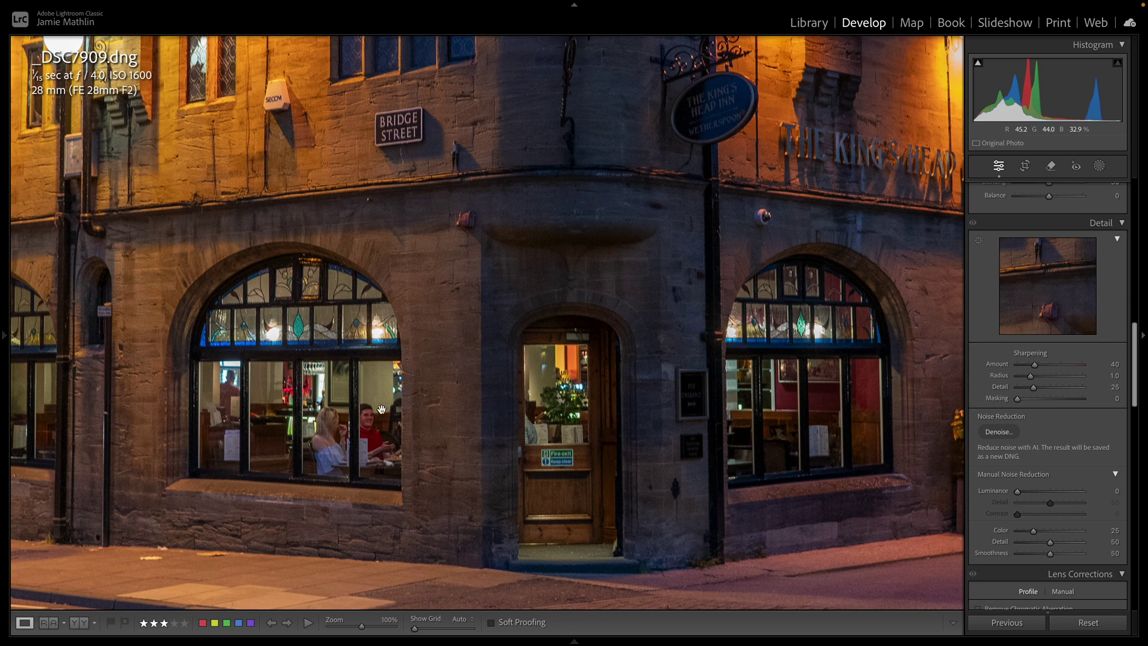
pyautogui.click(358, 357)
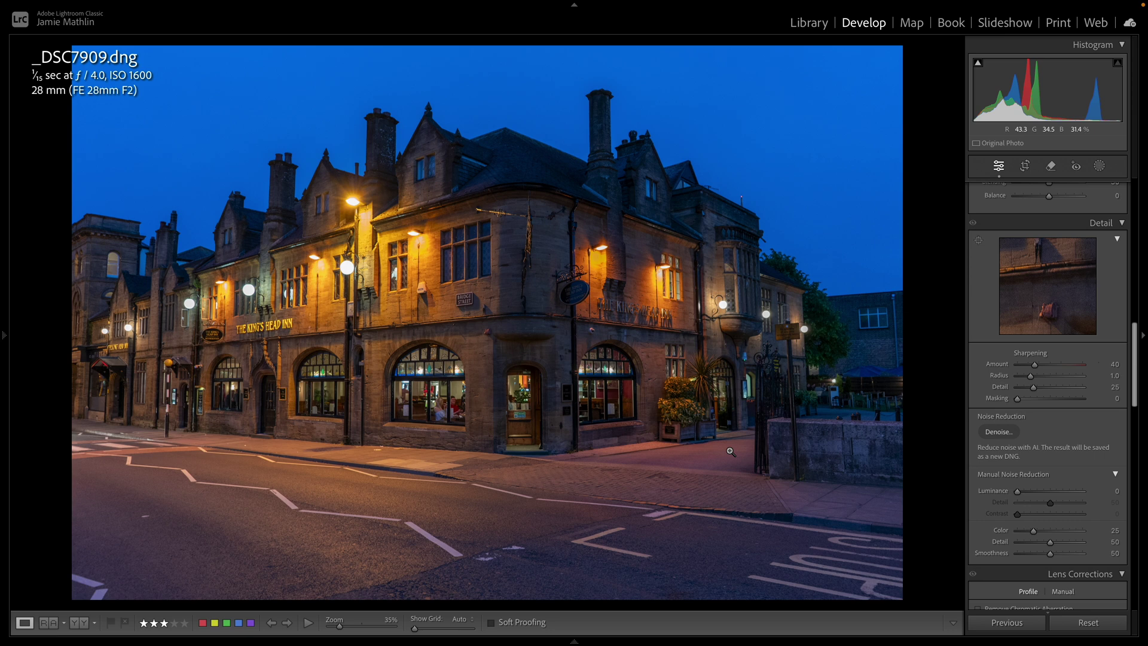
# Step: Apply AI Denoise to the photo with an amount of 35, producing an enhanced DNG
pyautogui.click(1002, 433)
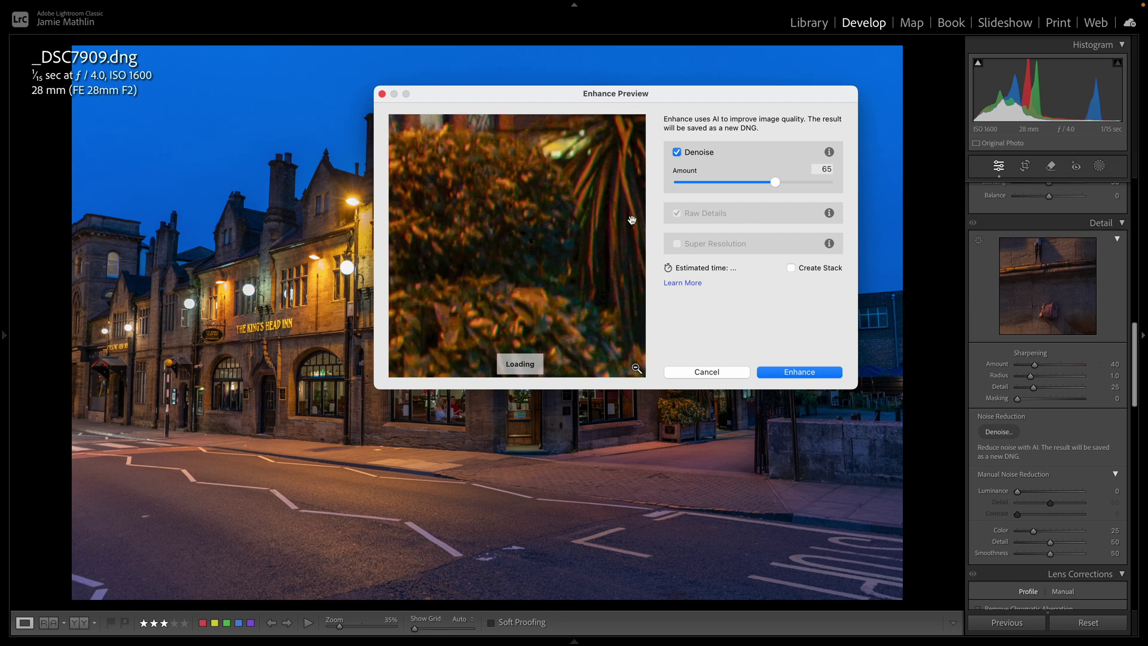
pyautogui.moveTo(718, 182); pyautogui.dragTo(730, 187)
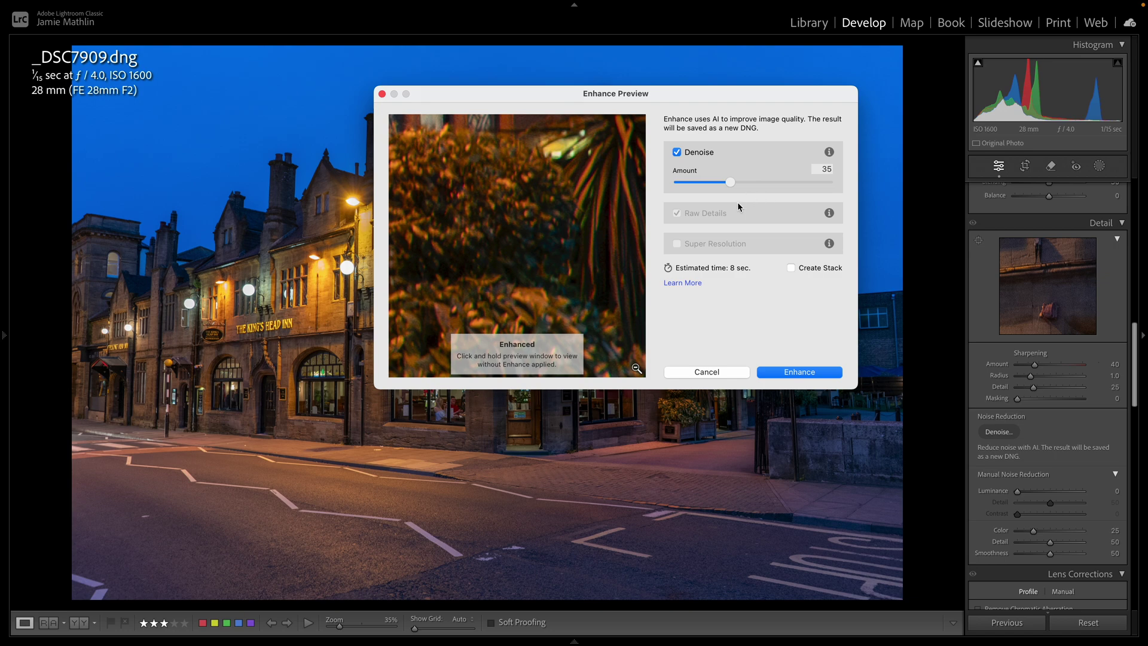
pyautogui.click(798, 372)
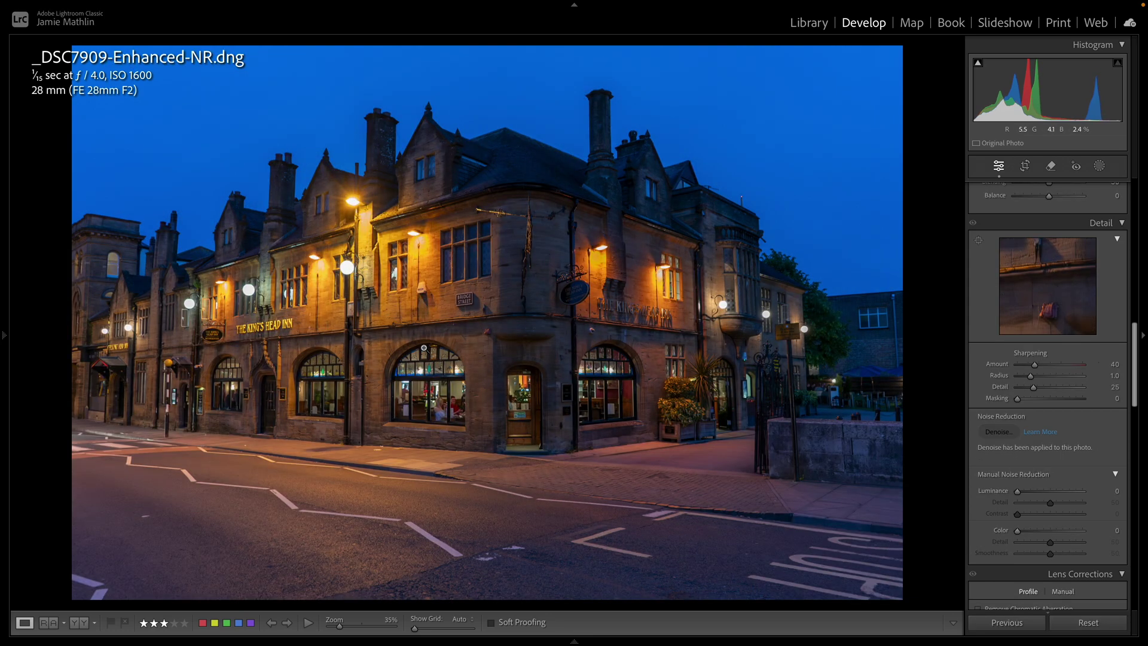
# Step: Inspect the noise reduction in the enhanced photo at 100% across the windows, facade, rooftops and street
pyautogui.click(377, 372)
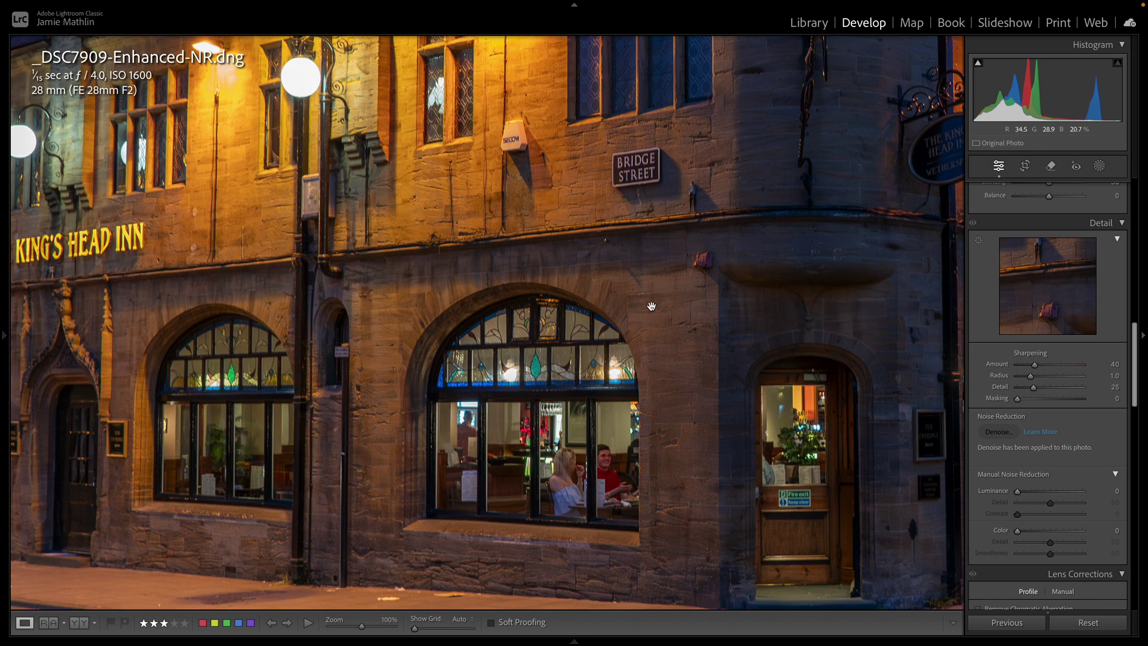
pyautogui.moveTo(649, 305); pyautogui.dragTo(592, 303)
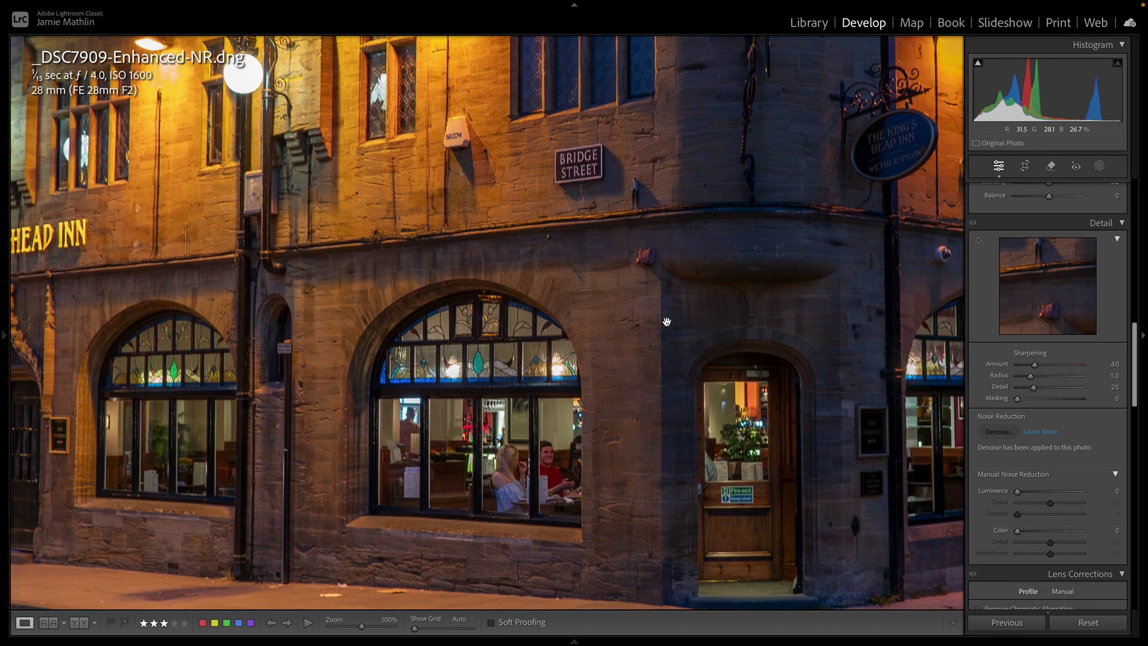
pyautogui.moveTo(490, 269); pyautogui.dragTo(631, 381)
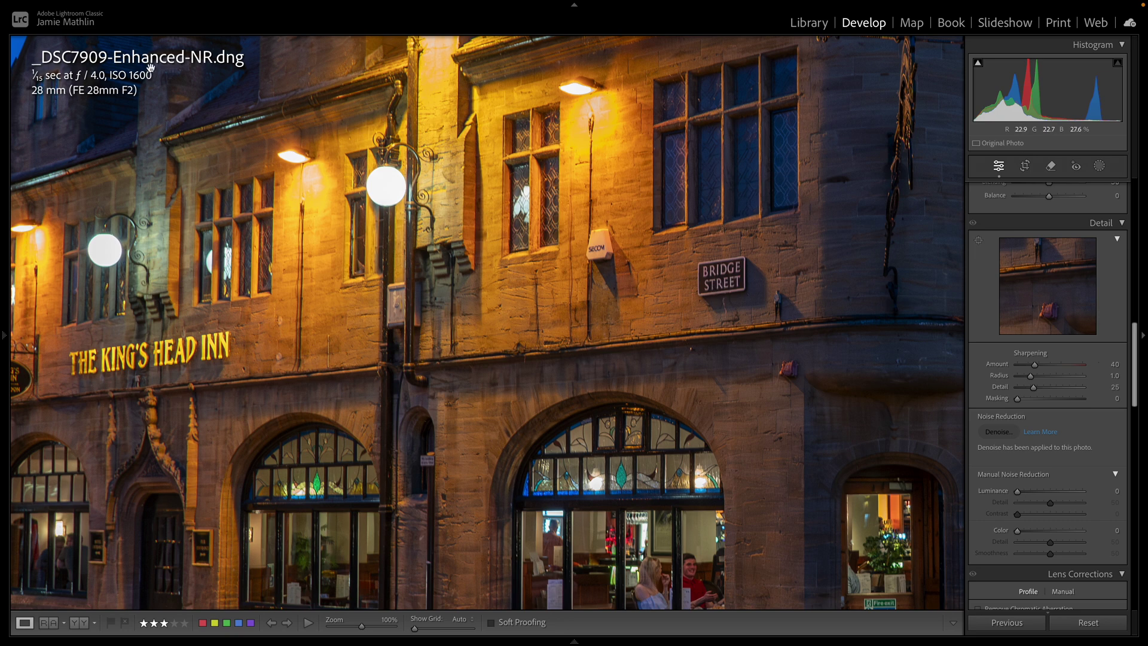
pyautogui.moveTo(4, 281)
pyautogui.moveTo(318, 352); pyautogui.dragTo(880, 352)
pyautogui.moveTo(360, 282); pyautogui.dragTo(405, 372)
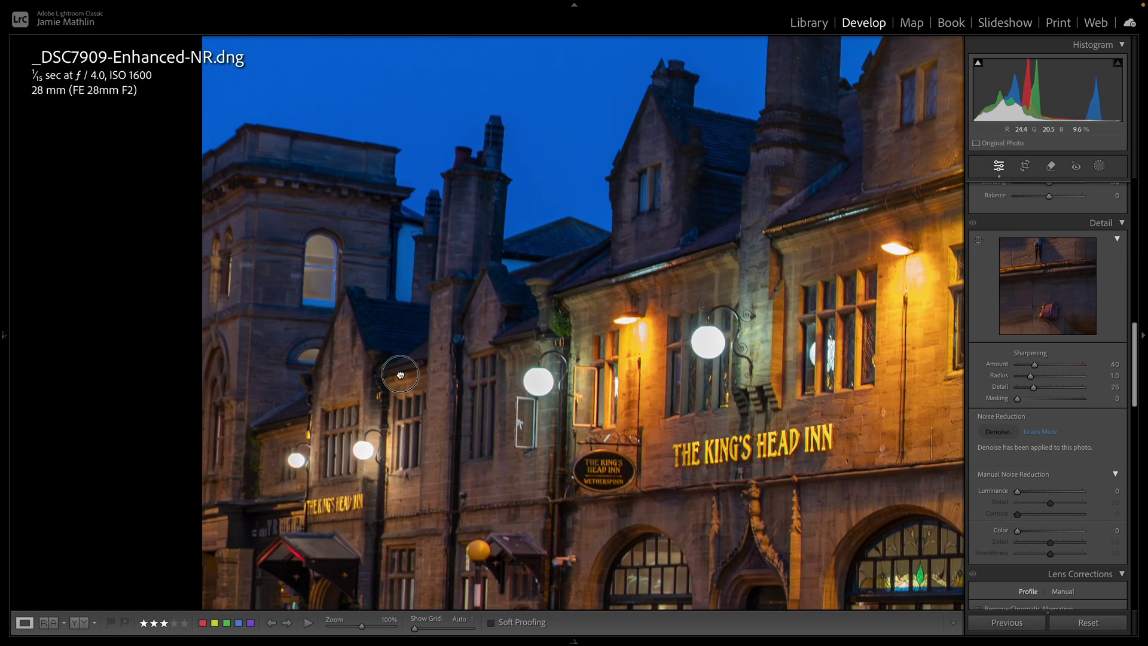
pyautogui.moveTo(606, 363); pyautogui.dragTo(247, 68)
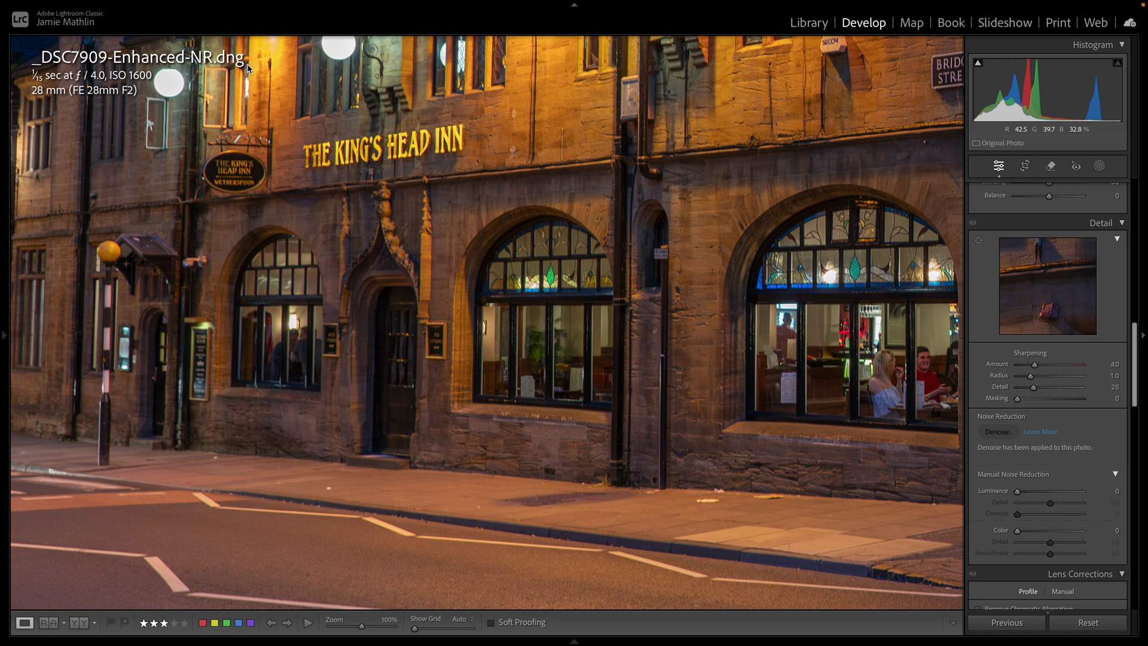
pyautogui.click(247, 67)
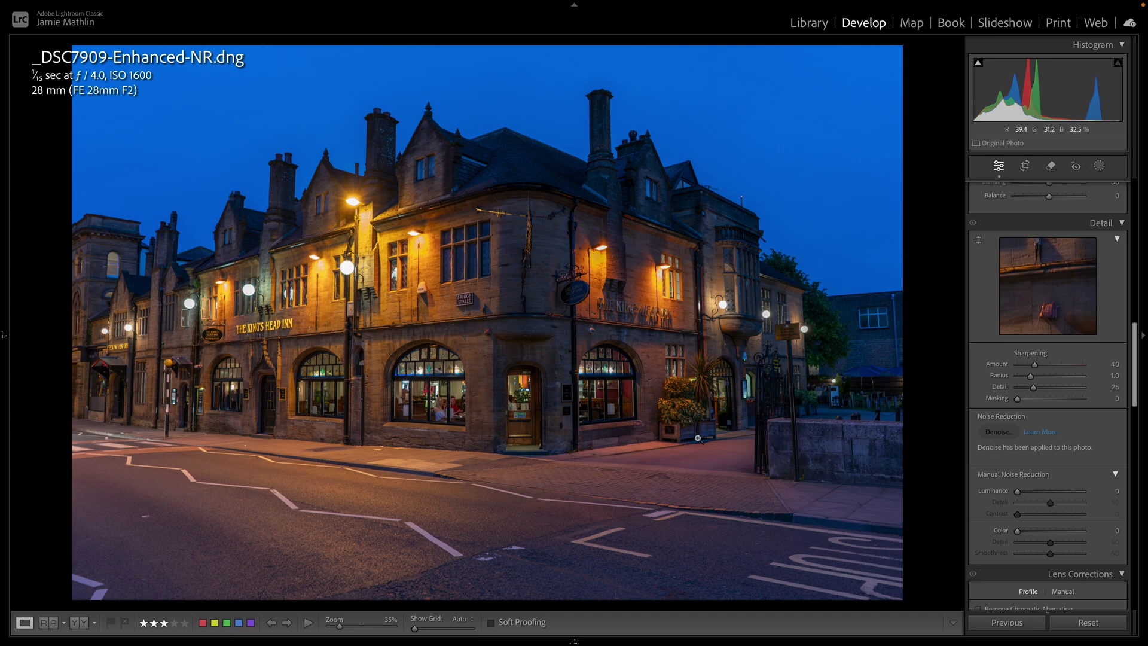
# Step: Open the enhanced photo for editing in Adobe Photoshop (Beta)
pyautogui.rightClick(517, 398)
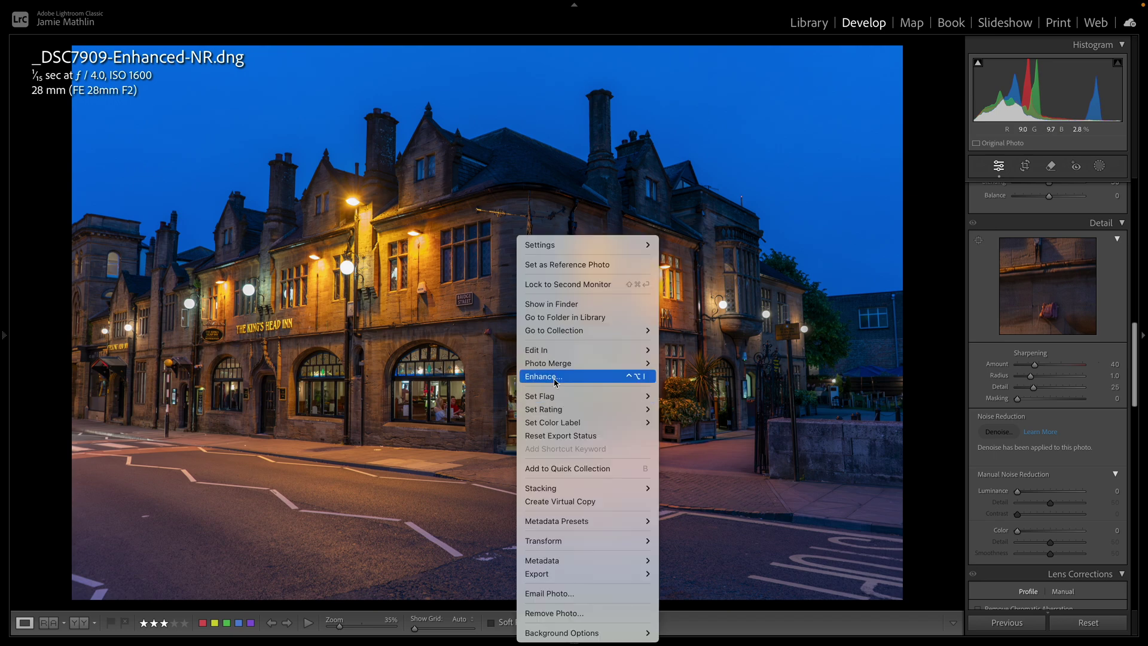
pyautogui.moveTo(561, 357)
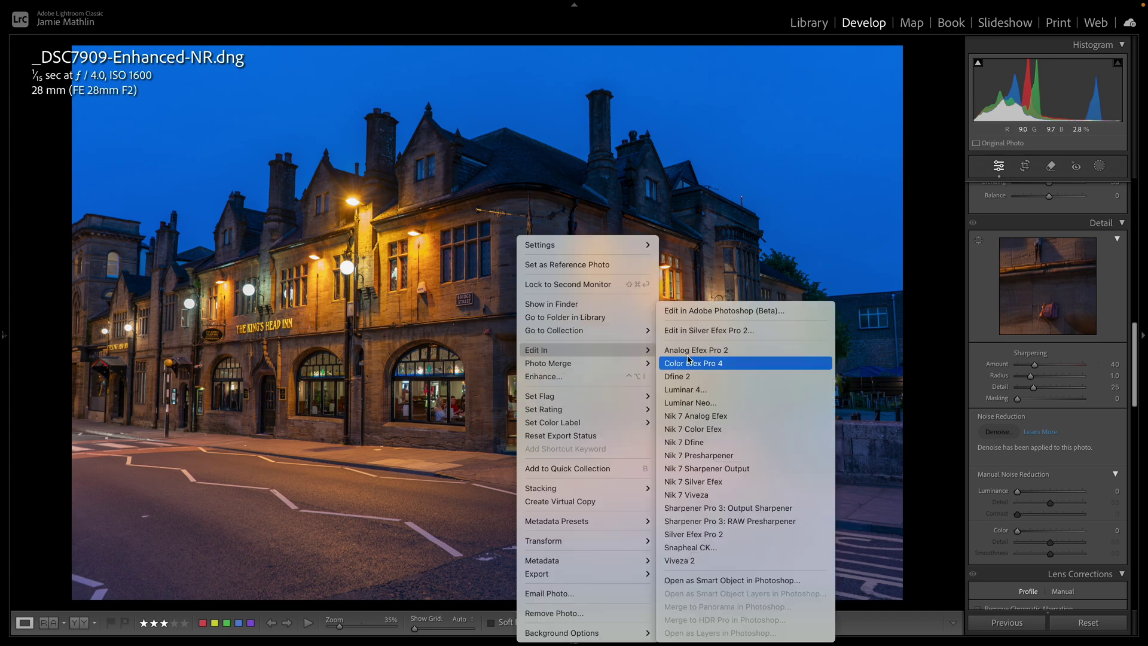
pyautogui.click(702, 312)
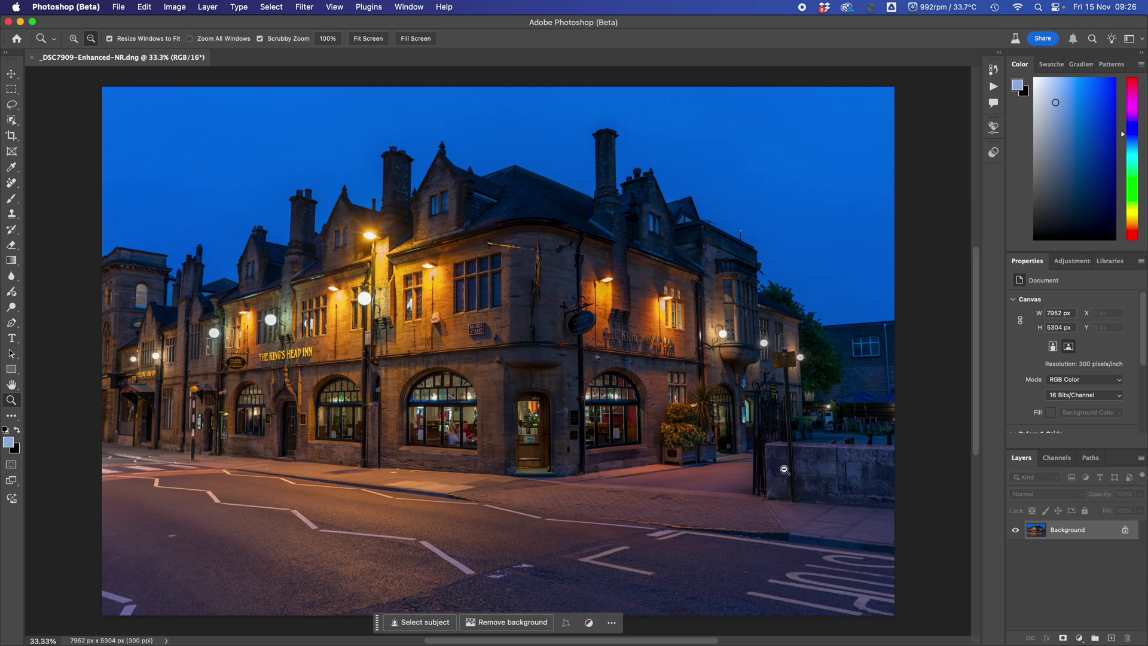
# Step: Examine the signpost in front of the iron gate and stone wall at close range
pyautogui.click(791, 387)
pyautogui.click(790, 387)
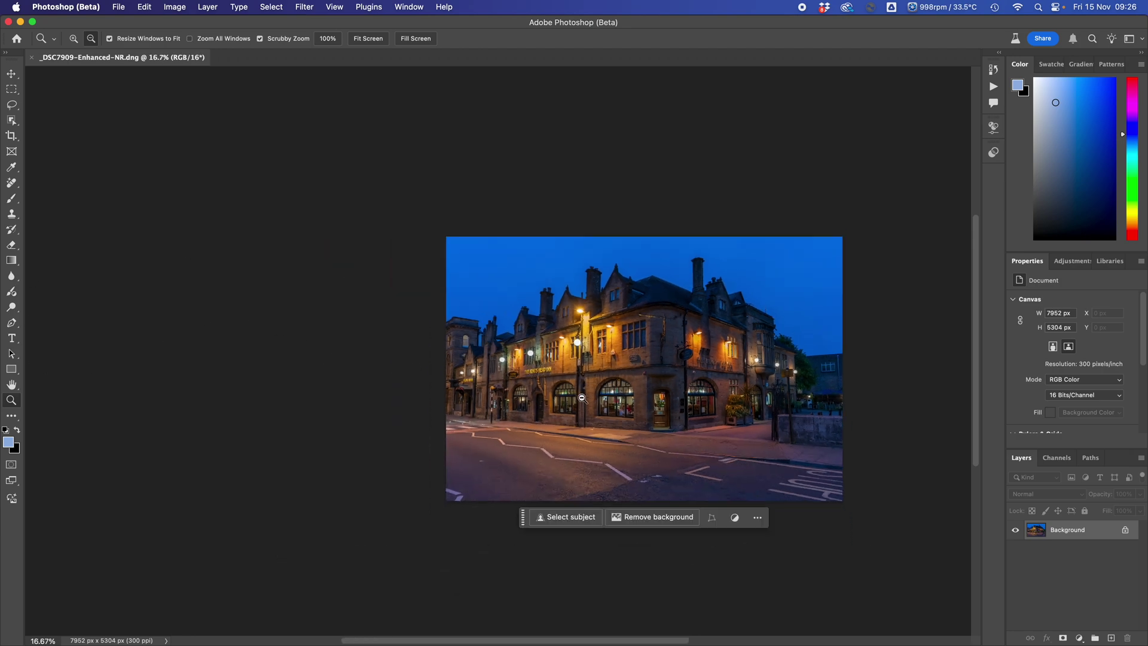
pyautogui.click(787, 400)
pyautogui.click(789, 403)
pyautogui.click(789, 404)
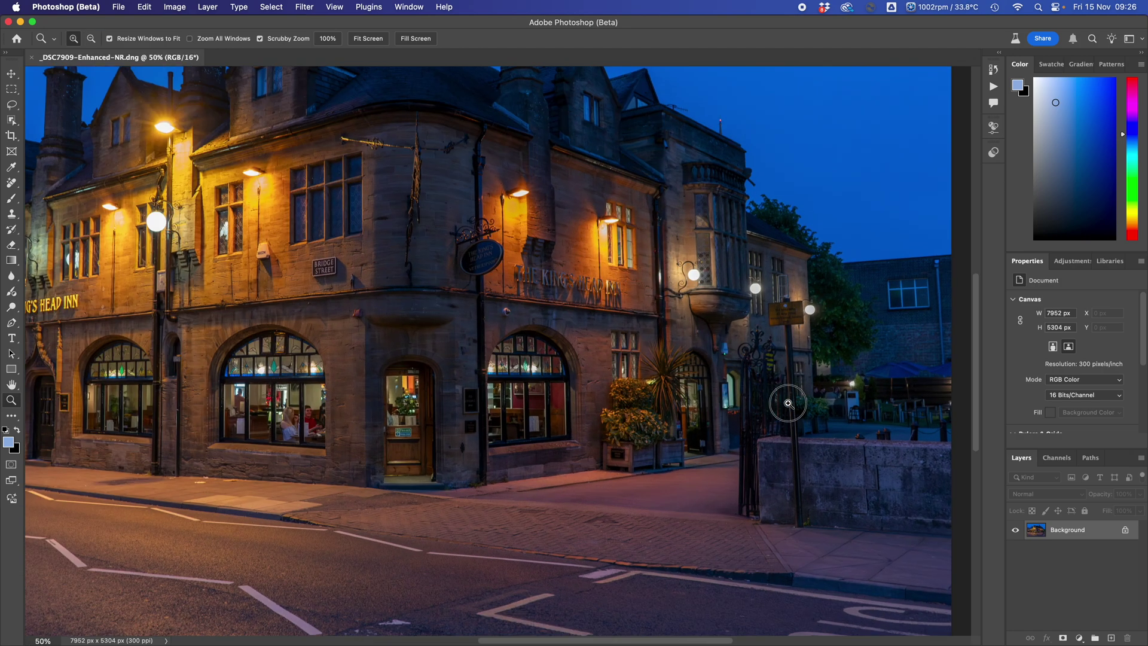
pyautogui.click(787, 403)
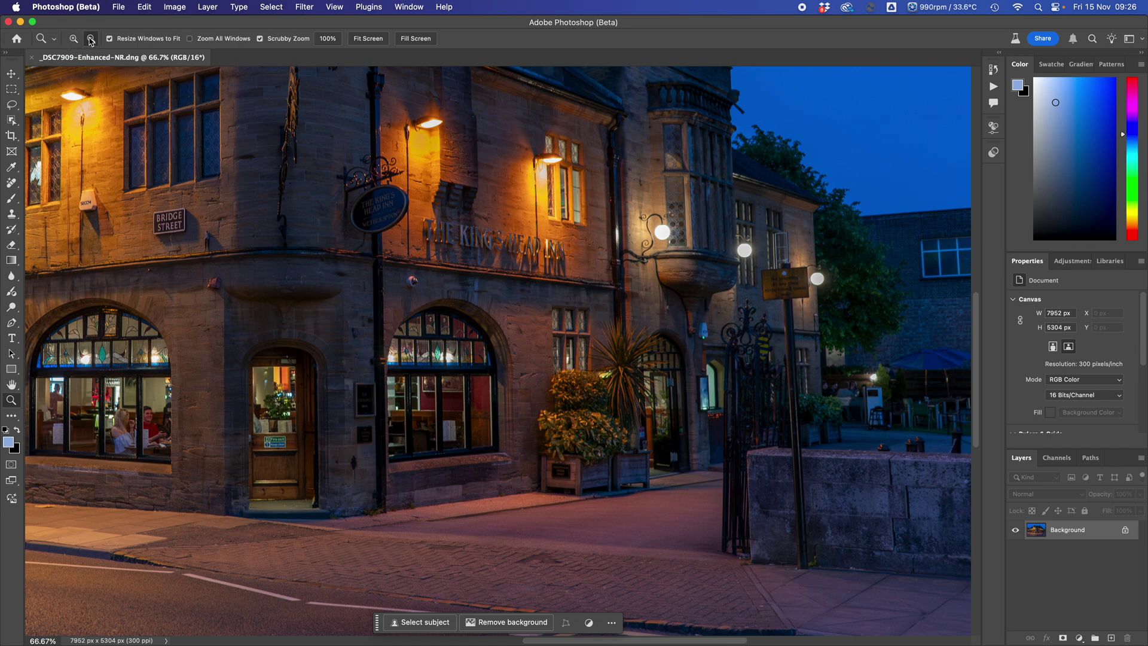
pyautogui.click(789, 427)
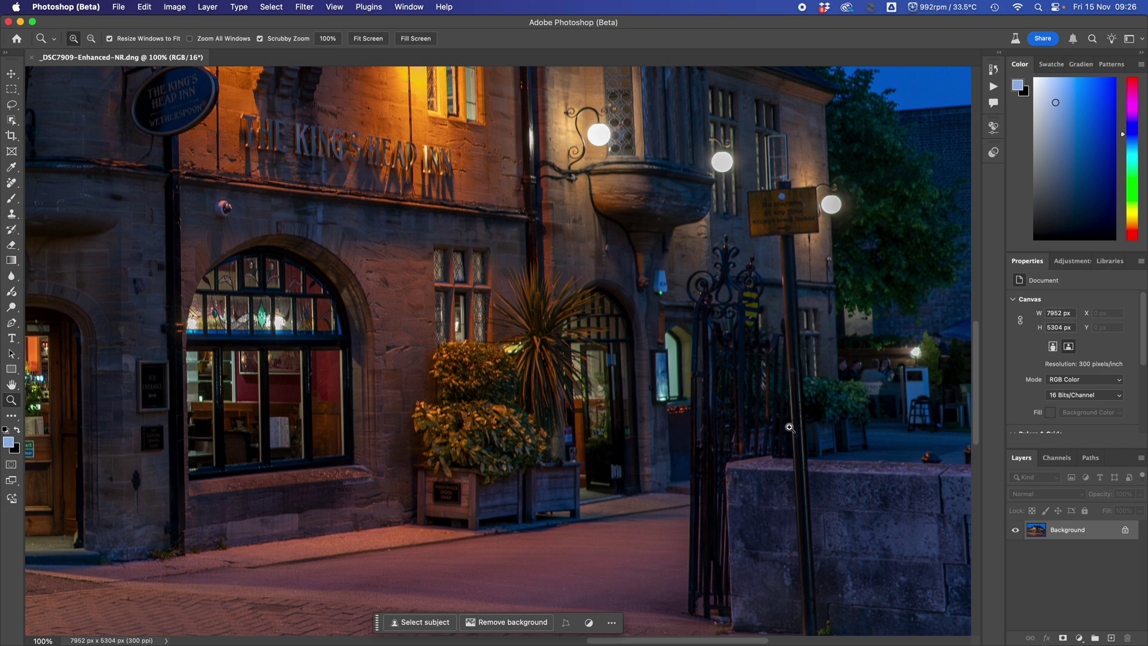
pyautogui.keyDown('alt'); pyautogui.click(789, 427); pyautogui.keyUp('alt')
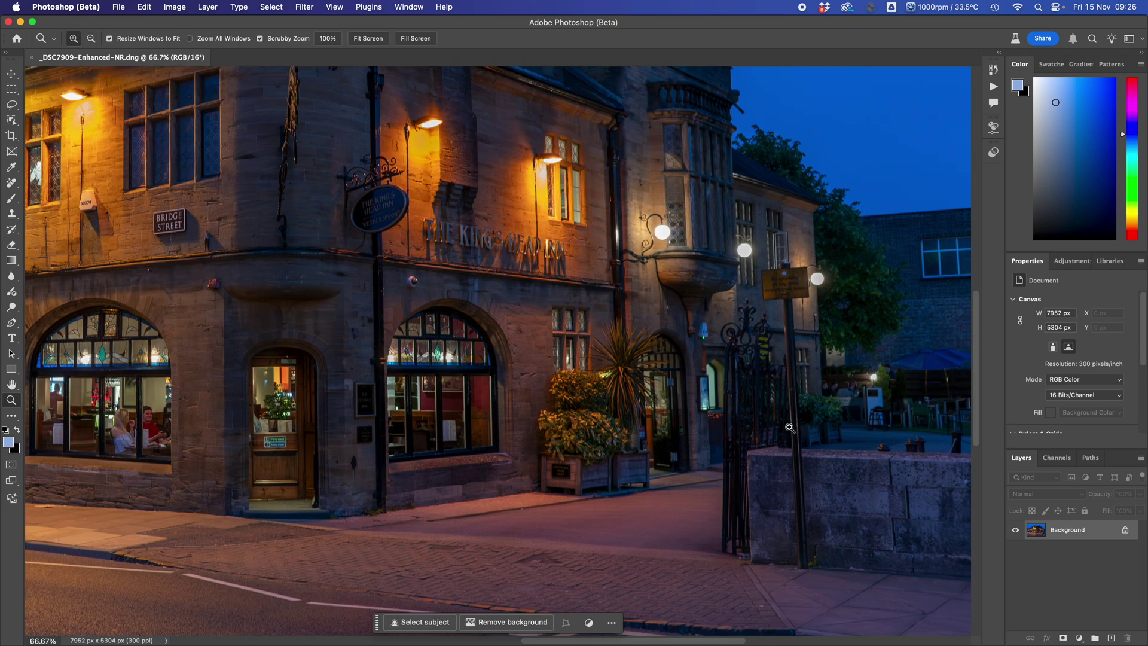
pyautogui.press('alt')
pyautogui.moveTo(790, 409); pyautogui.dragTo(473, 319)
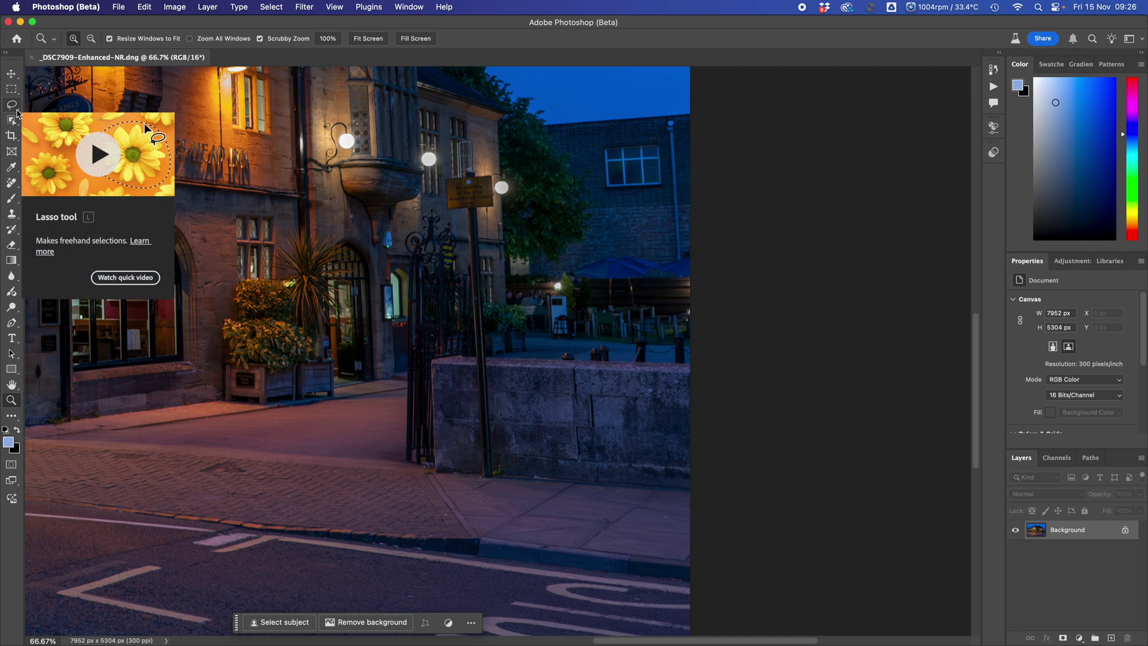
# Step: Select the sign and its full post, down to the pavement, with a closed Polygonal Lasso outline
pyautogui.click(17, 112)
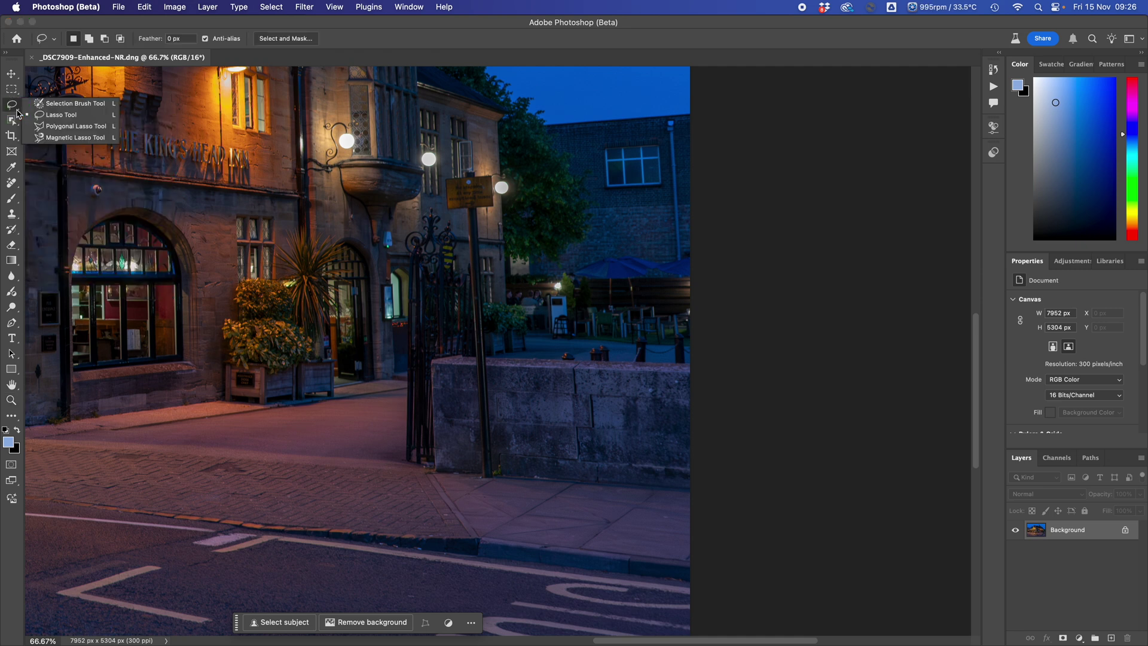
pyautogui.click(74, 127)
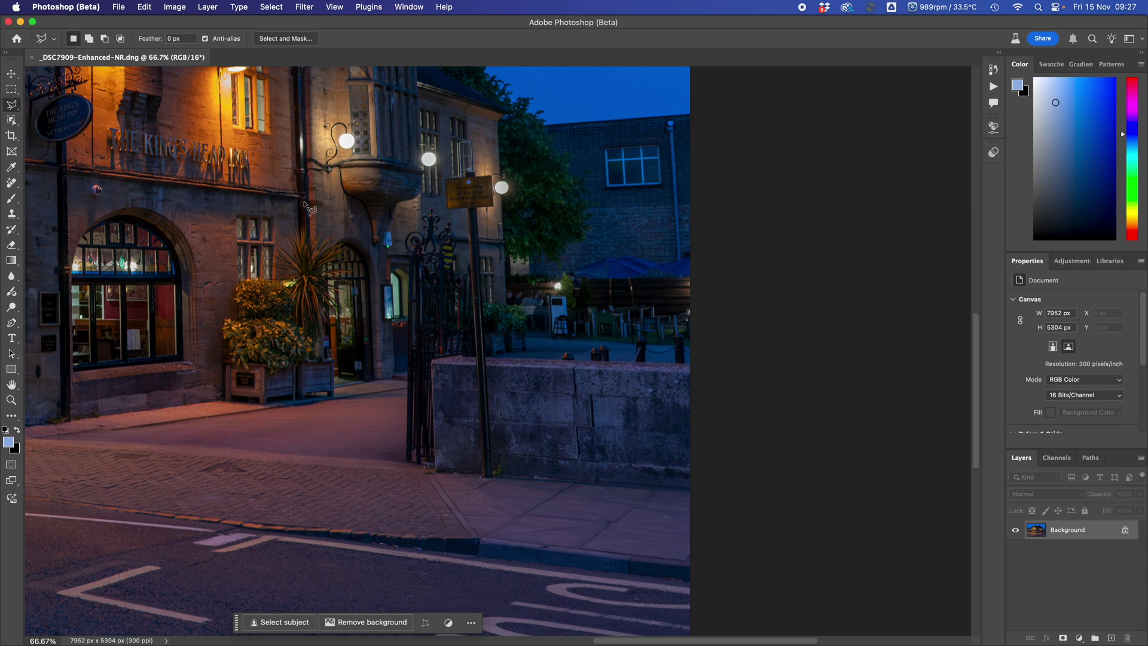
pyautogui.click(469, 182)
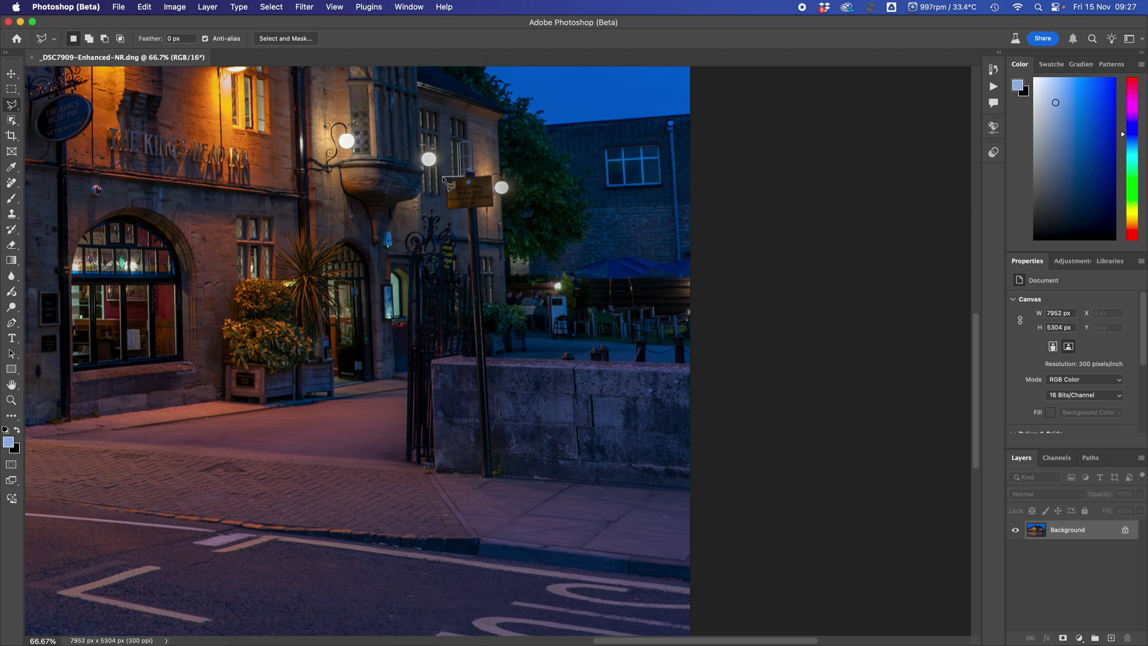
pyautogui.click(443, 178)
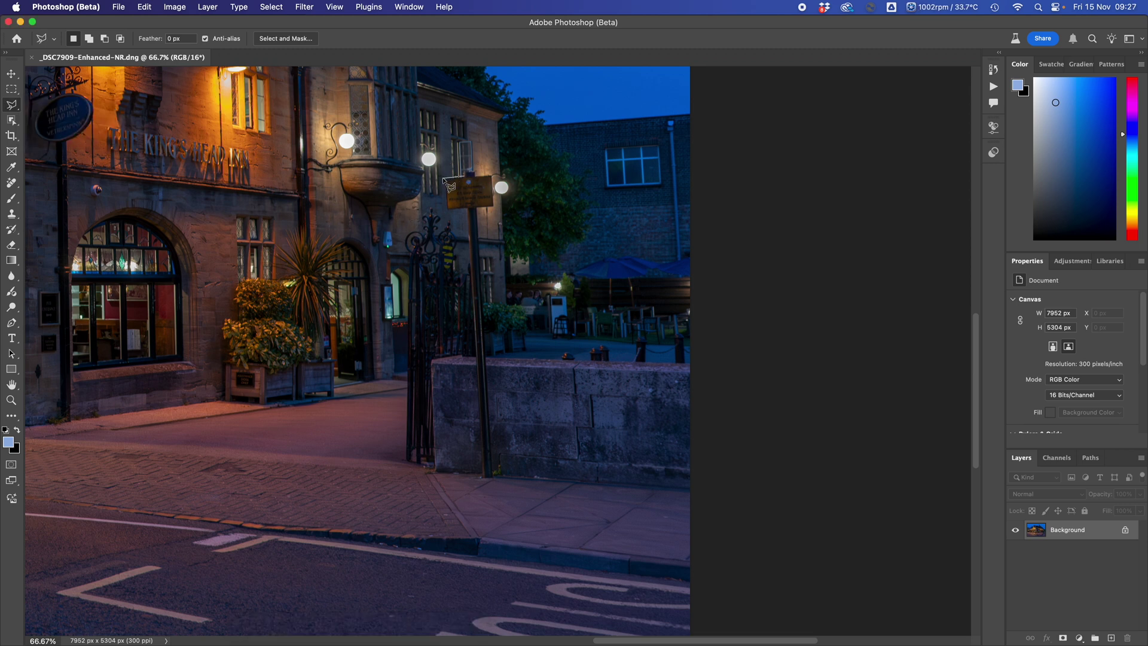
pyautogui.click(445, 211)
pyautogui.click(467, 211)
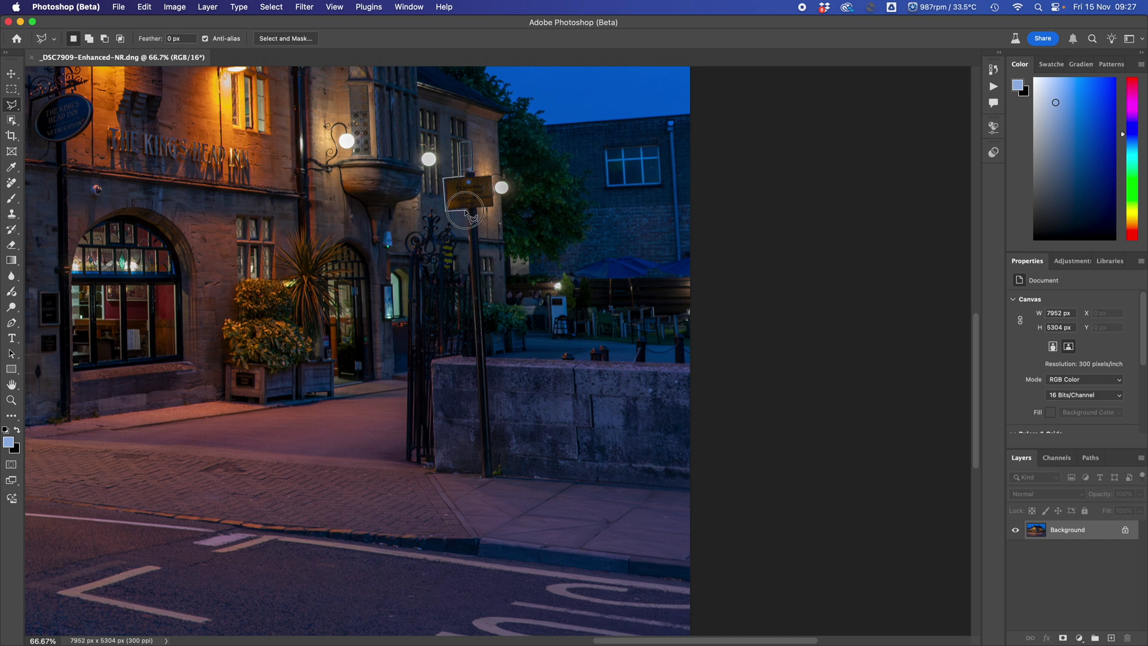
pyautogui.click(481, 479)
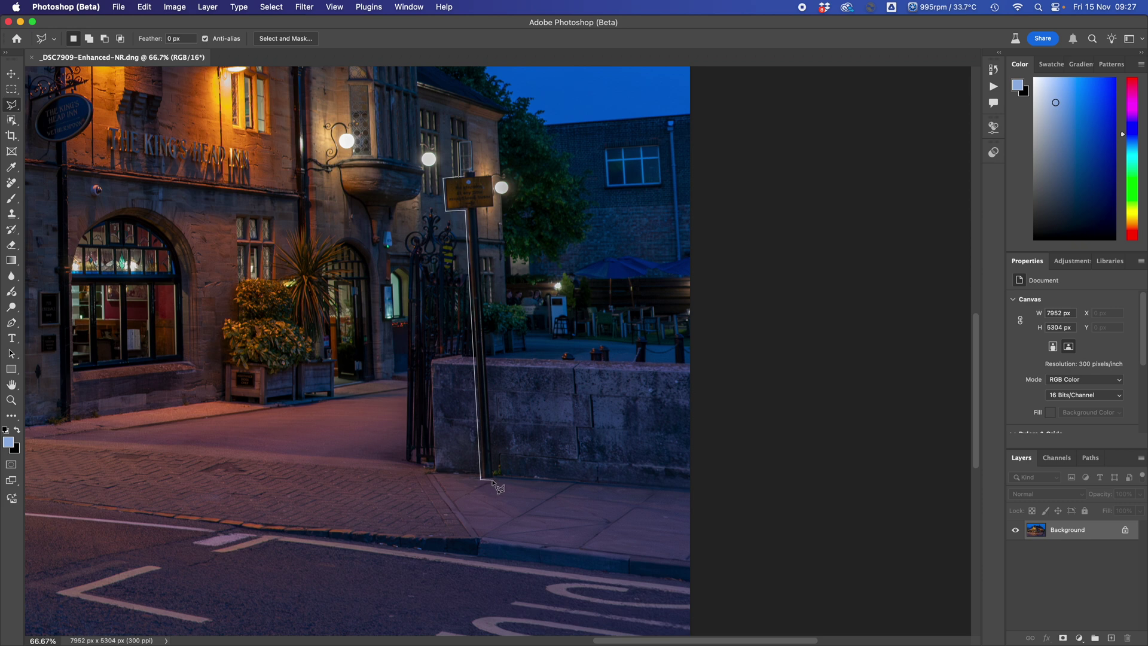
pyautogui.click(496, 479)
pyautogui.click(494, 172)
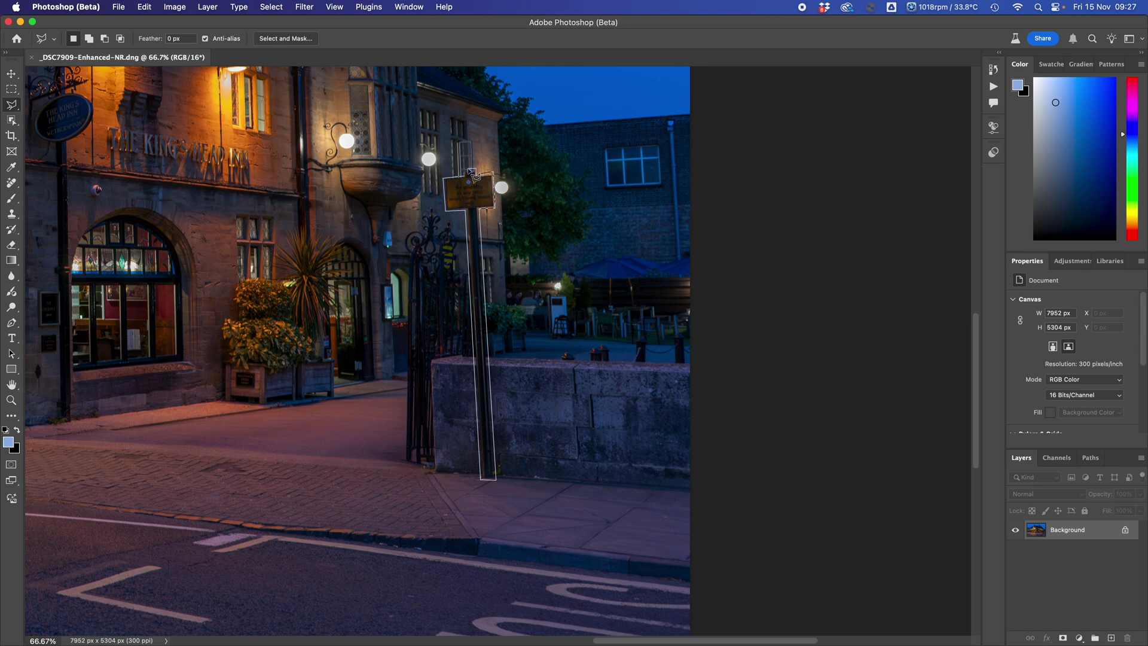
pyautogui.click(466, 174)
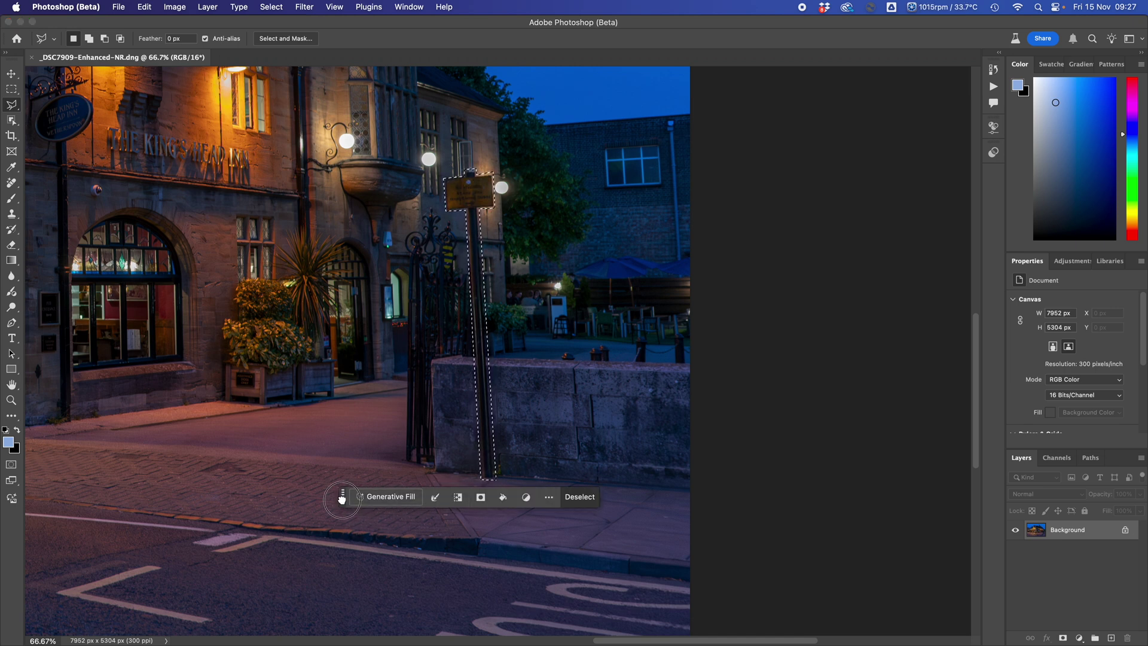
# Step: Move the Contextual Task Bar clear of the photo's signpost area, then hide it and show it again
pyautogui.moveTo(343, 505); pyautogui.dragTo(316, 584)
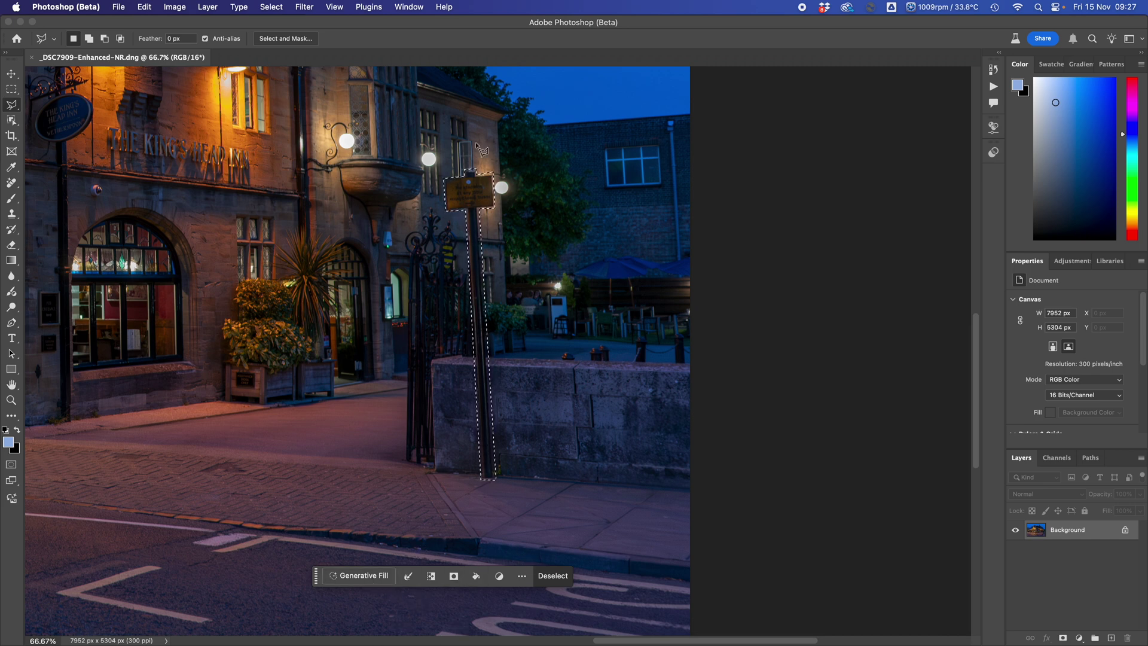
pyautogui.click(409, 7)
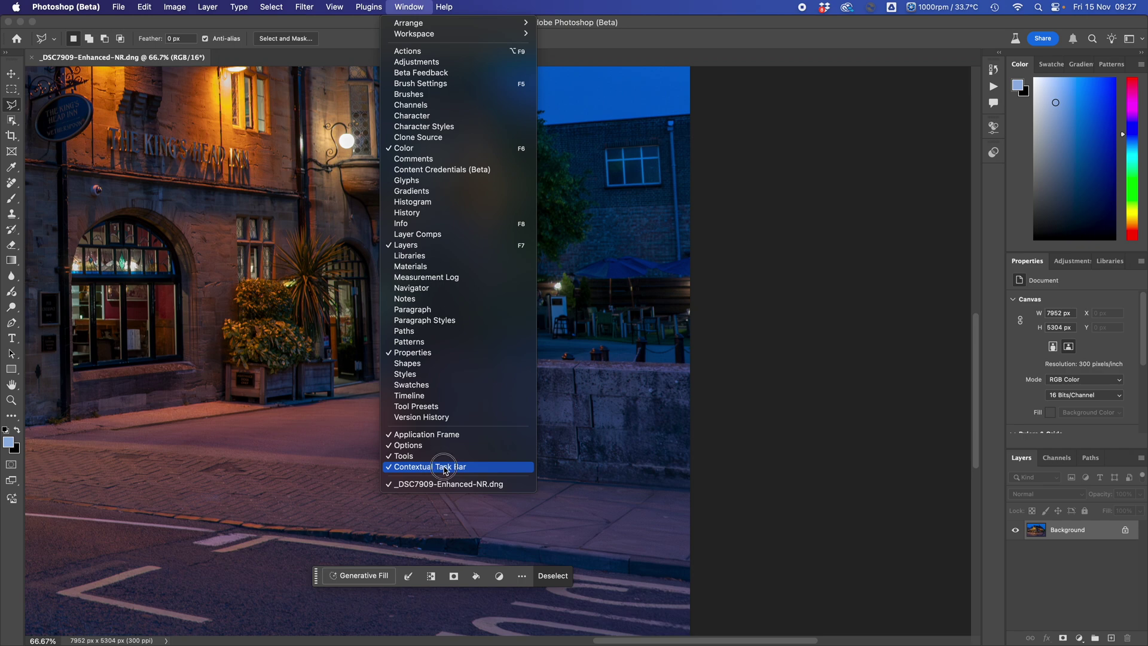
pyautogui.click(445, 467)
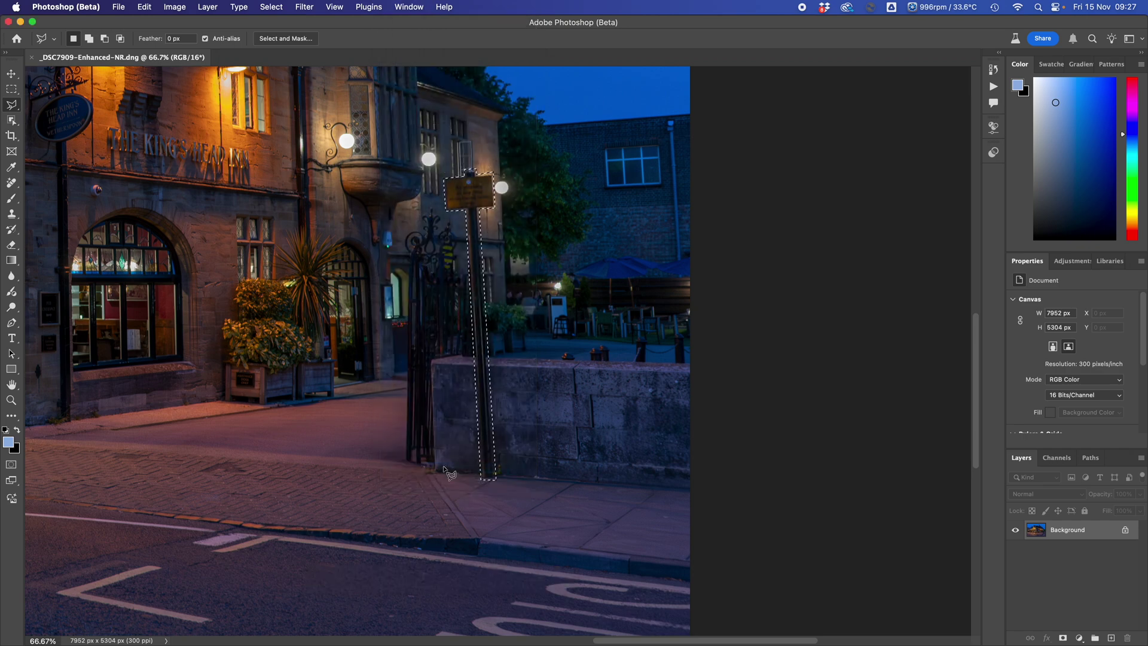
pyautogui.click(407, 8)
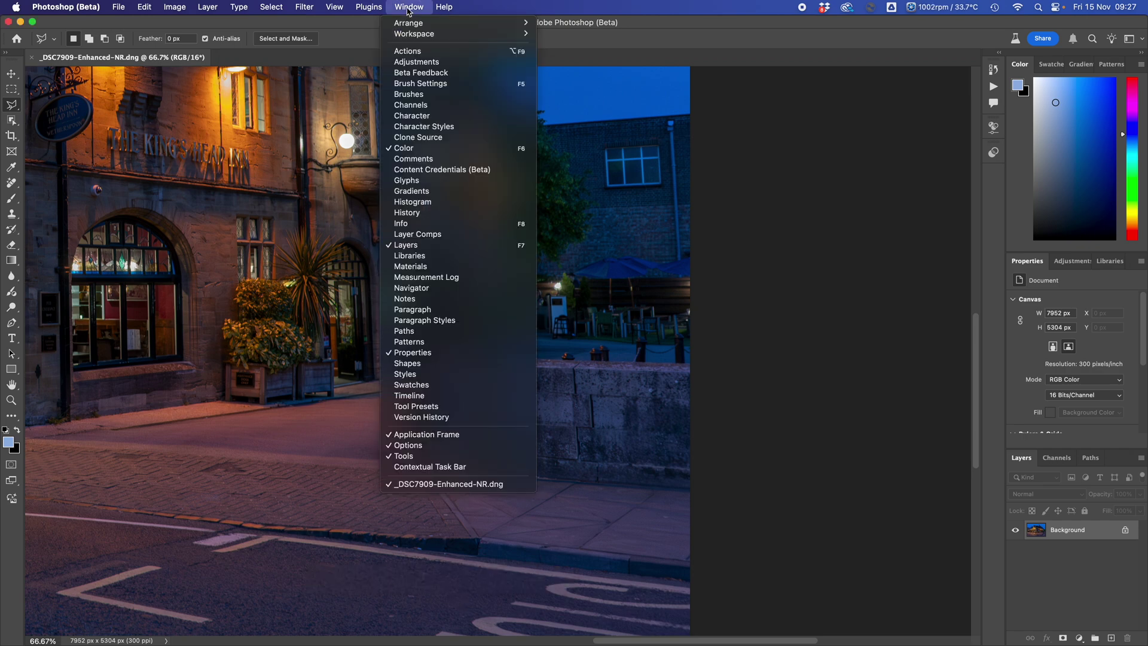
pyautogui.click(417, 467)
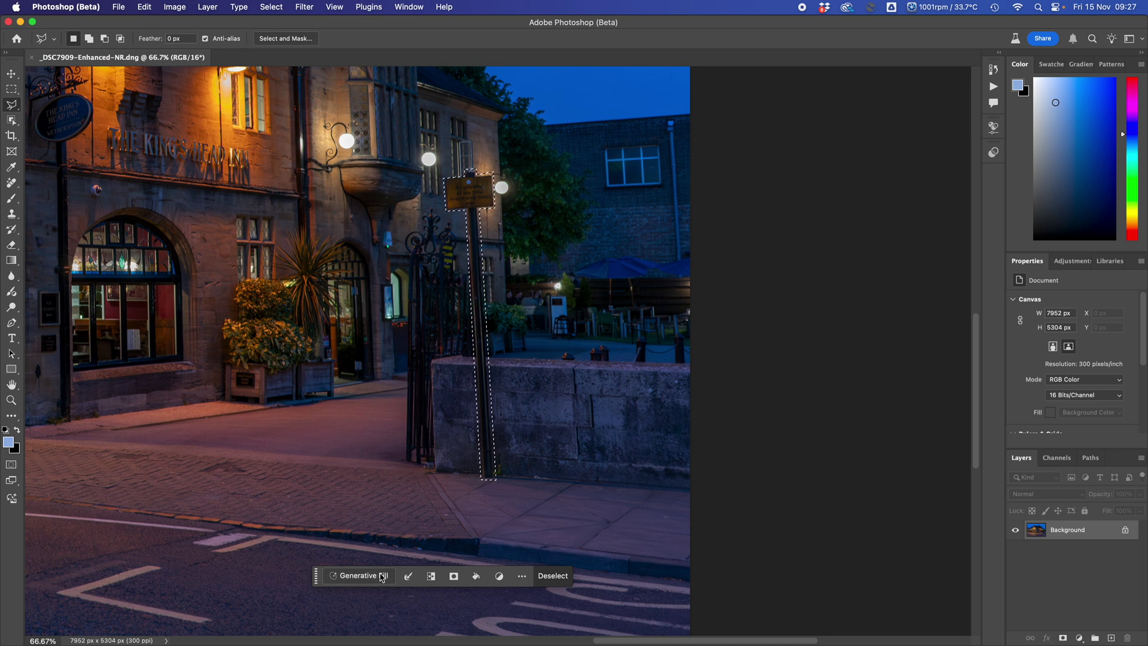
# Step: Remove the selected signpost with Generative Fill using an empty prompt, and keep the third variation after comparing all of them
pyautogui.click(376, 578)
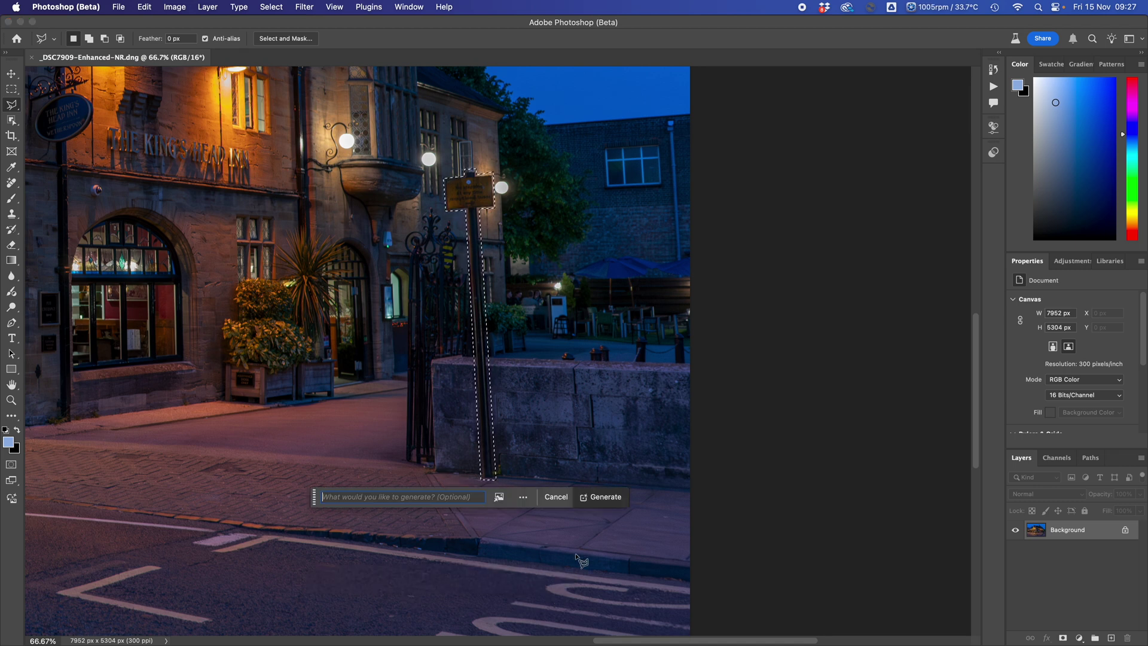
pyautogui.click(603, 498)
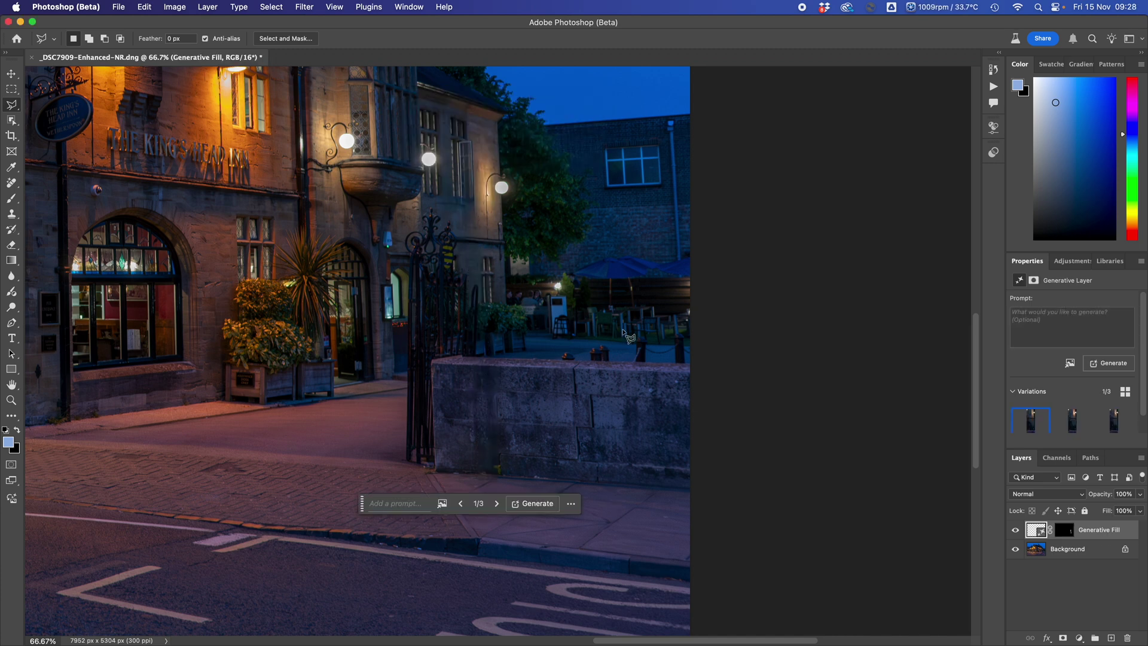
pyautogui.moveTo(1060, 427)
pyautogui.scroll(-1, 1058, 419)
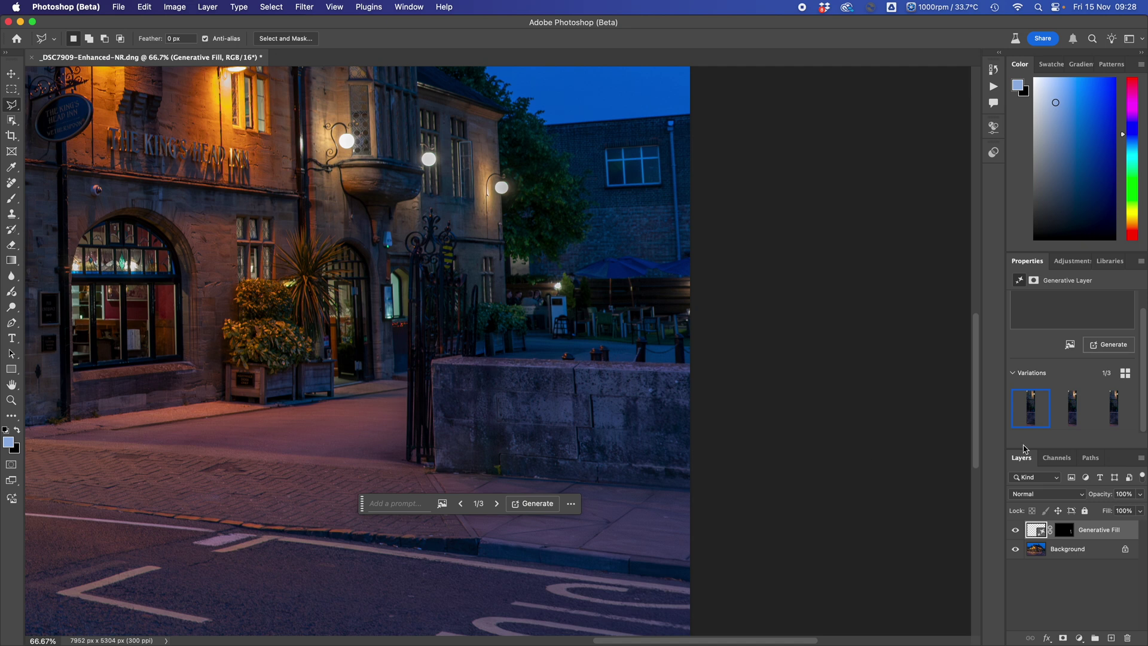
pyautogui.click(1072, 420)
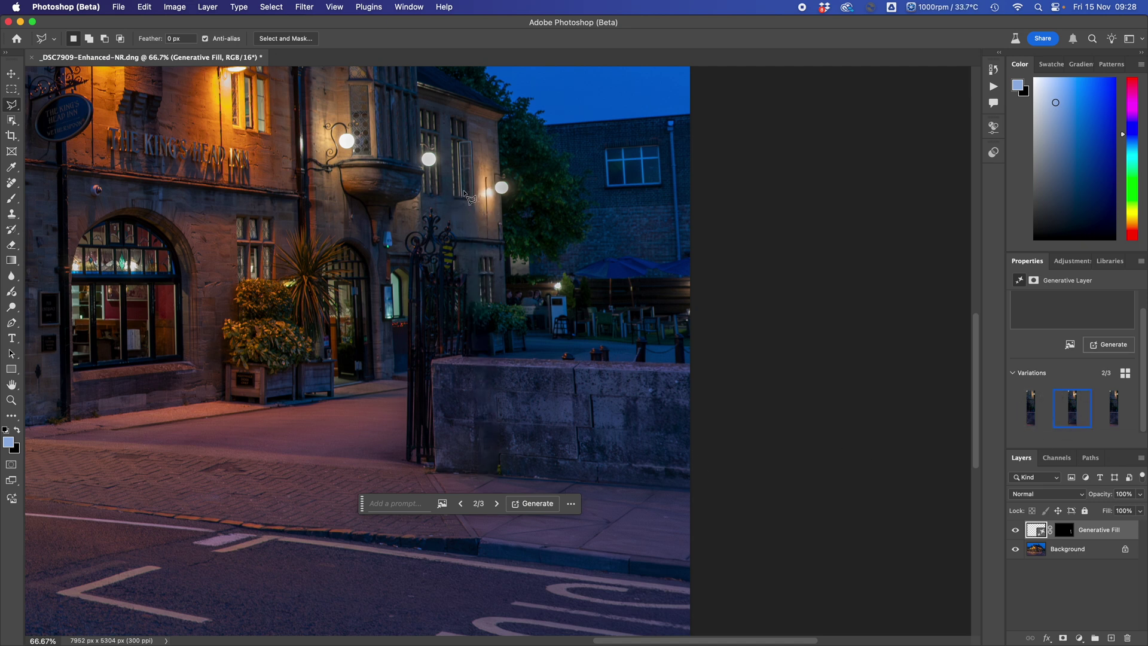
pyautogui.click(1107, 414)
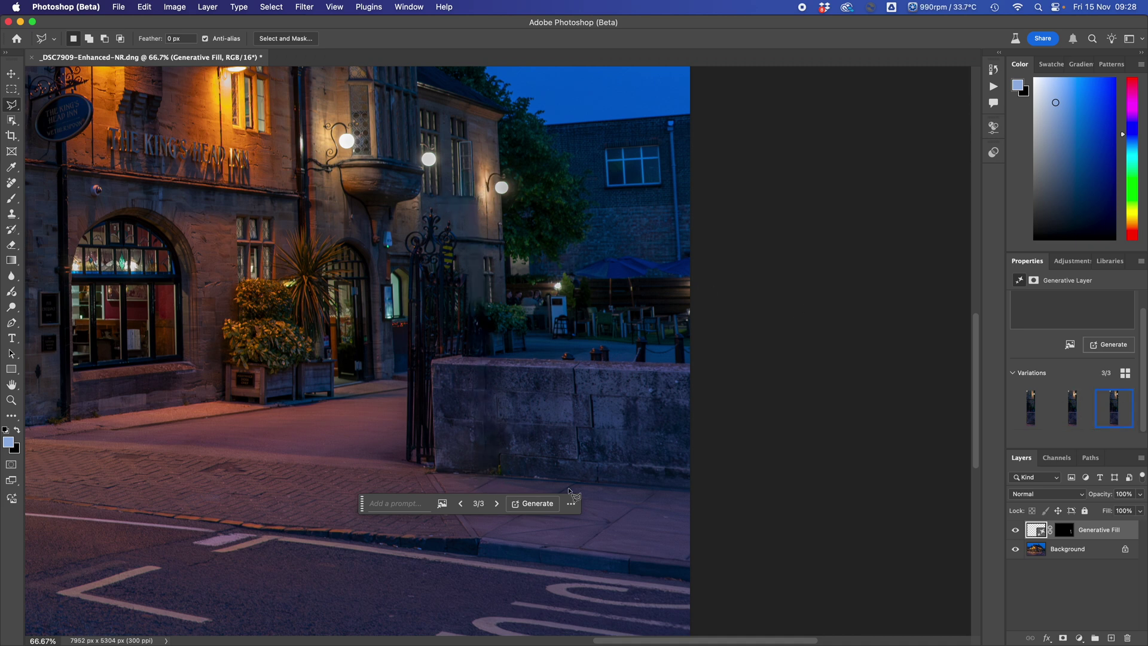
pyautogui.click(1032, 406)
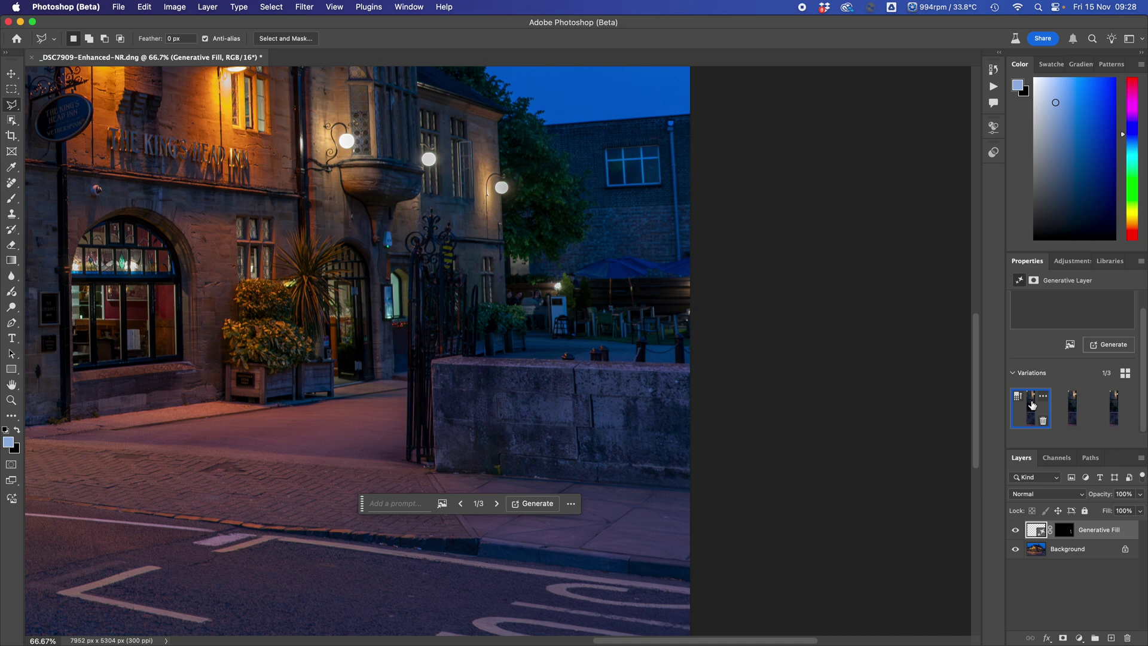
pyautogui.click(1111, 419)
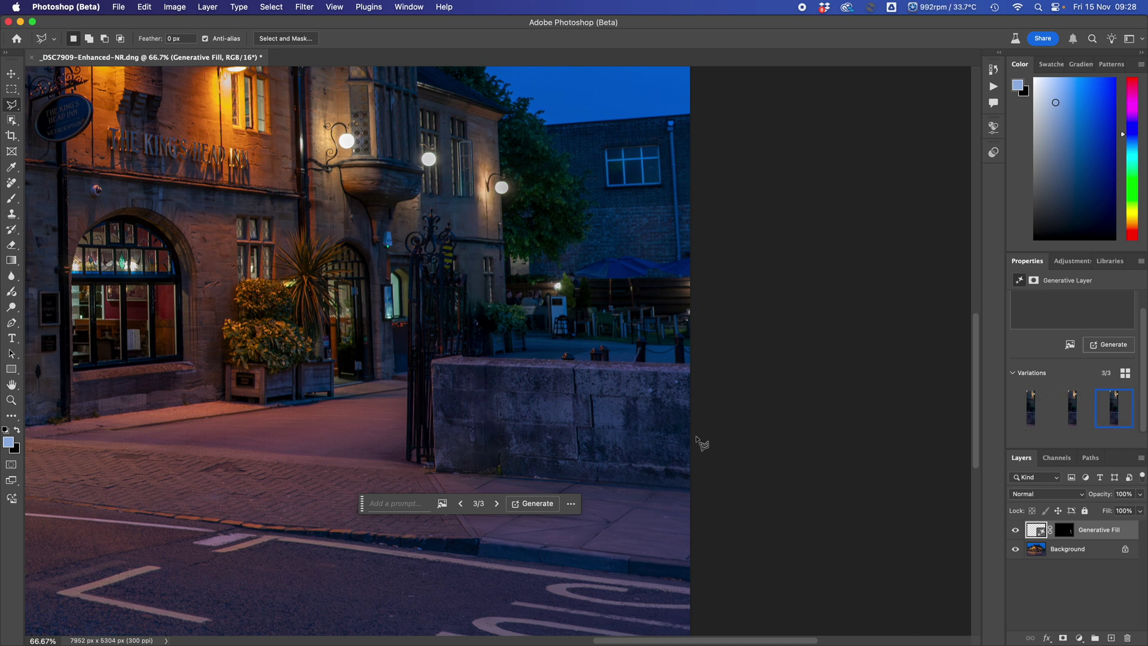
# Step: Submit Good feedback on the third variation with images and data included, marking Strongly agree for using it in the project and for believability
pyautogui.moveTo(1100, 413)
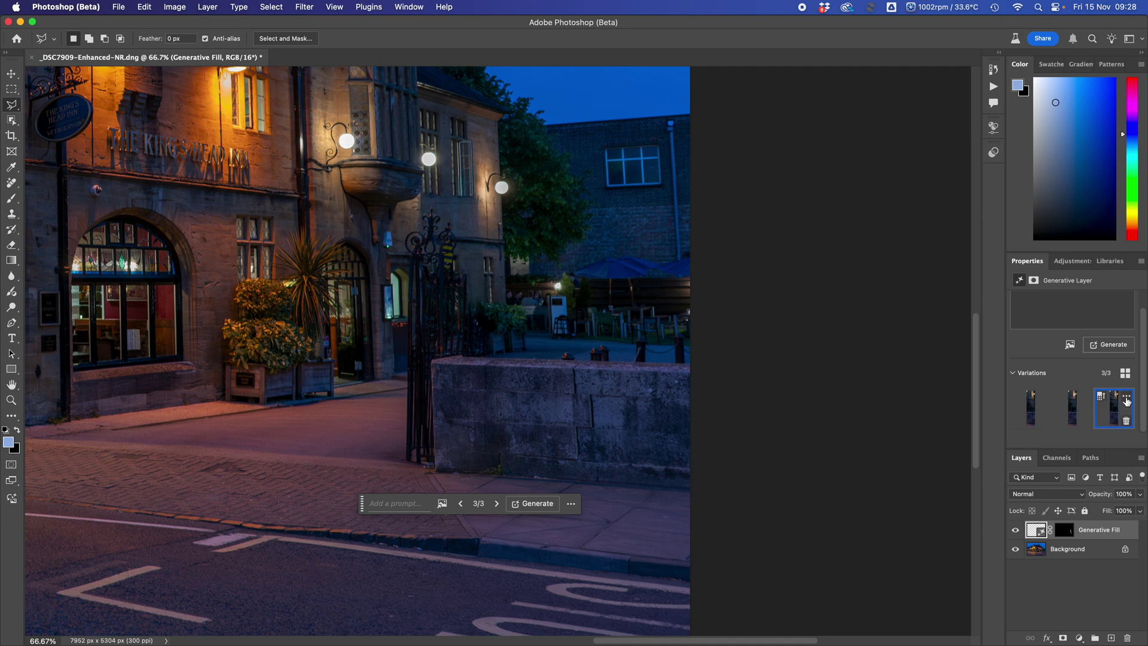
pyautogui.click(1126, 396)
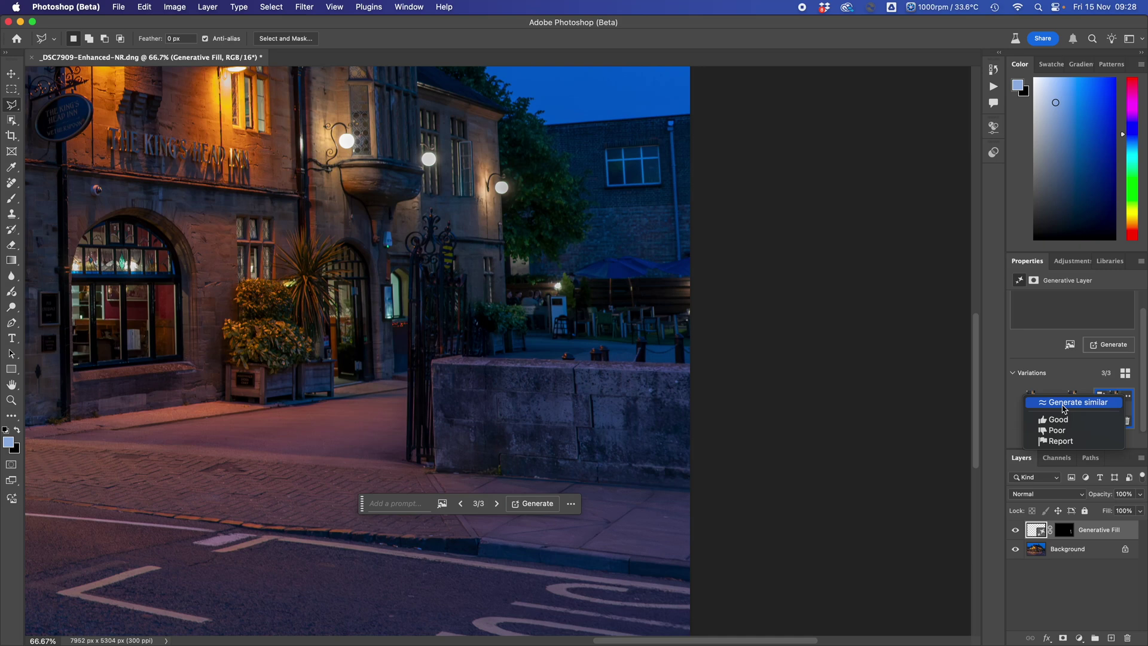
pyautogui.click(1058, 420)
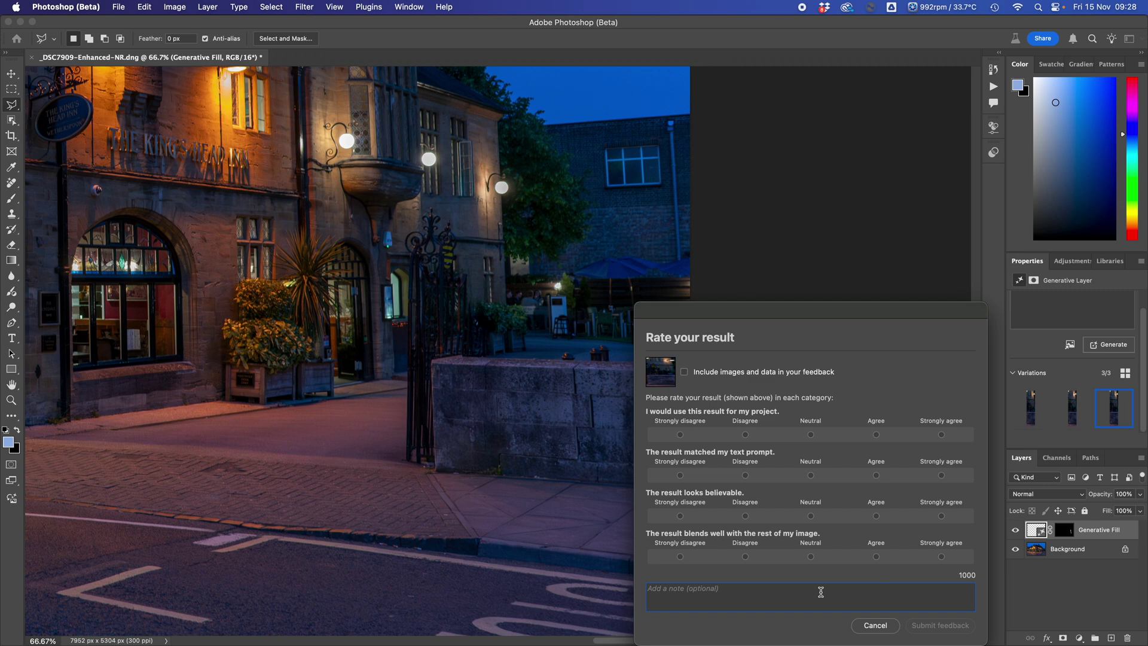
pyautogui.click(684, 377)
pyautogui.click(941, 436)
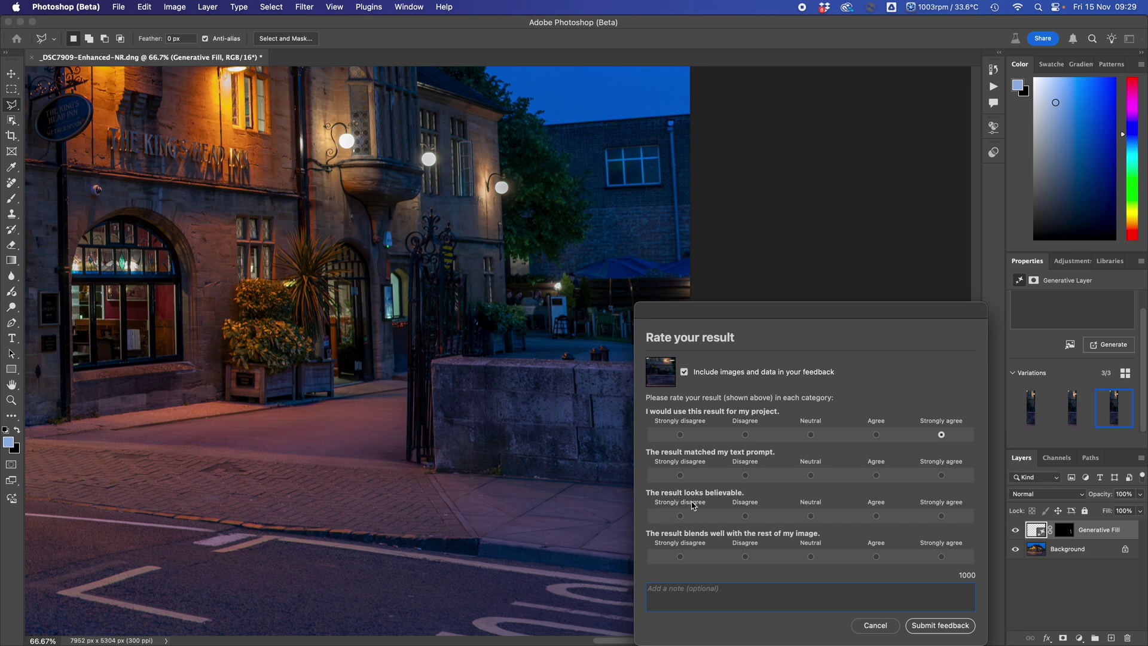
pyautogui.click(942, 516)
pyautogui.click(940, 625)
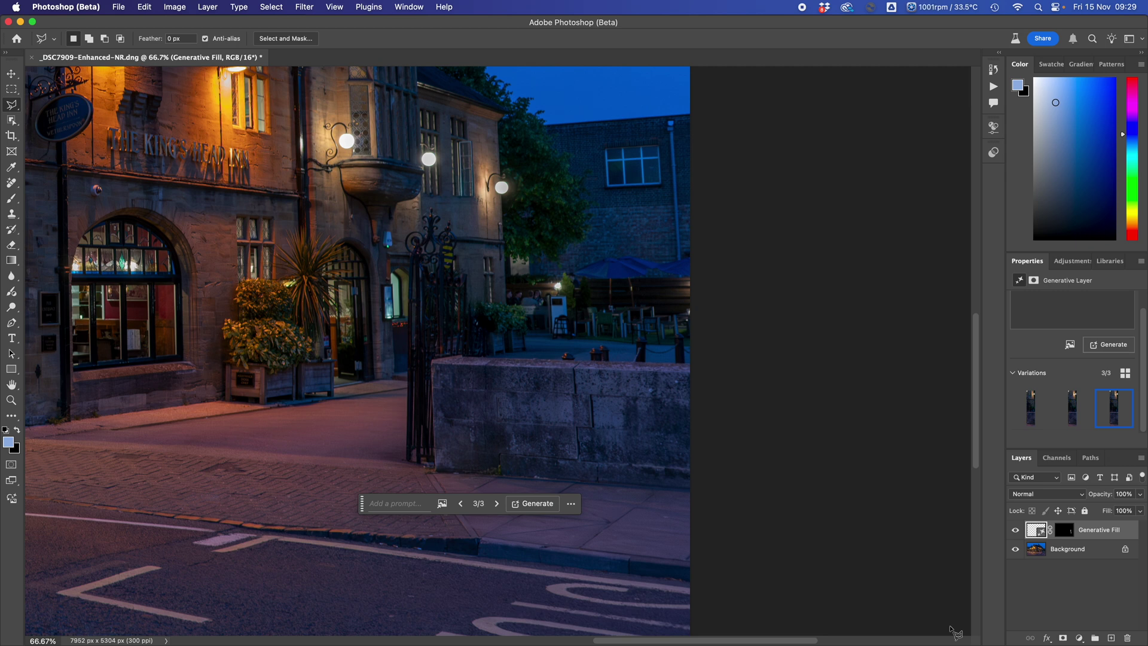
# Step: Enhance the detail of the third generated variation and flatten the image
pyautogui.moveTo(1111, 416)
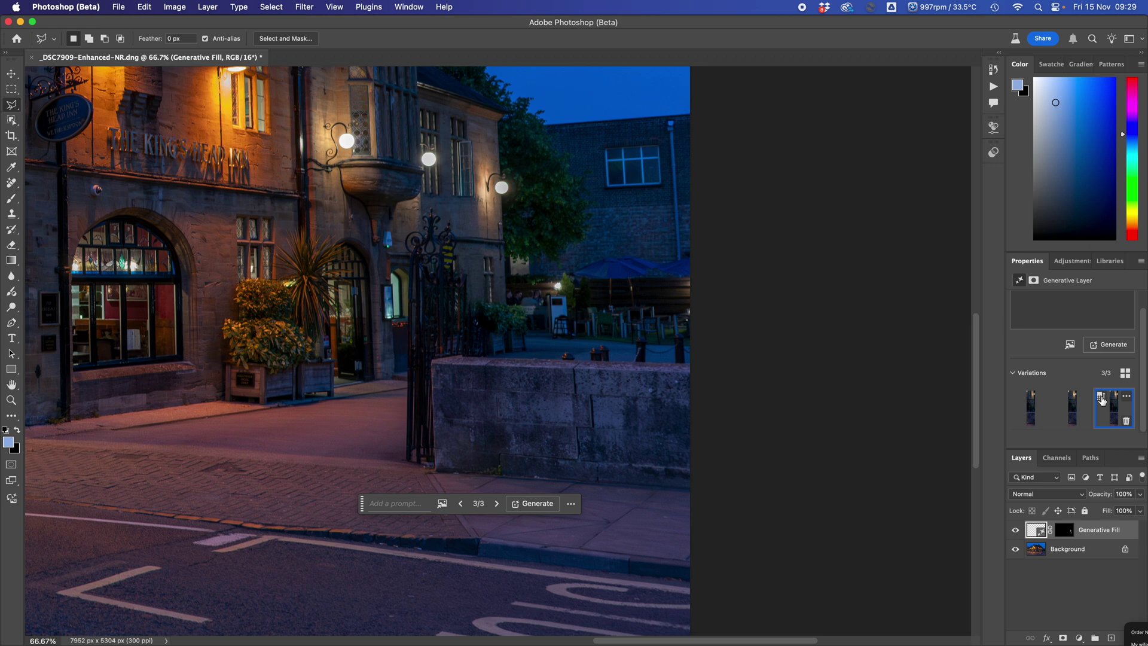
pyautogui.click(1103, 400)
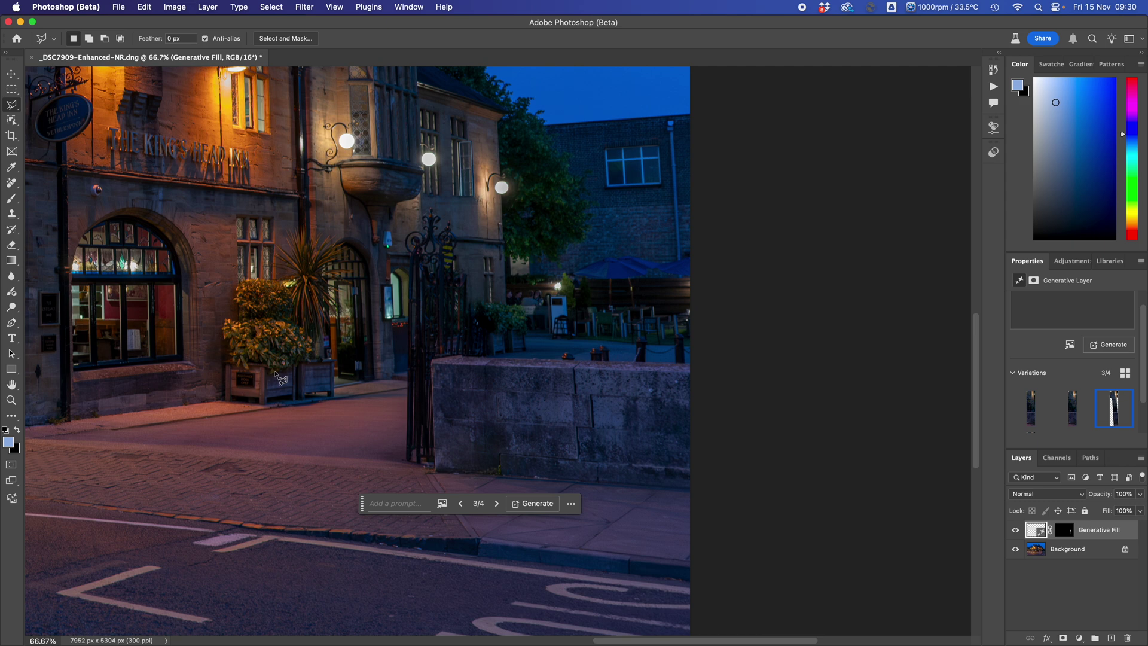
pyautogui.click(1067, 549)
pyautogui.press('j')
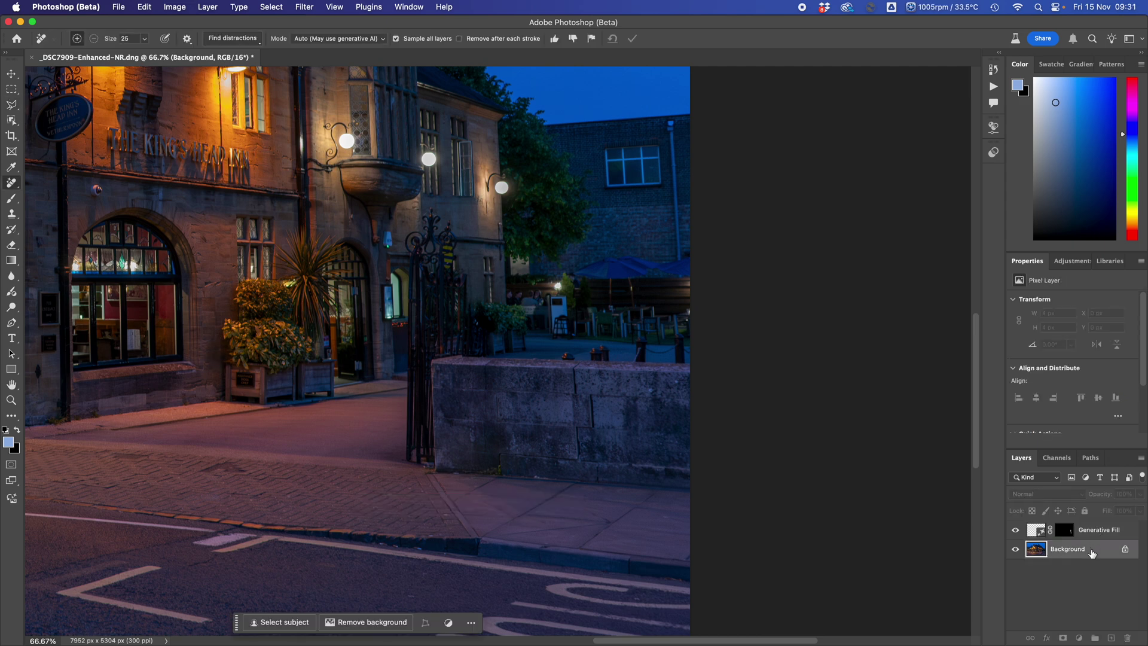
pyautogui.rightClick(1091, 553)
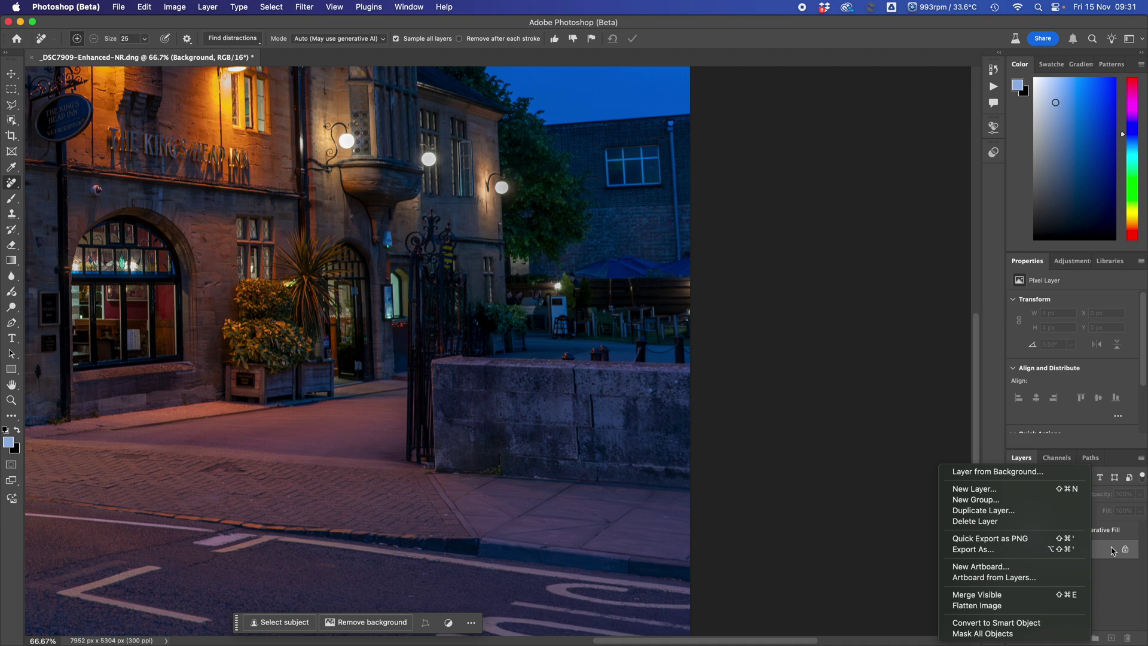
pyautogui.click(988, 608)
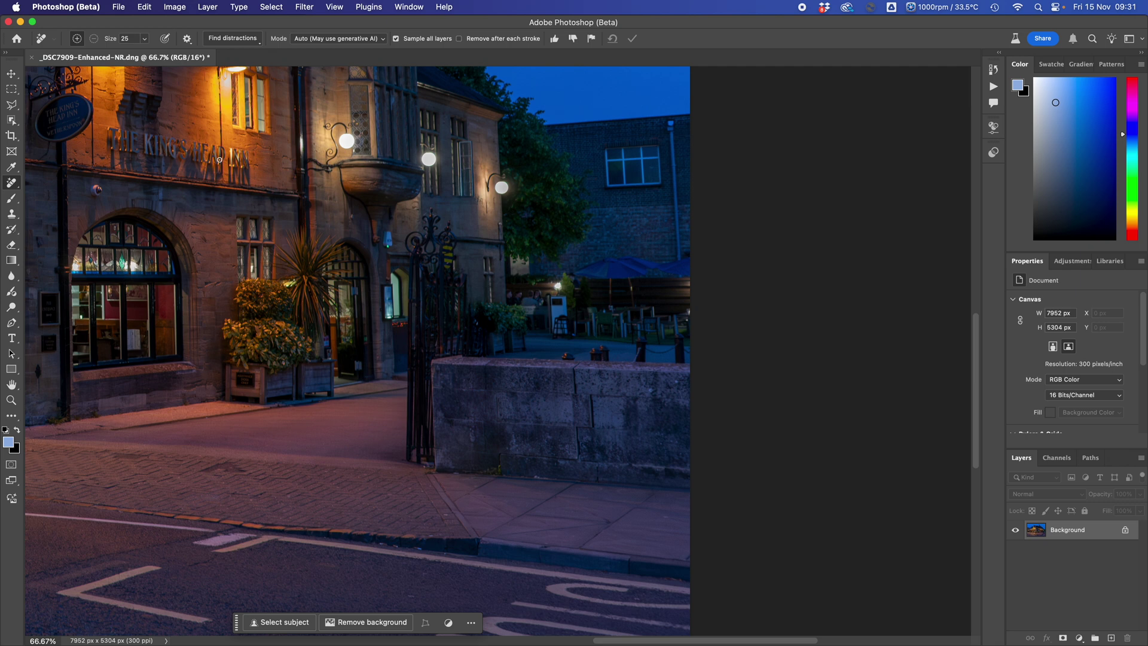
# Step: Erase the thin vertical mark below the wall lamp bracket nearest the tree with the Remove Tool
pyautogui.click(12, 184)
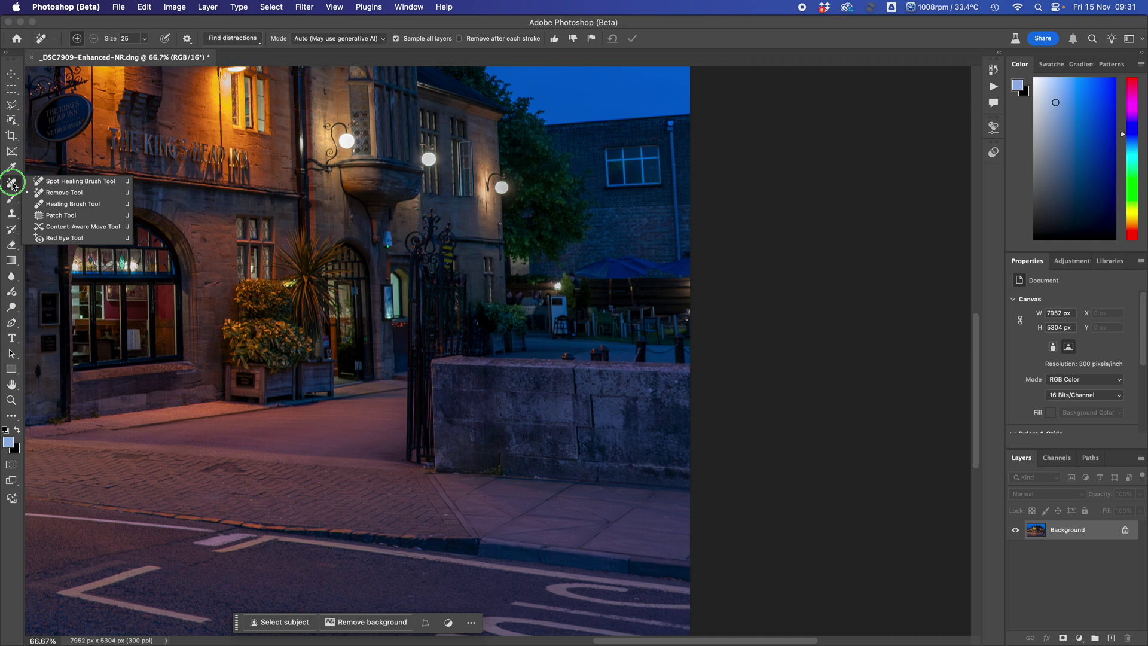
pyautogui.click(56, 194)
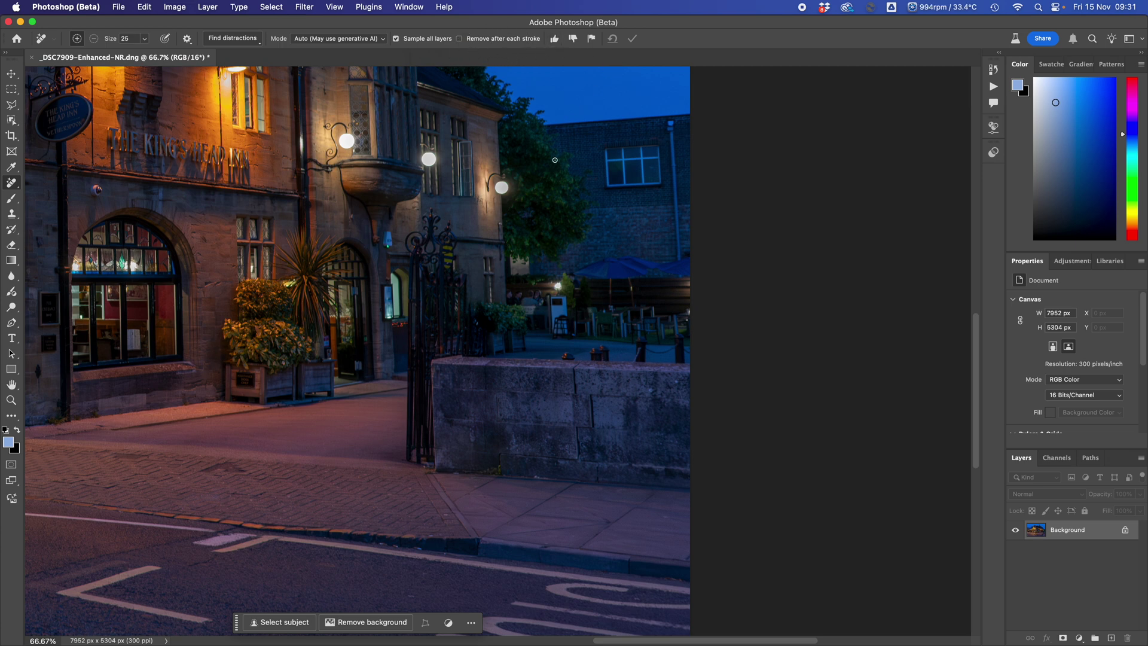
pyautogui.click(487, 193)
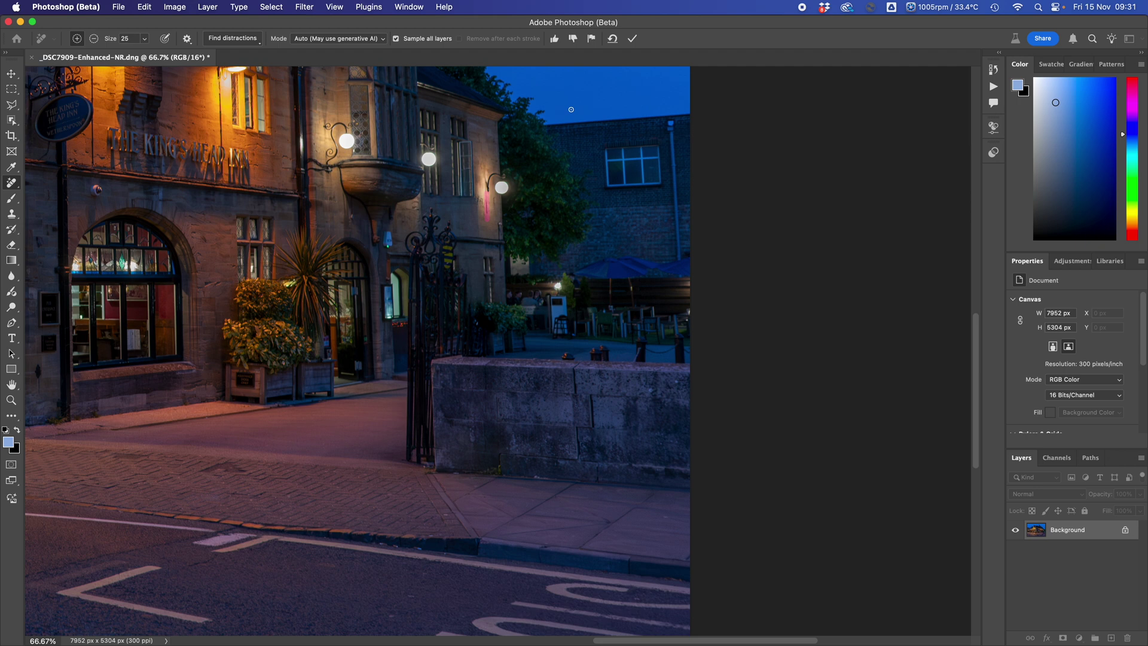
pyautogui.press('Return')
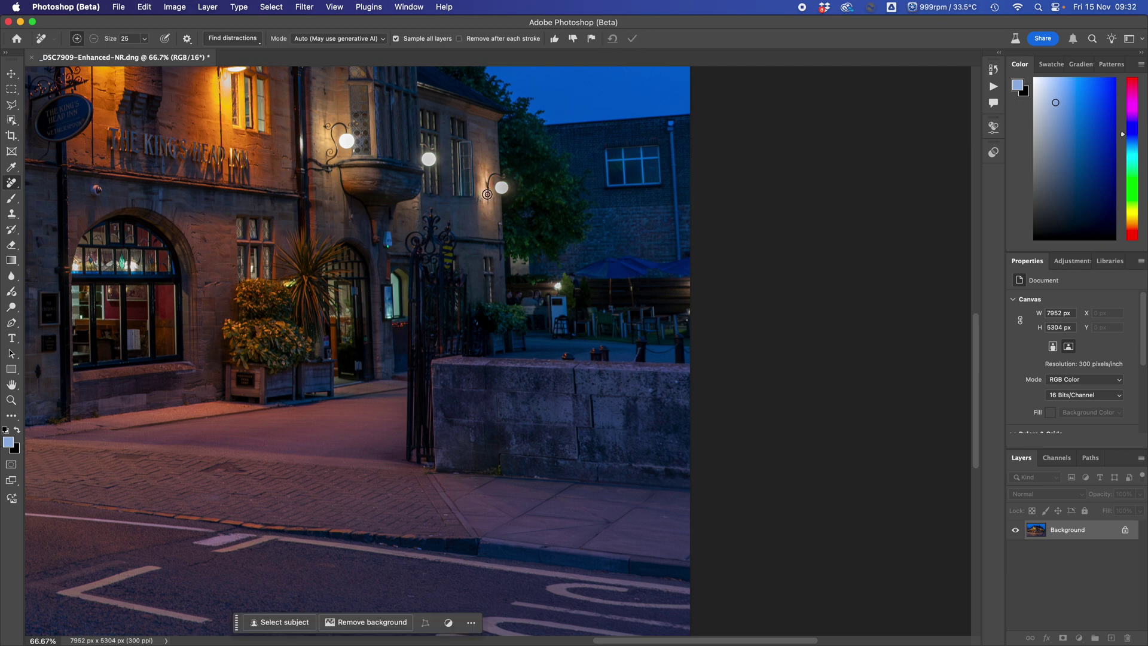
pyautogui.moveTo(487, 194); pyautogui.dragTo(488, 209)
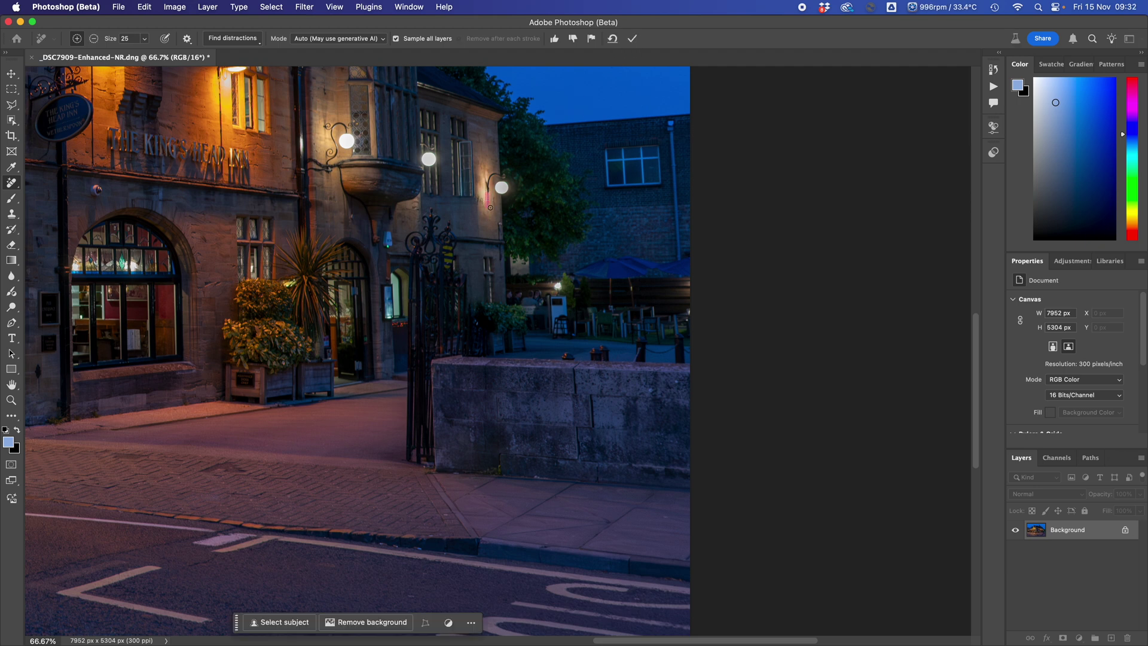
pyautogui.click(633, 39)
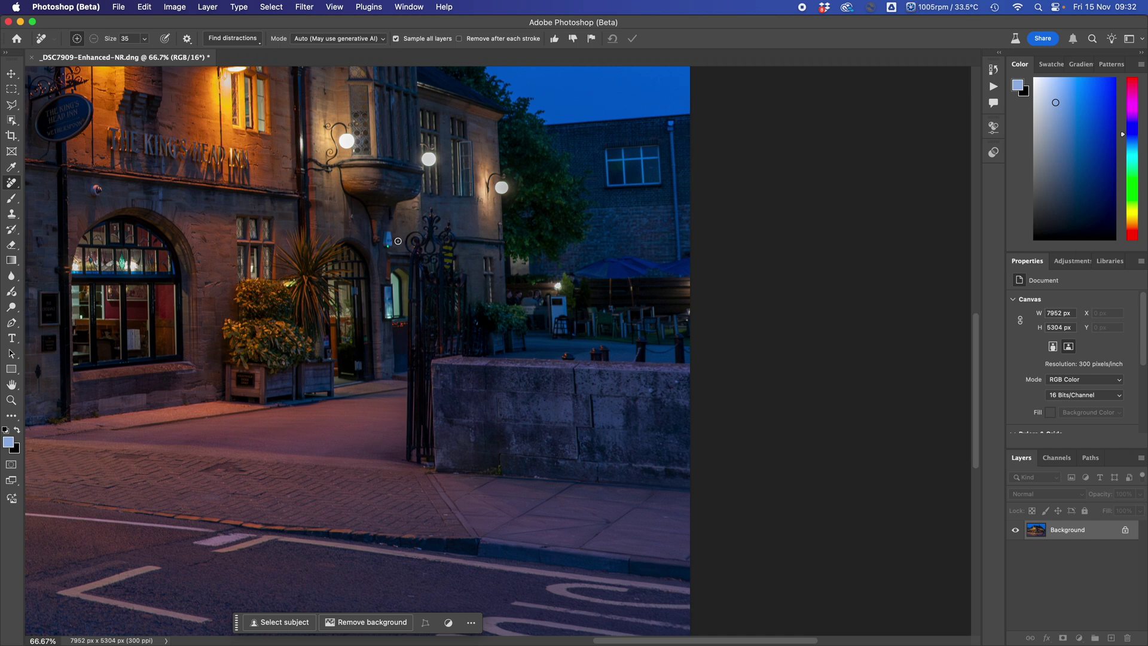
# Step: Remove the blue box on the facade, the notice in the arched window and the lit panel beside the doorway with a size 35 brush
pyautogui.moveTo(385, 232)
pyautogui.mouseDown()
pyautogui.moveTo(391, 247)
pyautogui.moveTo(388, 232)
pyautogui.mouseUp()
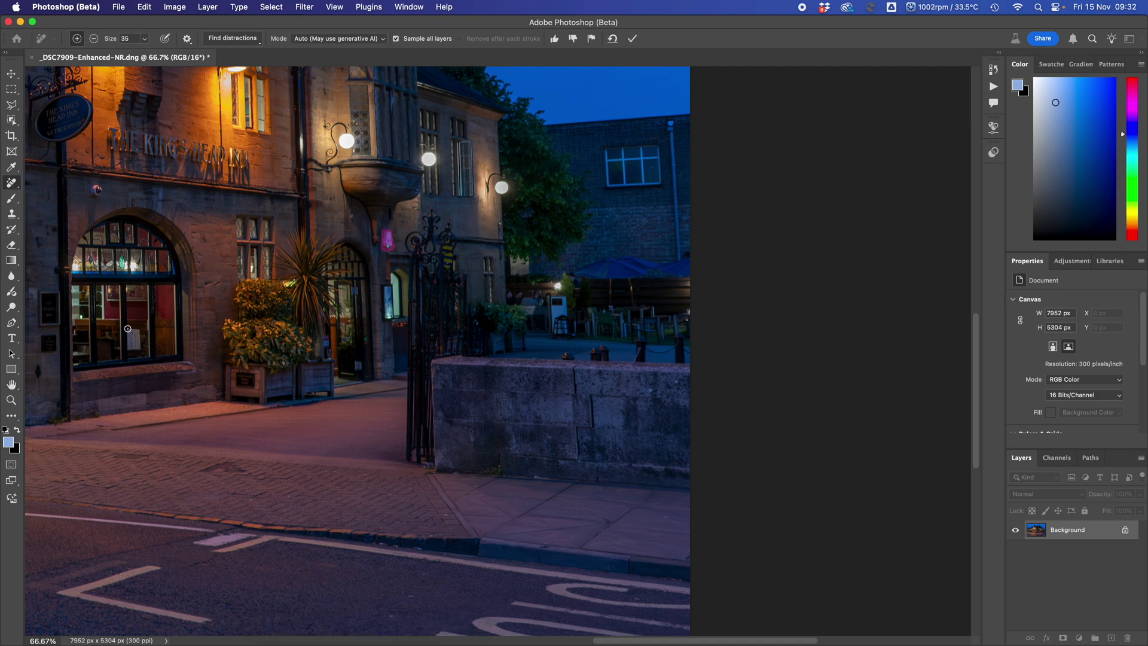
pyautogui.moveTo(128, 329)
pyautogui.mouseDown()
pyautogui.moveTo(136, 348)
pyautogui.moveTo(128, 333)
pyautogui.mouseUp()
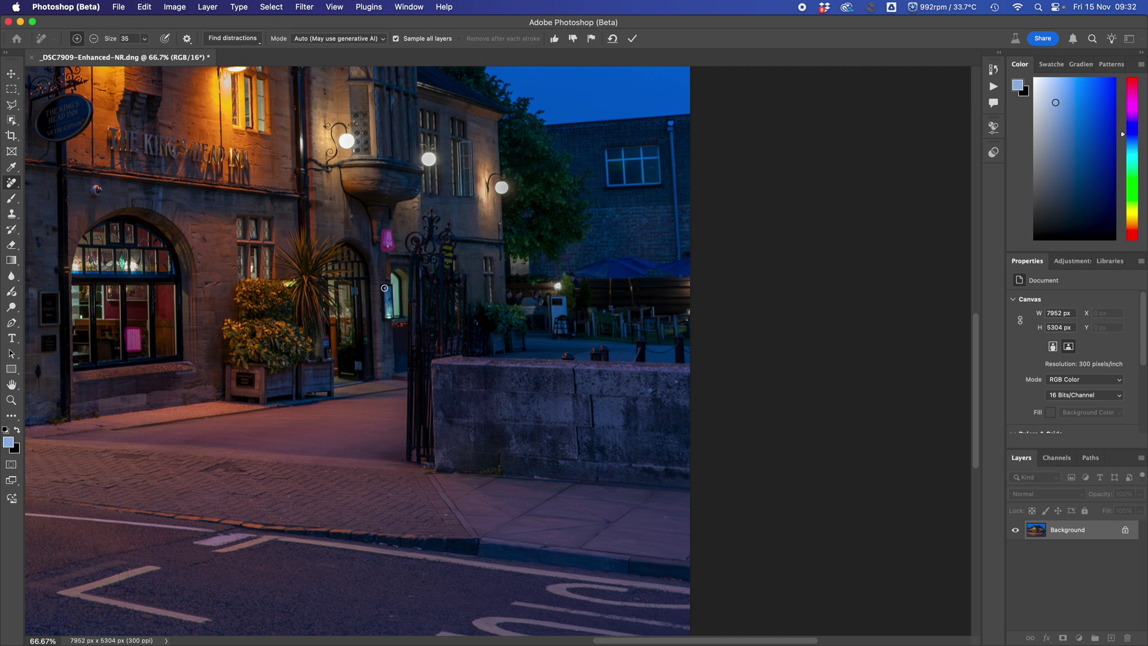
pyautogui.moveTo(383, 286)
pyautogui.mouseDown()
pyautogui.moveTo(390, 320)
pyautogui.moveTo(382, 289)
pyautogui.mouseUp()
pyautogui.click(633, 39)
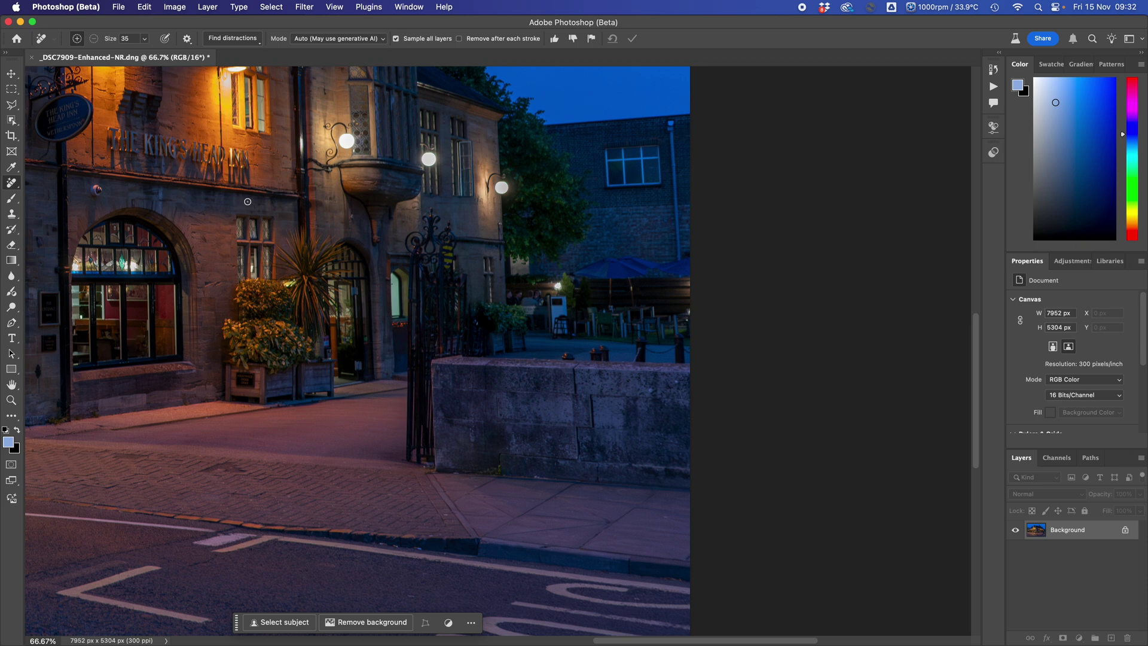
# Step: Remove the camera above the arched window and the white cabinet in the seating area behind the stone wall
pyautogui.moveTo(98, 183)
pyautogui.mouseDown()
pyautogui.moveTo(98, 198)
pyautogui.moveTo(92, 186)
pyautogui.mouseUp()
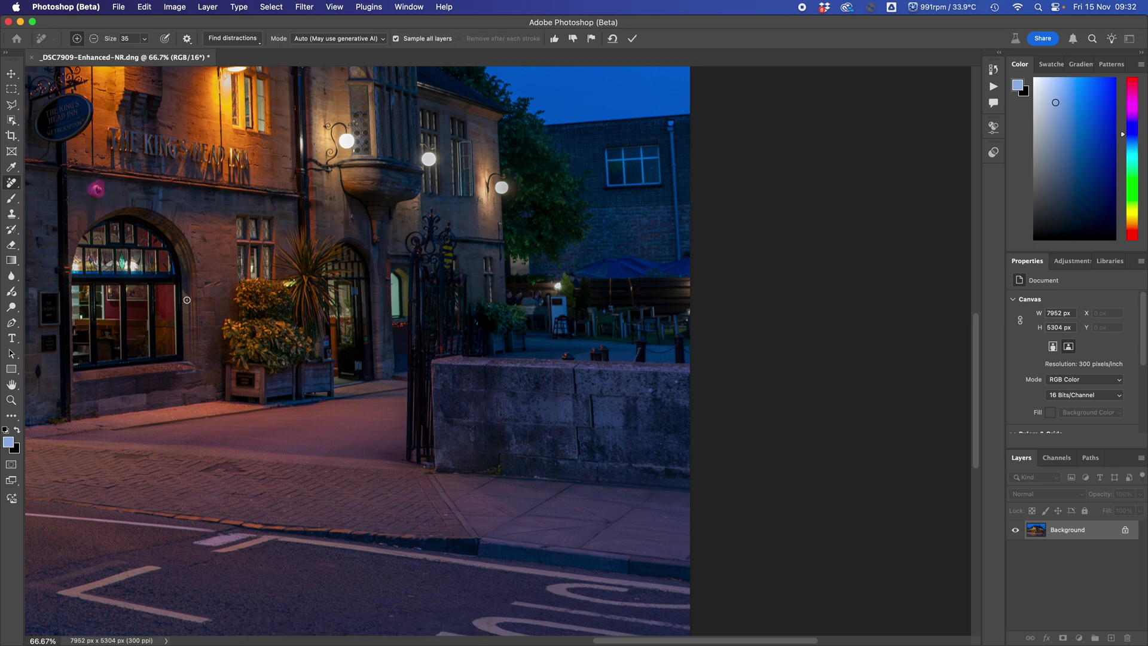
pyautogui.hscroll(5, 362, 314)
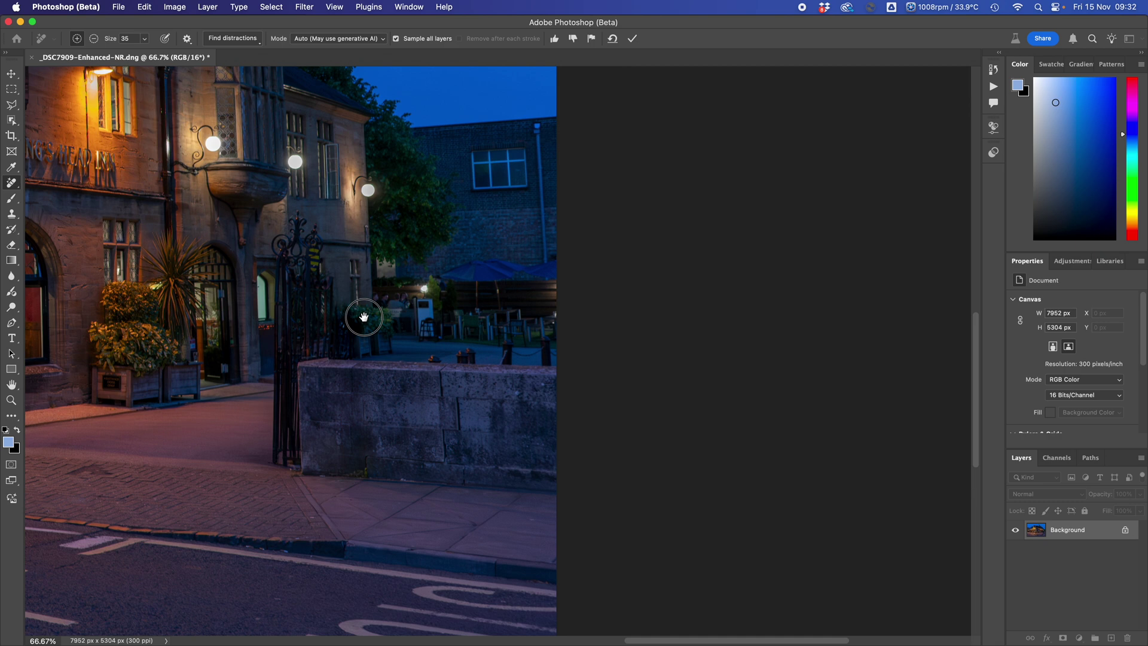
pyautogui.moveTo(401, 304)
pyautogui.mouseDown()
pyautogui.moveTo(415, 305)
pyautogui.moveTo(418, 344)
pyautogui.moveTo(402, 345)
pyautogui.moveTo(402, 303)
pyautogui.moveTo(409, 337)
pyautogui.mouseUp()
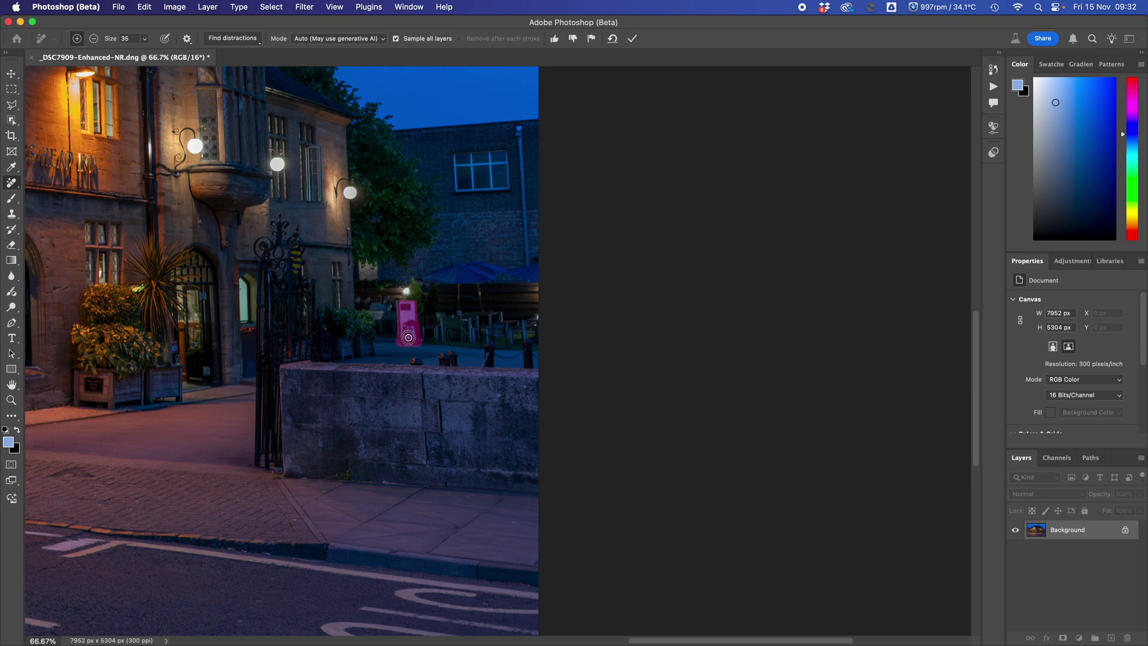
pyautogui.click(633, 39)
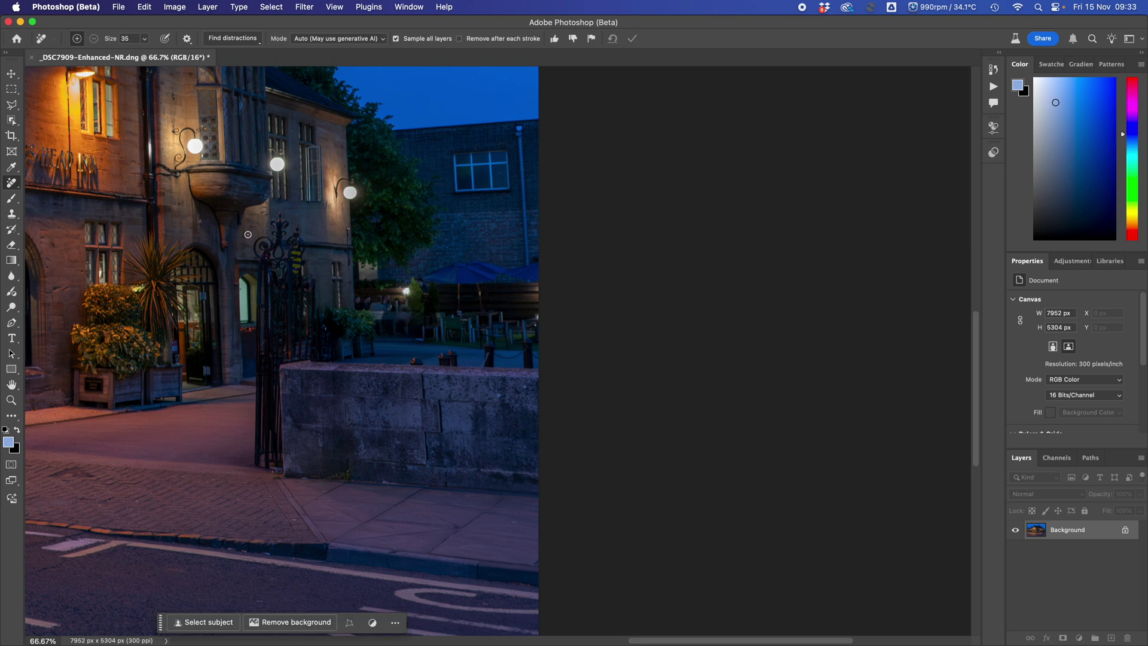
# Step: Remove the cable beside the first globe lamp and the vertical cables beneath the two orange wall lamps with the Remove Tool
pyautogui.moveTo(236, 239)
pyautogui.mouseDown()
pyautogui.moveTo(543, 275)
pyautogui.moveTo(558, 327)
pyautogui.mouseUp()
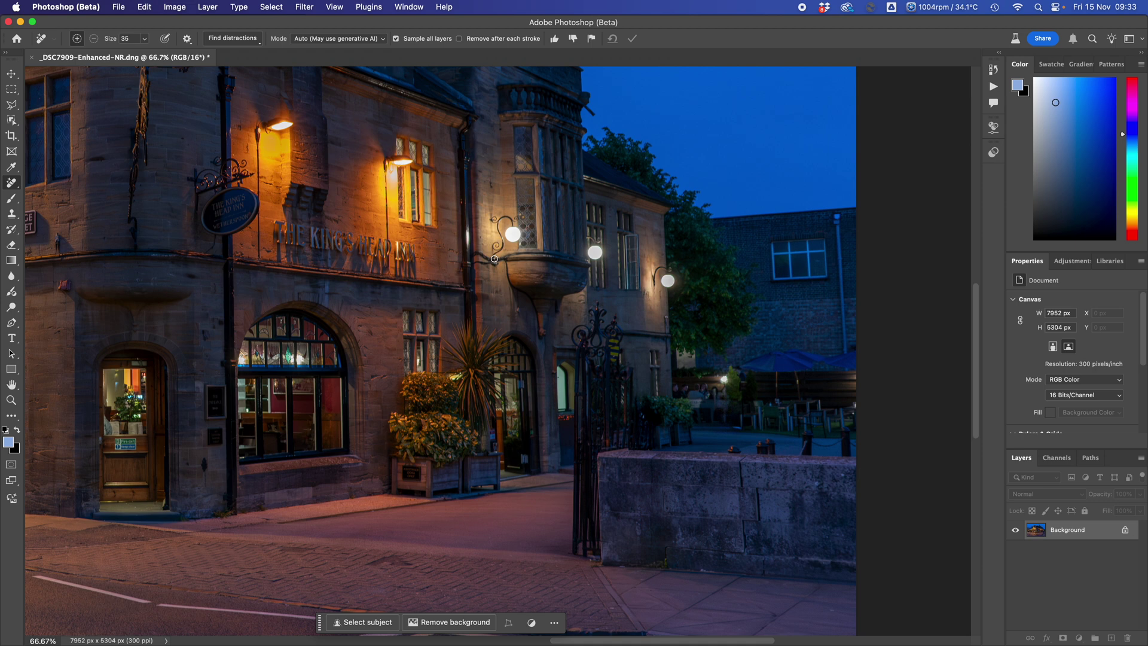
pyautogui.moveTo(475, 262); pyautogui.dragTo(495, 263)
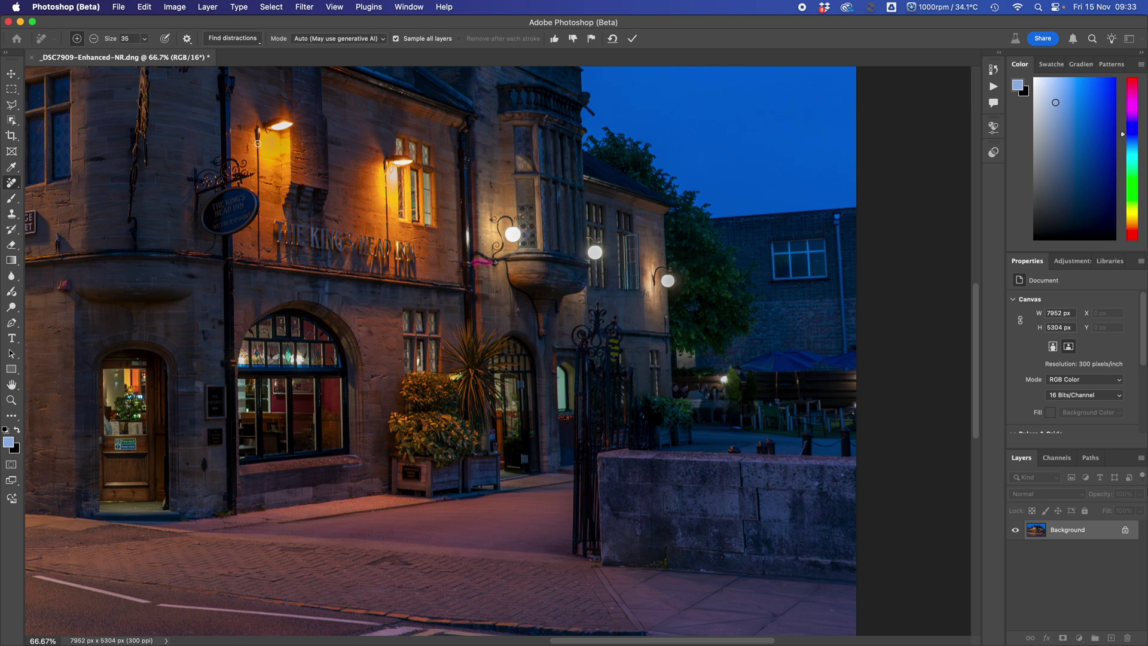
pyautogui.keyDown('shift'); pyautogui.click(258, 257); pyautogui.keyUp('shift')
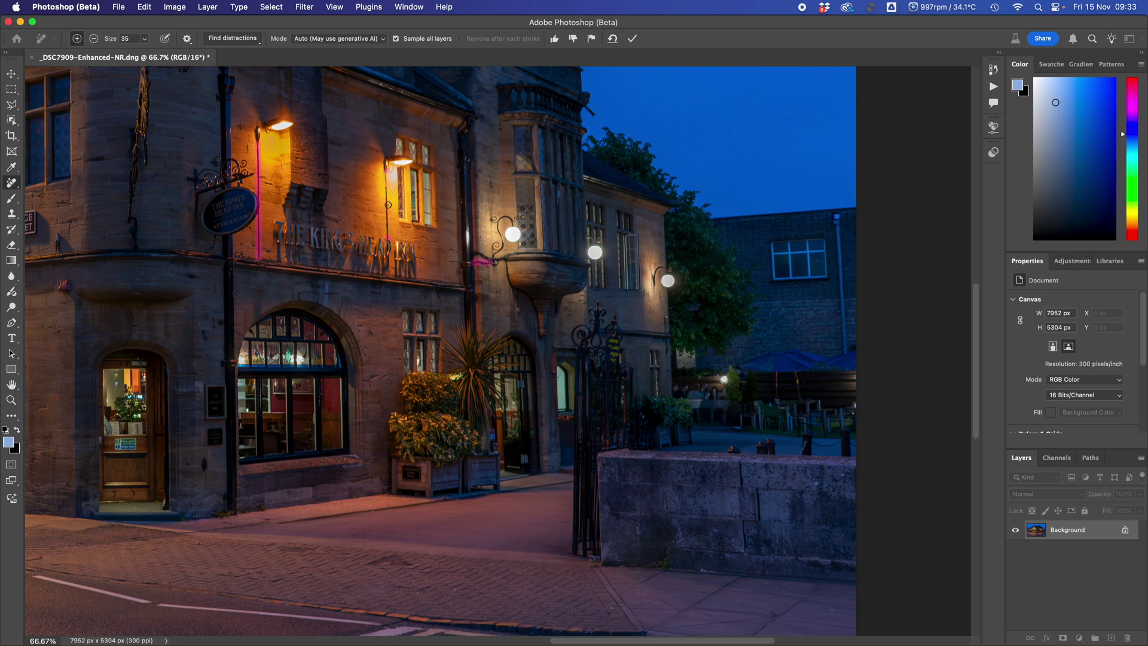
pyautogui.moveTo(385, 212); pyautogui.dragTo(386, 173)
pyautogui.press('Return')
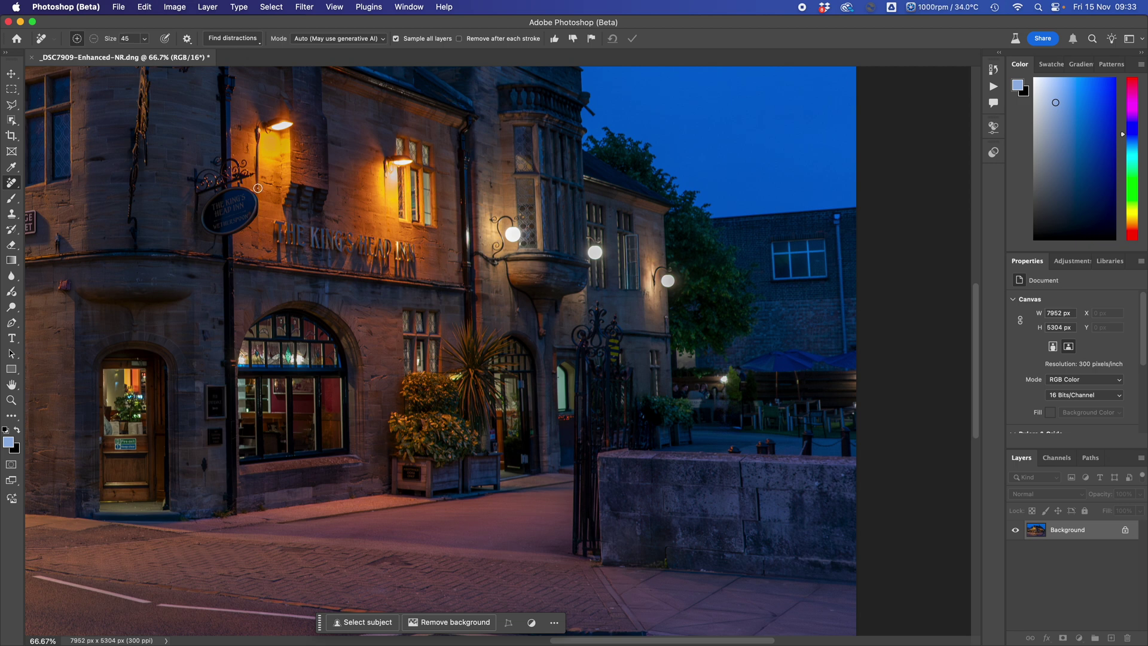
# Step: Retouch the remaining cable traces beneath the two orange wall lamps near the hanging sign with a size 50 brush
pyautogui.press(']')
pyautogui.click(257, 187)
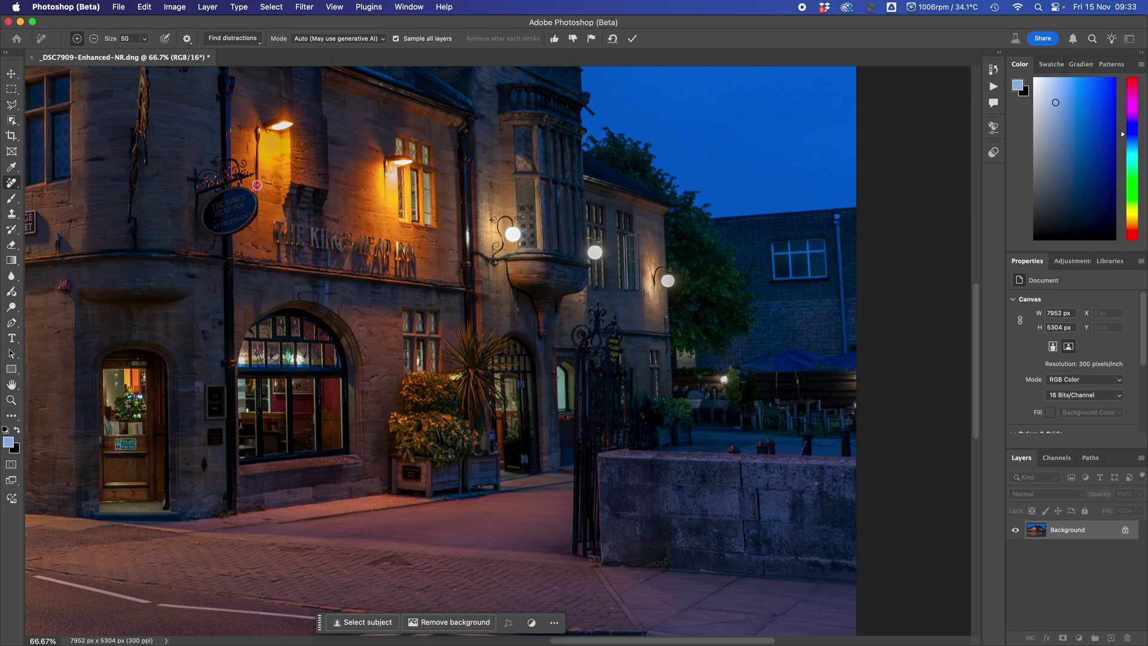
pyautogui.click(256, 148)
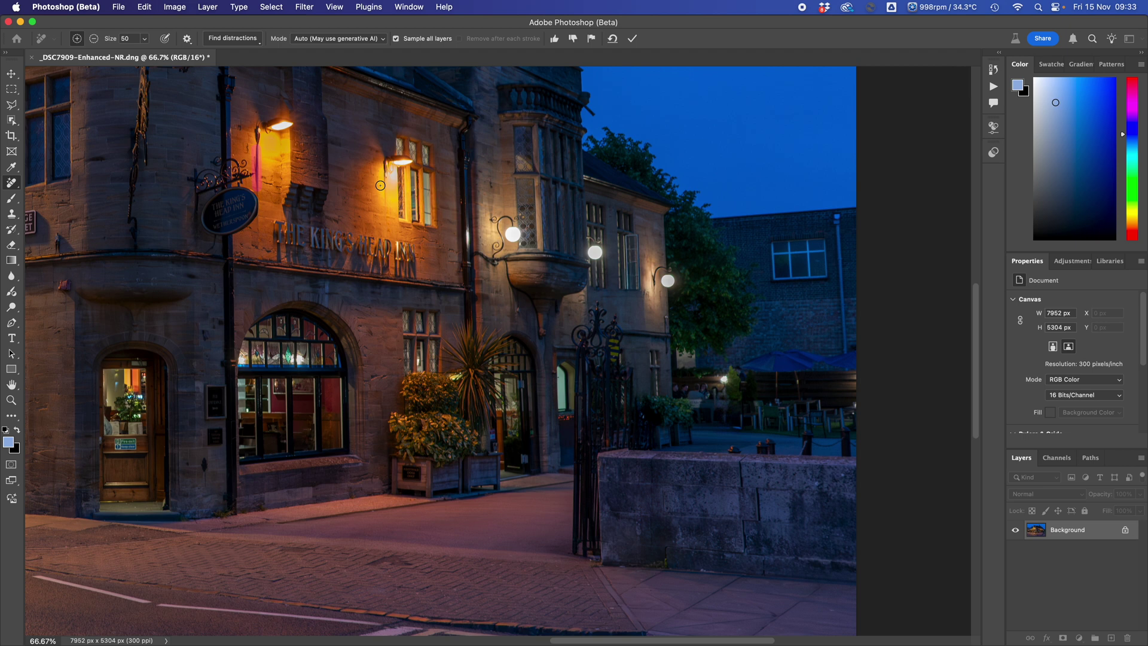
pyautogui.moveTo(384, 183)
pyautogui.mouseDown()
pyautogui.moveTo(386, 206)
pyautogui.moveTo(386, 193)
pyautogui.mouseUp()
pyautogui.click(633, 40)
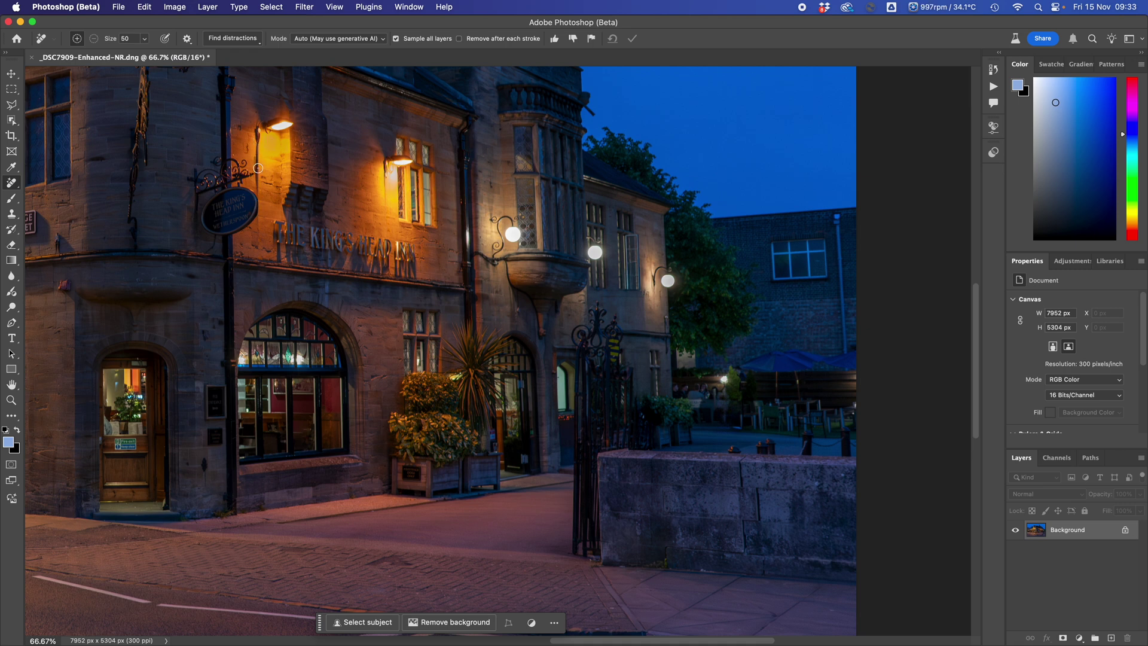
# Step: Set the Remove Tool mode to Generative AI on and remove the remaining cable under the lamp above the hanging sign
pyautogui.click(367, 40)
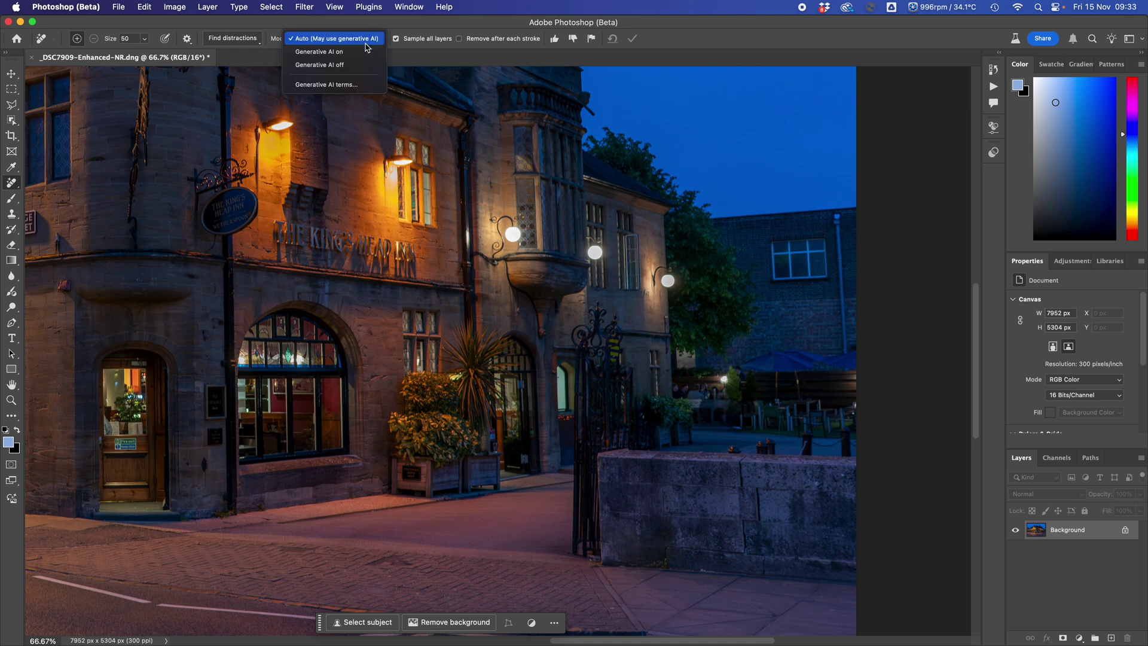
pyautogui.click(329, 52)
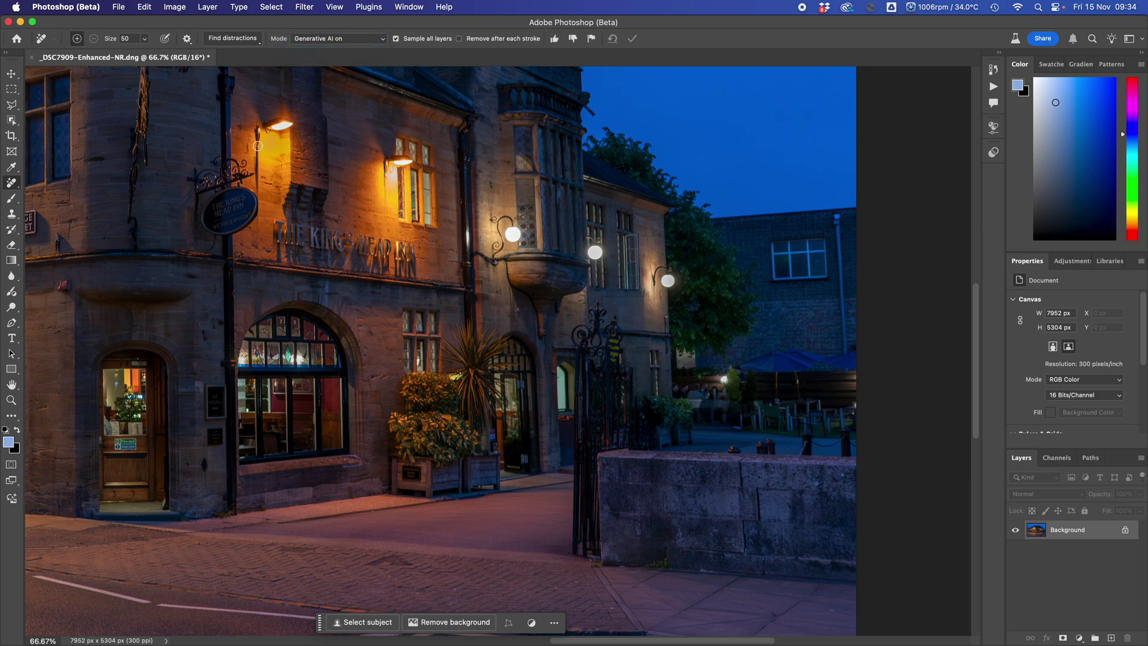
pyautogui.moveTo(258, 146); pyautogui.dragTo(260, 191)
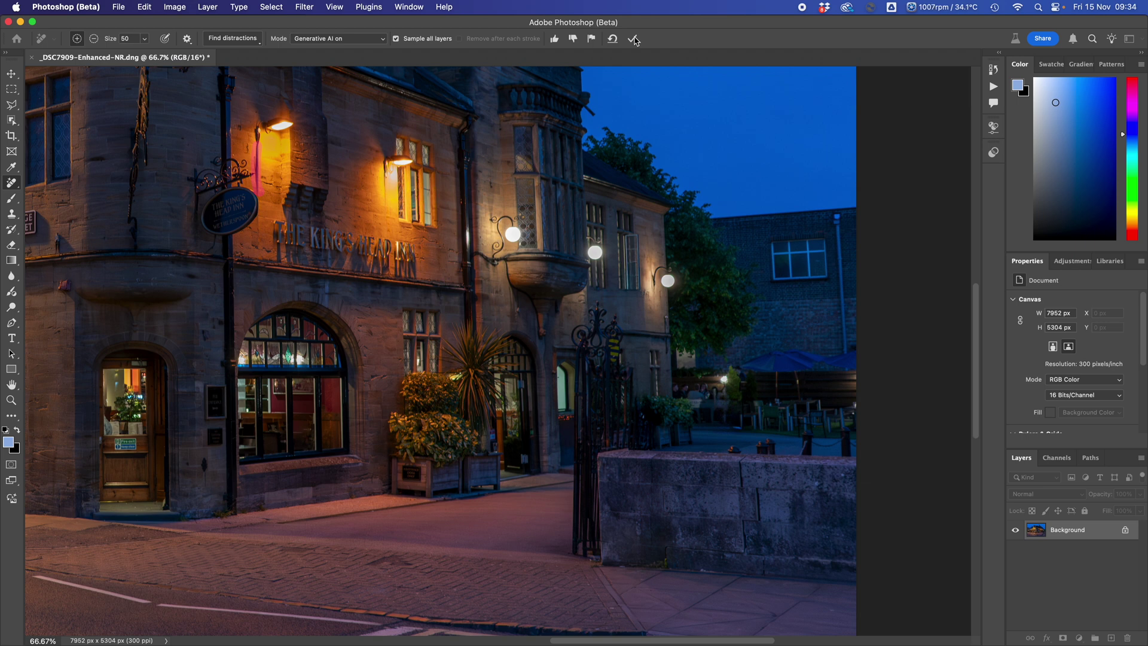
pyautogui.click(634, 39)
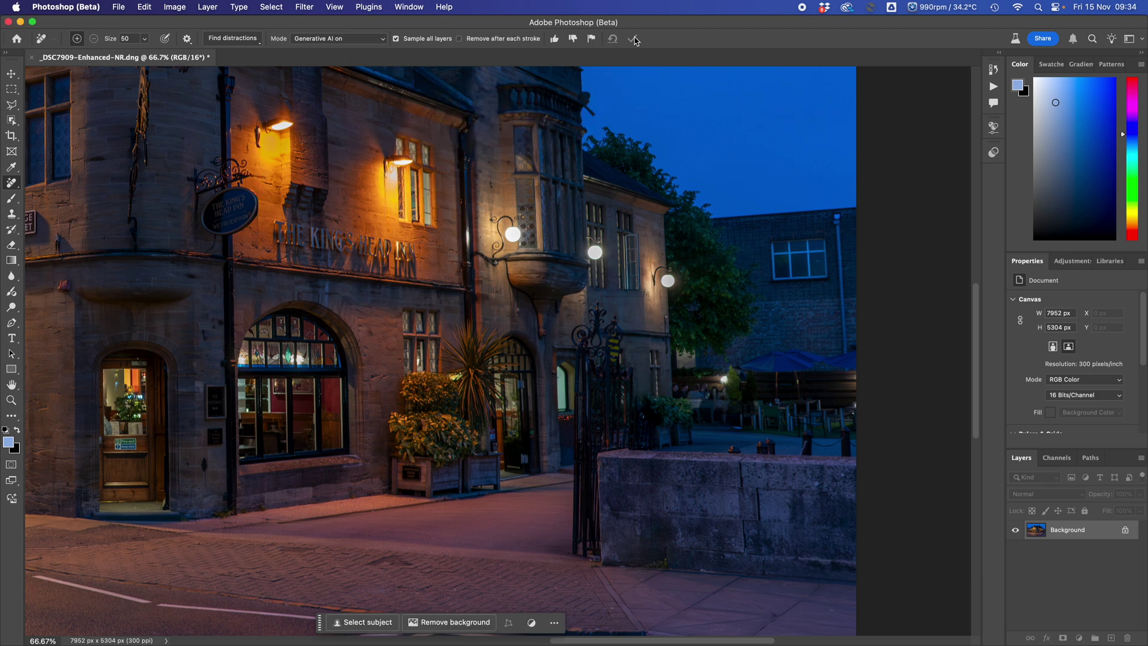
pyautogui.click(632, 39)
# Step: Restore the Auto removal mode and remove the mark below the hanging sign, the small fixtures near the corner and the alarm box beside the Bridge Street sign
pyautogui.click(341, 40)
pyautogui.click(328, 29)
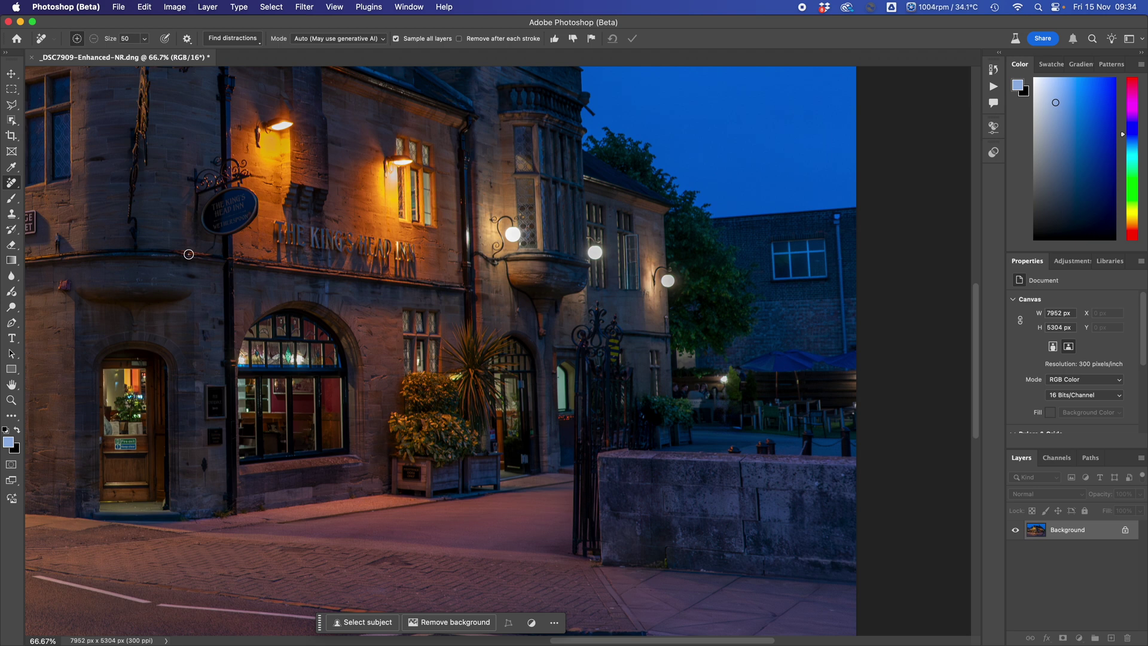
pyautogui.moveTo(189, 255); pyautogui.dragTo(215, 235)
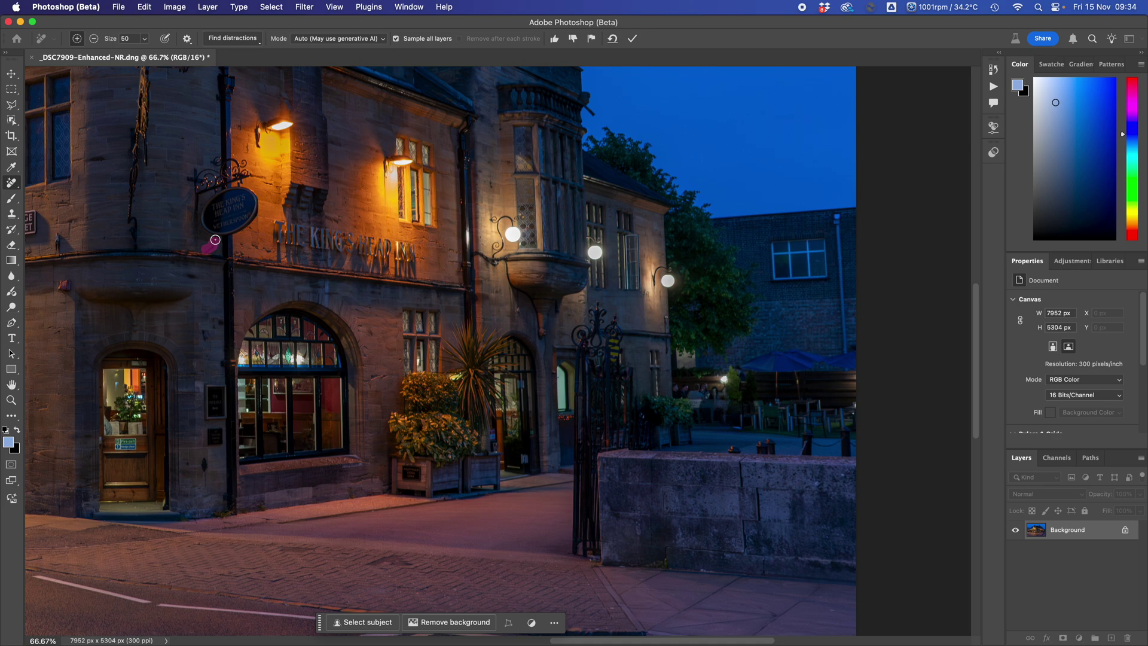
pyautogui.moveTo(53, 256); pyautogui.dragTo(57, 232)
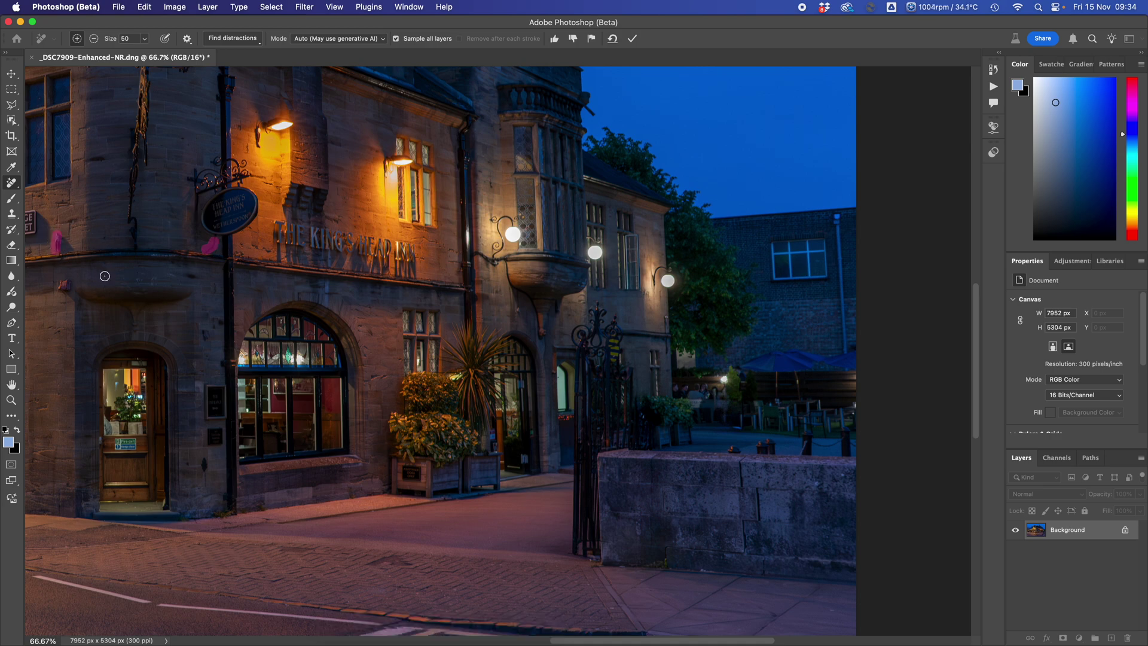
pyautogui.moveTo(141, 271)
pyautogui.mouseDown()
pyautogui.moveTo(452, 327)
pyautogui.moveTo(486, 340)
pyautogui.moveTo(476, 365)
pyautogui.mouseUp()
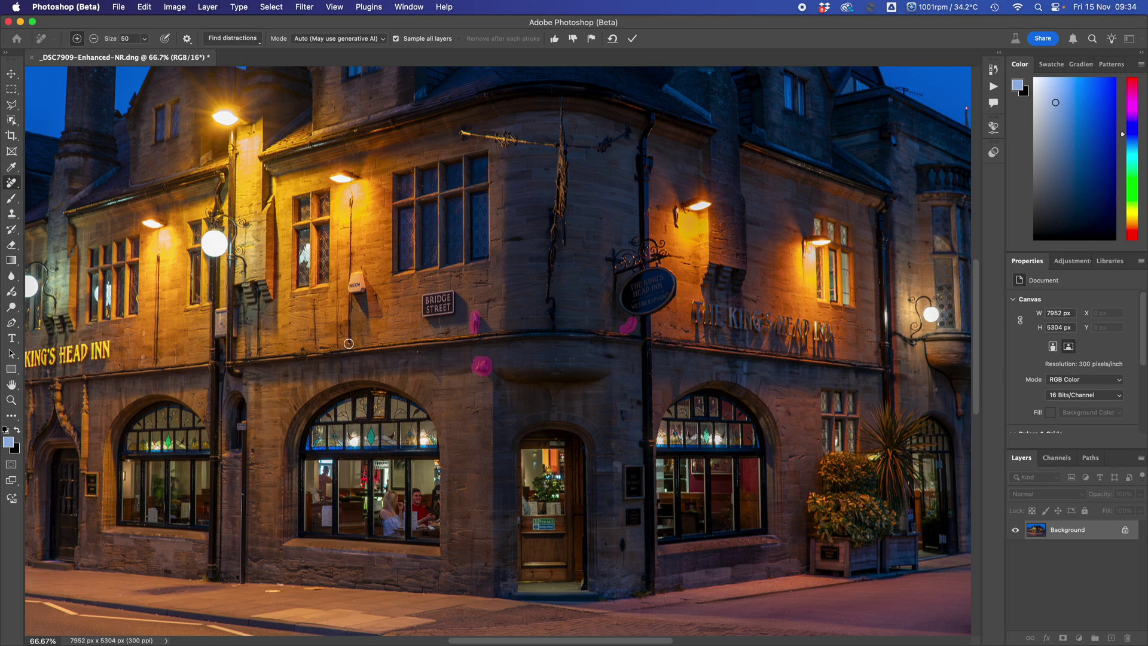
pyautogui.moveTo(351, 298)
pyautogui.mouseDown()
pyautogui.moveTo(361, 274)
pyautogui.moveTo(357, 287)
pyautogui.mouseUp()
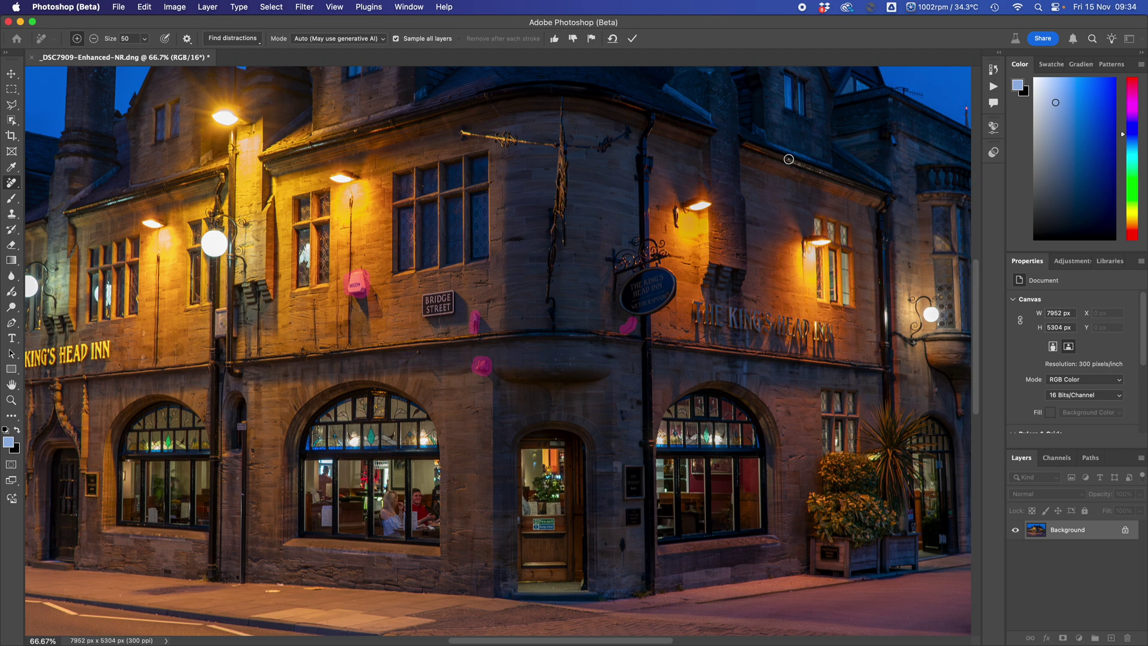
pyautogui.click(632, 42)
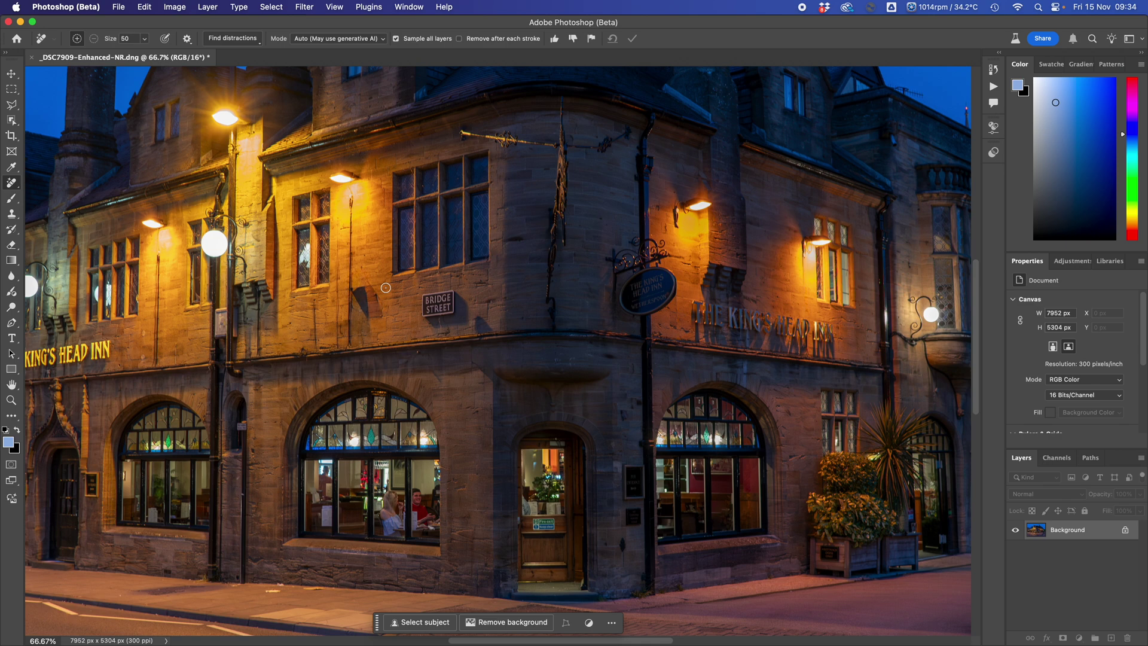
# Step: Remove the alarm box's leftover shadow beside the Bridge Street sign and the box mounted next to the tall drainpipe
pyautogui.moveTo(353, 291)
pyautogui.mouseDown()
pyautogui.moveTo(382, 317)
pyautogui.moveTo(366, 286)
pyautogui.moveTo(357, 288)
pyautogui.moveTo(373, 311)
pyautogui.mouseUp()
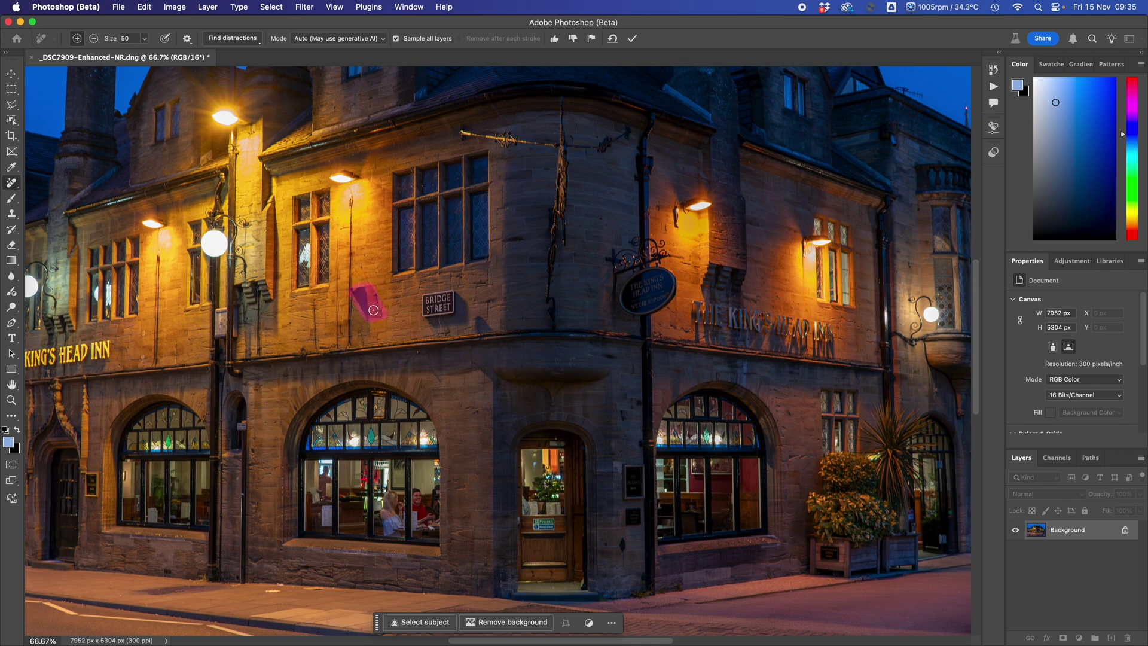
pyautogui.click(632, 39)
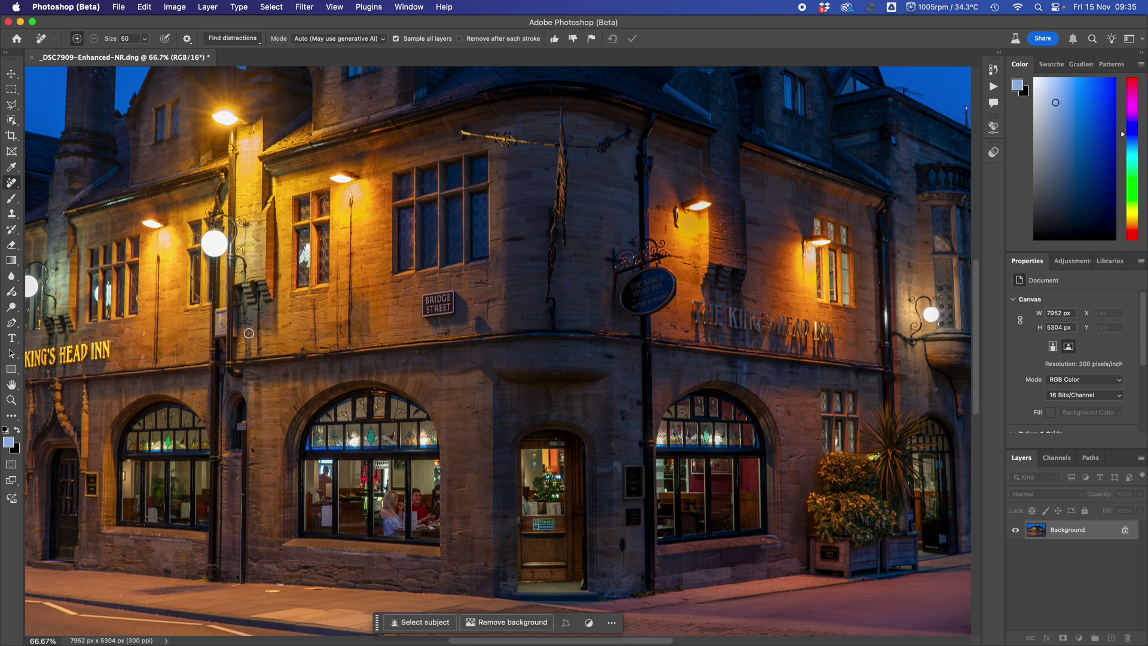
pyautogui.moveTo(223, 309)
pyautogui.mouseDown()
pyautogui.moveTo(217, 336)
pyautogui.moveTo(236, 332)
pyautogui.moveTo(232, 306)
pyautogui.moveTo(219, 328)
pyautogui.moveTo(226, 317)
pyautogui.mouseUp()
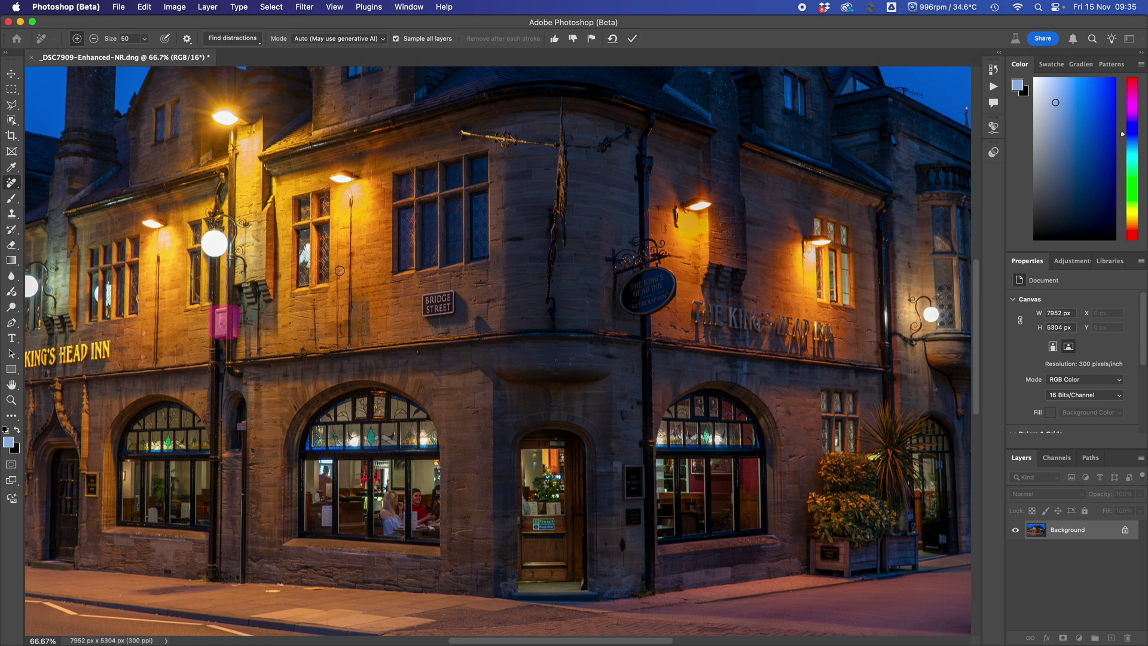
pyautogui.press('Return')
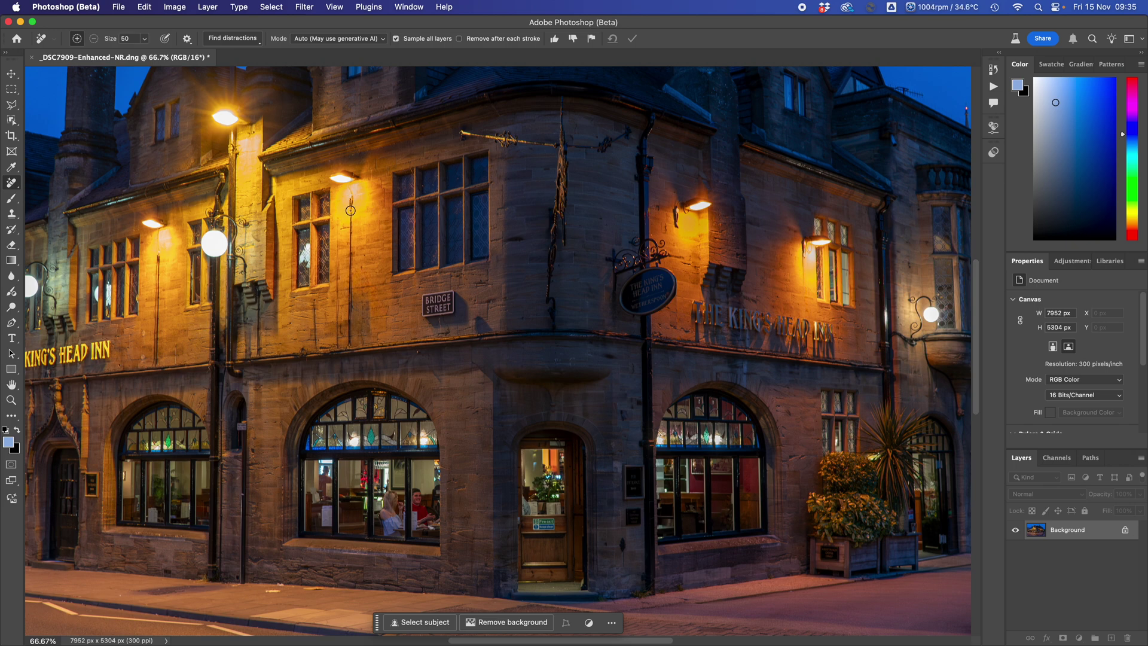
# Step: Remove the two long vertical cables below the wall lamps on the Bridge Street side of the facade
pyautogui.moveTo(350, 210); pyautogui.dragTo(350, 340)
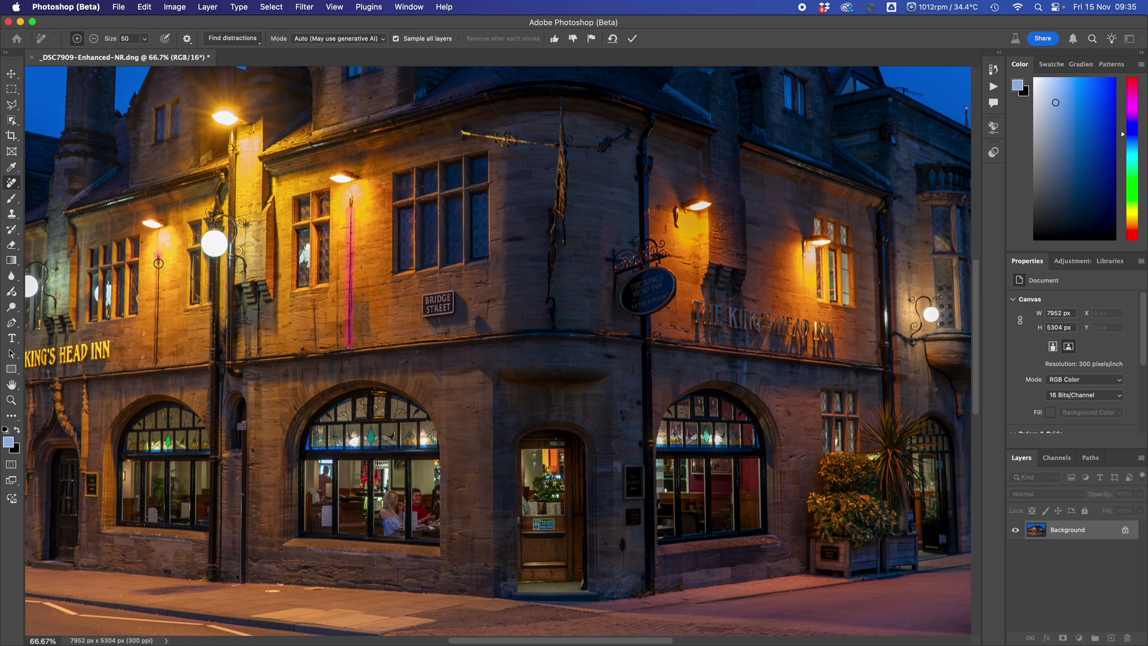
pyautogui.keyDown('shift'); pyautogui.click(155, 362); pyautogui.keyUp('shift')
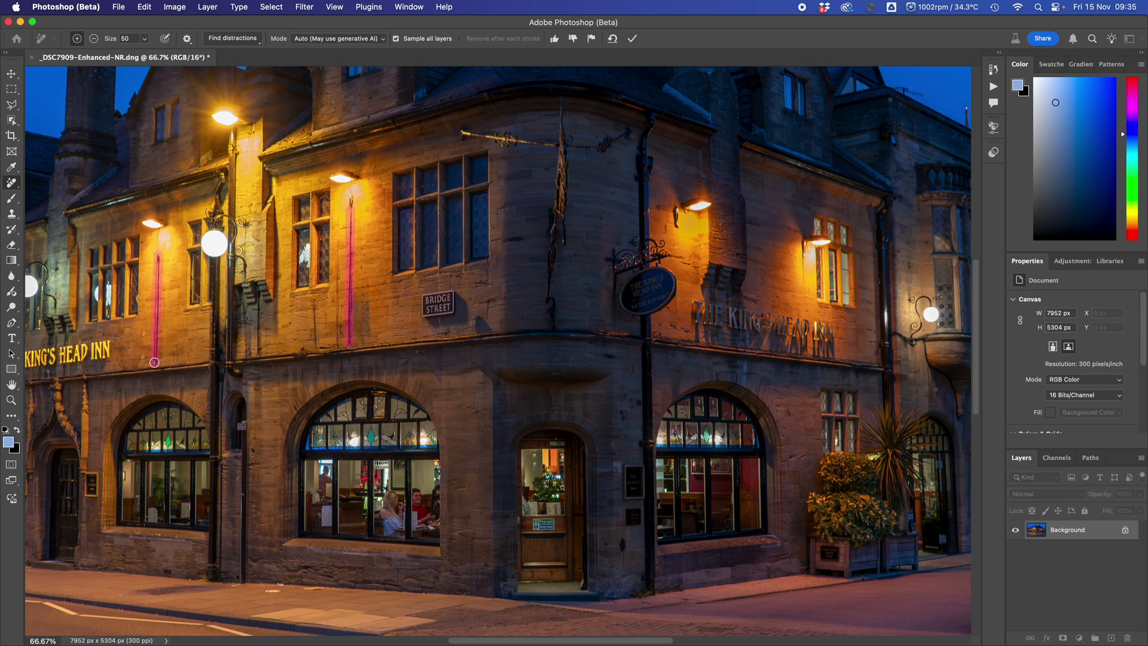
pyautogui.click(632, 40)
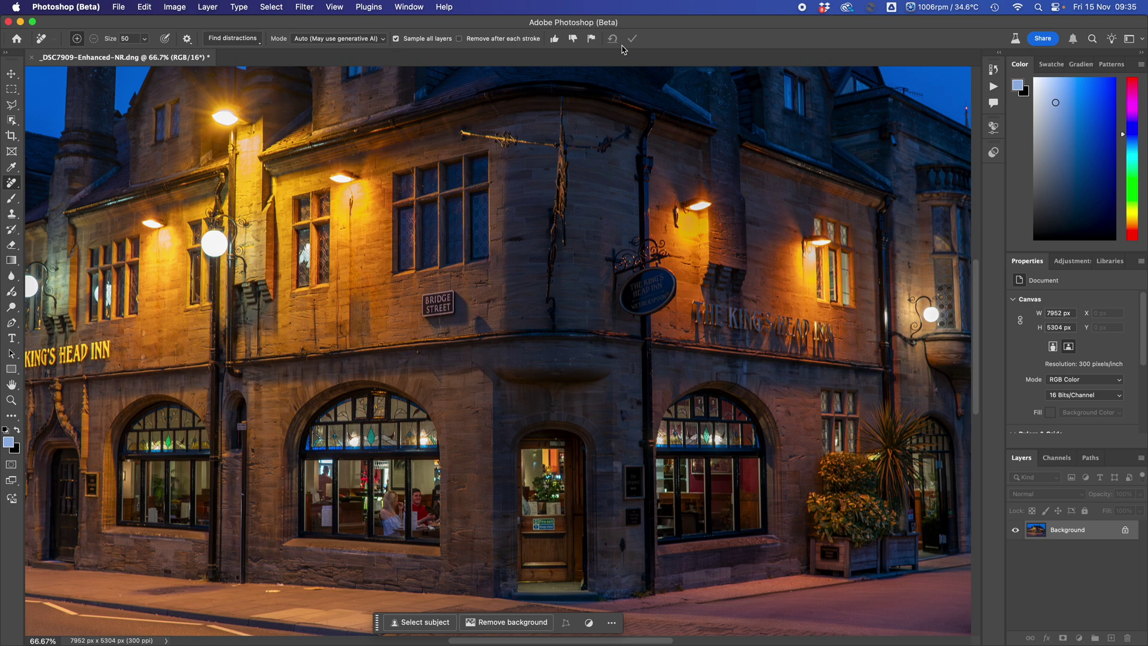
# Step: Retouch the cable line below the lamp near the Bridge Street sign and the neighbouring vertical streaks under the window and stone bracket
pyautogui.click(350, 220)
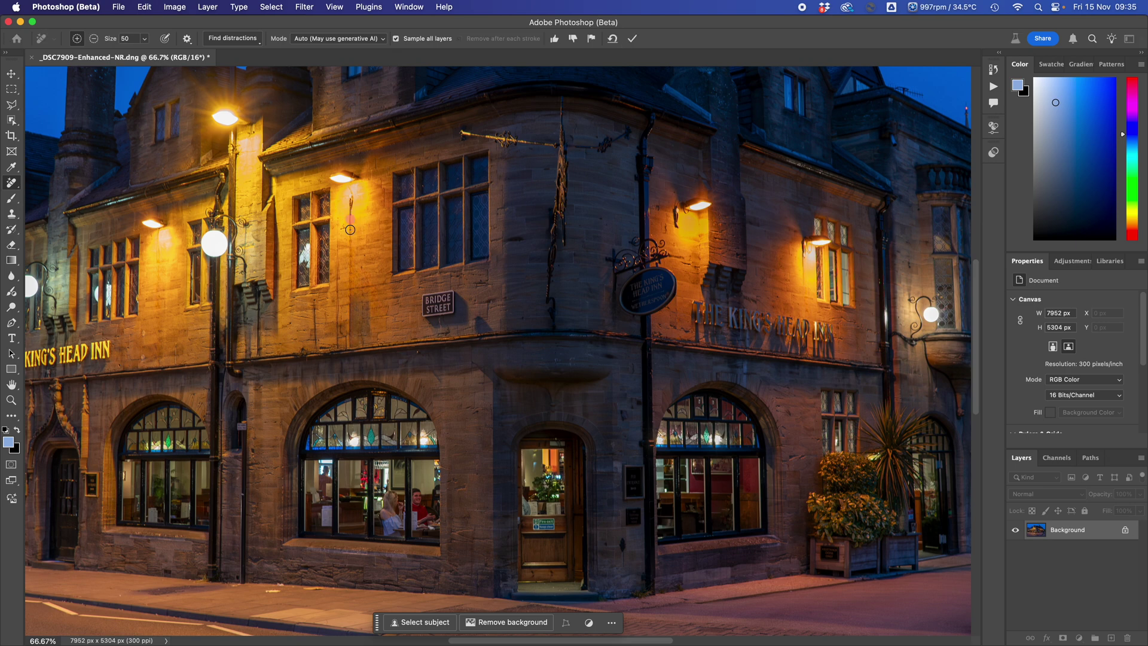
pyautogui.keyDown('shift'); pyautogui.click(351, 343); pyautogui.keyUp('shift')
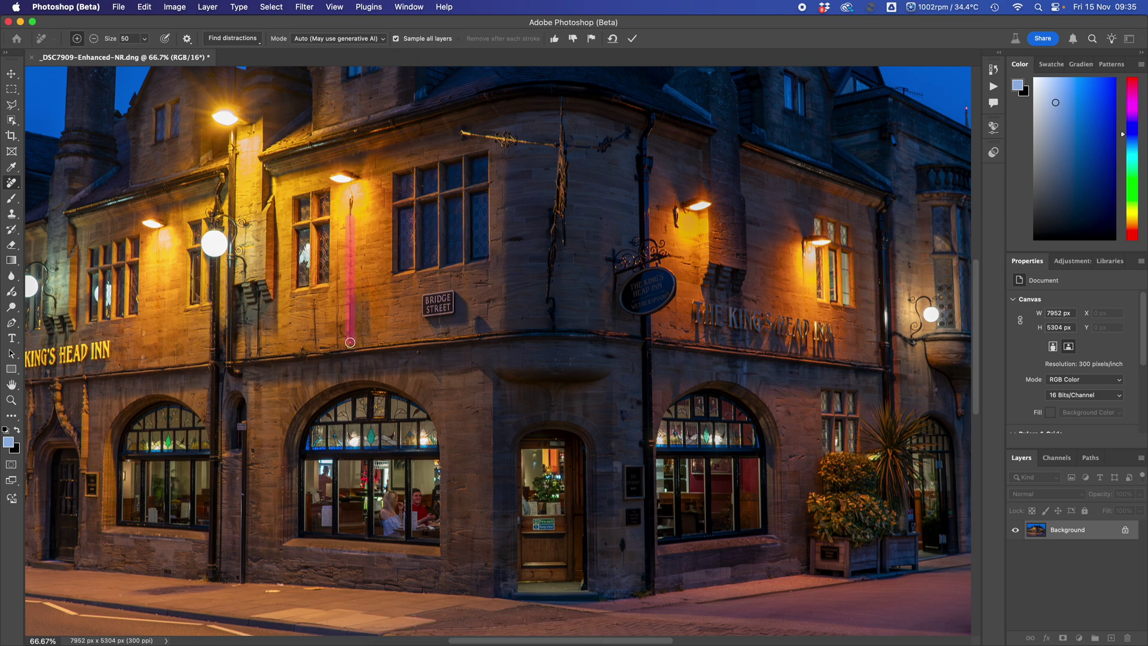
pyautogui.click(338, 246)
pyautogui.keyDown('shift'); pyautogui.click(337, 342); pyautogui.keyUp('shift')
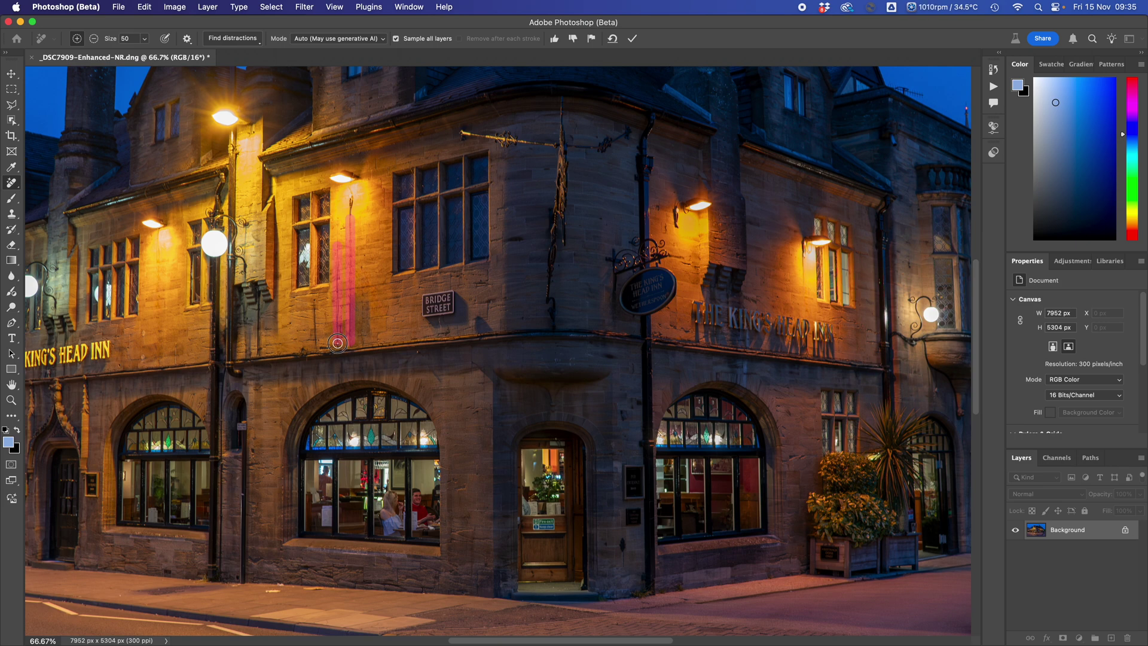
pyautogui.click(315, 302)
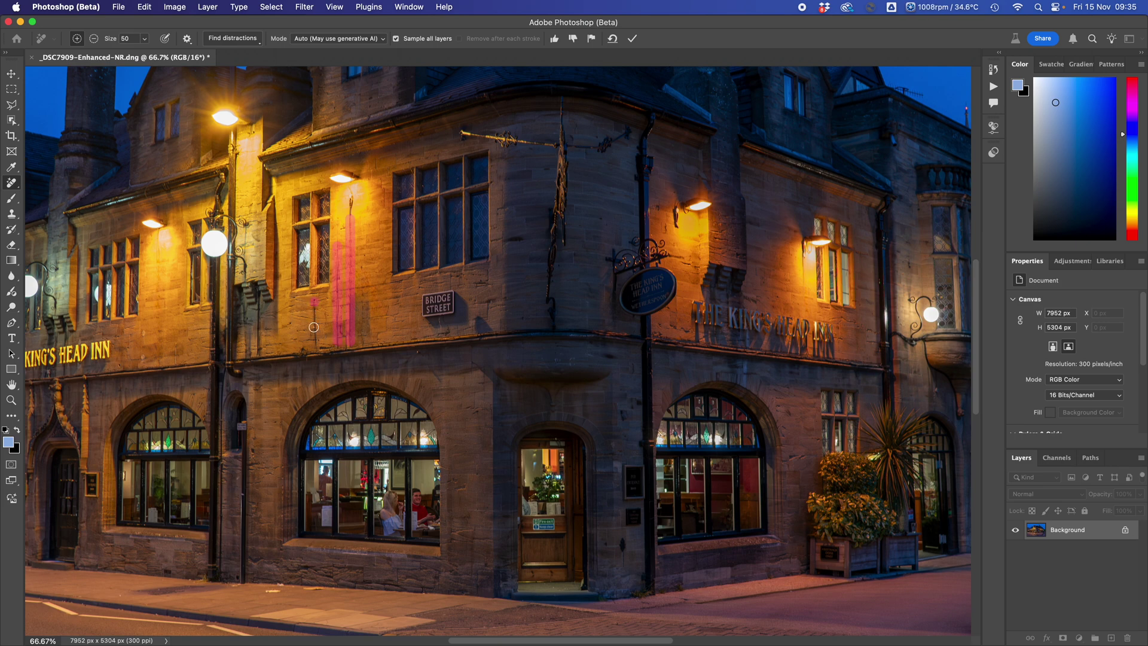
pyautogui.click(258, 352)
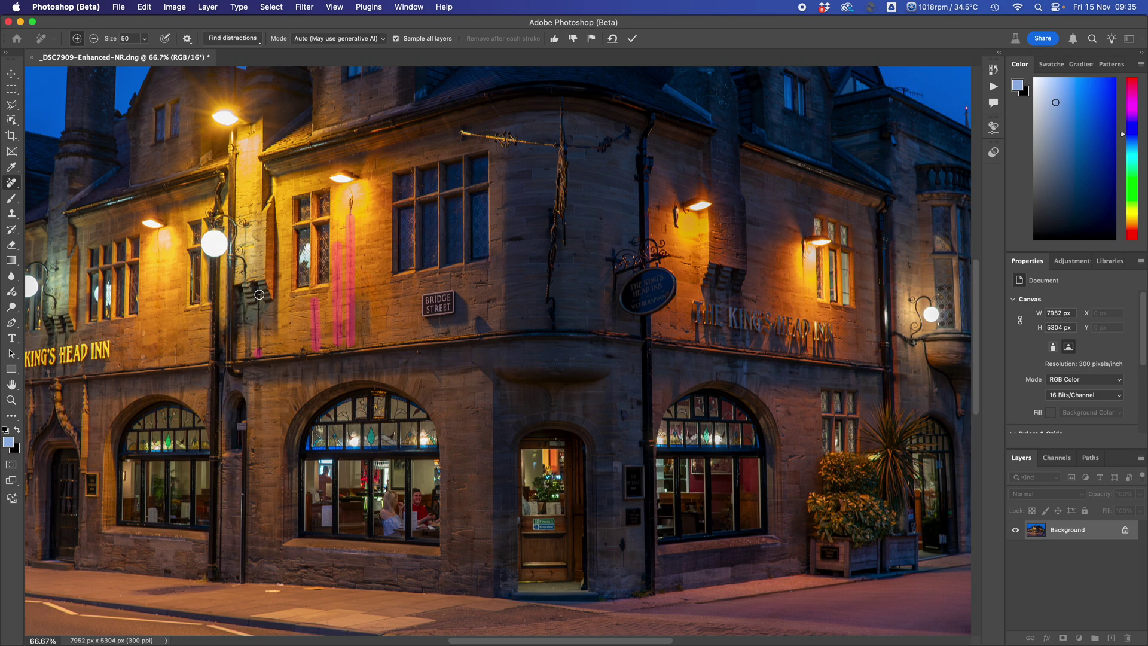
pyautogui.moveTo(259, 295); pyautogui.dragTo(258, 350)
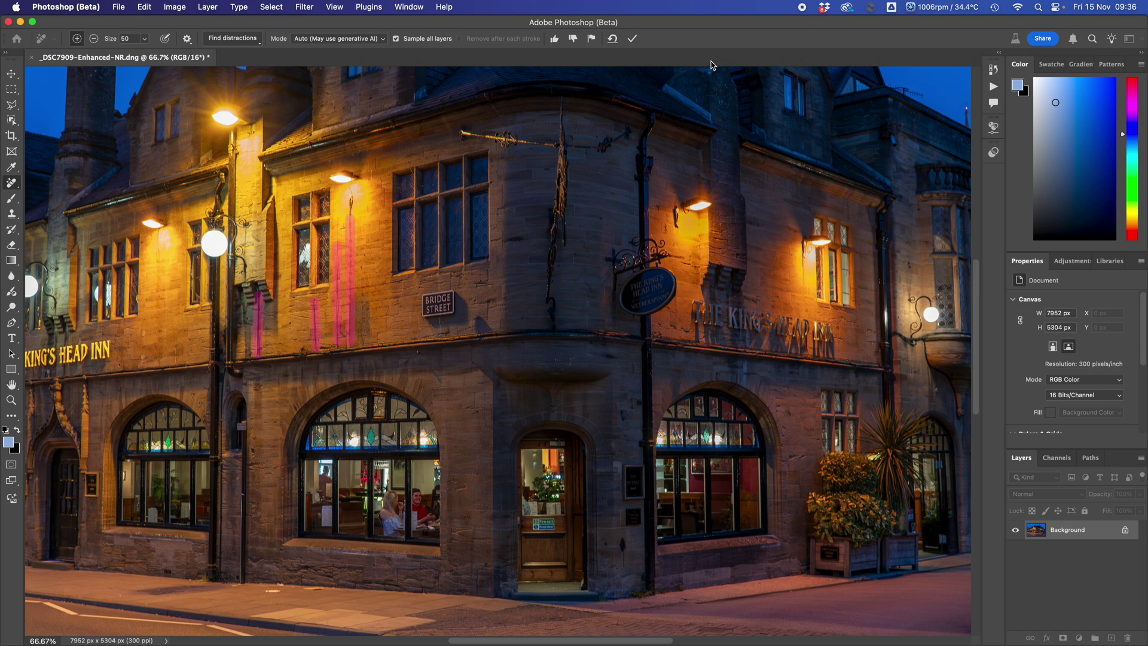
pyautogui.click(632, 39)
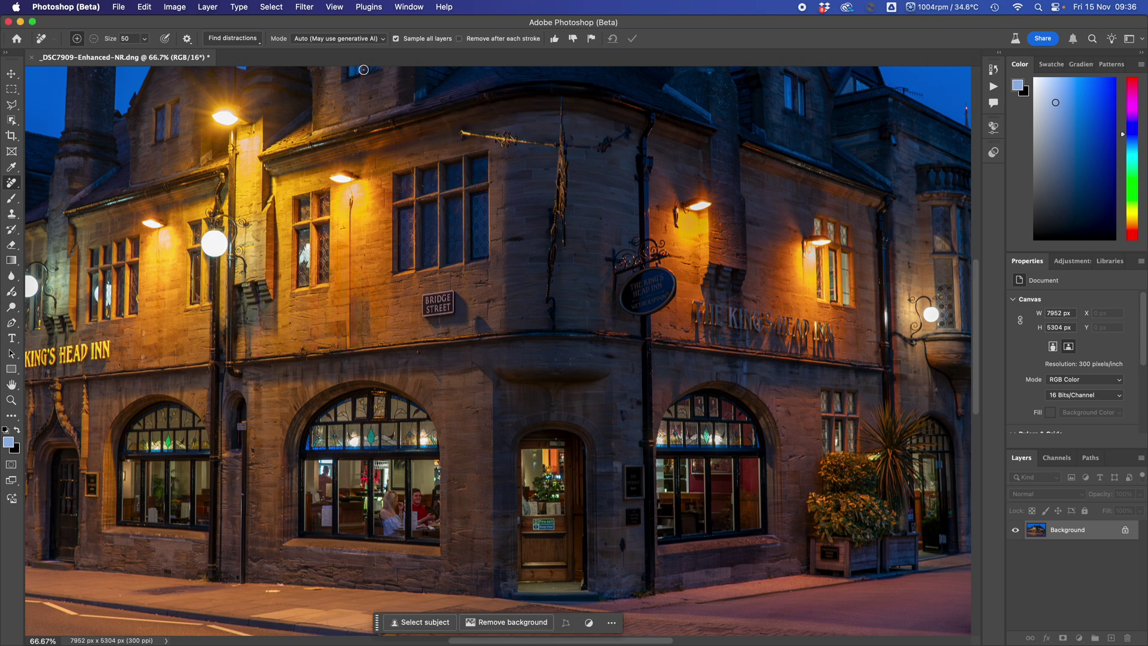
# Step: Set the removal mode to Generative AI on and remove the remaining cable line beneath the lamp near the Bridge Street sign
pyautogui.click(354, 48)
pyautogui.click(335, 55)
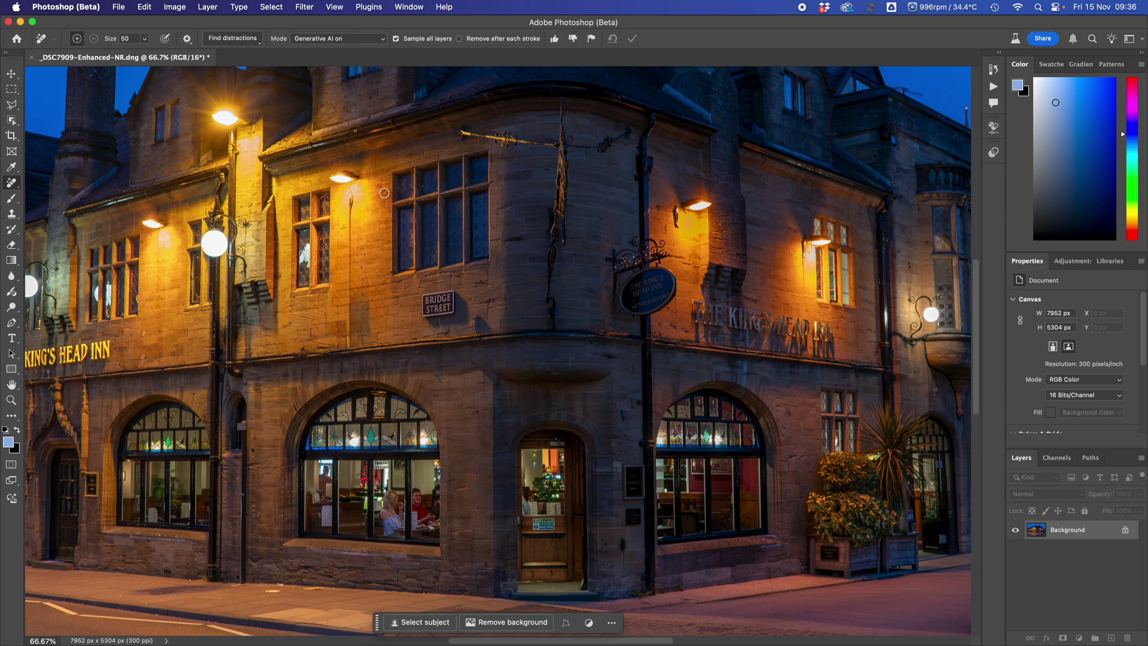
pyautogui.moveTo(351, 212); pyautogui.dragTo(344, 344)
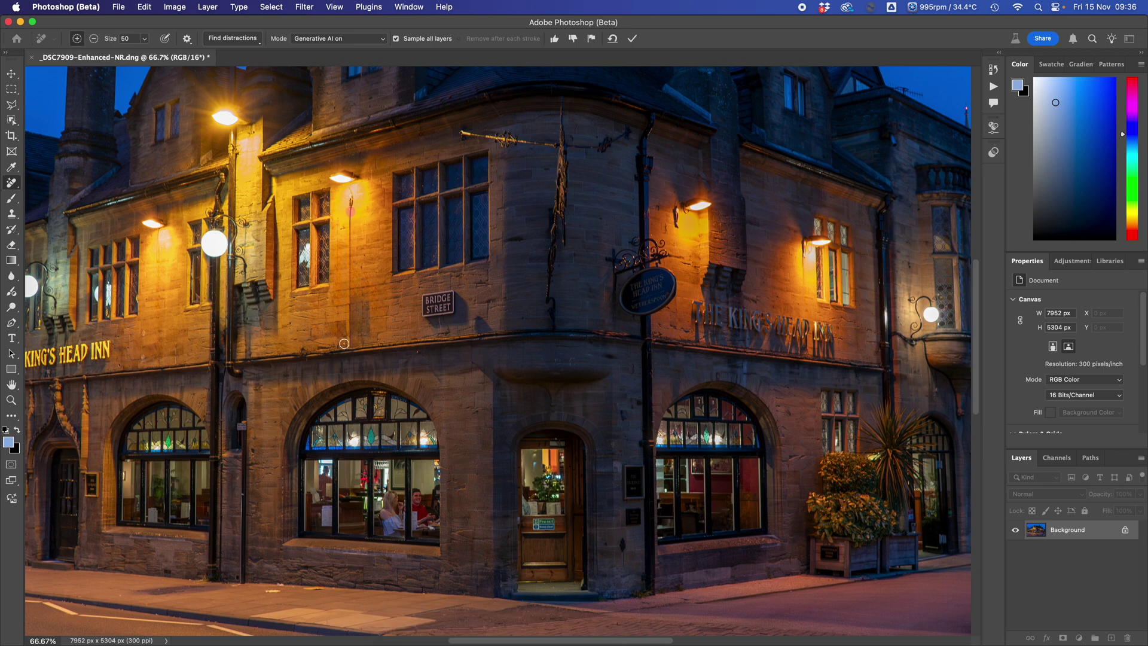
pyautogui.keyDown('shift'); pyautogui.click(350, 344); pyautogui.keyUp('shift')
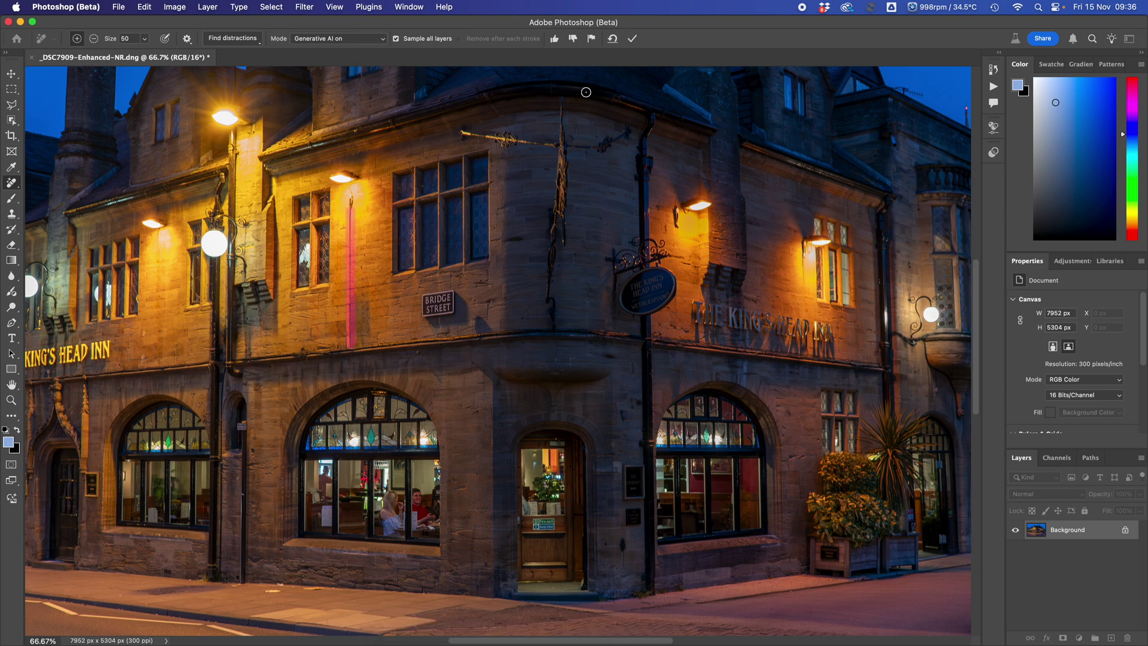
pyautogui.click(633, 40)
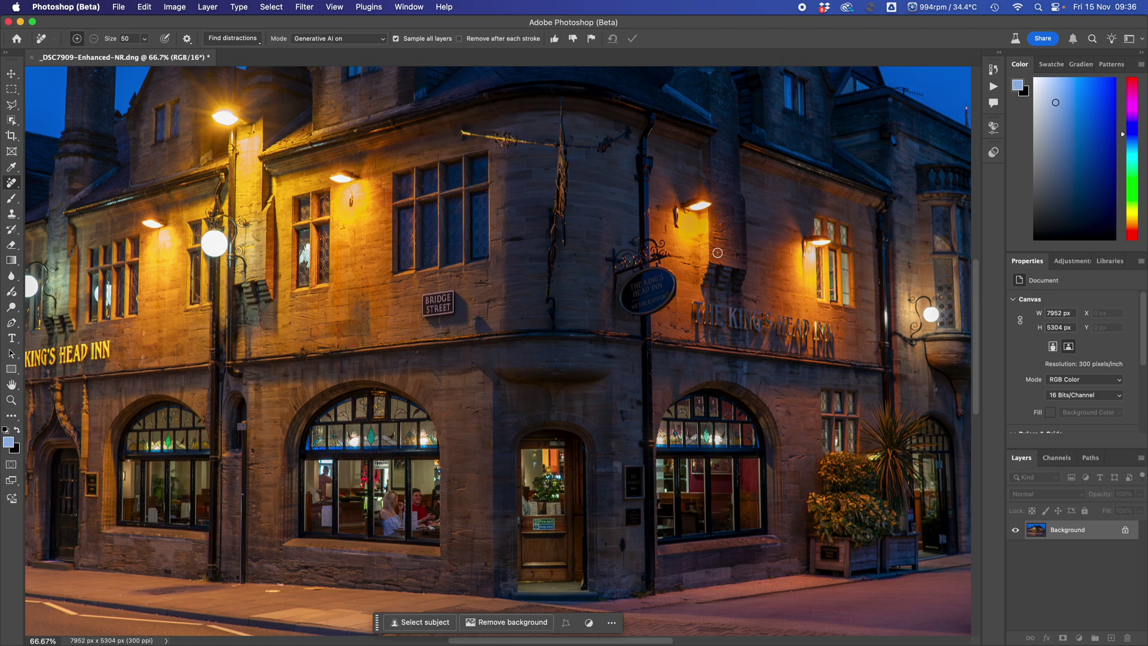
# Step: Heal away the thick diagonal white road marking and the adjoining zigzag segments in the foreground with the Spot Healing Brush at size 175
pyautogui.moveTo(326, 392); pyautogui.dragTo(710, 252)
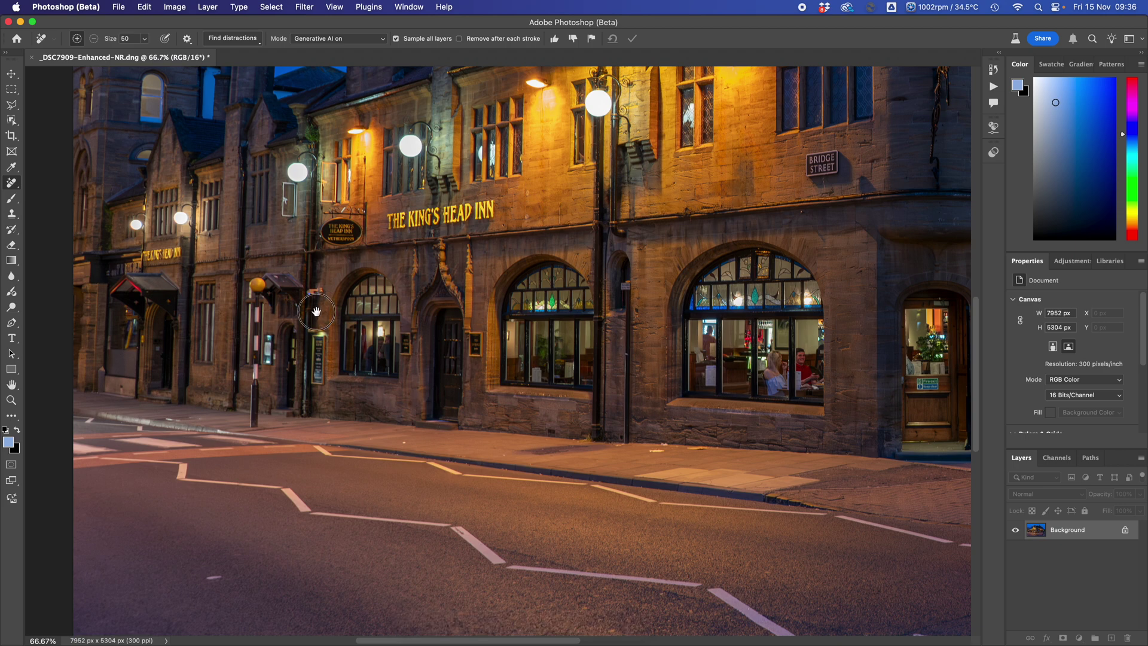
pyautogui.moveTo(315, 311); pyautogui.dragTo(346, 174)
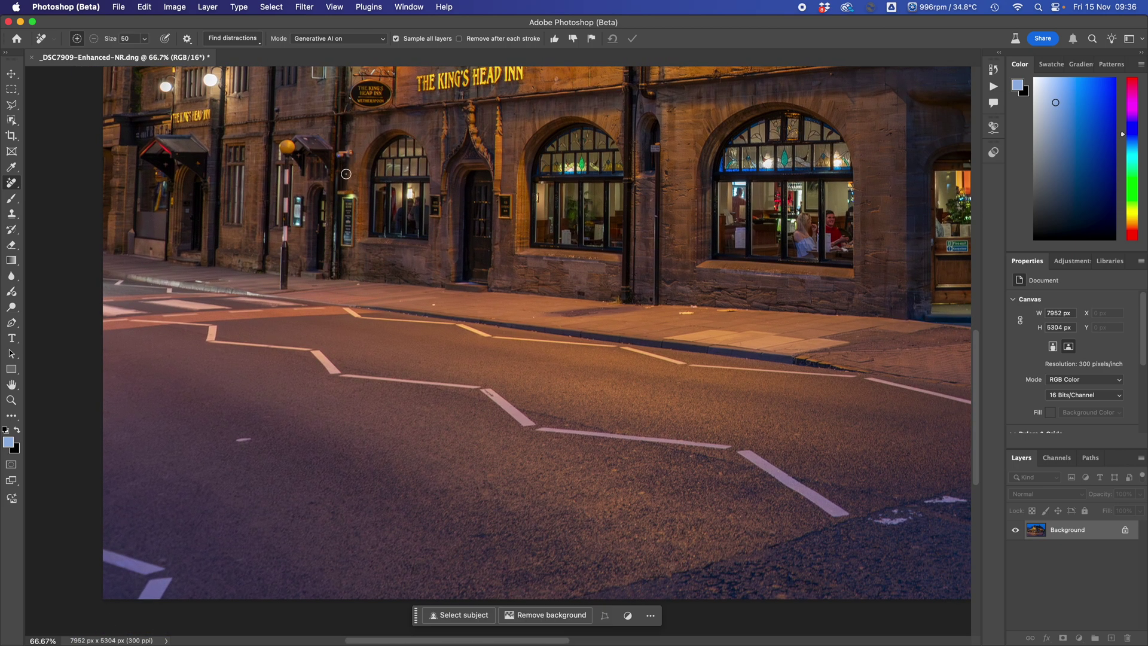
pyautogui.rightClick(10, 188)
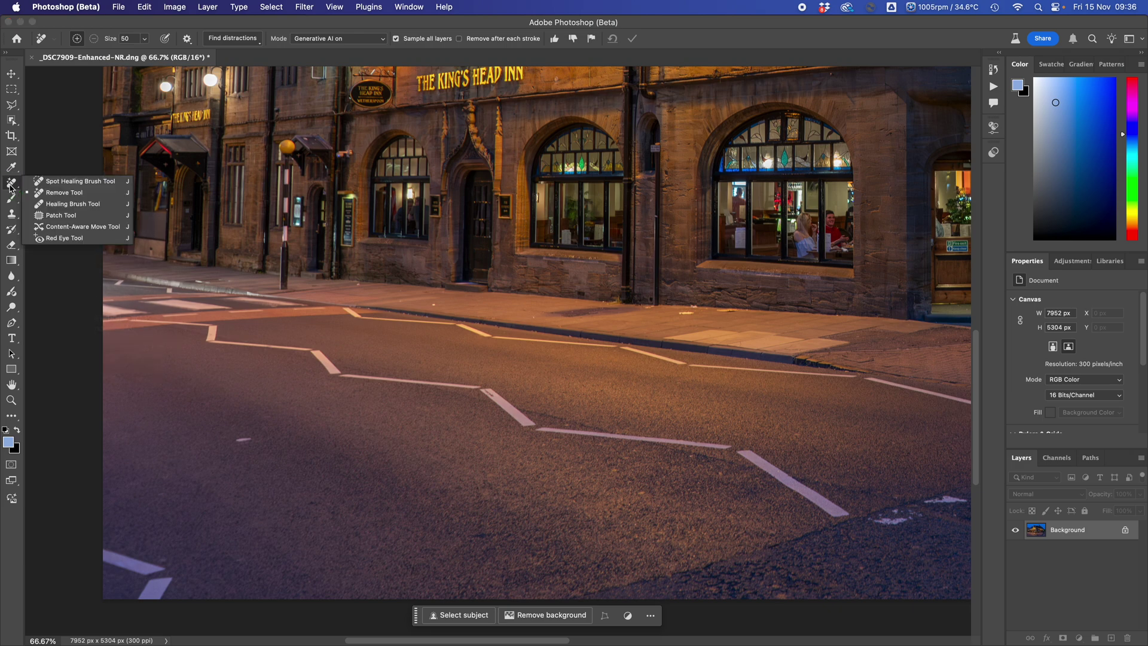
pyautogui.click(63, 183)
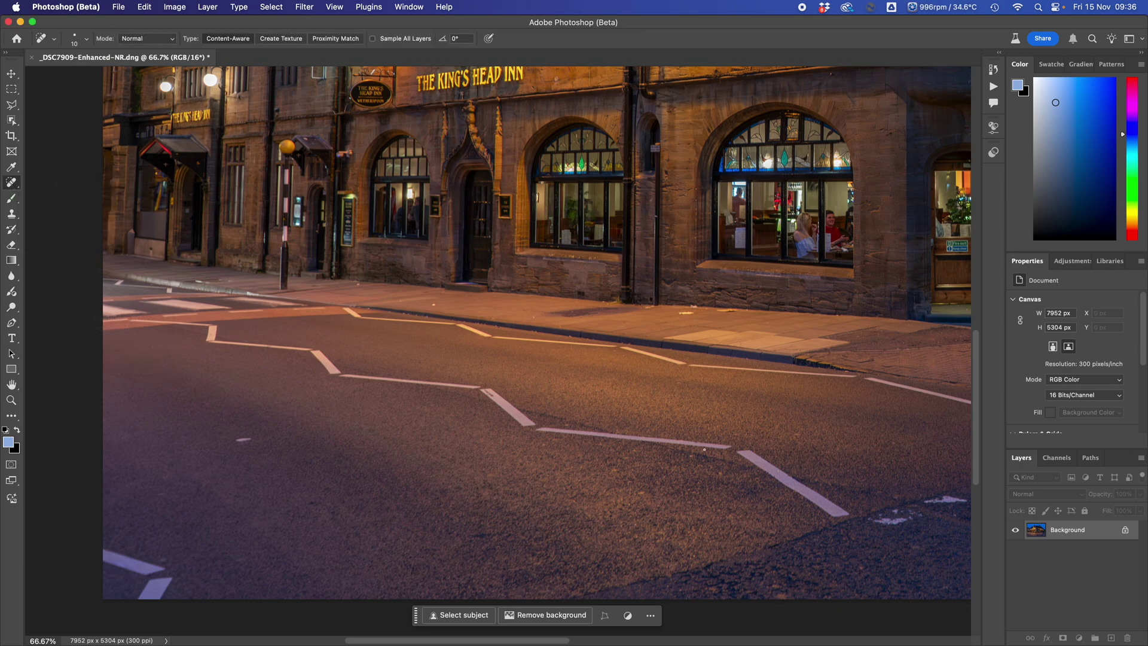
pyautogui.press(']')
pyautogui.press(']')
pyautogui.press(']')
pyautogui.press(']')
pyautogui.press(']')
pyautogui.press(']')
pyautogui.press(']')
pyautogui.press(']')
pyautogui.press(']')
pyautogui.press(']')
pyautogui.press(']')
pyautogui.click(840, 515)
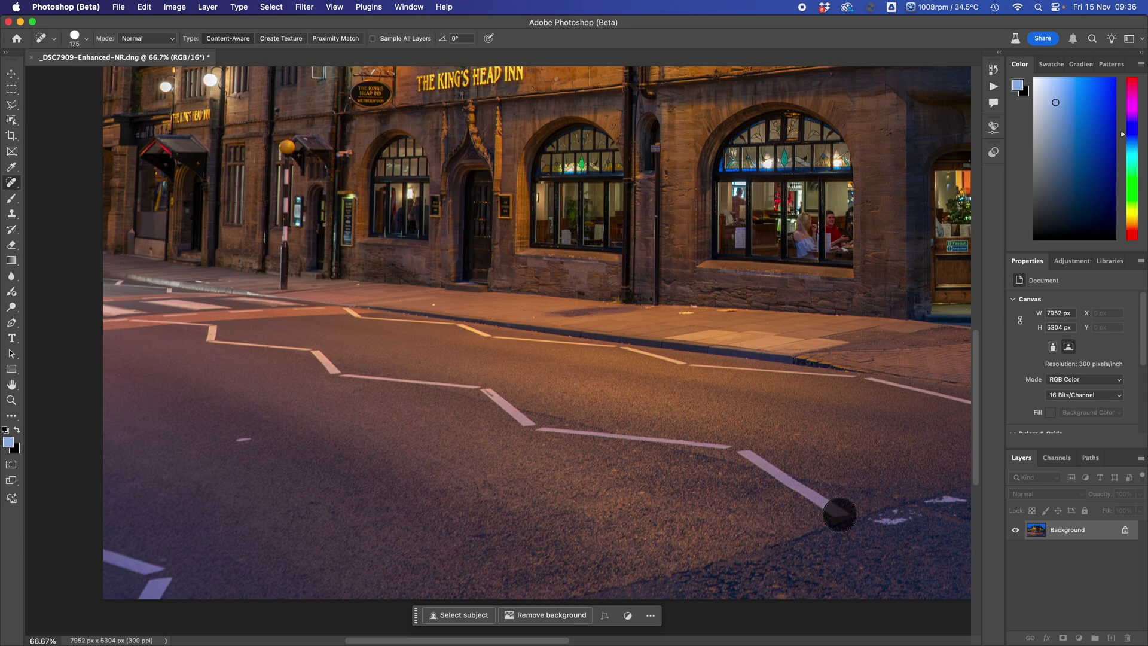
pyautogui.moveTo(747, 460); pyautogui.dragTo(841, 509)
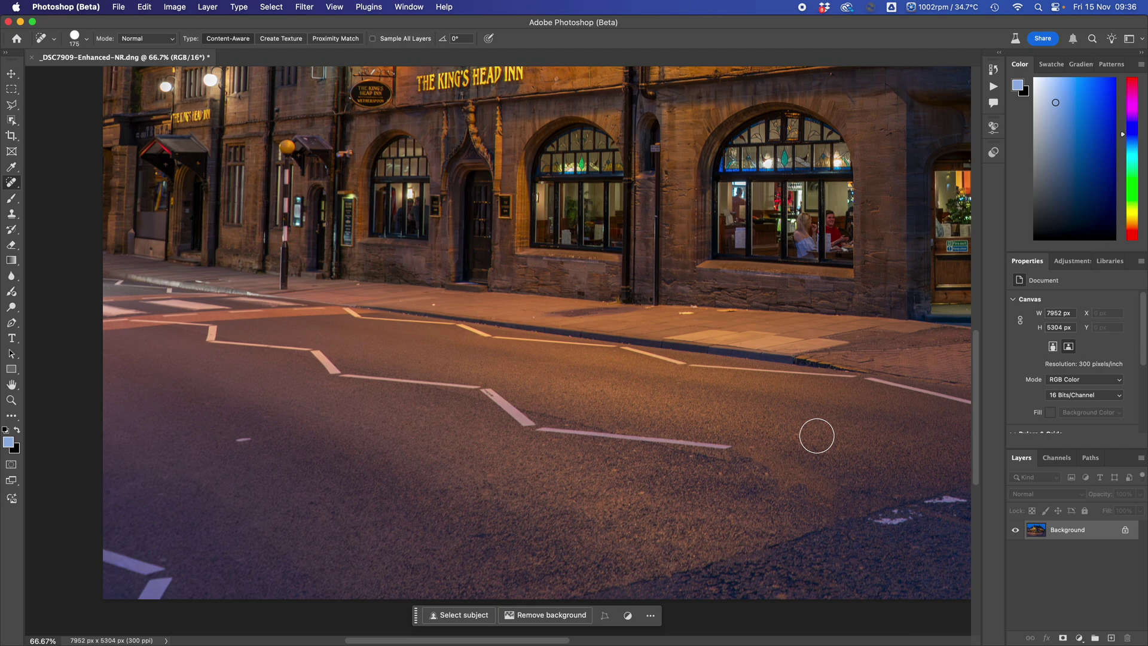
pyautogui.moveTo(494, 397)
pyautogui.mouseDown()
pyautogui.moveTo(511, 413)
pyautogui.moveTo(738, 458)
pyautogui.mouseUp()
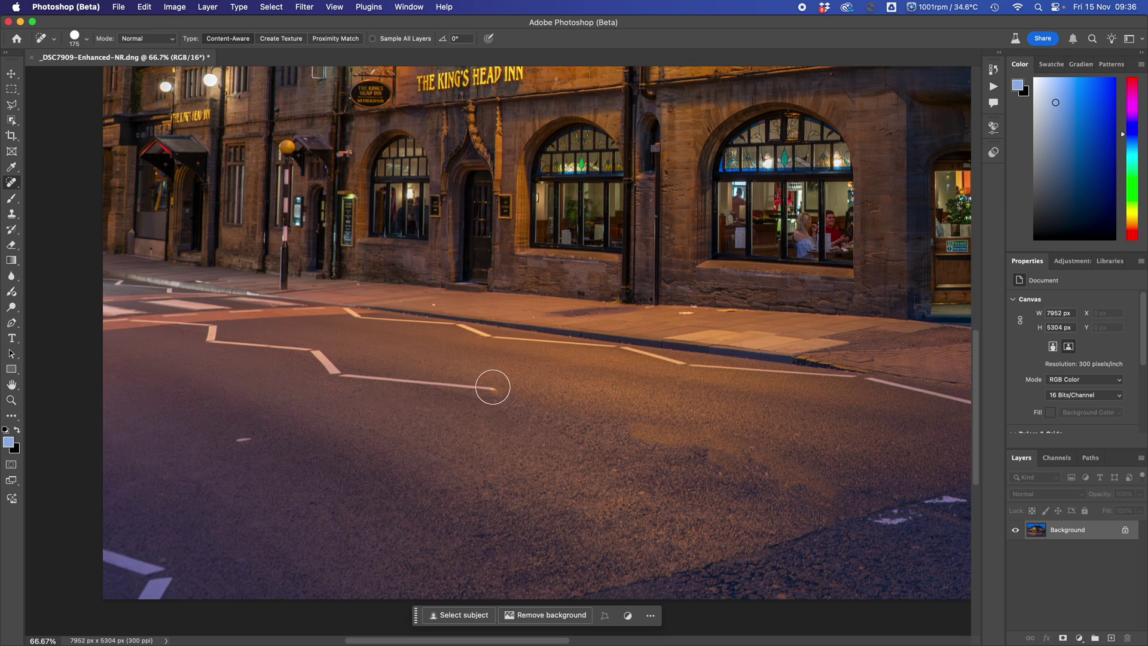
# Step: Set the healing brush size to 100 and remove the rest of the mid-road zigzag line and the white marks in the photo's lower-left corner
pyautogui.press('[')
pyautogui.press('[')
pyautogui.press('[')
pyautogui.moveTo(494, 391)
pyautogui.mouseDown()
pyautogui.moveTo(344, 374)
pyautogui.moveTo(312, 349)
pyautogui.moveTo(210, 337)
pyautogui.moveTo(212, 326)
pyautogui.mouseUp()
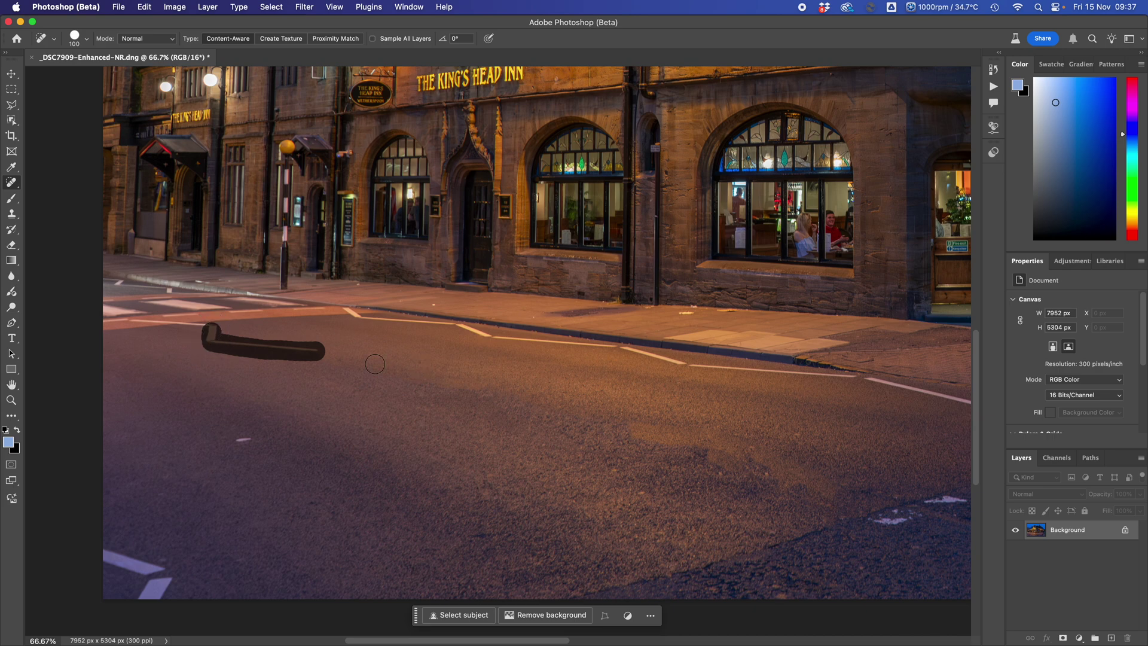
pyautogui.moveTo(357, 405); pyautogui.dragTo(521, 422)
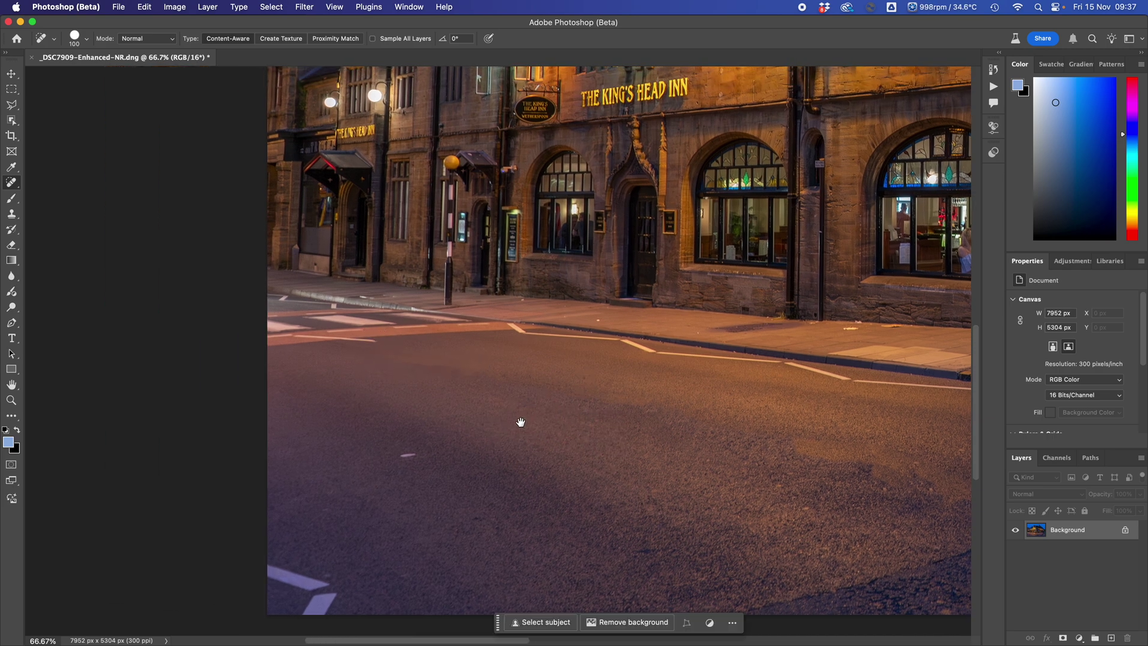
pyautogui.moveTo(272, 566)
pyautogui.mouseDown()
pyautogui.moveTo(334, 584)
pyautogui.moveTo(318, 619)
pyautogui.moveTo(298, 615)
pyautogui.moveTo(308, 593)
pyautogui.moveTo(274, 576)
pyautogui.moveTo(317, 607)
pyautogui.mouseUp()
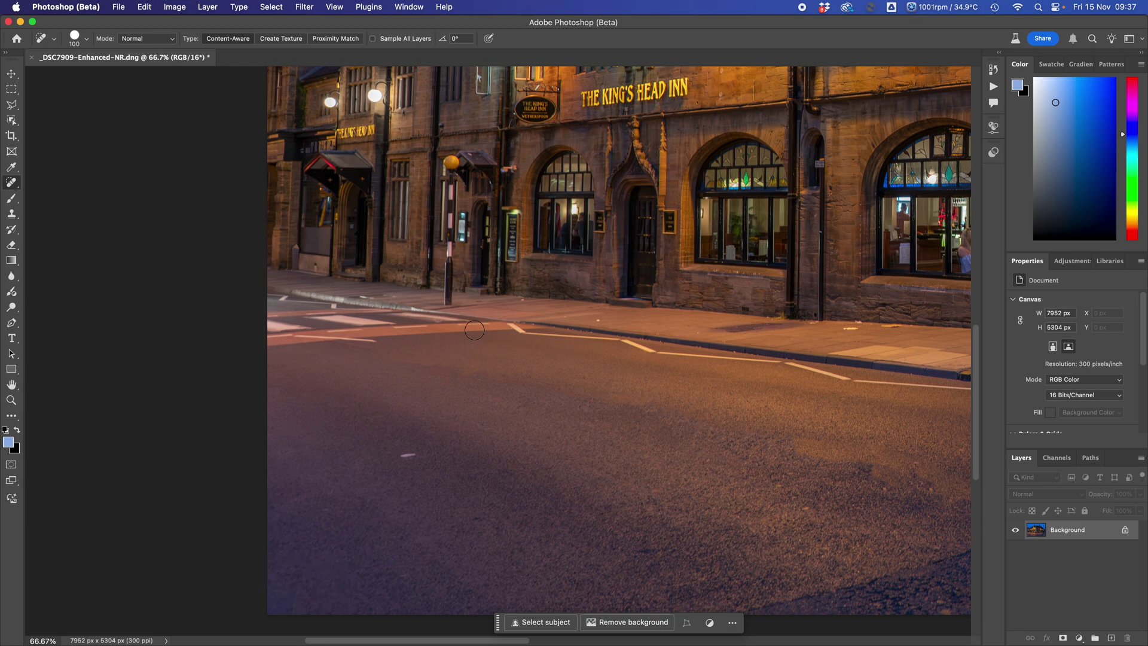
# Step: Try to heal the short white line beside the zebra crossing with the brush size set to 60
pyautogui.moveTo(457, 366); pyautogui.dragTo(585, 454)
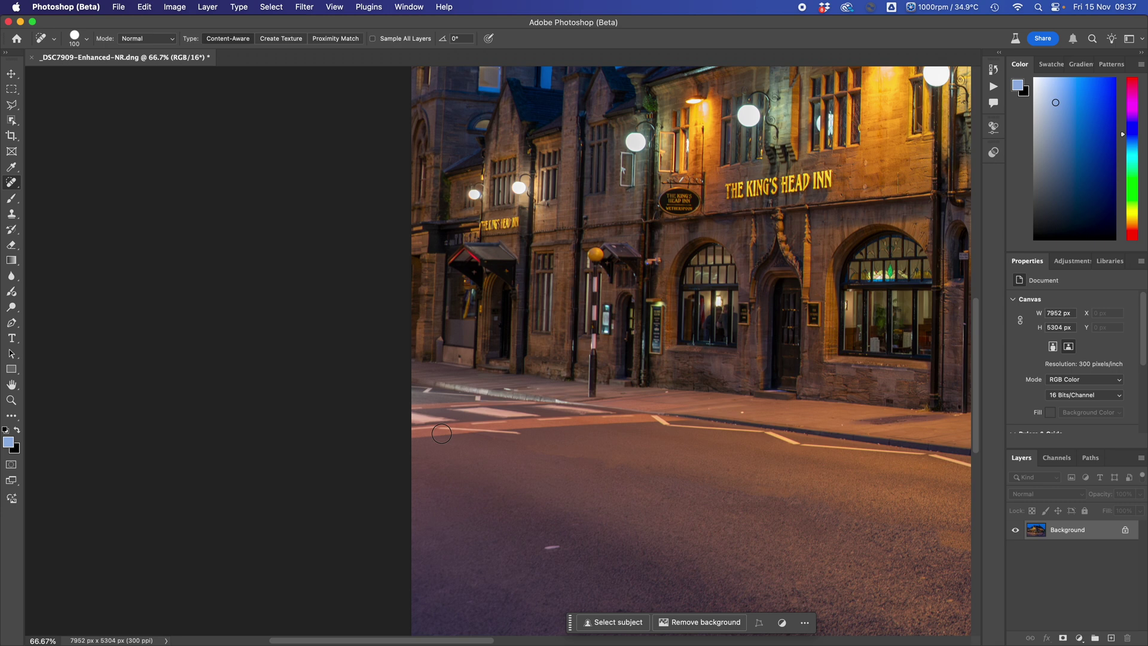
pyautogui.press('[')
pyautogui.press('[')
pyautogui.press('[')
pyautogui.moveTo(443, 431); pyautogui.dragTo(522, 434)
# Step: Remove the short white line beside the zebra crossing with the Remove tool in Generative AI on mode at size 50
pyautogui.rightClick(12, 185)
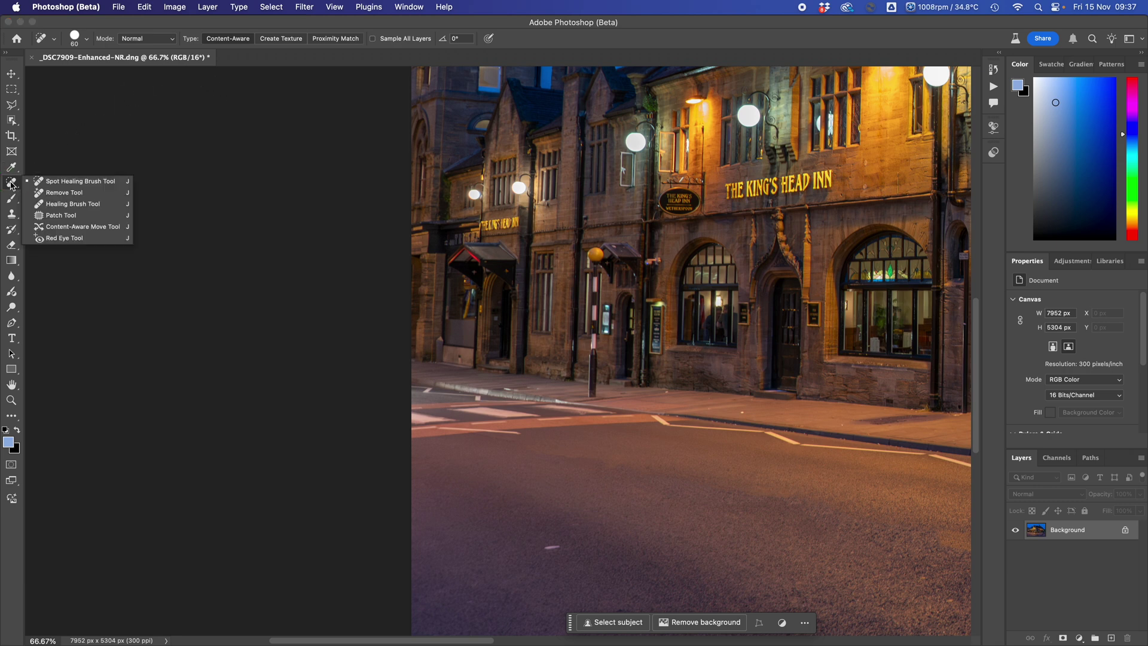
pyautogui.click(54, 193)
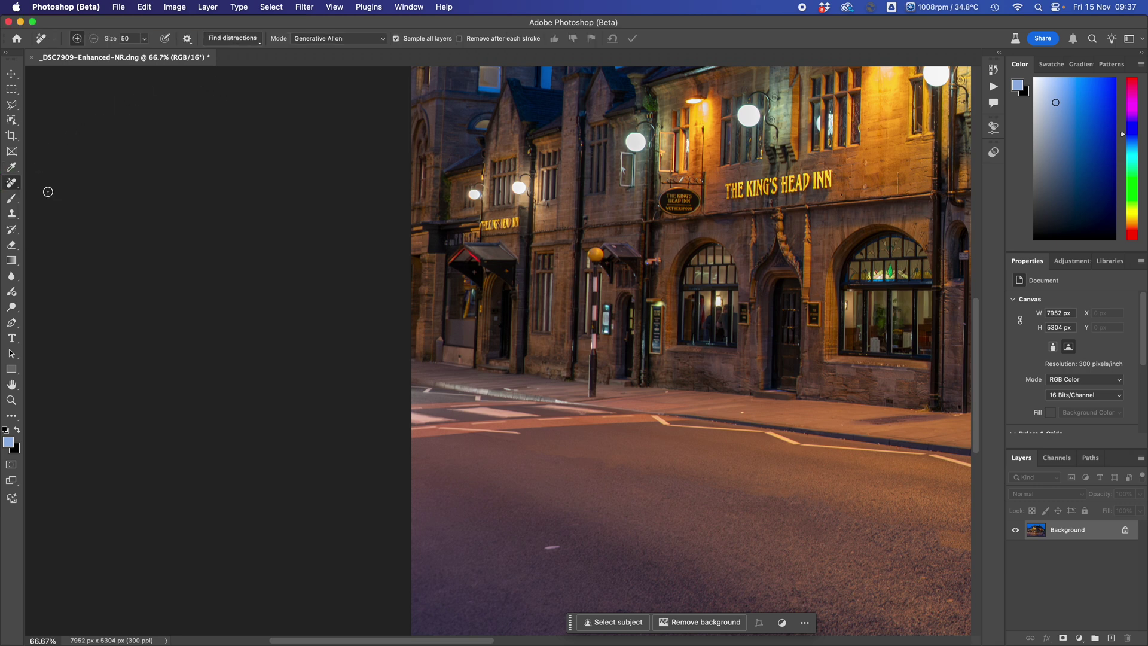
pyautogui.click(442, 429)
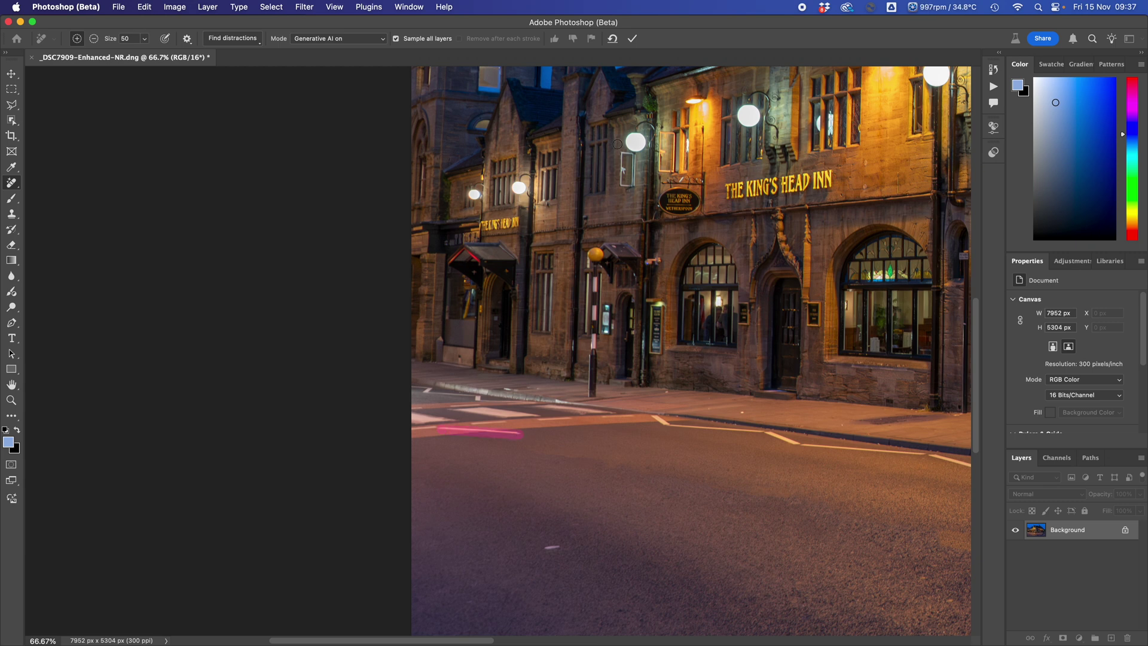
pyautogui.click(635, 45)
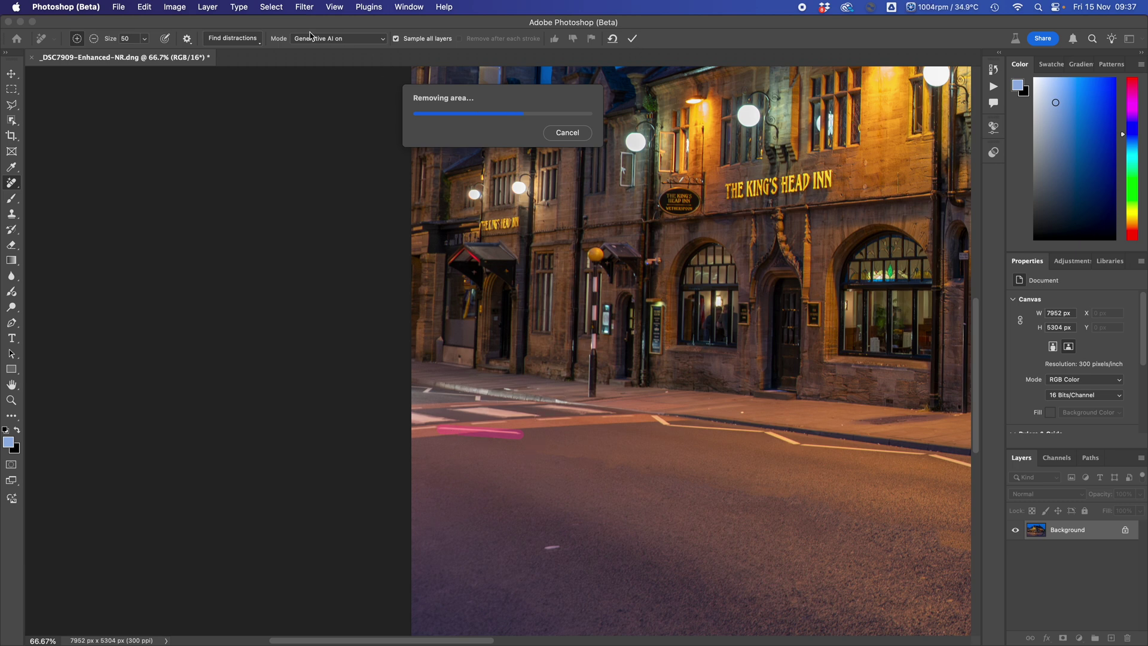
# Step: Set the removal mode to Auto (May use generative AI) and remove the zigzag kerb line beyond the crossing at size 60
pyautogui.click(341, 39)
pyautogui.click(336, 24)
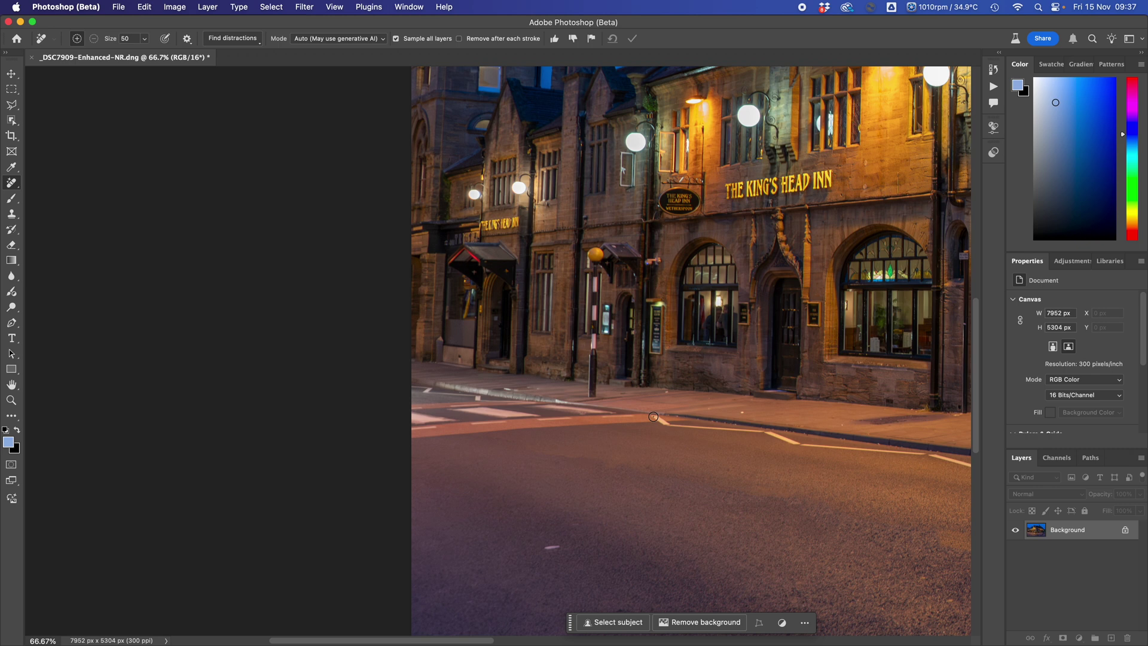
pyautogui.moveTo(654, 416); pyautogui.dragTo(930, 456)
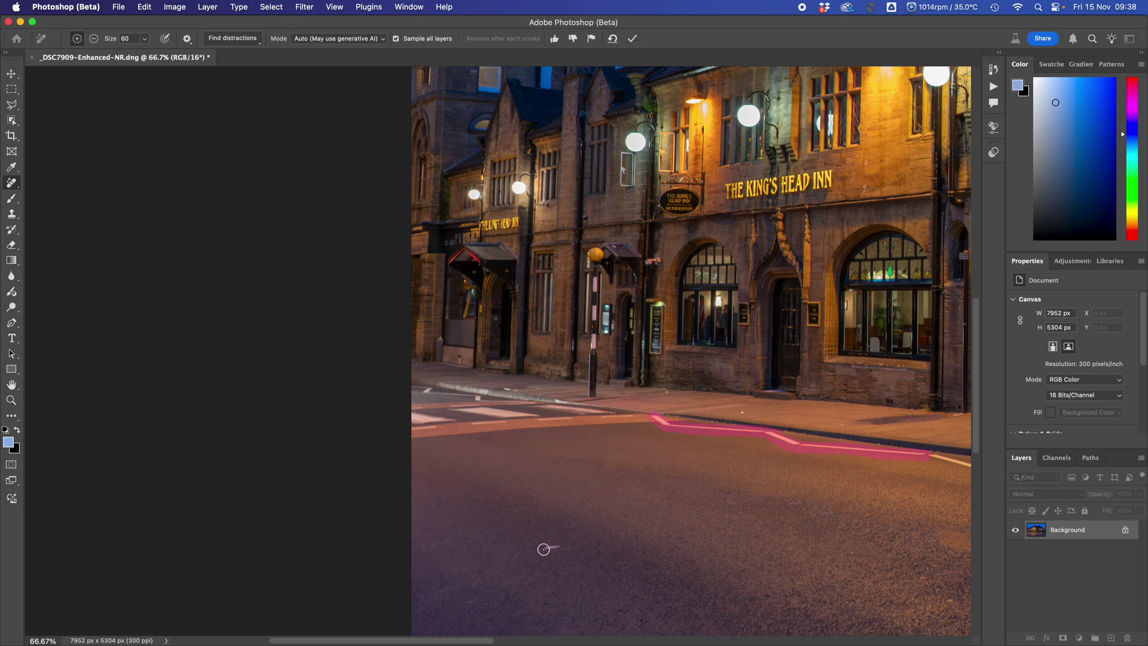
pyautogui.press('Return')
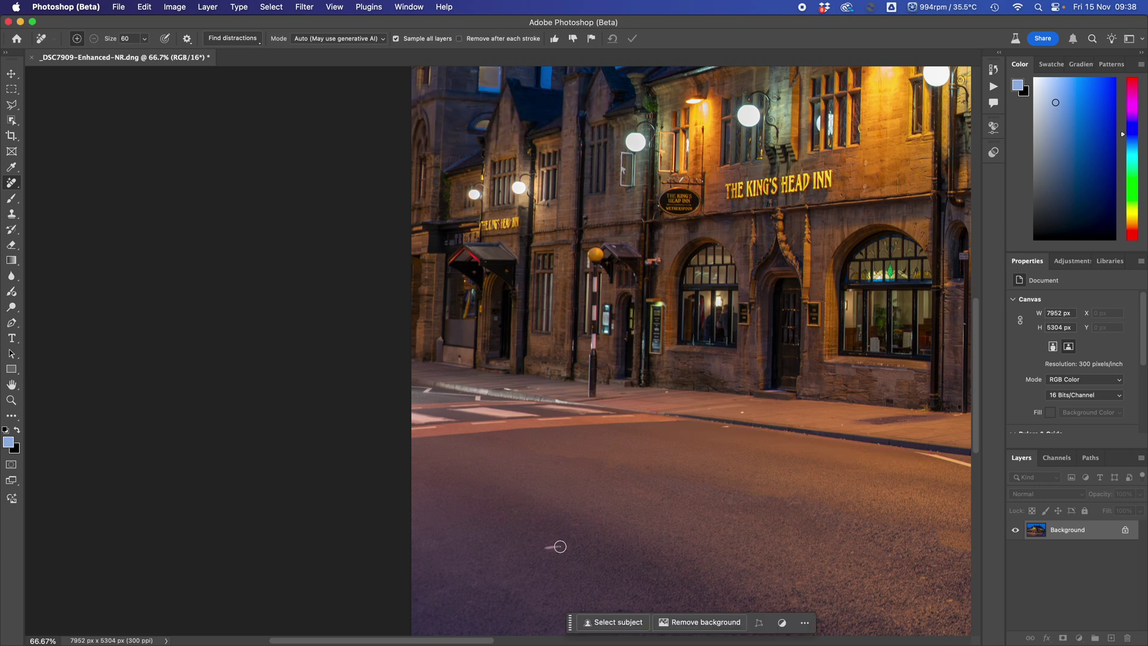
# Step: Remove the small white mark on the road and the litter specks along the kerb and pavement, reducing the brush size to 40
pyautogui.click(724, 426)
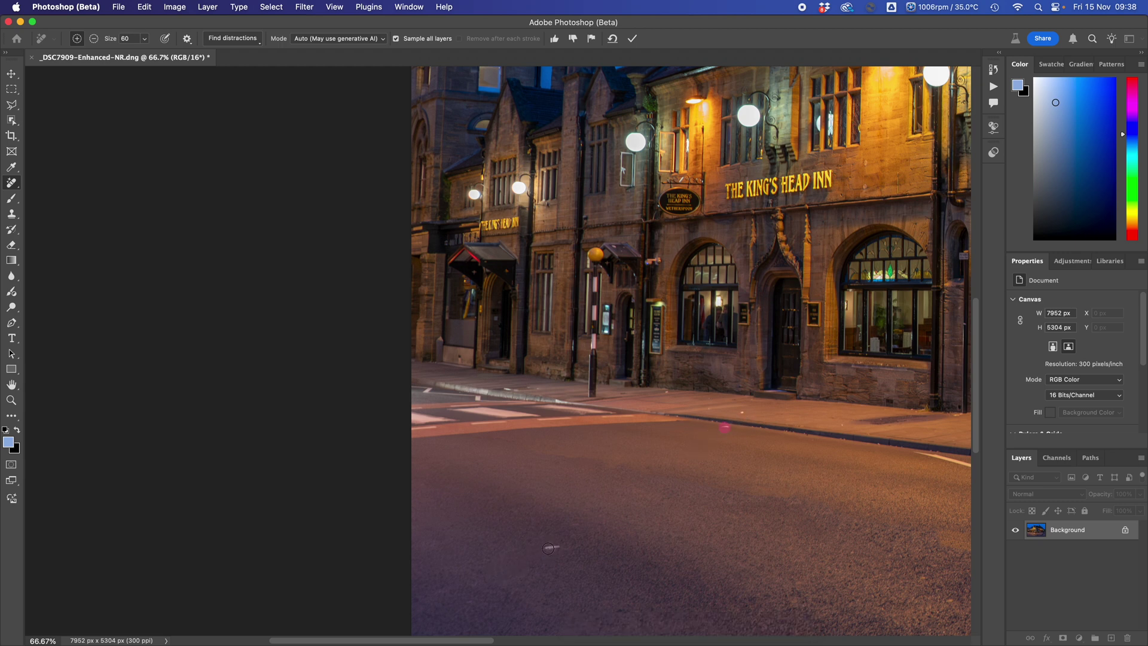
pyautogui.moveTo(548, 548); pyautogui.dragTo(560, 547)
pyautogui.press('[')
pyautogui.click(843, 425)
pyautogui.hscroll(15, 795, 449)
pyautogui.scroll(-5, 795, 449)
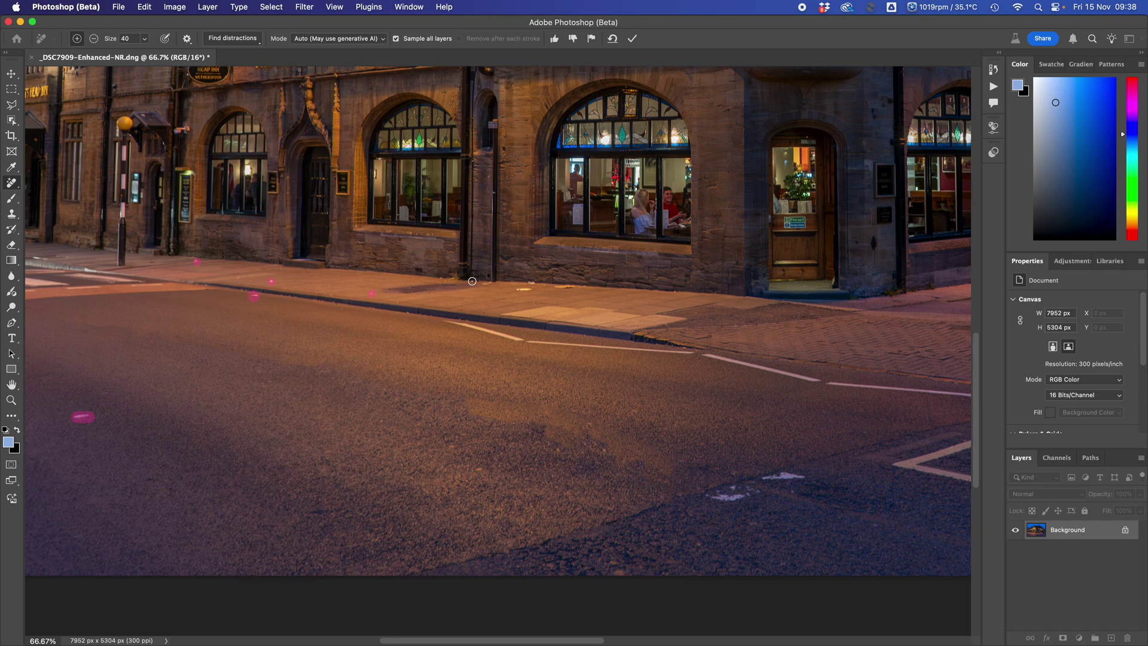
pyautogui.moveTo(480, 282); pyautogui.dragTo(580, 287)
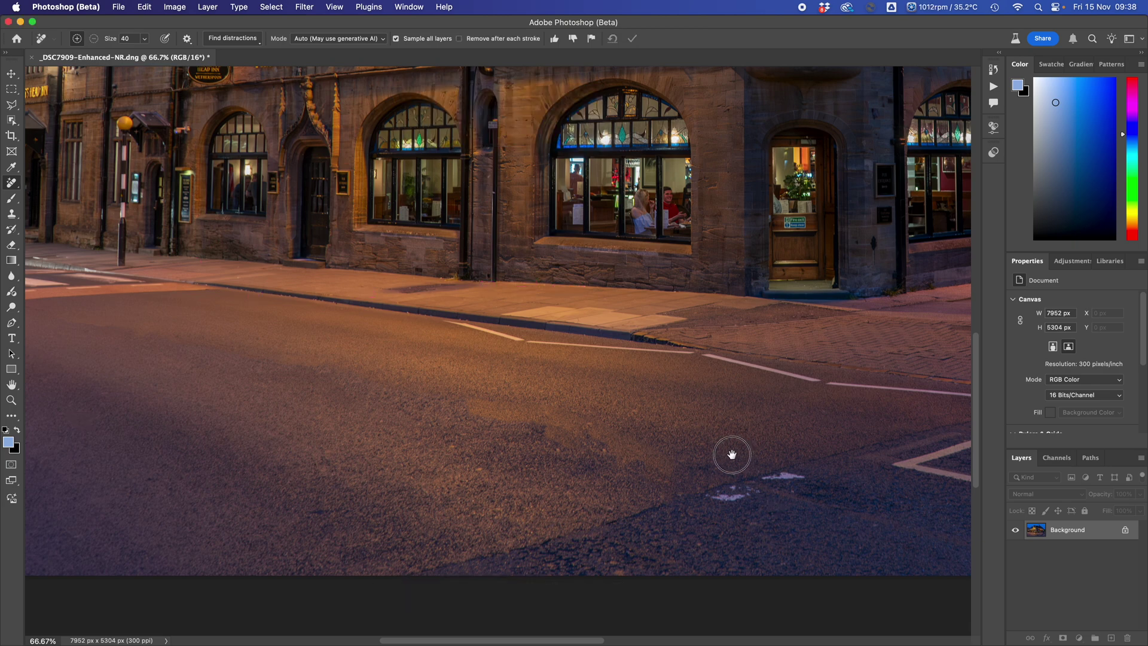
# Step: Set the brush size to 70 and remove the stretch of white kerbside line in front of the light paving slabs
pyautogui.moveTo(731, 453); pyautogui.dragTo(428, 436)
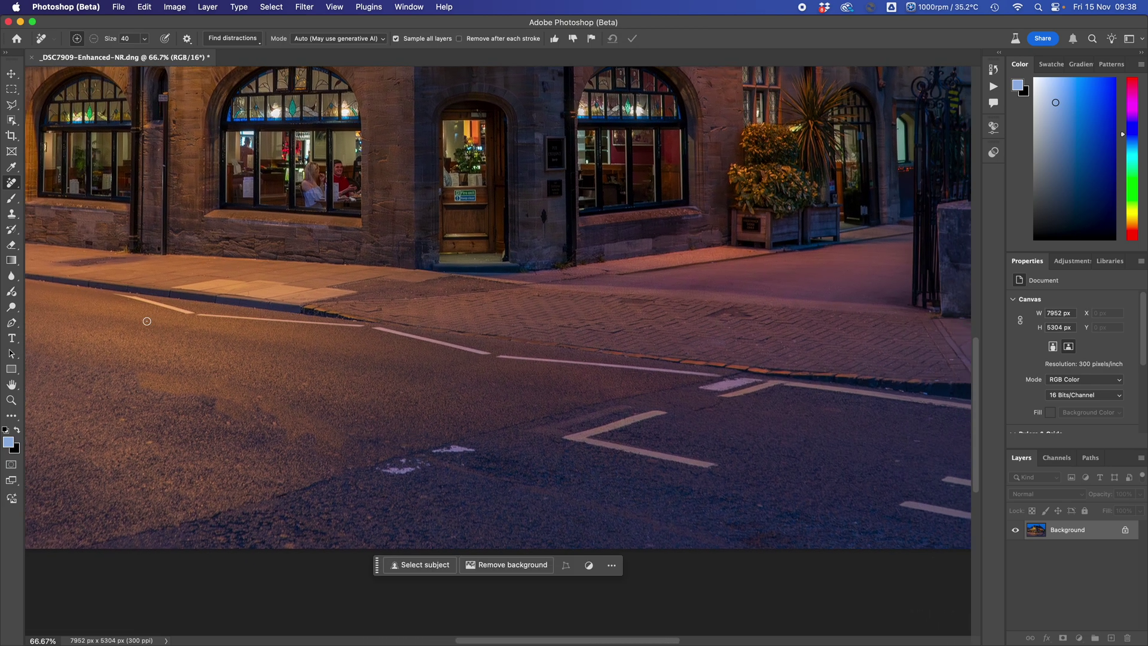
pyautogui.press(']')
pyautogui.moveTo(116, 295); pyautogui.dragTo(371, 330)
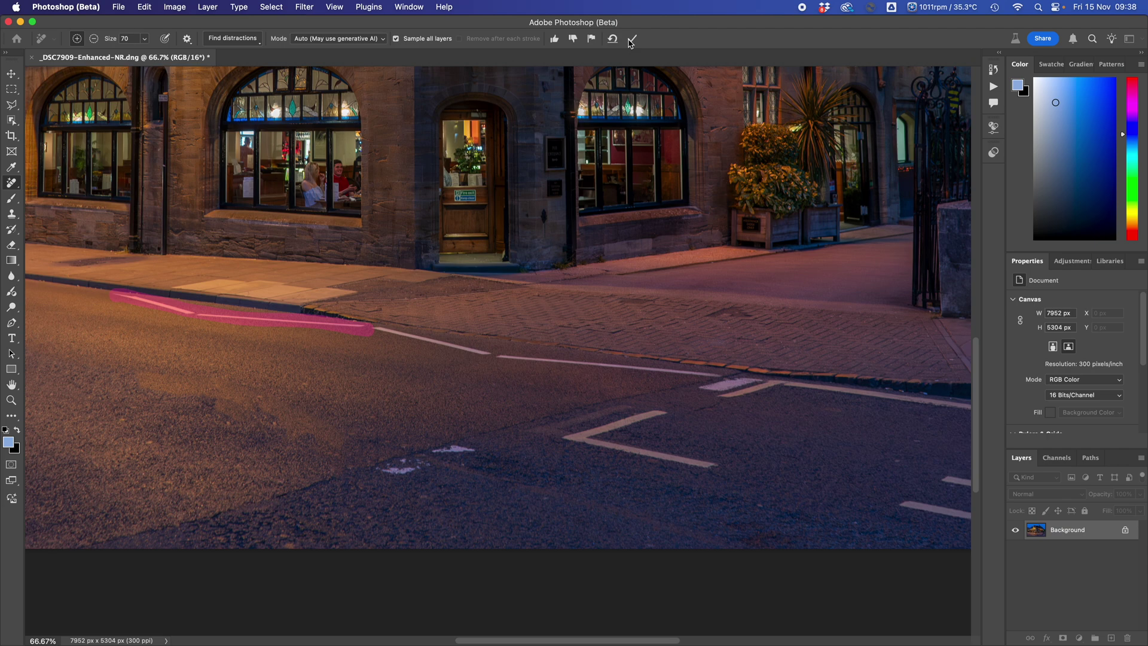
pyautogui.click(632, 41)
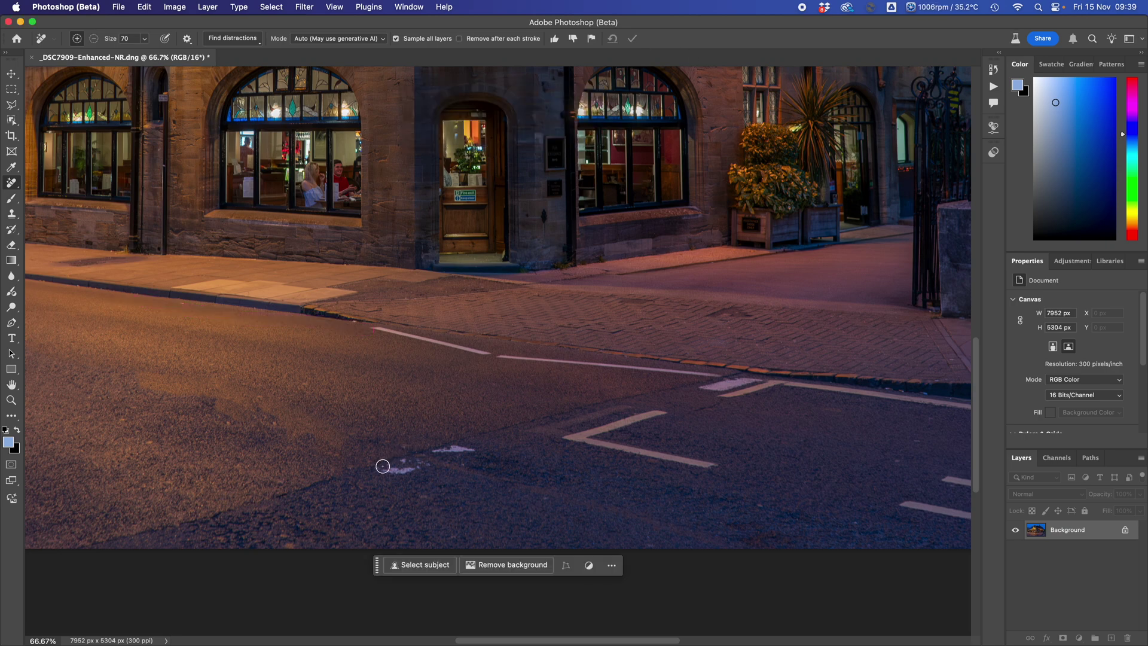
# Step: Remove the two worn white patches on the foreground road and the white kerbside line along the brick-paved corner
pyautogui.moveTo(385, 468)
pyautogui.mouseDown()
pyautogui.moveTo(475, 445)
pyautogui.moveTo(396, 471)
pyautogui.moveTo(425, 464)
pyautogui.mouseUp()
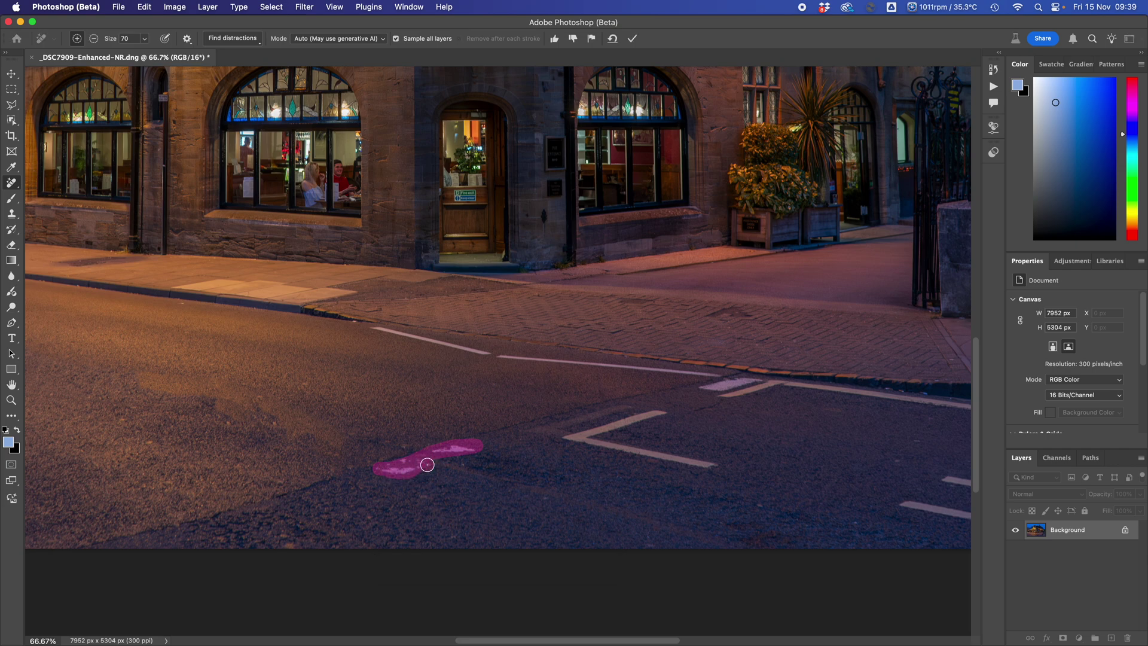
pyautogui.click(634, 39)
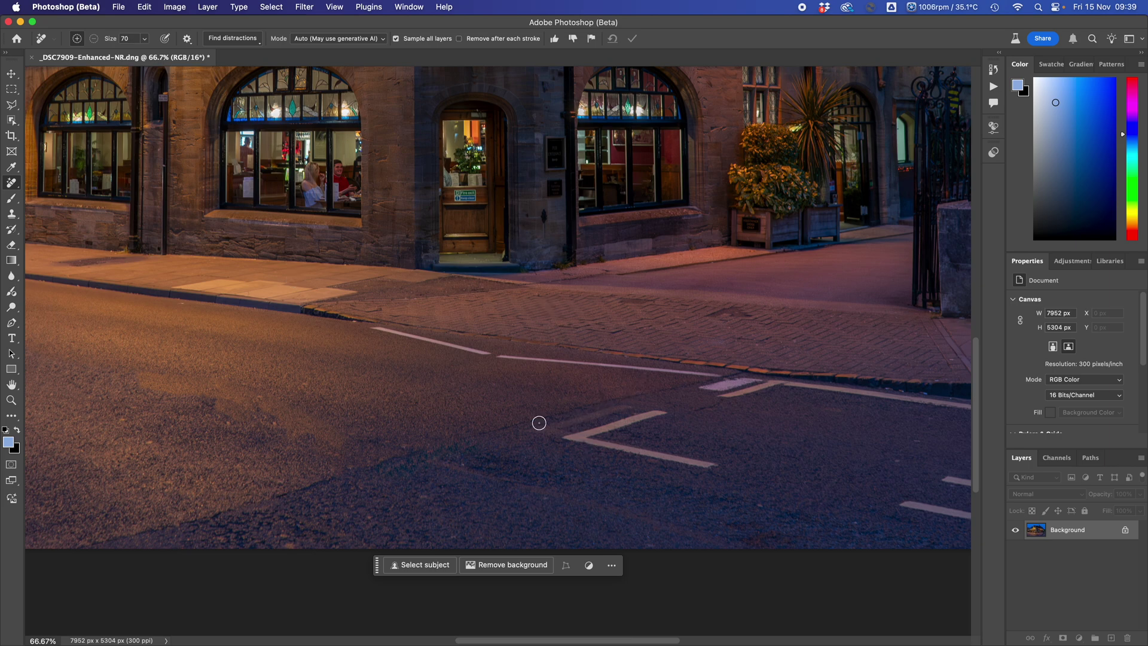
pyautogui.moveTo(372, 327)
pyautogui.mouseDown()
pyautogui.moveTo(487, 354)
pyautogui.moveTo(720, 378)
pyautogui.mouseUp()
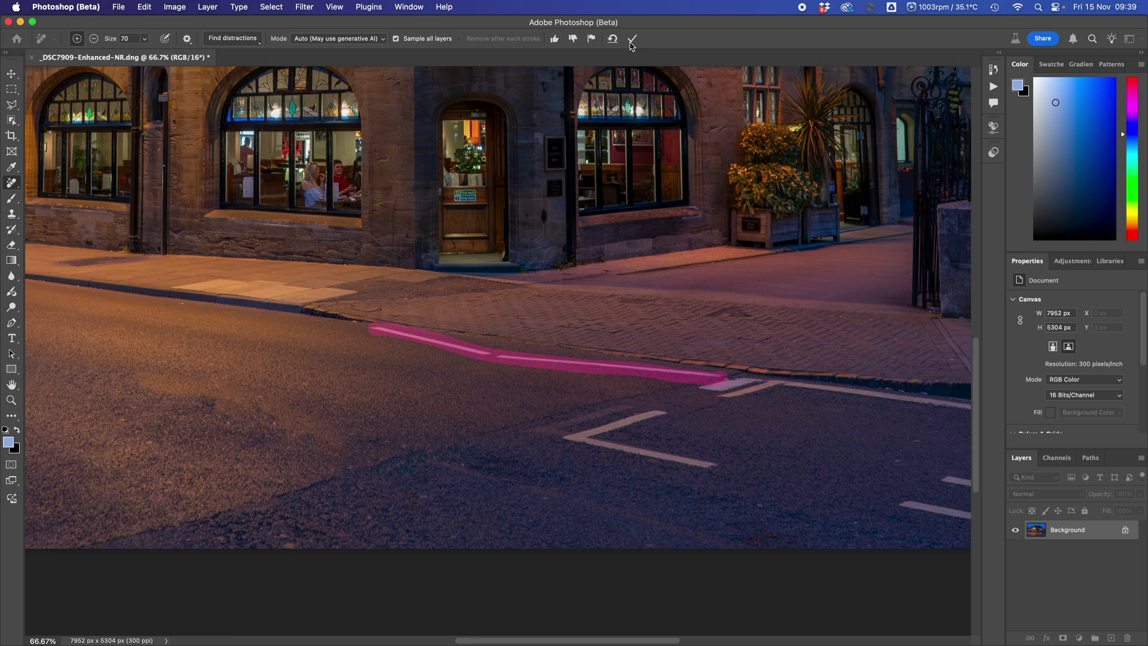
pyautogui.press('Return')
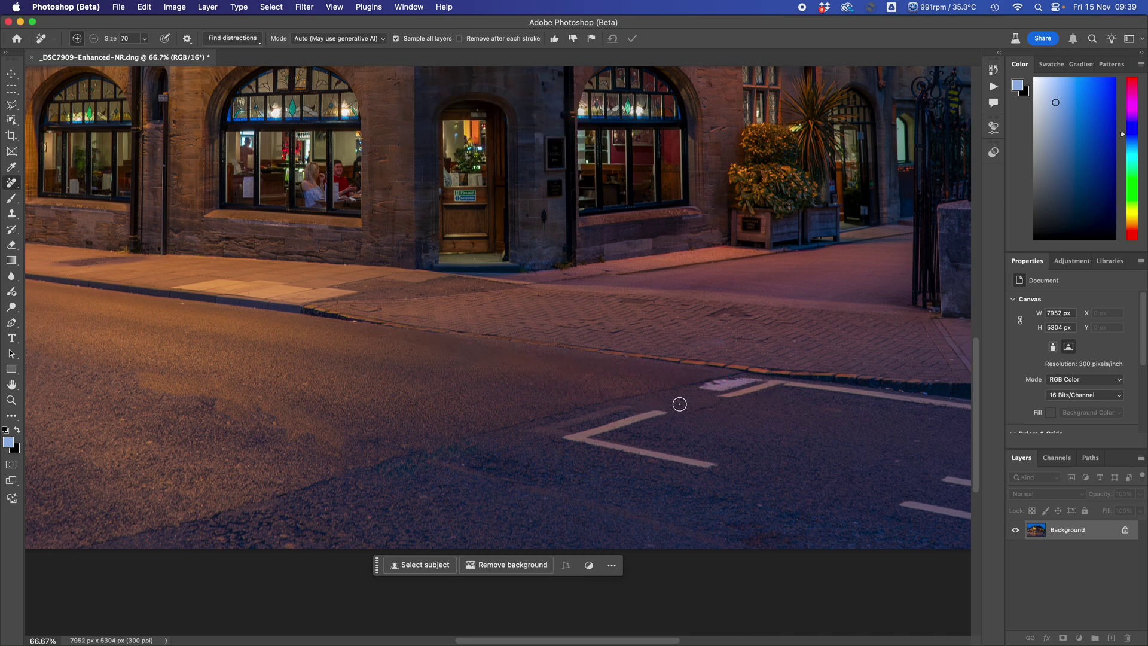
# Step: Remove the V-shaped road marking and the short white marks near the kerb, and fit the whole photo in view
pyautogui.moveTo(706, 386)
pyautogui.mouseDown()
pyautogui.moveTo(780, 384)
pyautogui.moveTo(712, 389)
pyautogui.moveTo(567, 436)
pyautogui.moveTo(712, 467)
pyautogui.moveTo(612, 442)
pyautogui.moveTo(610, 430)
pyautogui.moveTo(654, 412)
pyautogui.mouseUp()
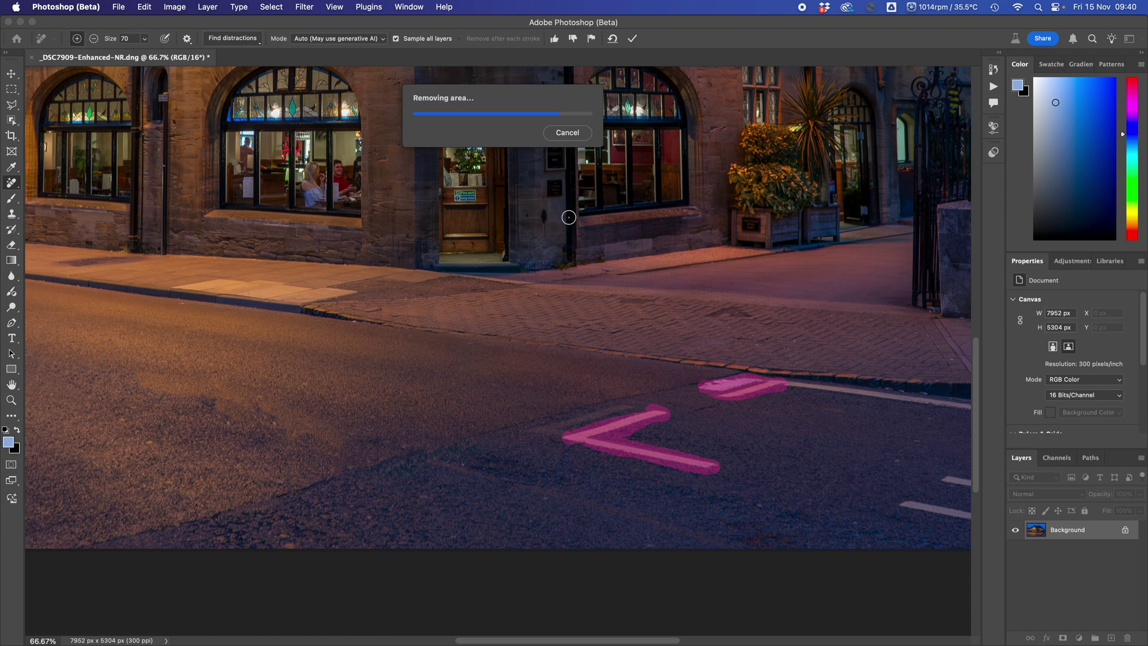
pyautogui.press('z')
pyautogui.press('super+0')
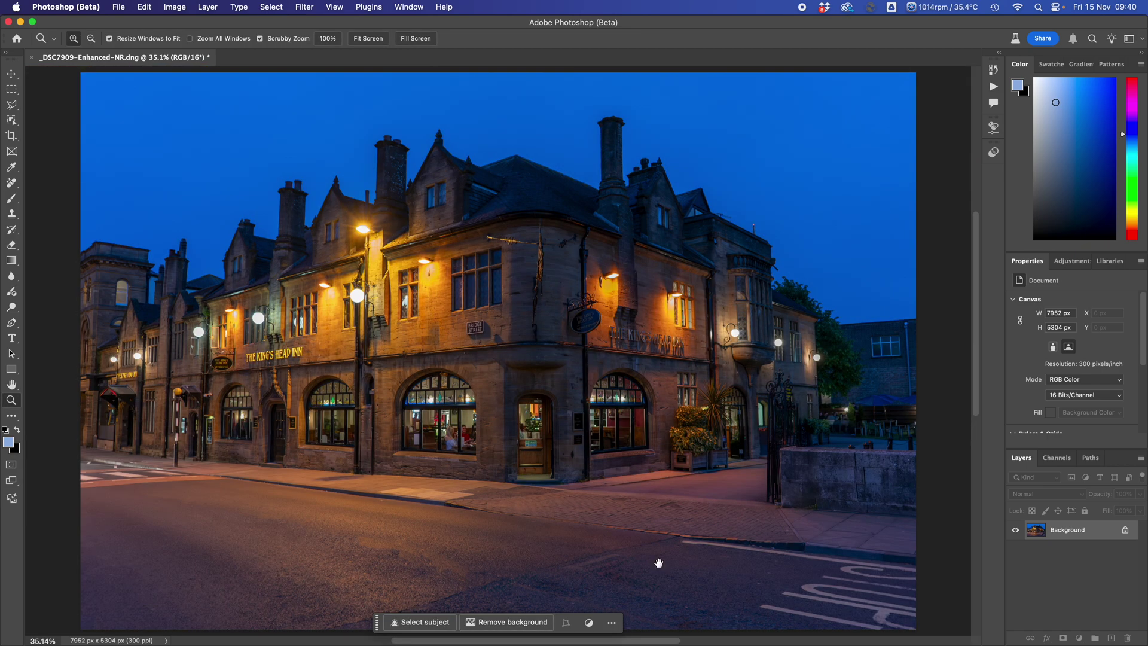
# Step: Outline the dark diagonal tarmac band in the foreground with the Patch tool and replace it with nearby road texture
pyautogui.moveTo(659, 564); pyautogui.dragTo(573, 480)
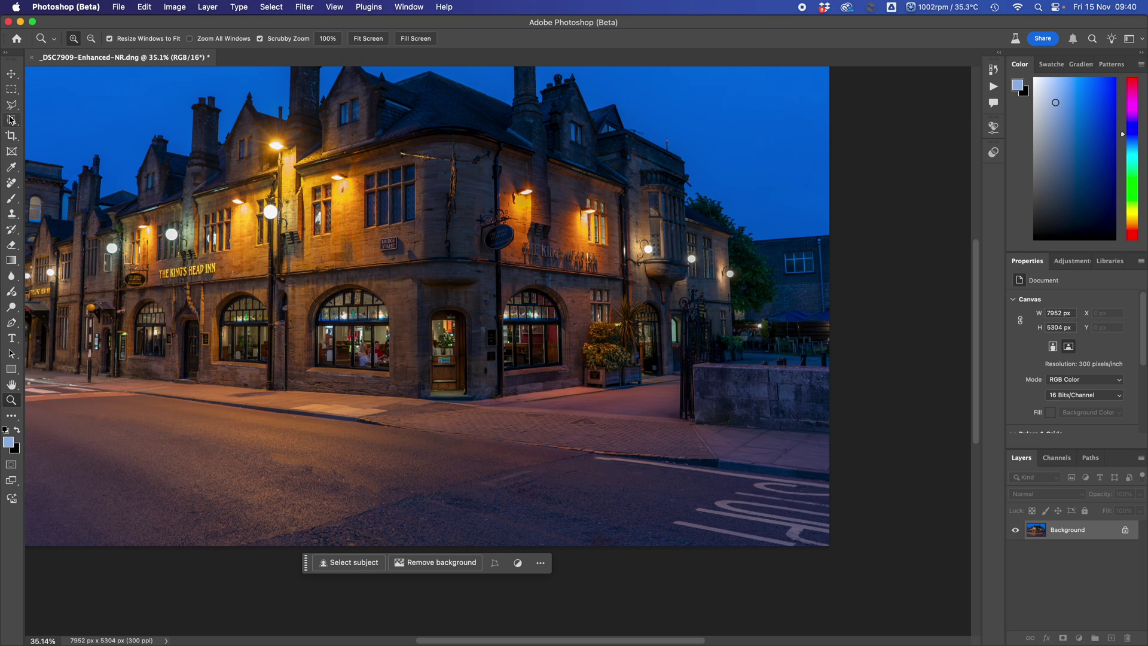
pyautogui.click(11, 183)
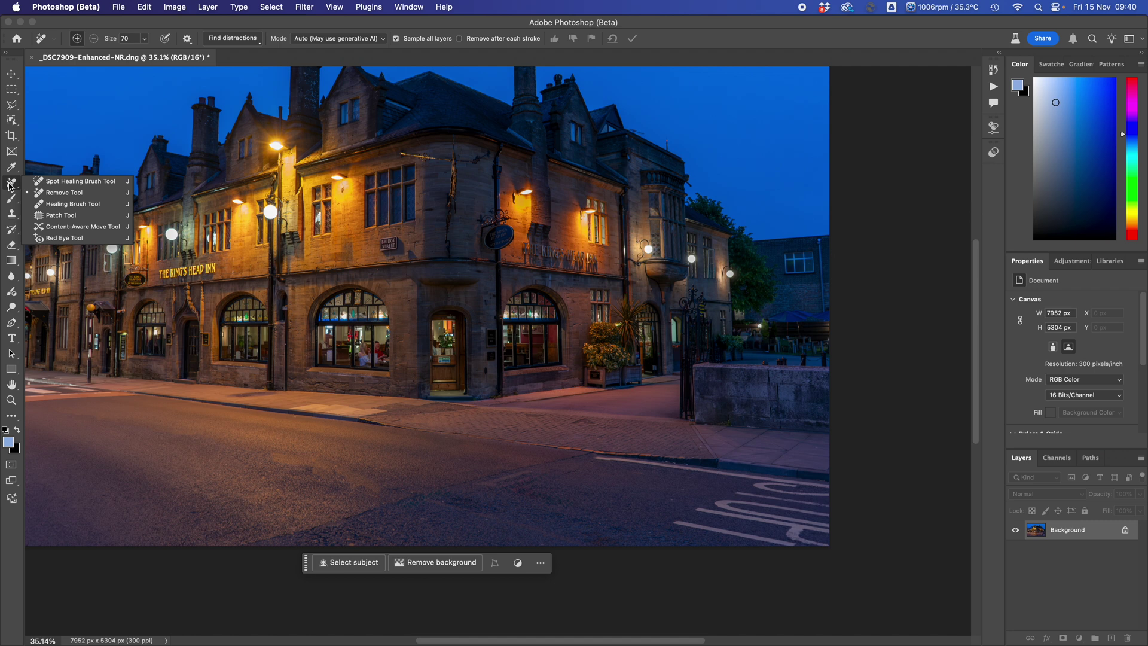
pyautogui.click(60, 215)
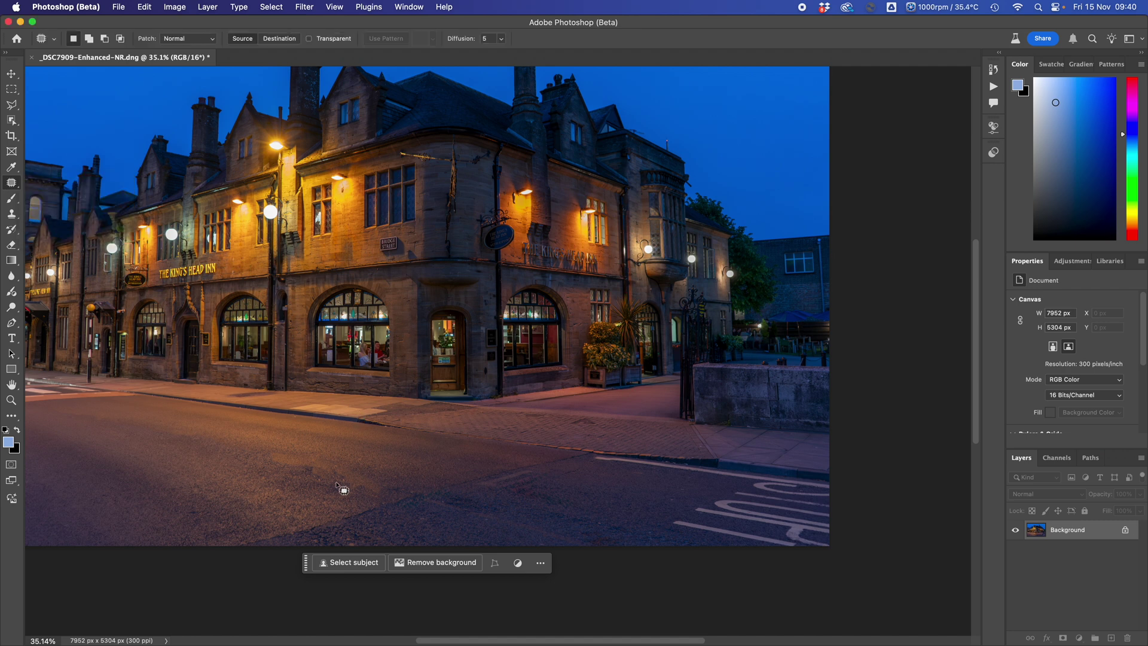
pyautogui.moveTo(207, 546)
pyautogui.mouseDown()
pyautogui.moveTo(392, 484)
pyautogui.moveTo(594, 455)
pyautogui.moveTo(542, 472)
pyautogui.moveTo(531, 500)
pyautogui.moveTo(487, 491)
pyautogui.moveTo(206, 572)
pyautogui.mouseUp()
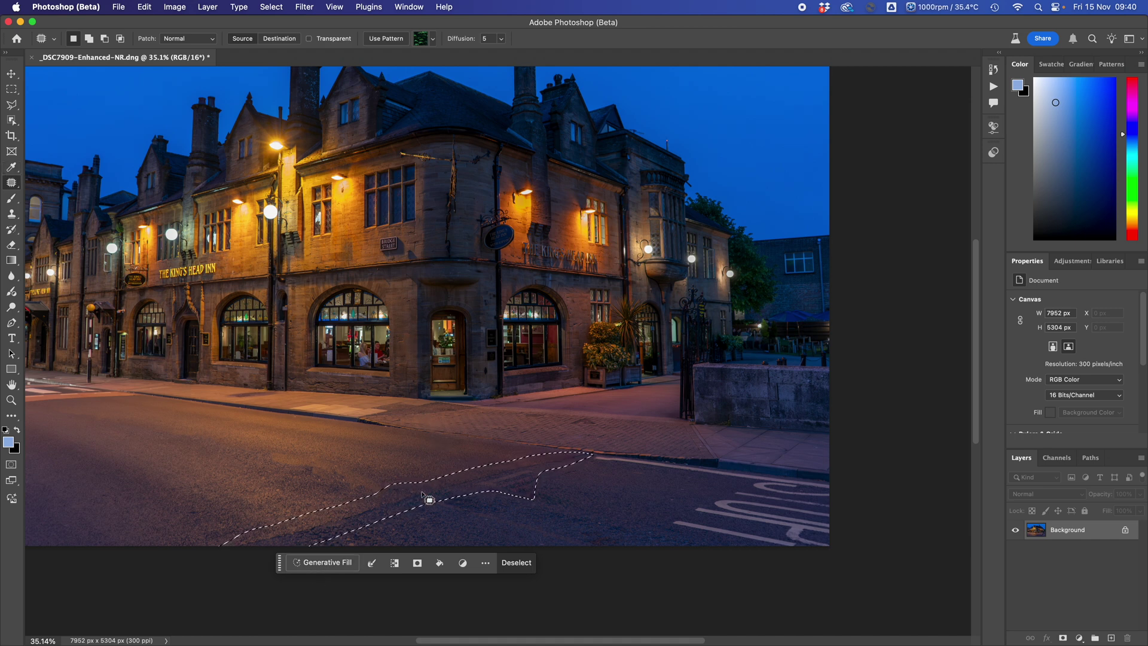
pyautogui.moveTo(403, 501)
pyautogui.mouseDown()
pyautogui.moveTo(340, 494)
pyautogui.moveTo(349, 490)
pyautogui.mouseUp()
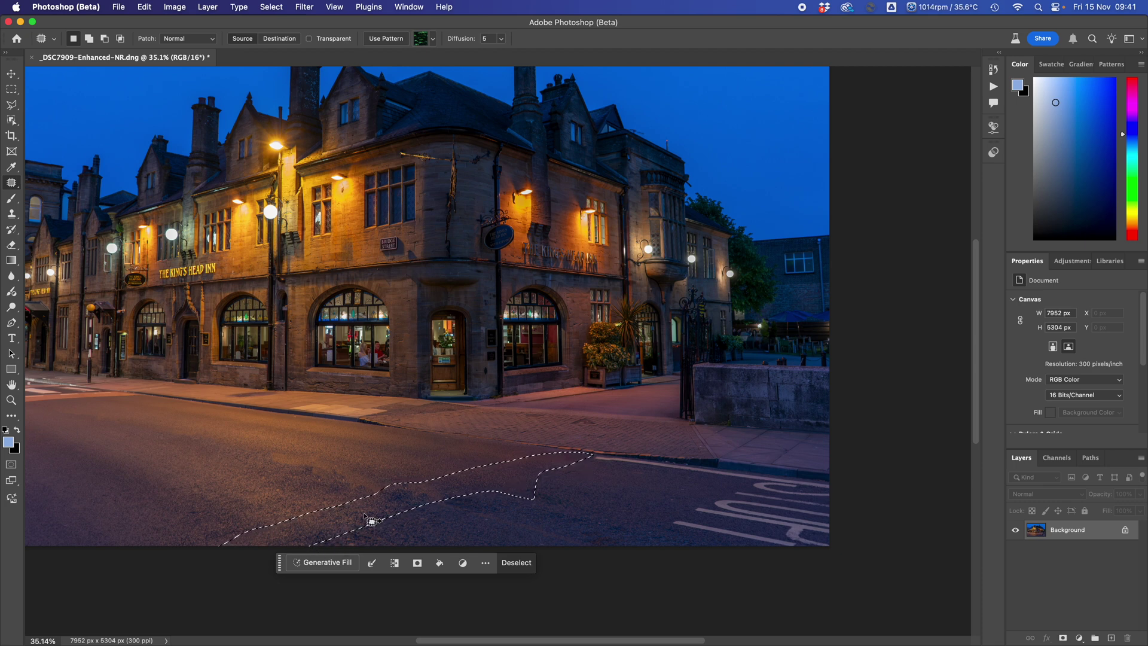
# Step: Clear the selection around the diagonal band, and patch an elongated uneven strip in the middle of the foreground road with nearby tarmac
pyautogui.press('super+d')
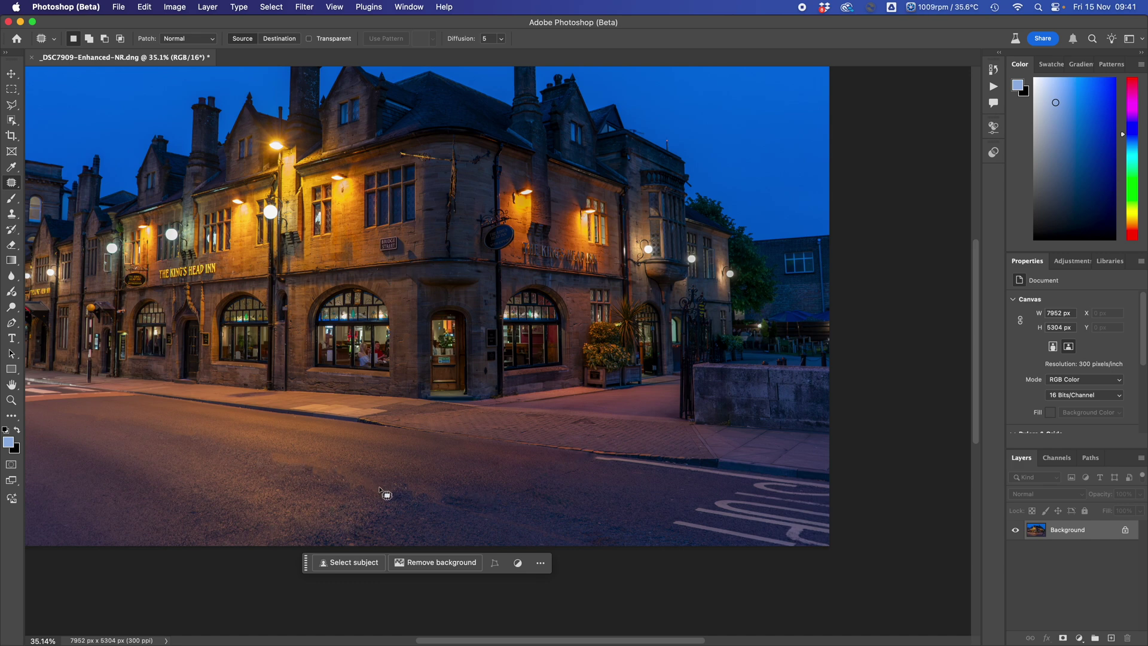
pyautogui.moveTo(290, 464)
pyautogui.mouseDown()
pyautogui.moveTo(275, 466)
pyautogui.moveTo(386, 494)
pyautogui.moveTo(359, 469)
pyautogui.mouseUp()
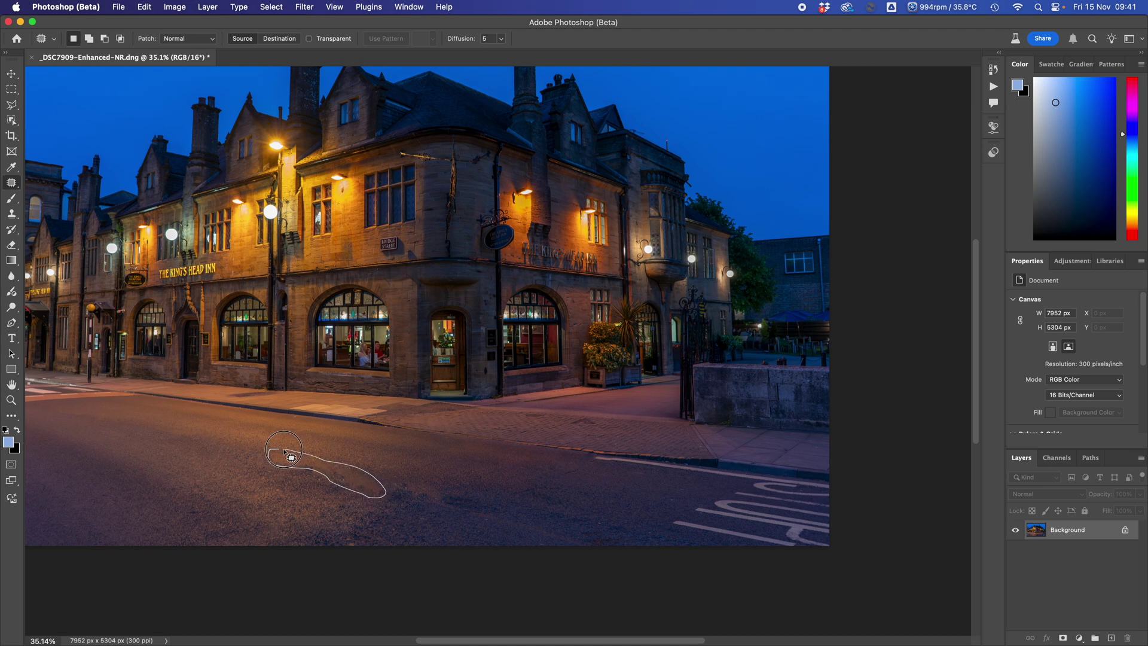
pyautogui.moveTo(284, 450)
pyautogui.mouseDown()
pyautogui.moveTo(324, 463)
pyautogui.moveTo(346, 454)
pyautogui.mouseUp()
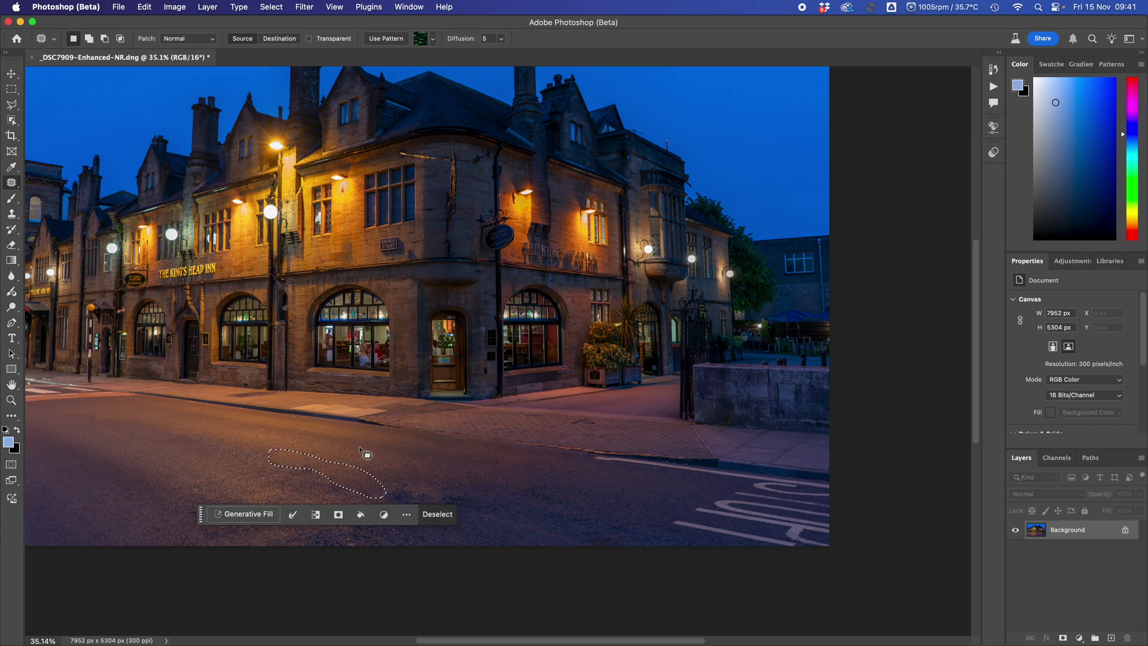
pyautogui.click(365, 455)
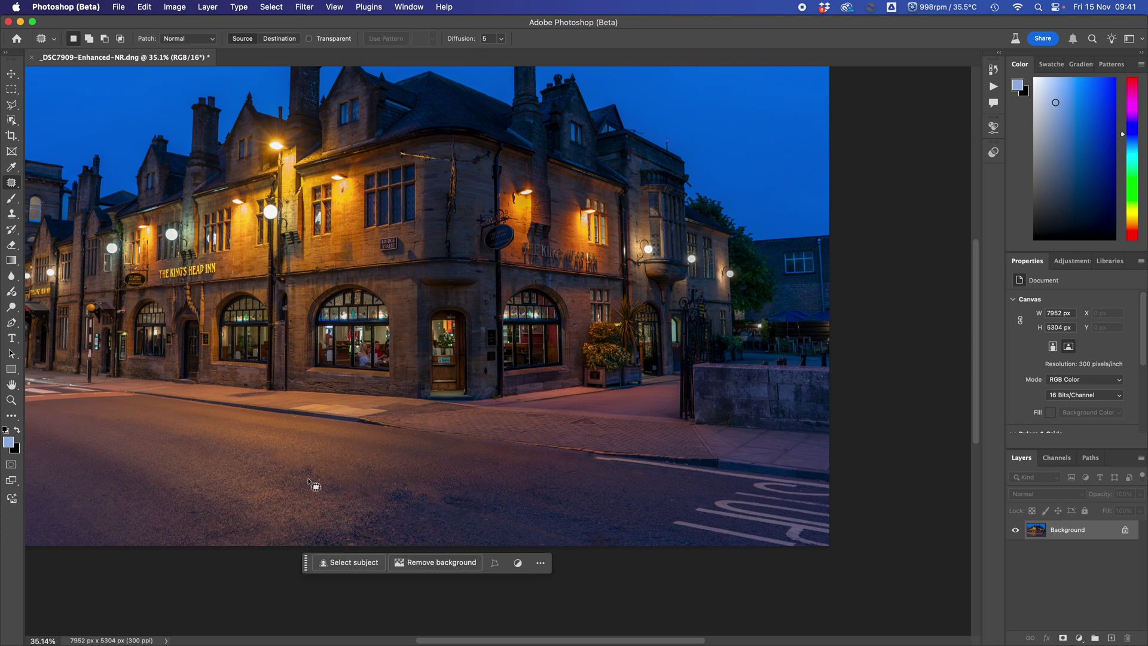
# Step: Patch the smaller curved blemish left in the middle of the foreground road with clean tarmac beside it, and deselect
pyautogui.moveTo(306, 462)
pyautogui.mouseDown()
pyautogui.moveTo(312, 490)
pyautogui.moveTo(370, 500)
pyautogui.moveTo(364, 488)
pyautogui.mouseUp()
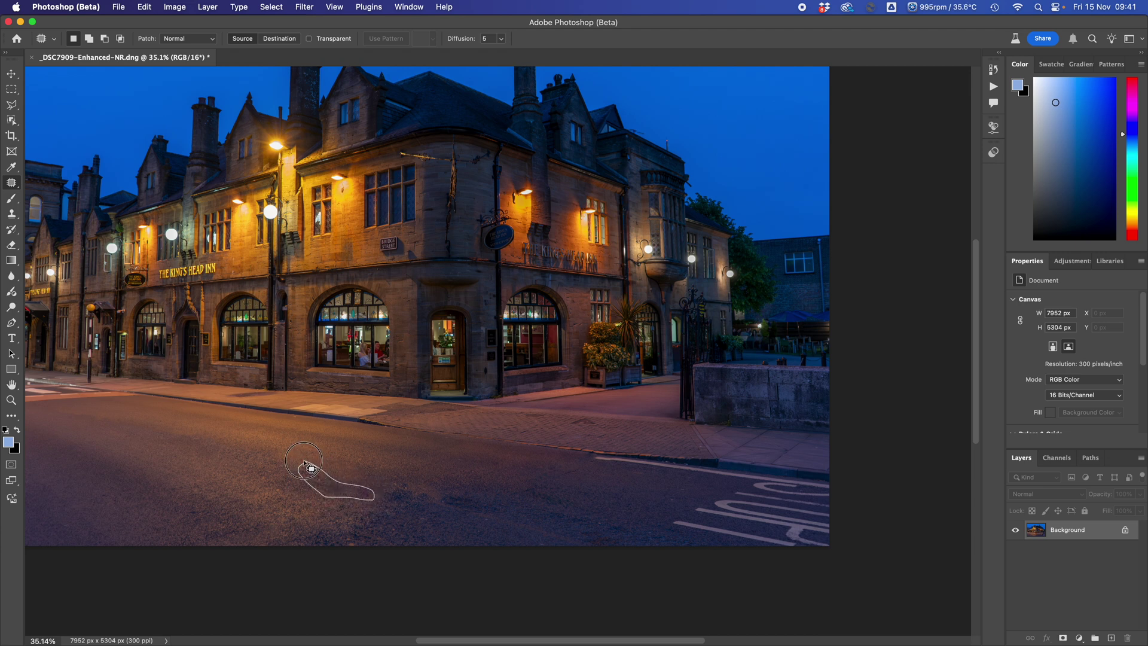
pyautogui.moveTo(305, 464); pyautogui.dragTo(305, 464)
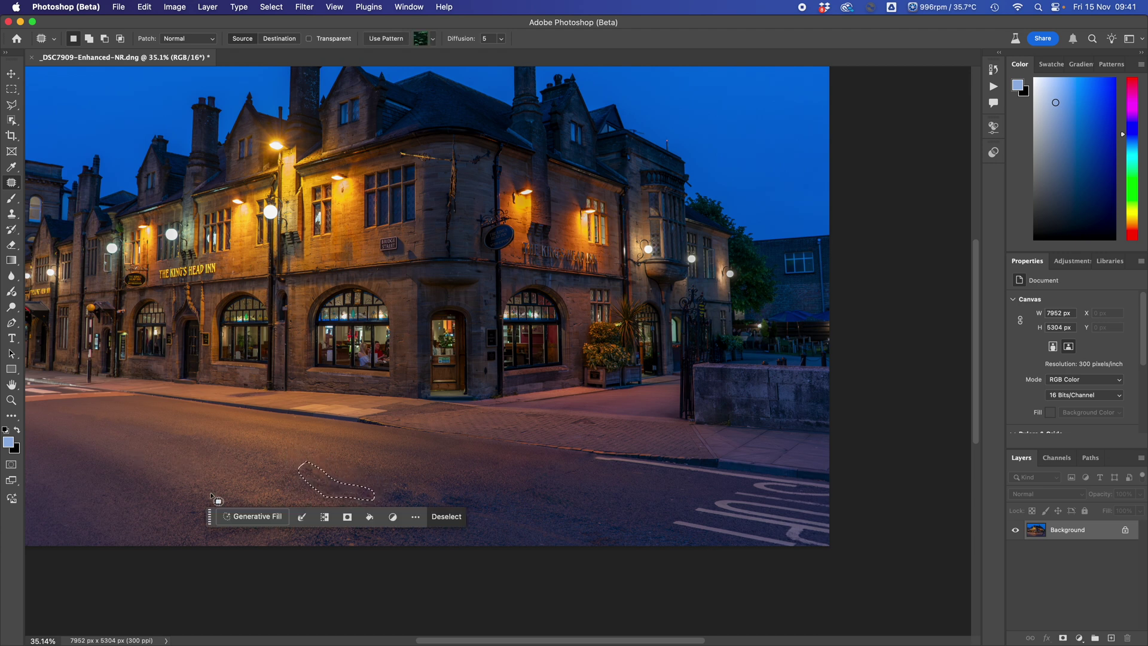
pyautogui.moveTo(320, 483); pyautogui.dragTo(234, 466)
pyautogui.press('super+d')
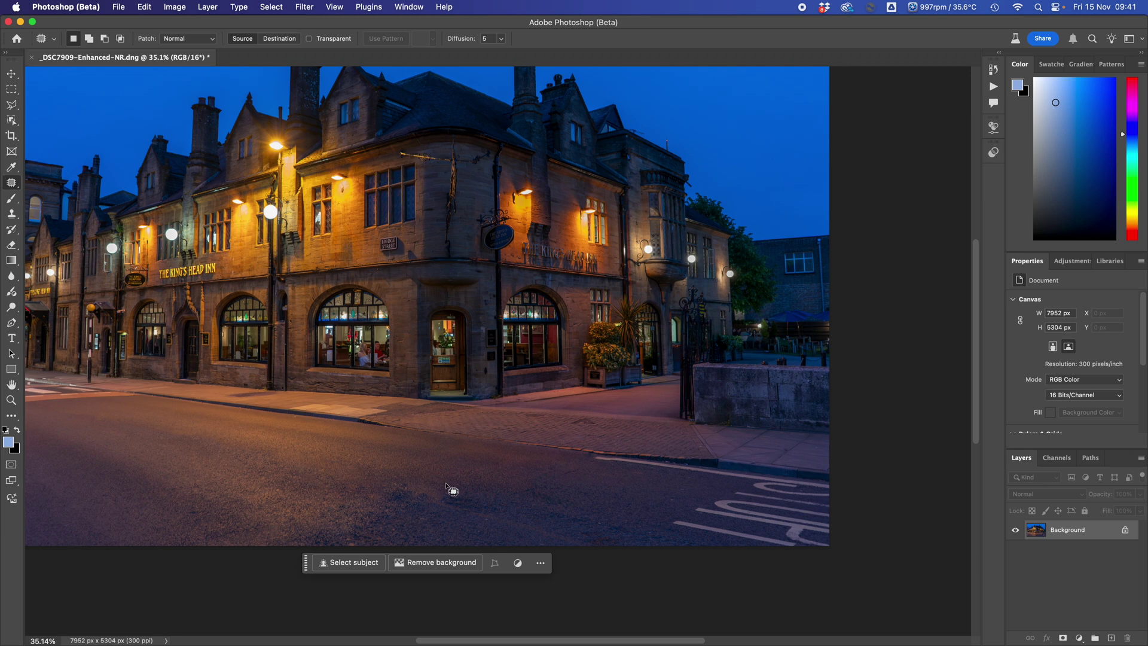
# Step: Outline the dark irregular tarmac patches running down to the photo's lower edge, replace them with lighter road texture, and deselect
pyautogui.moveTo(540, 472)
pyautogui.mouseDown()
pyautogui.moveTo(466, 490)
pyautogui.moveTo(390, 482)
pyautogui.moveTo(290, 546)
pyautogui.moveTo(385, 547)
pyautogui.moveTo(424, 517)
pyautogui.moveTo(508, 510)
pyautogui.moveTo(543, 474)
pyautogui.mouseUp()
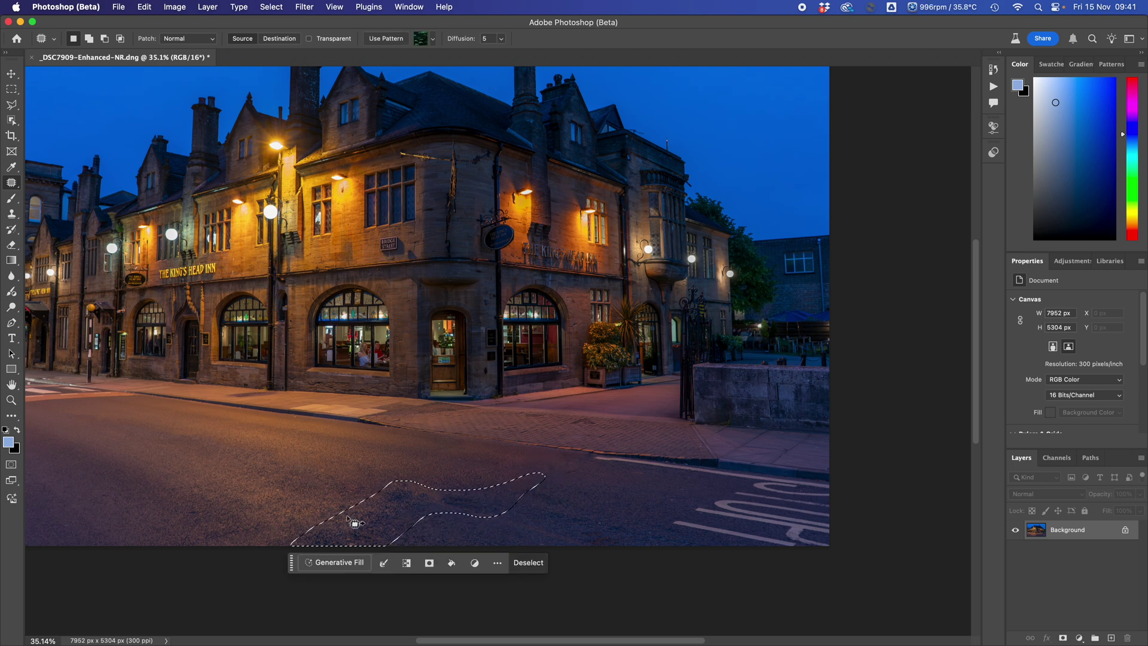
pyautogui.moveTo(372, 523); pyautogui.dragTo(280, 505)
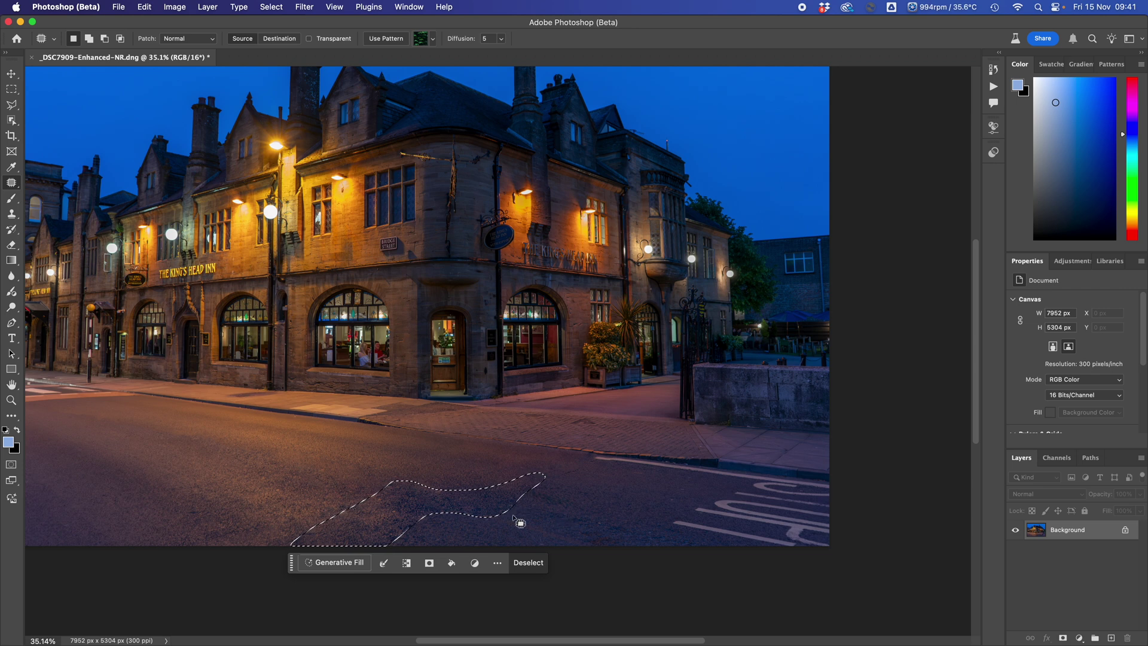
pyautogui.click(502, 524)
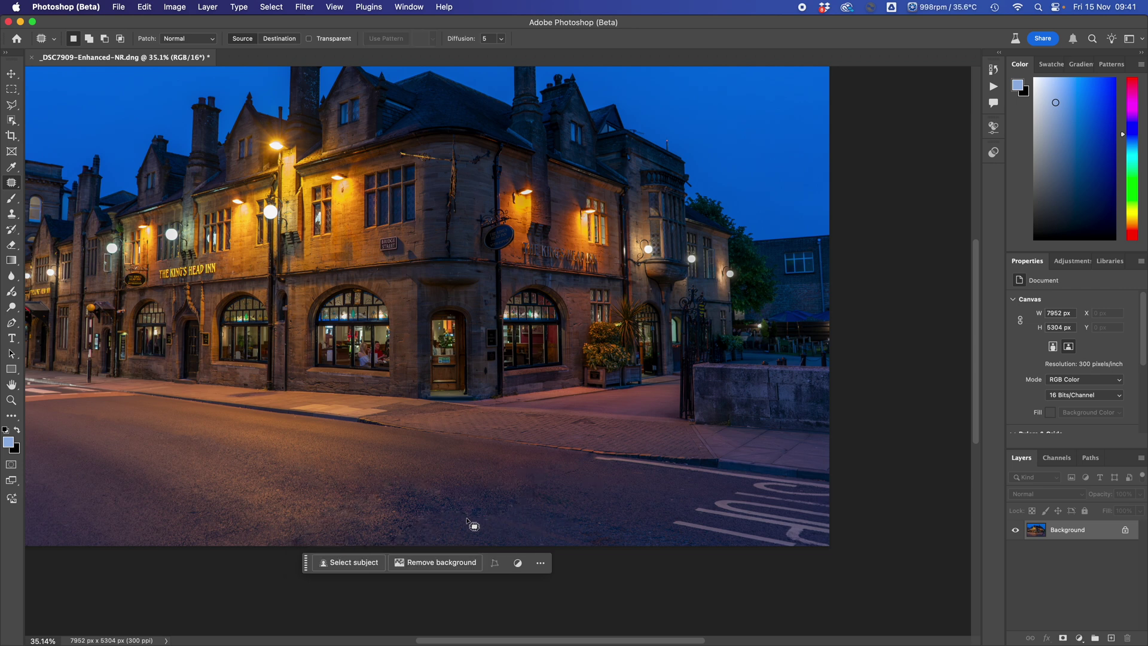
# Step: Outline the broad blotchy area of the lower foreground road, resample it from surrounding tarmac until it blends in, and deselect
pyautogui.click(376, 527)
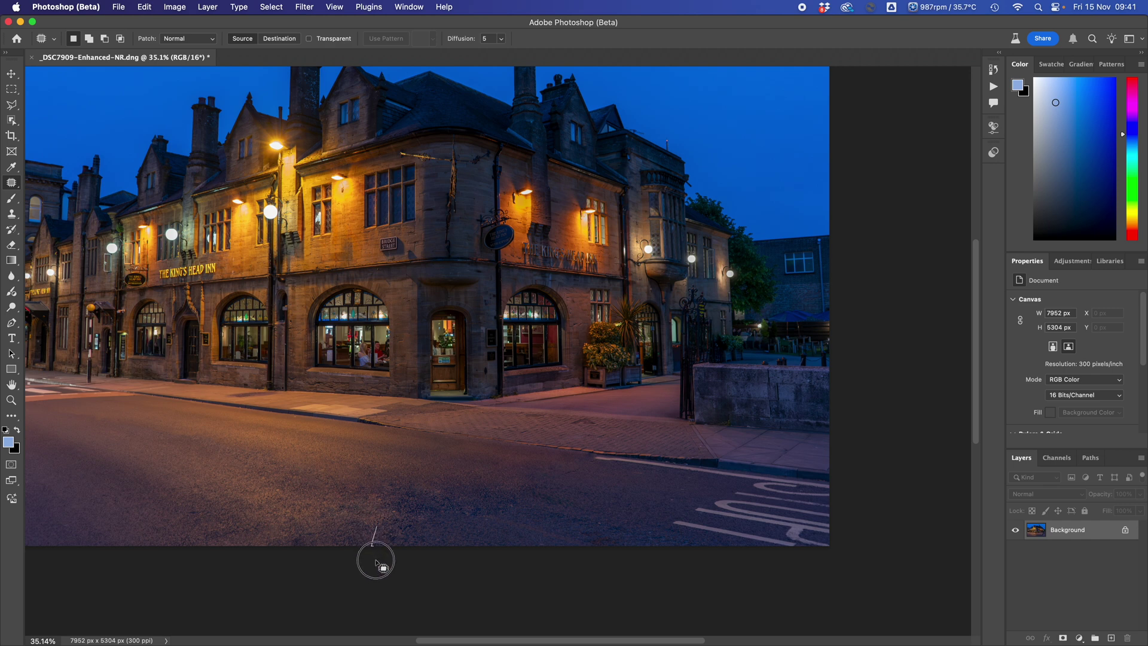
pyautogui.moveTo(503, 523)
pyautogui.mouseDown()
pyautogui.moveTo(559, 504)
pyautogui.moveTo(539, 477)
pyautogui.mouseUp()
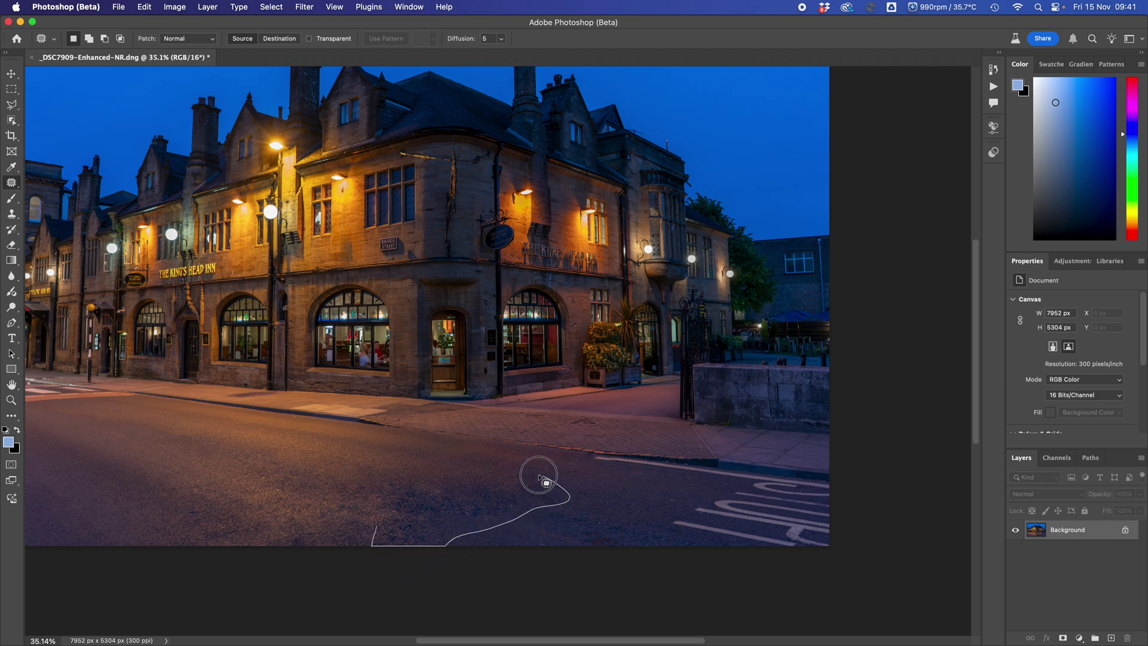
pyautogui.moveTo(442, 491)
pyautogui.mouseDown()
pyautogui.moveTo(398, 484)
pyautogui.moveTo(377, 526)
pyautogui.moveTo(505, 511)
pyautogui.moveTo(560, 528)
pyautogui.mouseUp()
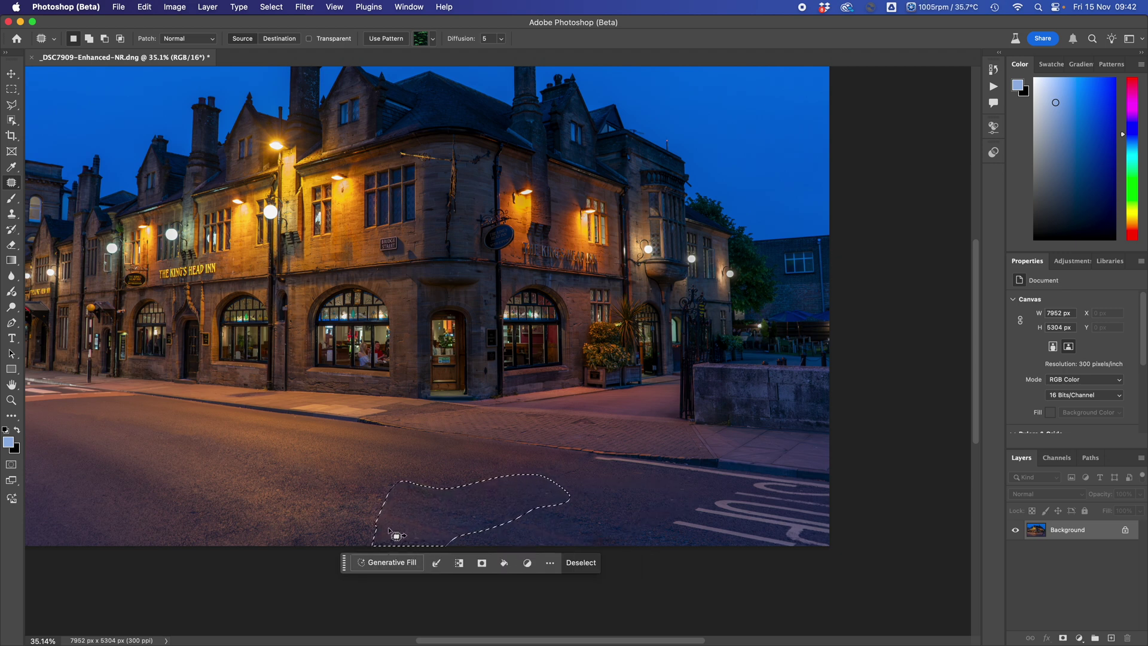
pyautogui.press('super+d')
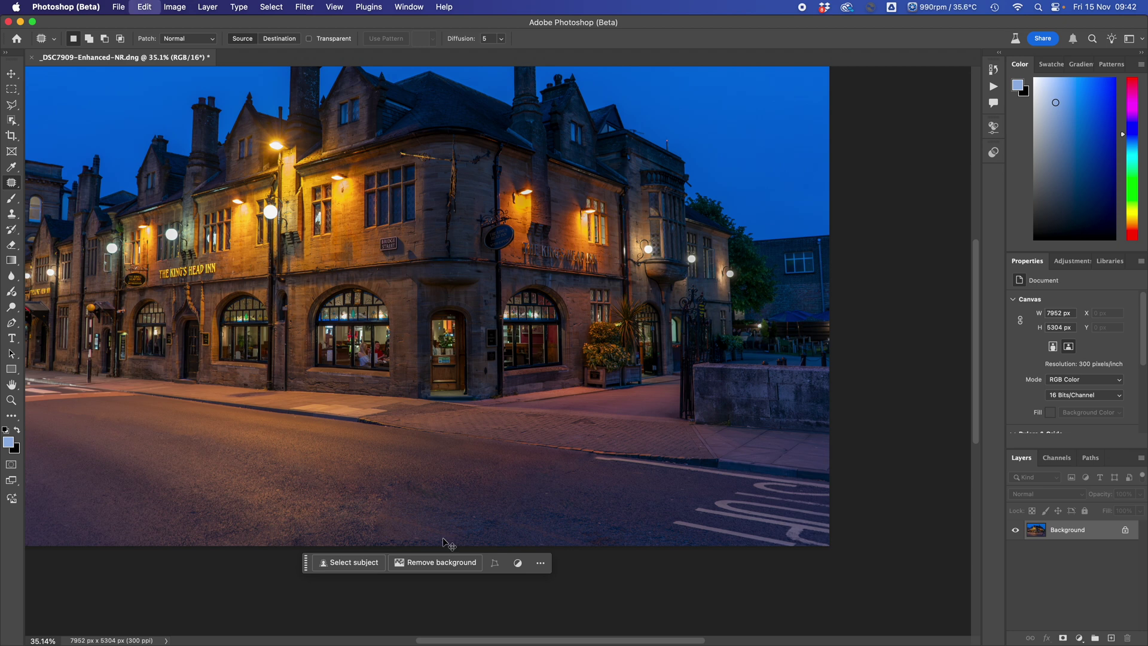
pyautogui.moveTo(449, 541); pyautogui.dragTo(445, 543)
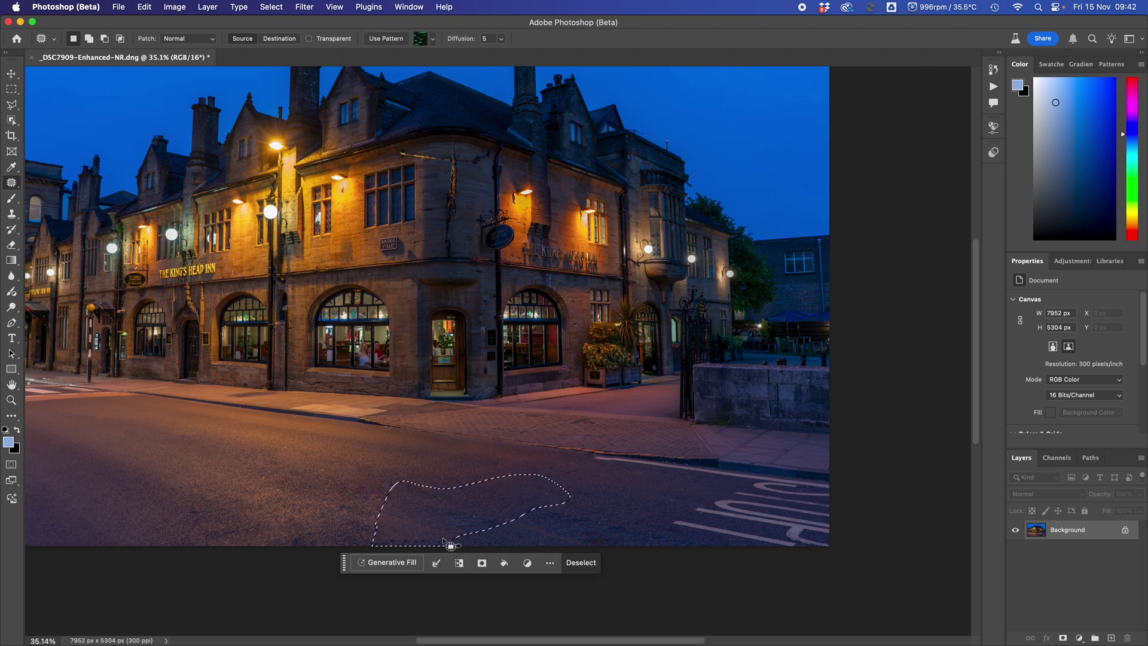
pyautogui.moveTo(443, 527); pyautogui.dragTo(287, 492)
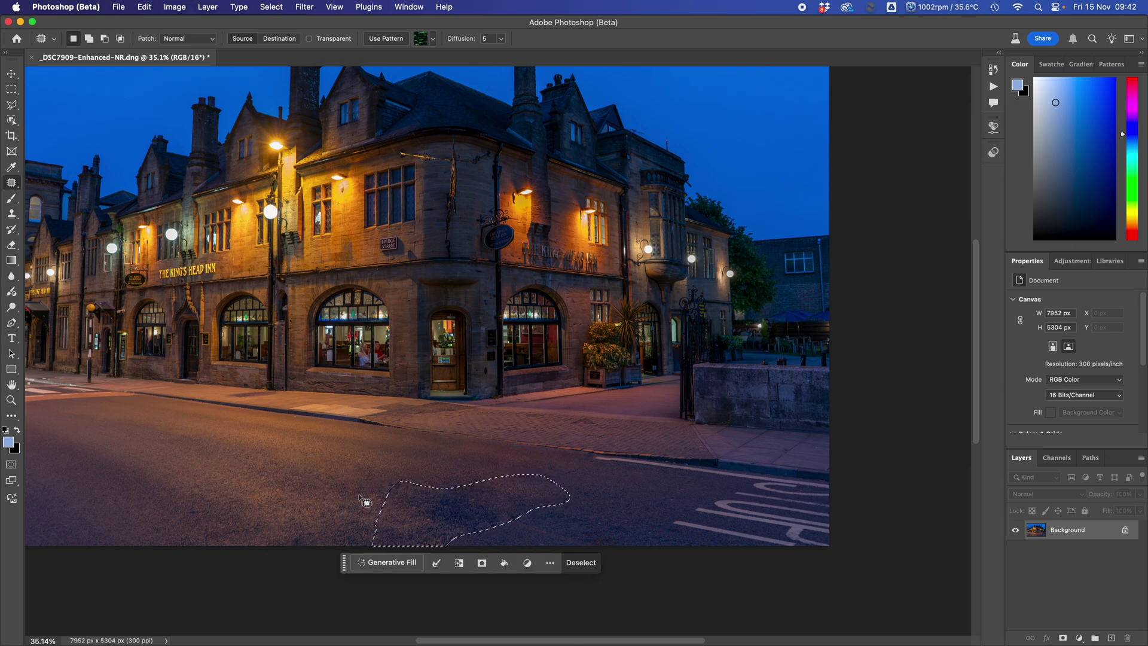
pyautogui.moveTo(443, 514); pyautogui.dragTo(249, 508)
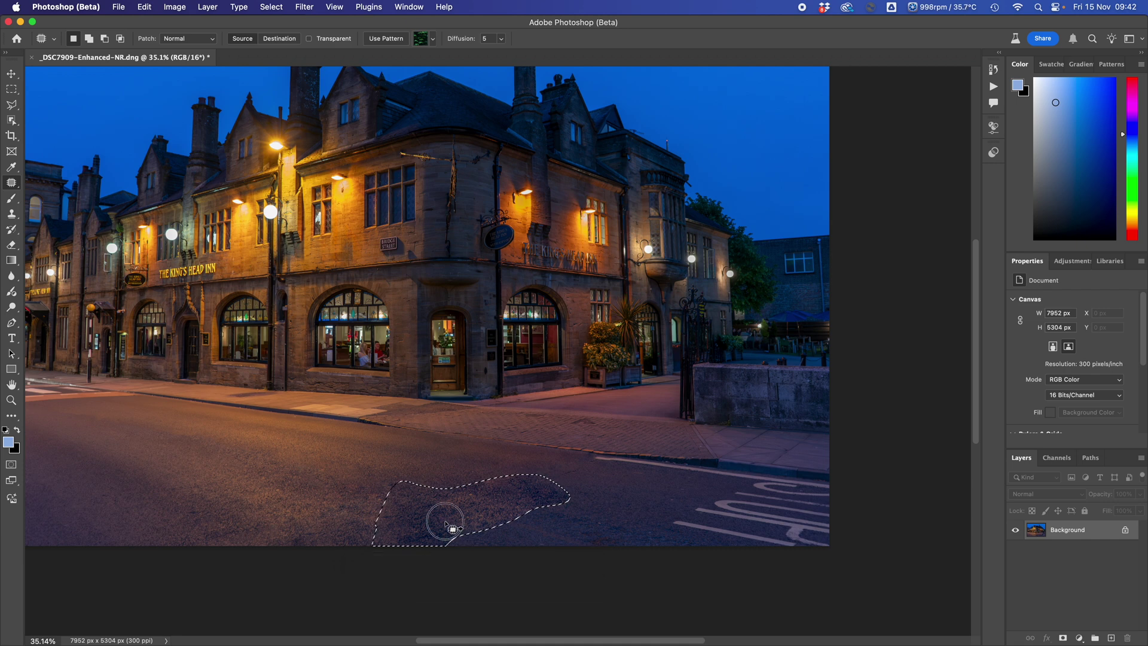
pyautogui.moveTo(518, 523); pyautogui.dragTo(577, 547)
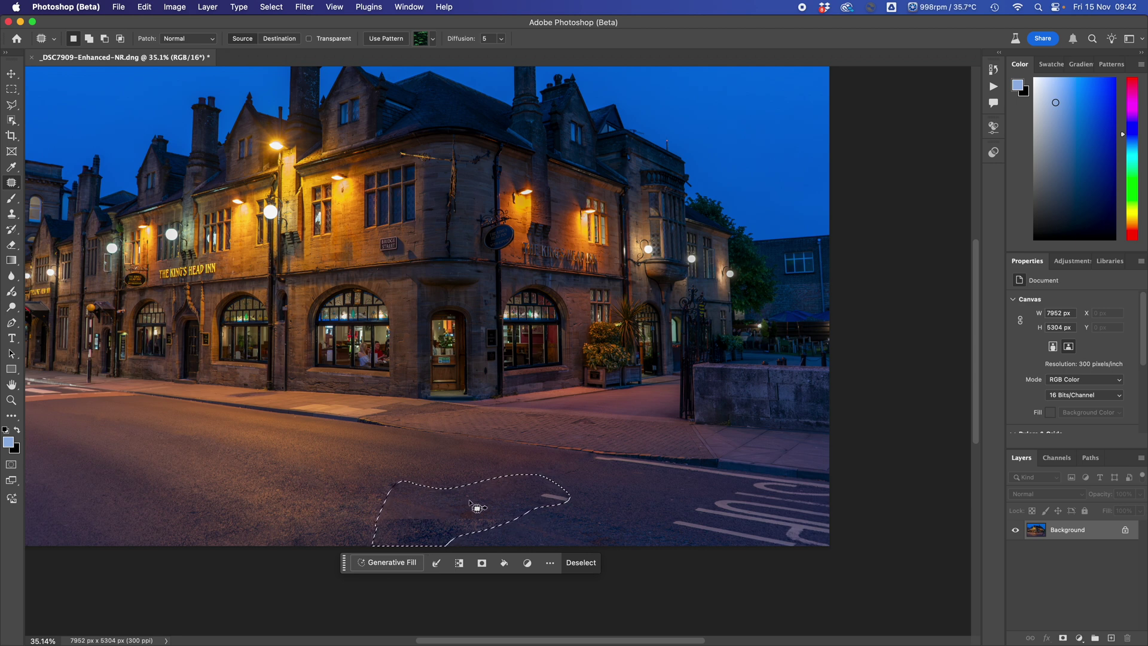
pyautogui.moveTo(482, 509); pyautogui.dragTo(422, 470)
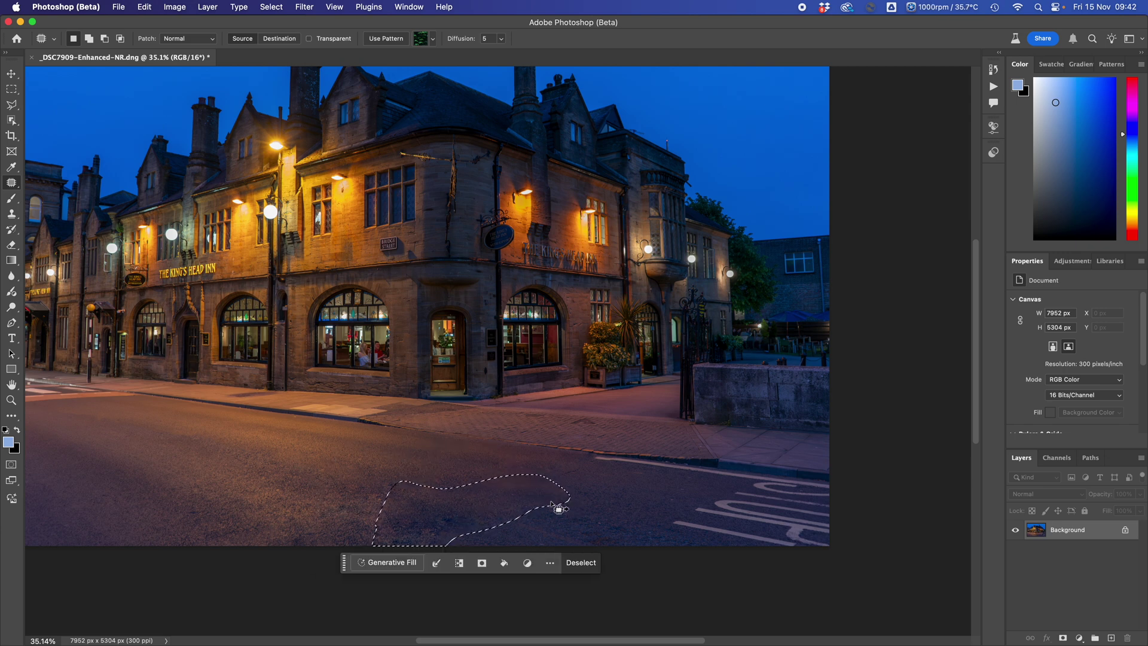
pyautogui.press('super+d')
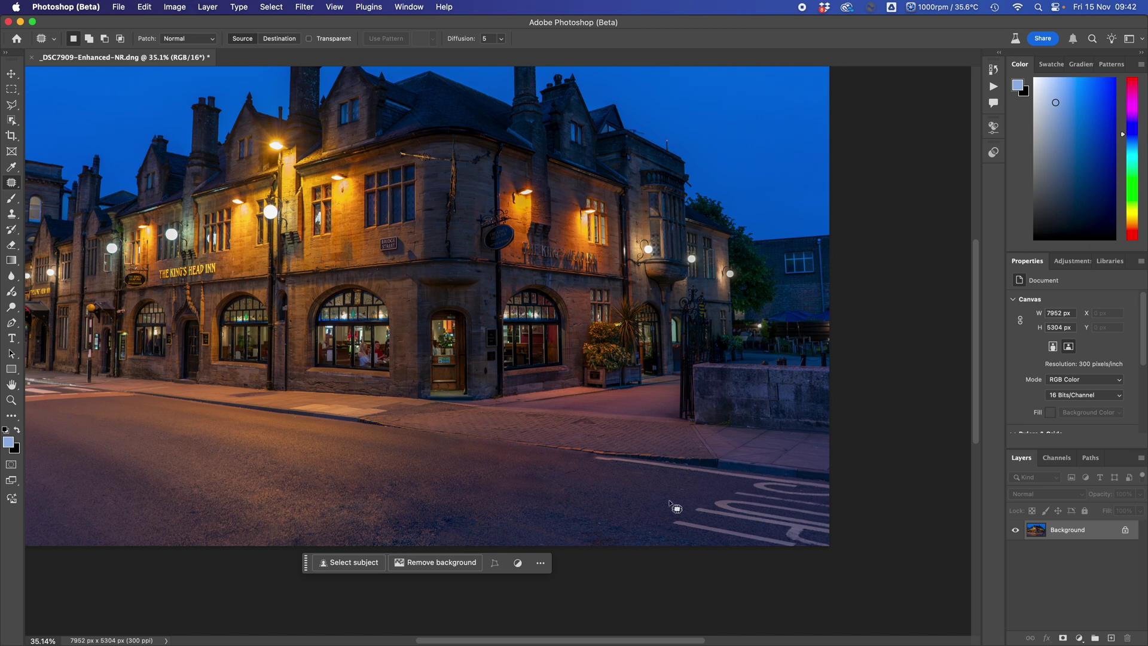
# Step: Outline the large white road lettering in the photo's lower corner with the Patch tool, replace it with plain tarmac, and deselect
pyautogui.moveTo(756, 482)
pyautogui.mouseDown()
pyautogui.moveTo(664, 526)
pyautogui.moveTo(823, 557)
pyautogui.moveTo(855, 521)
pyautogui.moveTo(841, 486)
pyautogui.moveTo(756, 479)
pyautogui.mouseUp()
pyautogui.moveTo(773, 523); pyautogui.dragTo(560, 511)
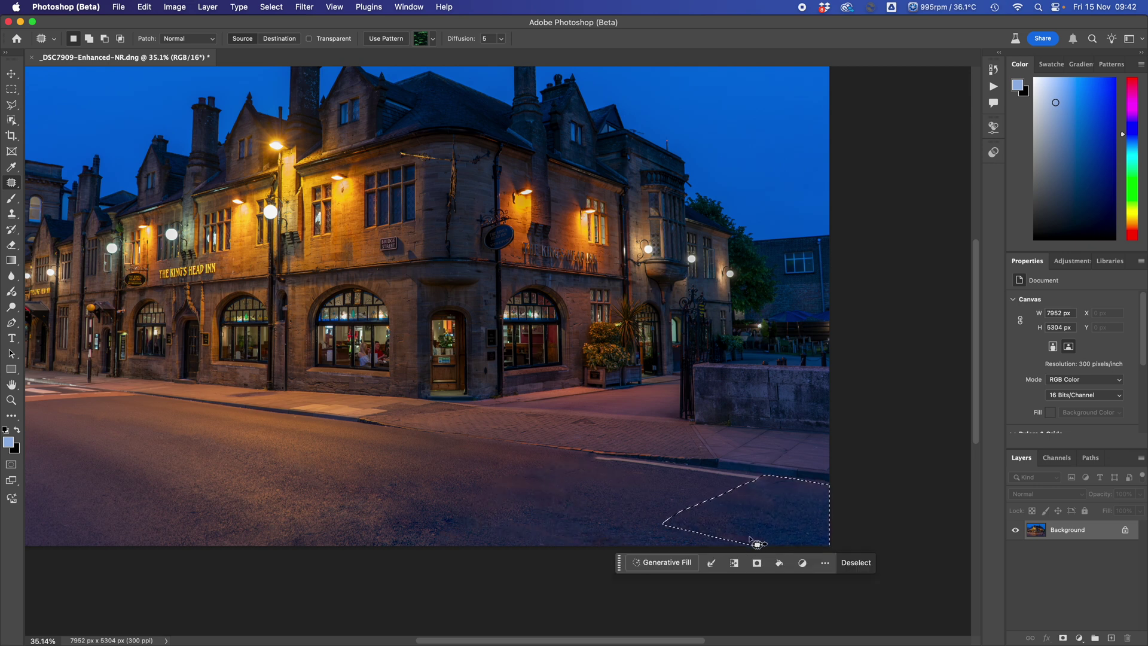
pyautogui.press('super+d')
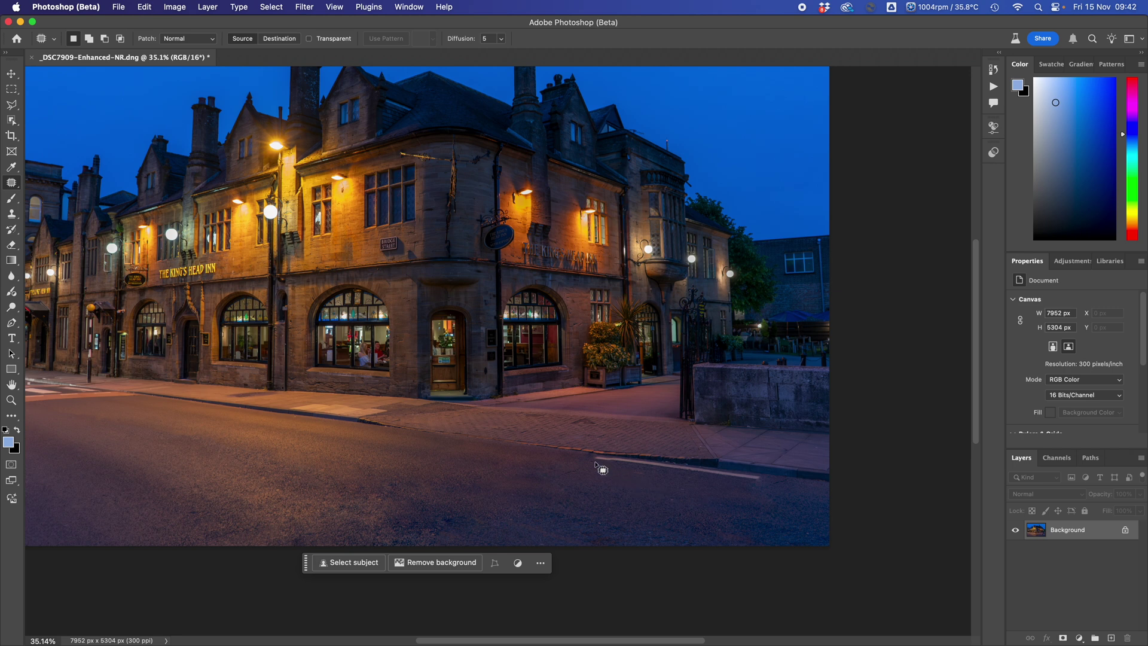
# Step: Patch out the remaining white line beside the kerb in front of the stone wall, clean up its trace, and deselect
pyautogui.click(592, 459)
pyautogui.moveTo(594, 458)
pyautogui.mouseDown()
pyautogui.moveTo(768, 481)
pyautogui.moveTo(587, 462)
pyautogui.moveTo(635, 469)
pyautogui.moveTo(608, 469)
pyautogui.moveTo(612, 480)
pyautogui.mouseUp()
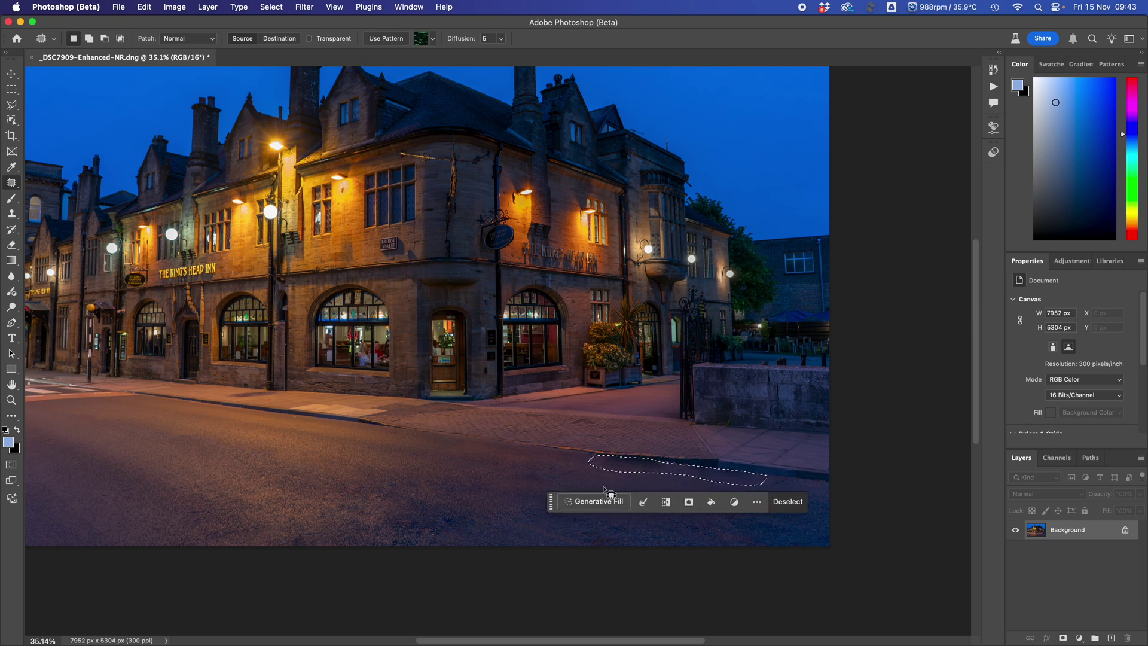
pyautogui.click(604, 487)
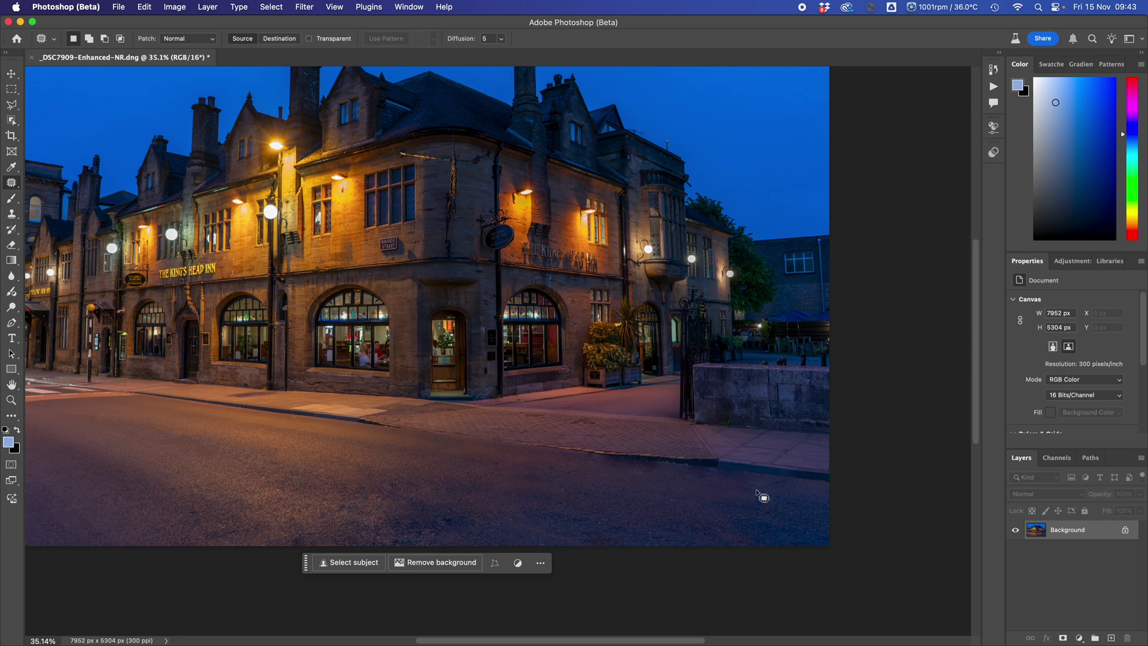
pyautogui.moveTo(604, 459)
pyautogui.mouseDown()
pyautogui.moveTo(707, 467)
pyautogui.moveTo(709, 478)
pyautogui.moveTo(653, 481)
pyautogui.moveTo(603, 460)
pyautogui.moveTo(514, 475)
pyautogui.moveTo(508, 491)
pyautogui.moveTo(527, 502)
pyautogui.mouseUp()
pyautogui.press('super+d')
# Step: Remove the aerial and the small upright pole from the roofline above the bay window, using the Remove tool at size 35
pyautogui.hotkey('shift', 'j')
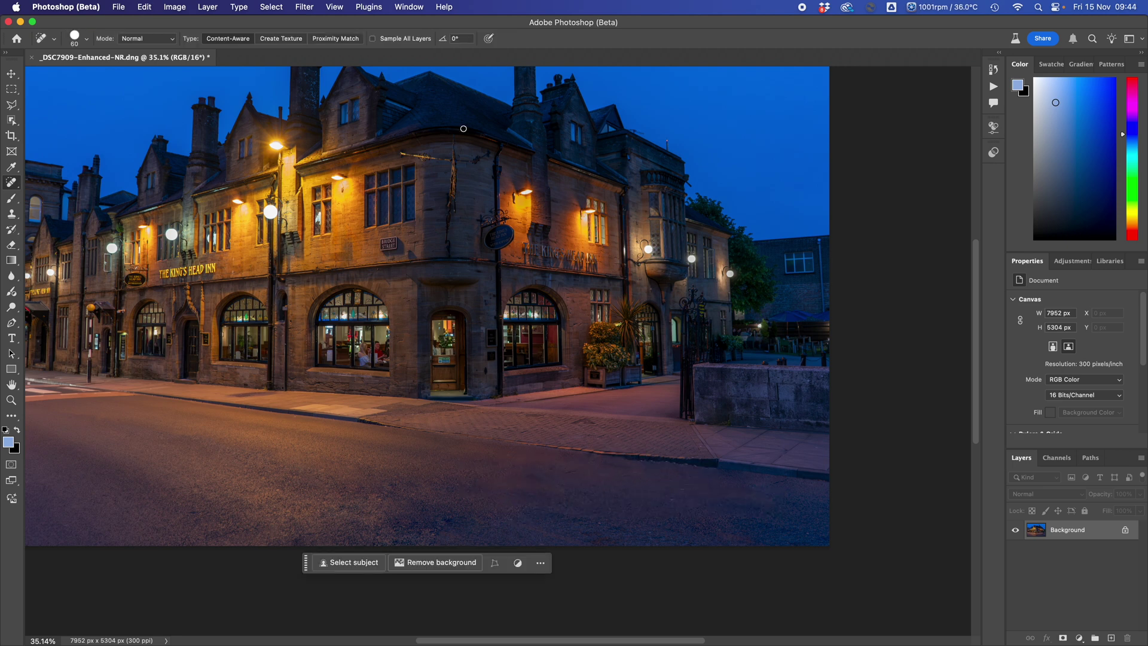
pyautogui.click(298, 223)
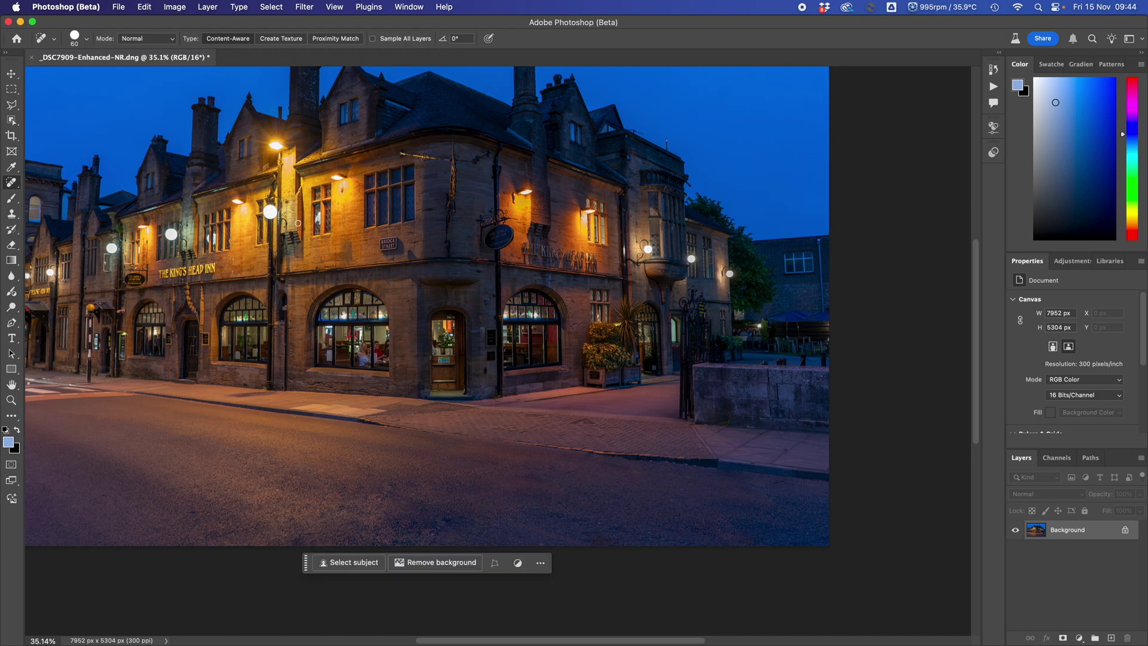
pyautogui.moveTo(256, 211); pyautogui.dragTo(327, 291)
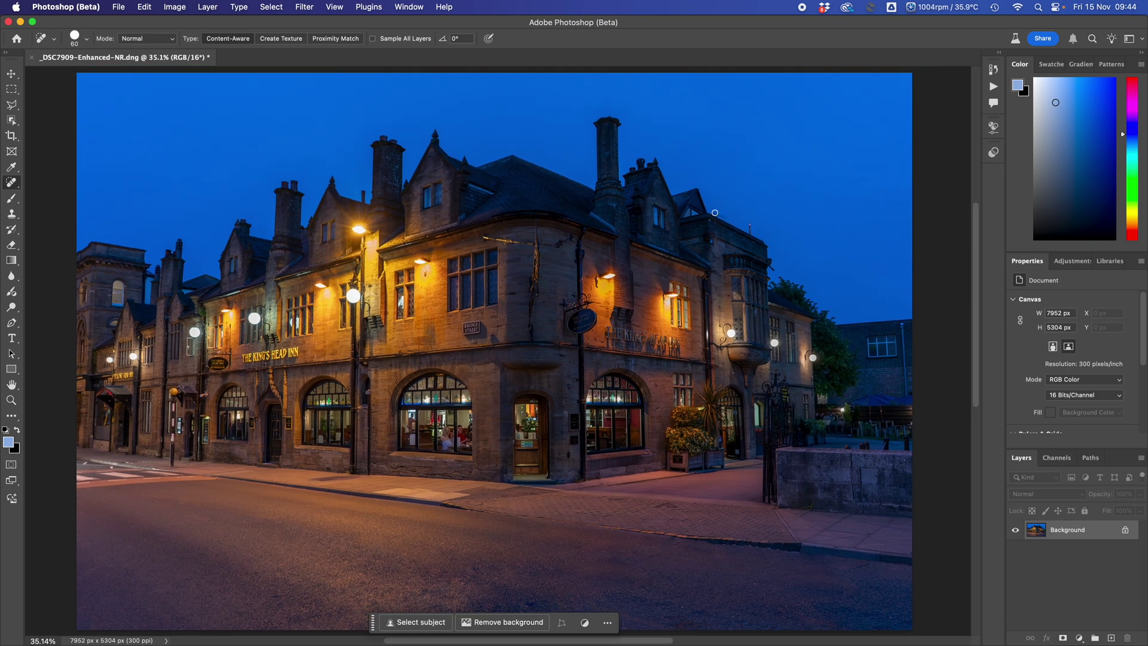
pyautogui.rightClick(16, 191)
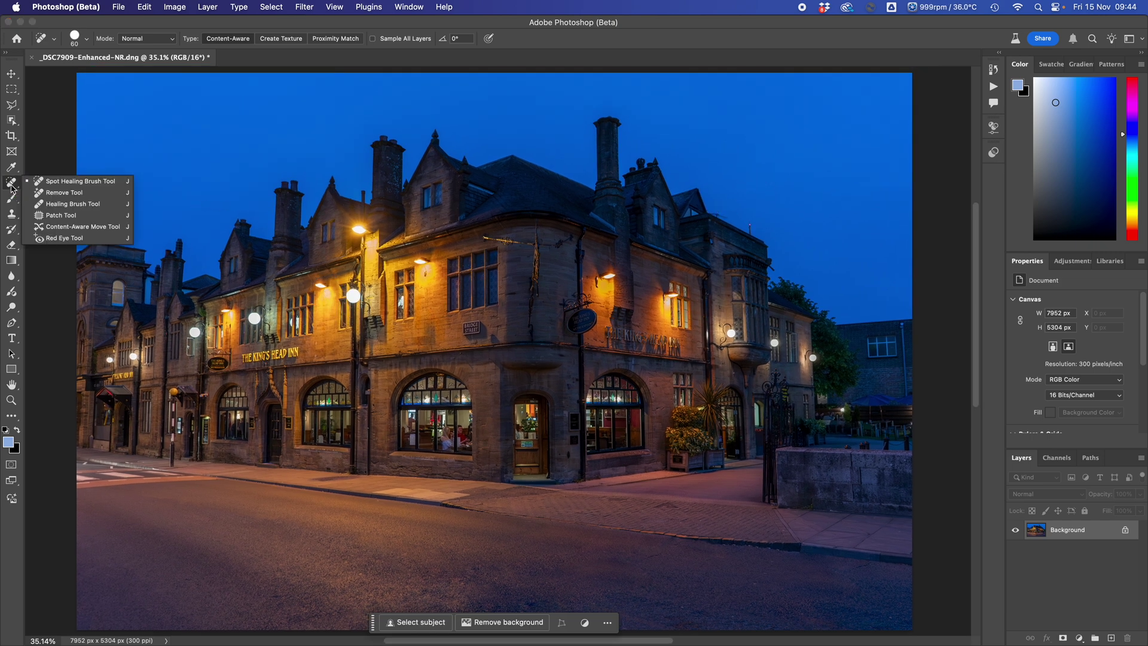
pyautogui.click(48, 196)
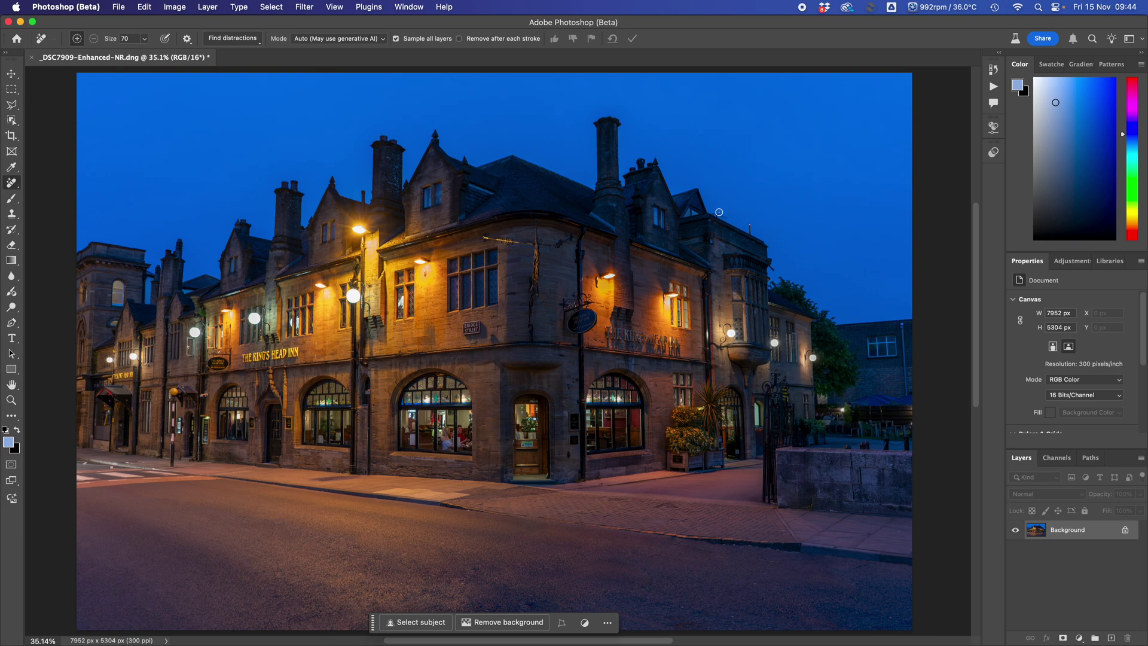
pyautogui.scroll(3, 719, 212)
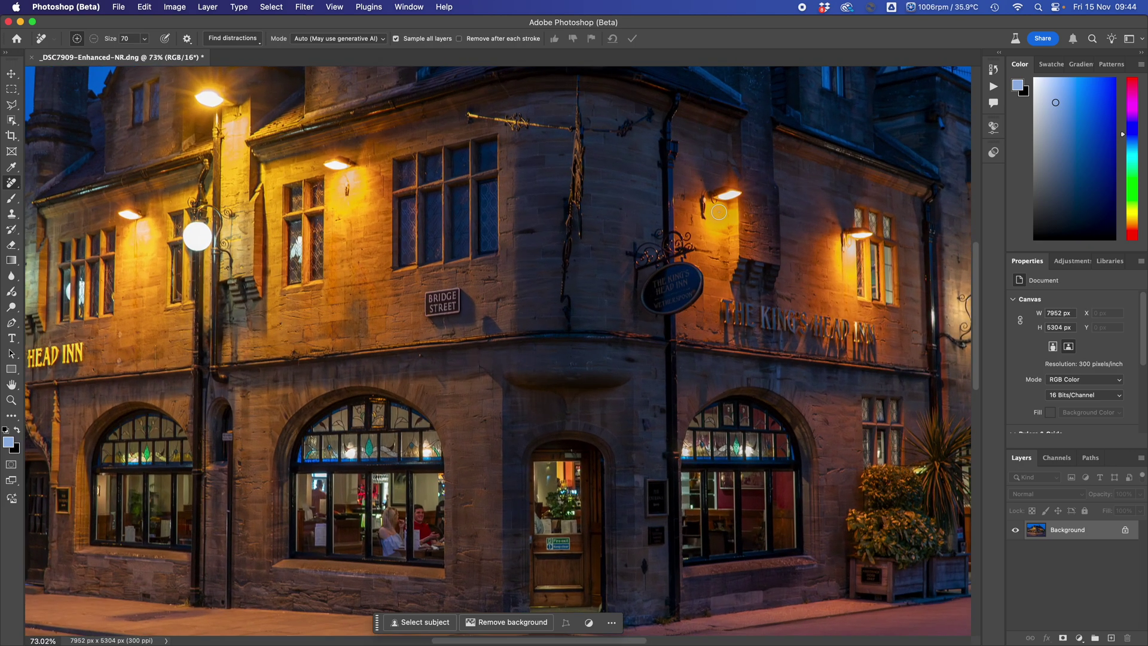
pyautogui.moveTo(726, 209); pyautogui.dragTo(251, 428)
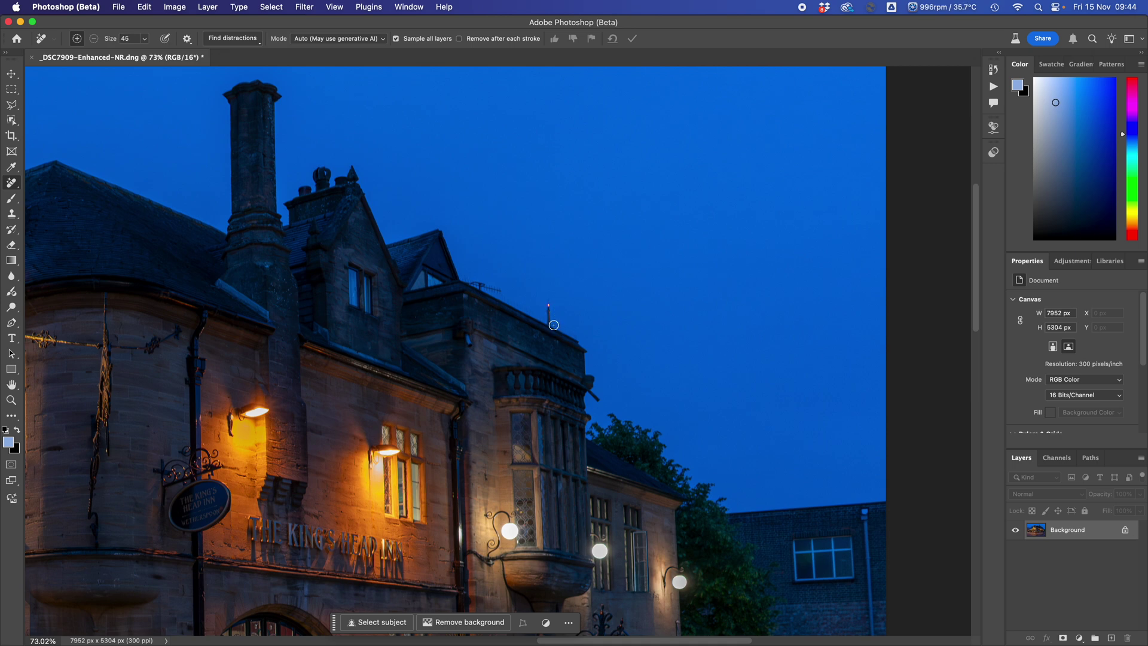
pyautogui.press('[')
pyautogui.moveTo(550, 323); pyautogui.dragTo(548, 298)
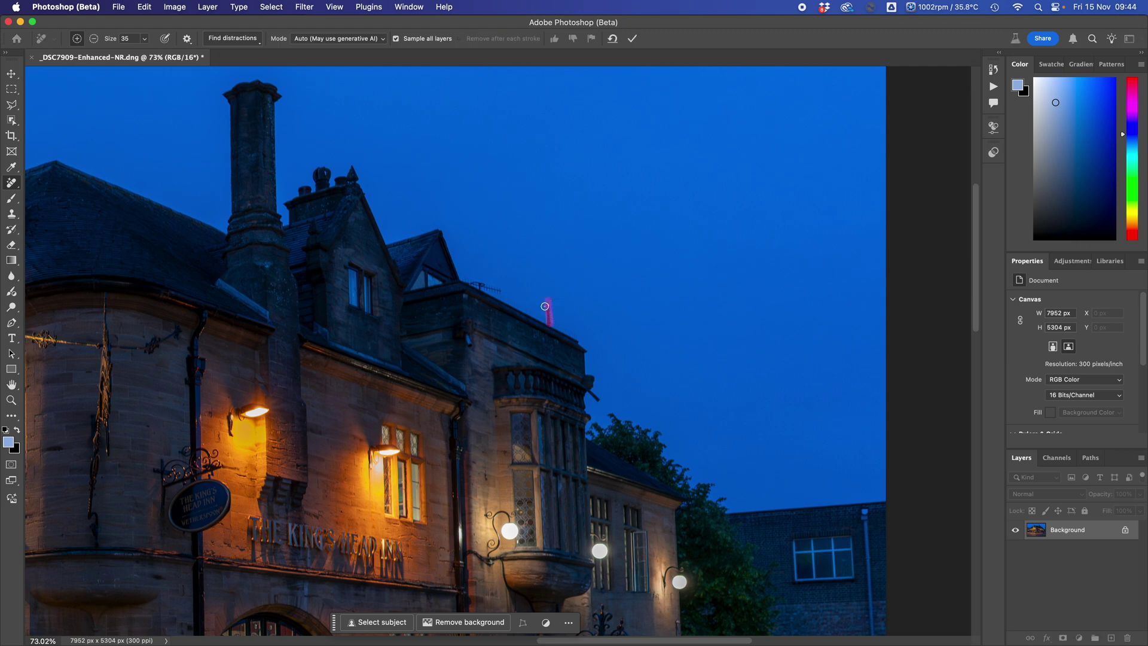
pyautogui.moveTo(470, 280); pyautogui.dragTo(496, 289)
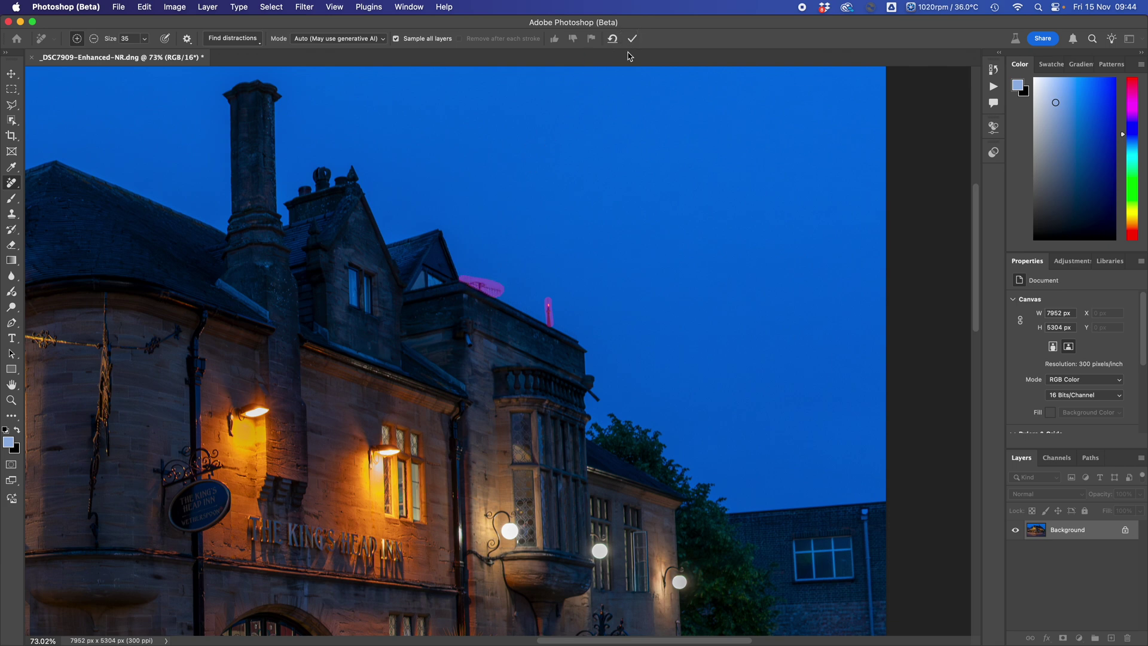
pyautogui.press('Return')
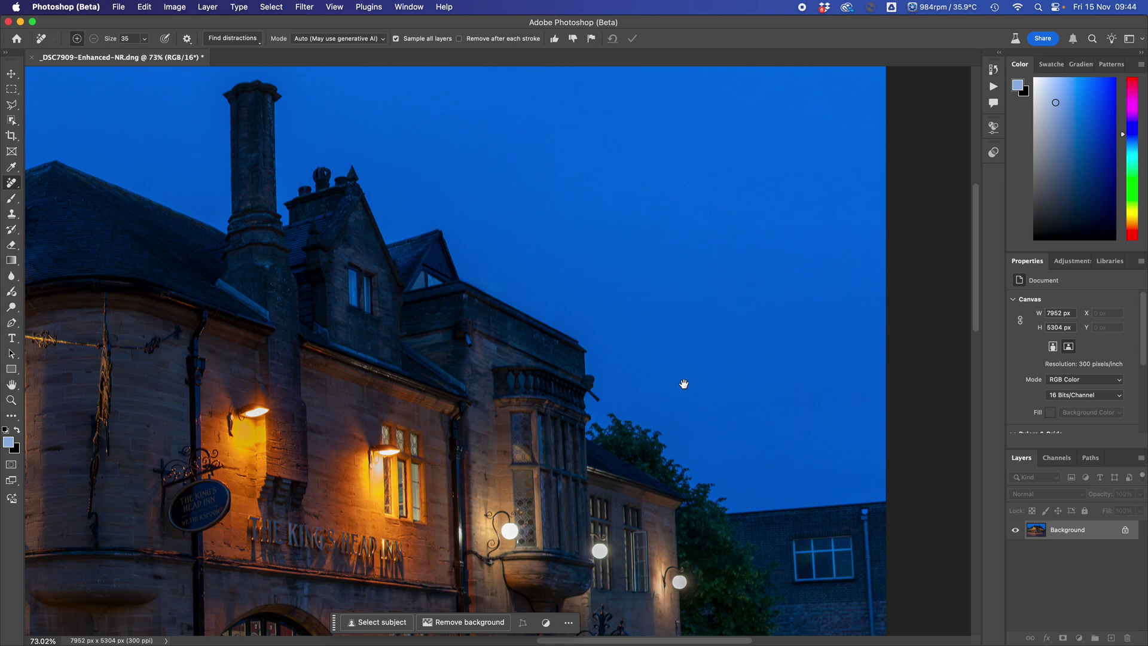
# Step: Remove the vertical drainpipe from the brick building behind the tree, using the Remove tool at size 70
pyautogui.moveTo(684, 384); pyautogui.dragTo(443, 228)
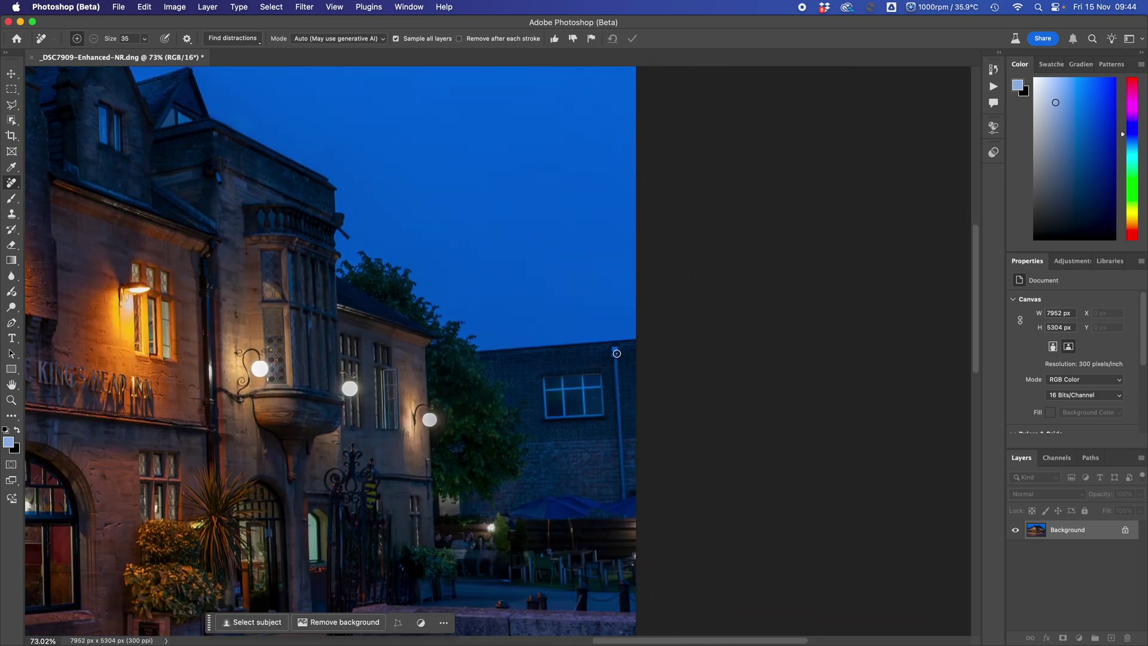
pyautogui.press(']')
pyautogui.click(615, 351)
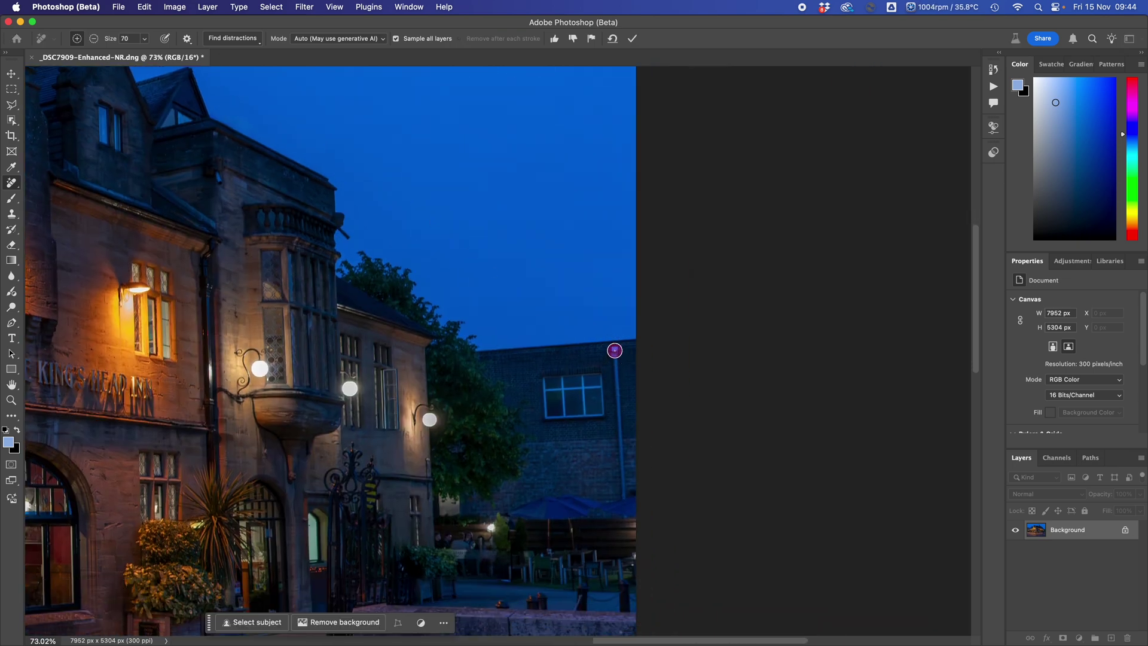
pyautogui.keyDown('shift'); pyautogui.click(624, 495); pyautogui.keyUp('shift')
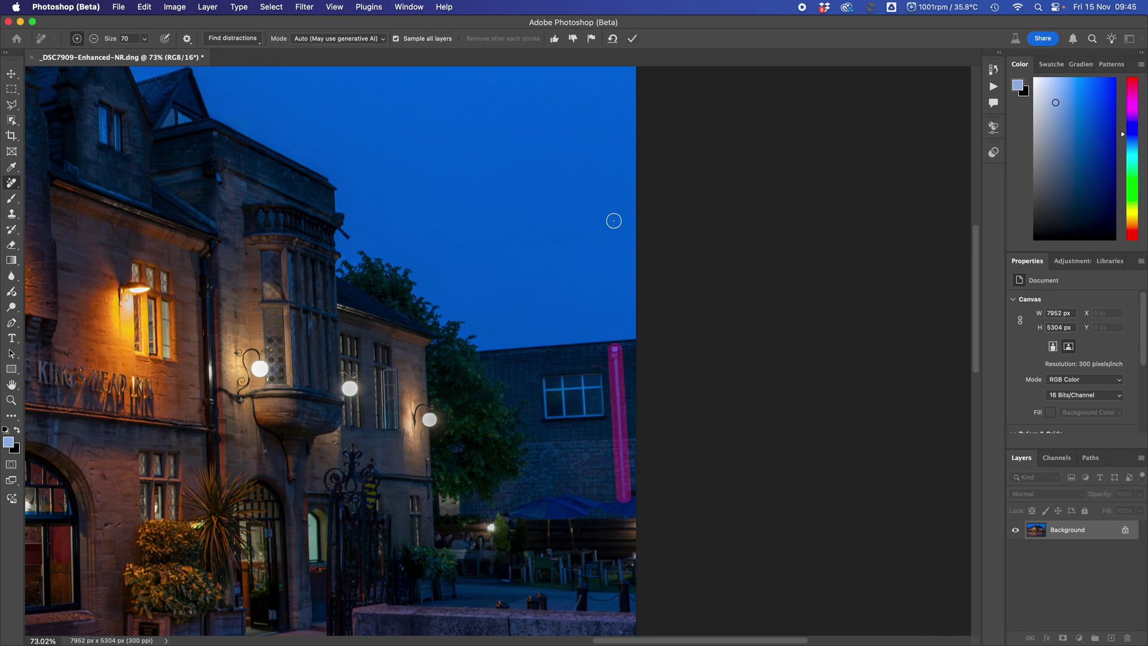
pyautogui.press('Return')
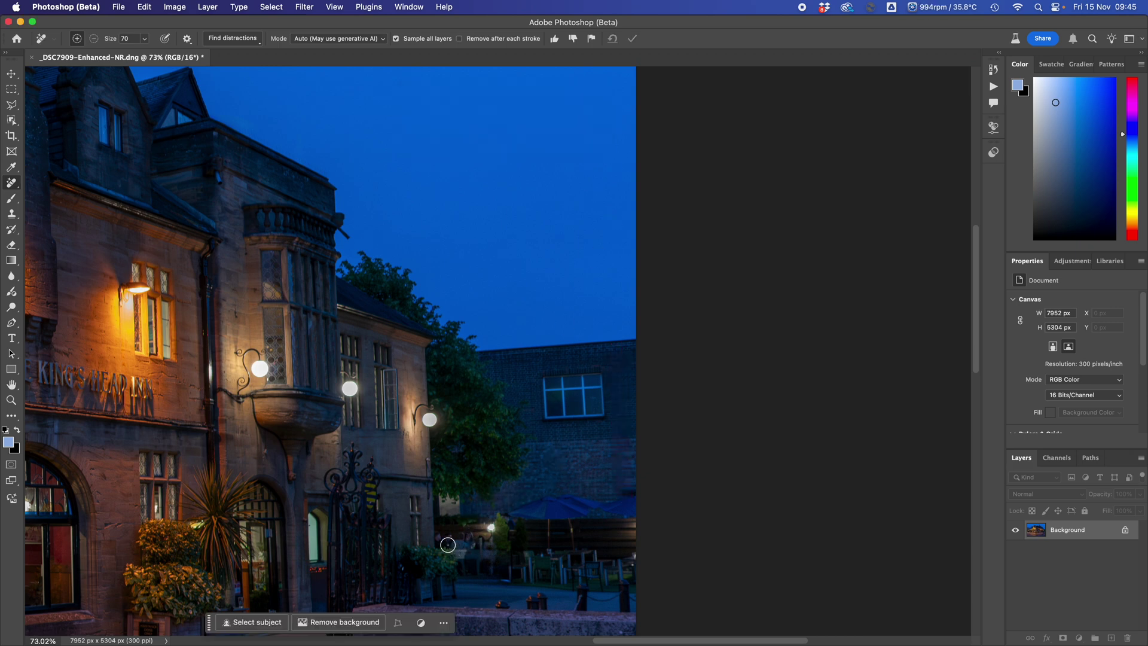
# Step: Remove the small bright notice from the inn's corner door with the Remove tool at size 35
pyautogui.moveTo(225, 433); pyautogui.dragTo(710, 388)
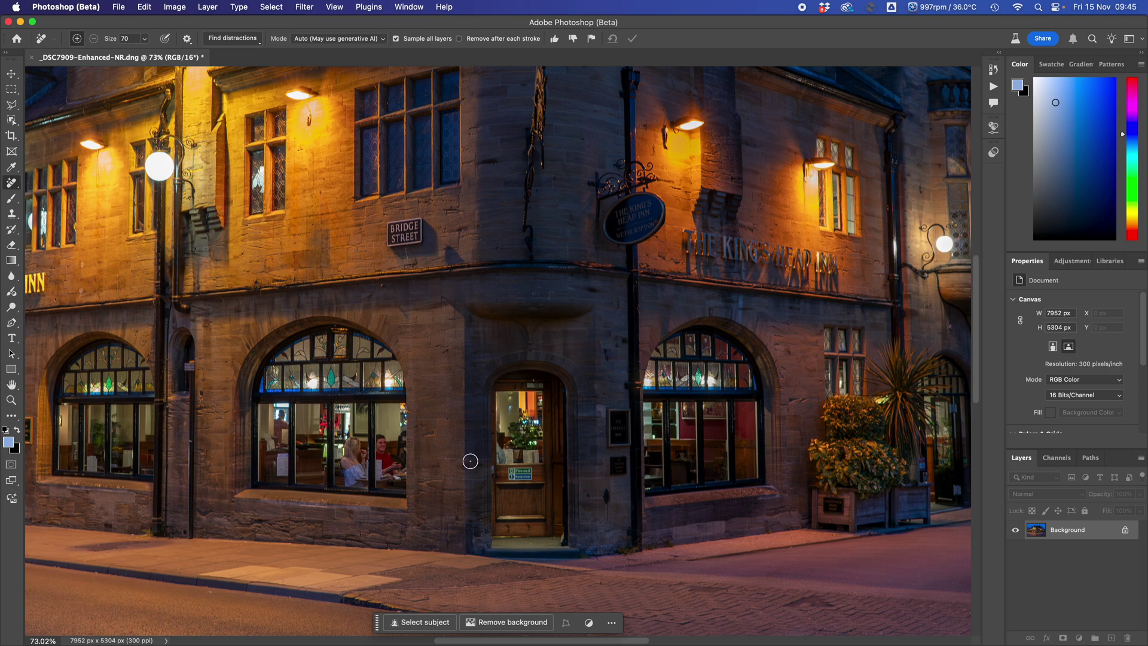
pyautogui.press('[')
pyautogui.press('[')
pyautogui.press('[')
pyautogui.moveTo(509, 470); pyautogui.dragTo(525, 475)
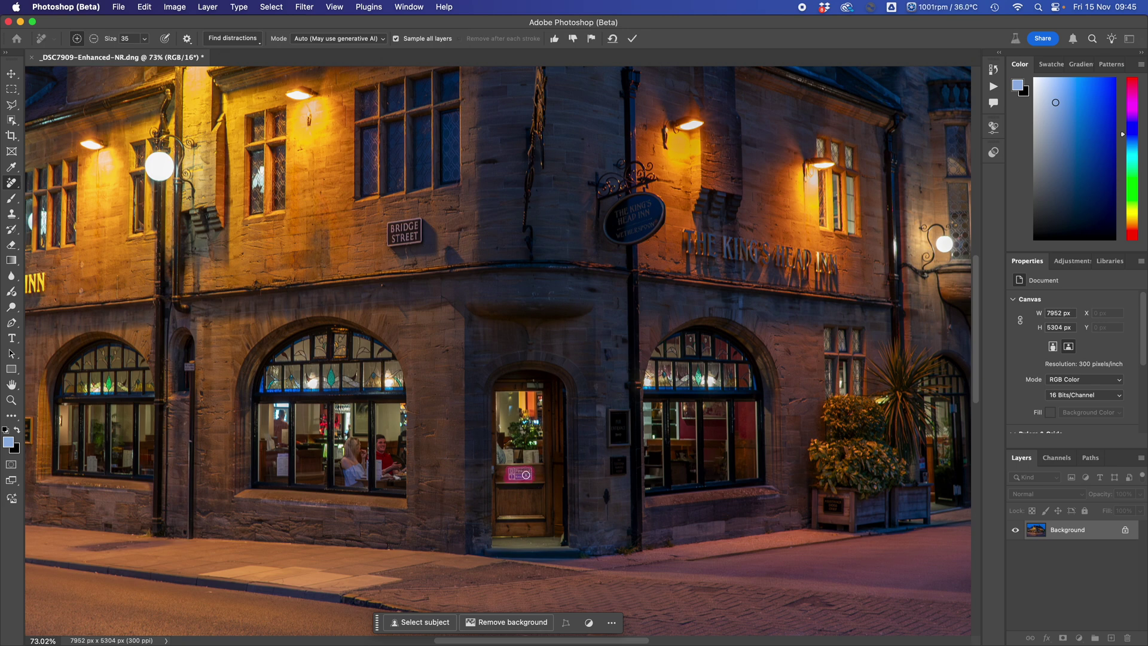
pyautogui.click(632, 41)
# Step: Open Sky Replacement on the cleaned-up photo
pyautogui.click(12, 400)
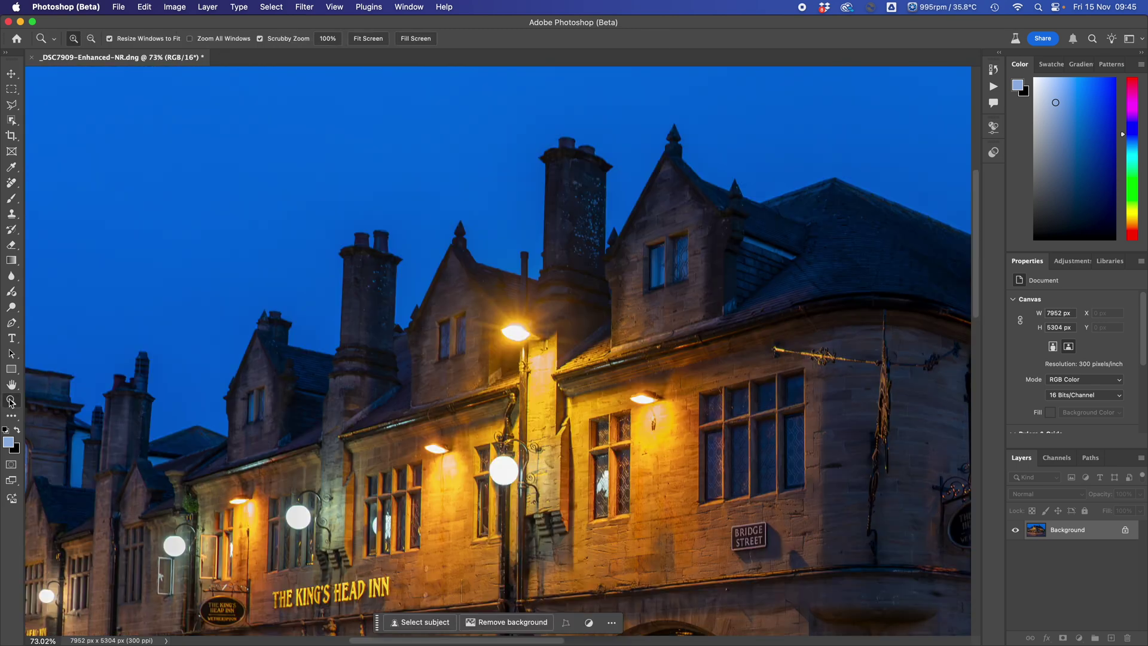
pyautogui.click(367, 41)
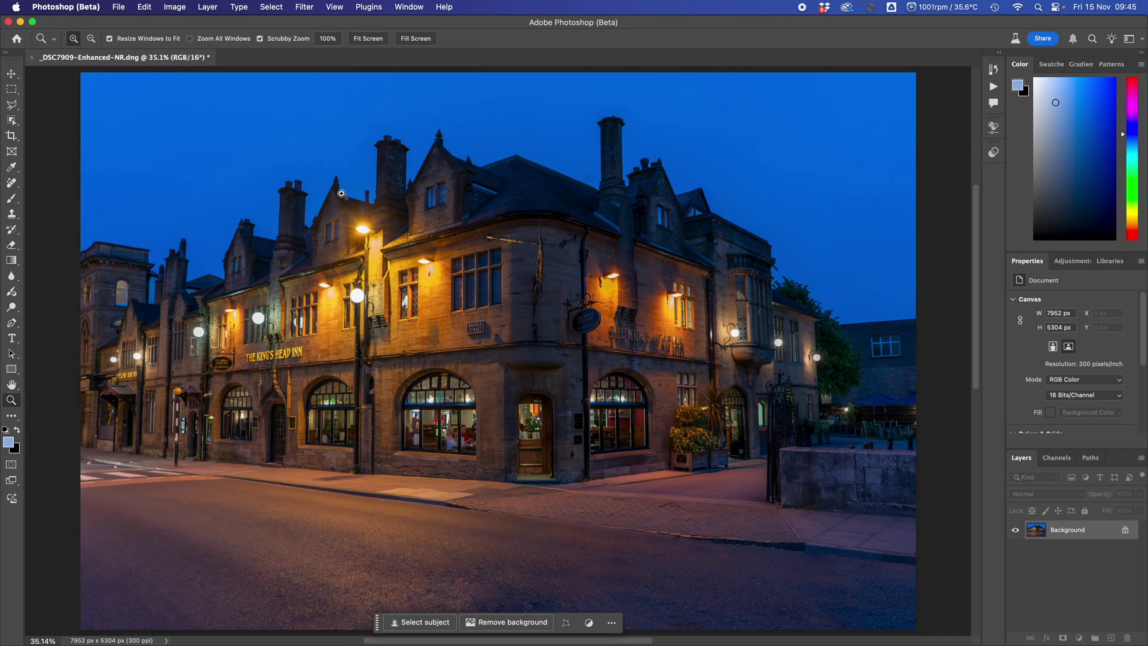
pyautogui.click(144, 6)
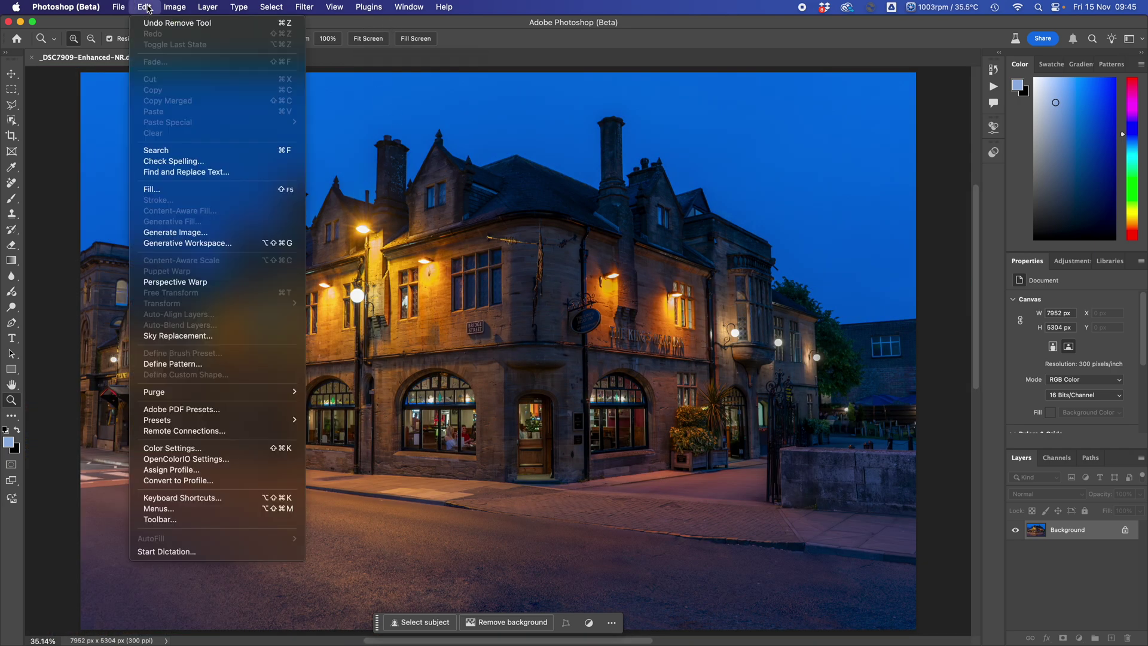
pyautogui.click(194, 335)
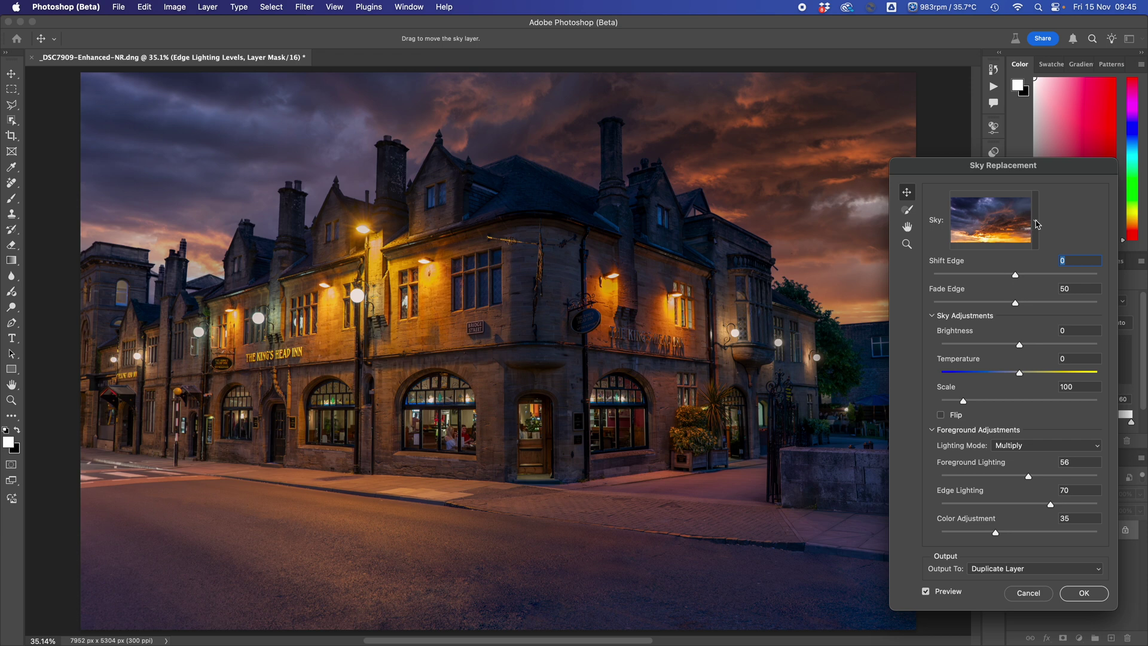
# Step: Browse the available sky images, including the sunset and Blue Skies presets, and keep Stormy Sky Sunset selected
pyautogui.click(1036, 224)
pyautogui.scroll(-15, 1017, 398)
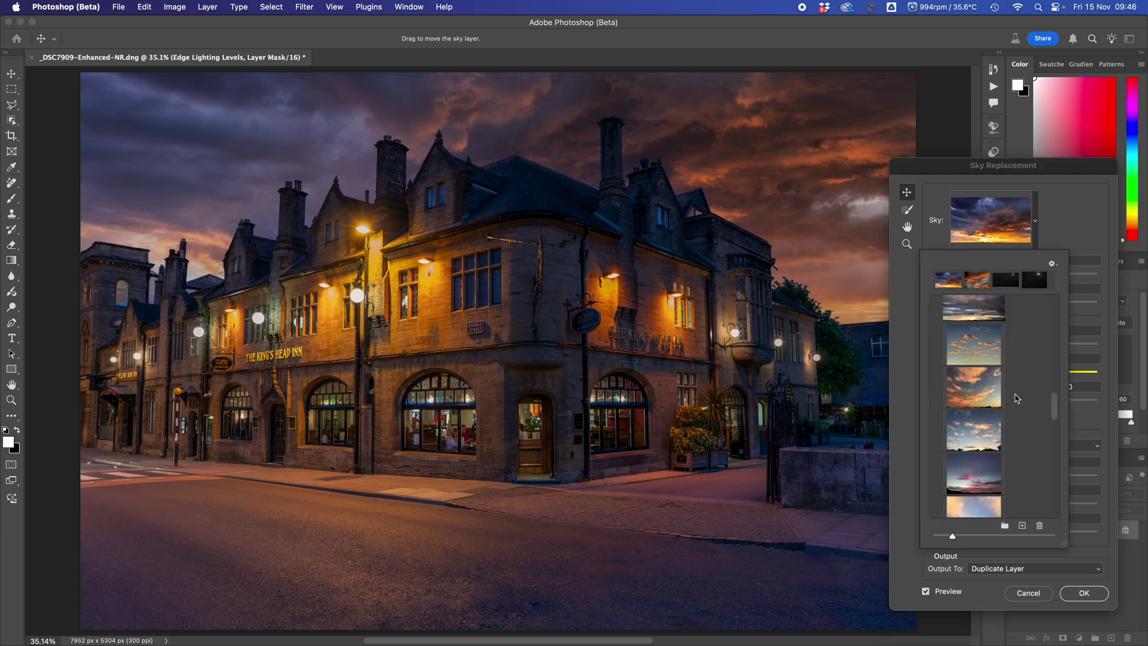
pyautogui.scroll(-3, 1015, 398)
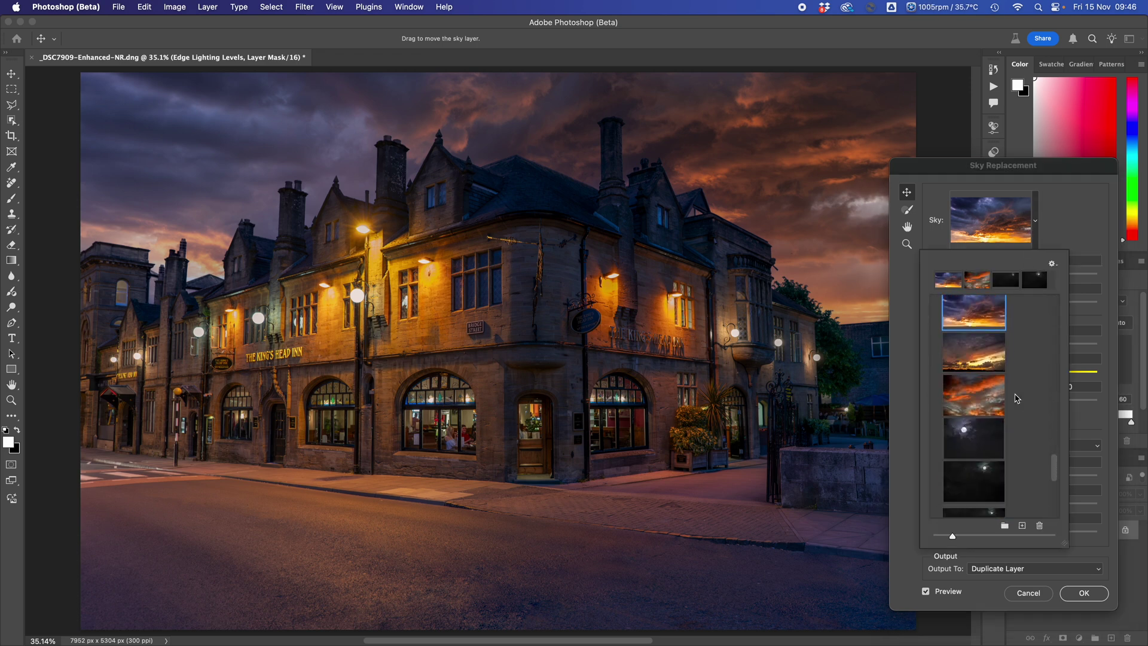
pyautogui.scroll(5, 977, 410)
pyautogui.scroll(-3, 981, 407)
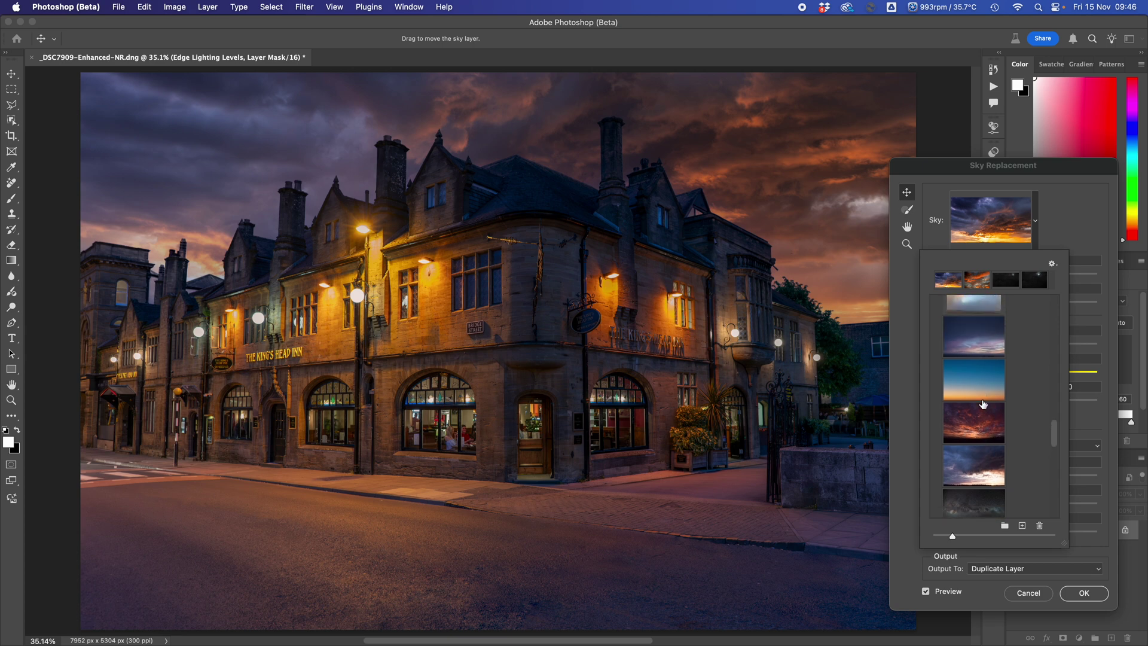
pyautogui.scroll(-1, 983, 404)
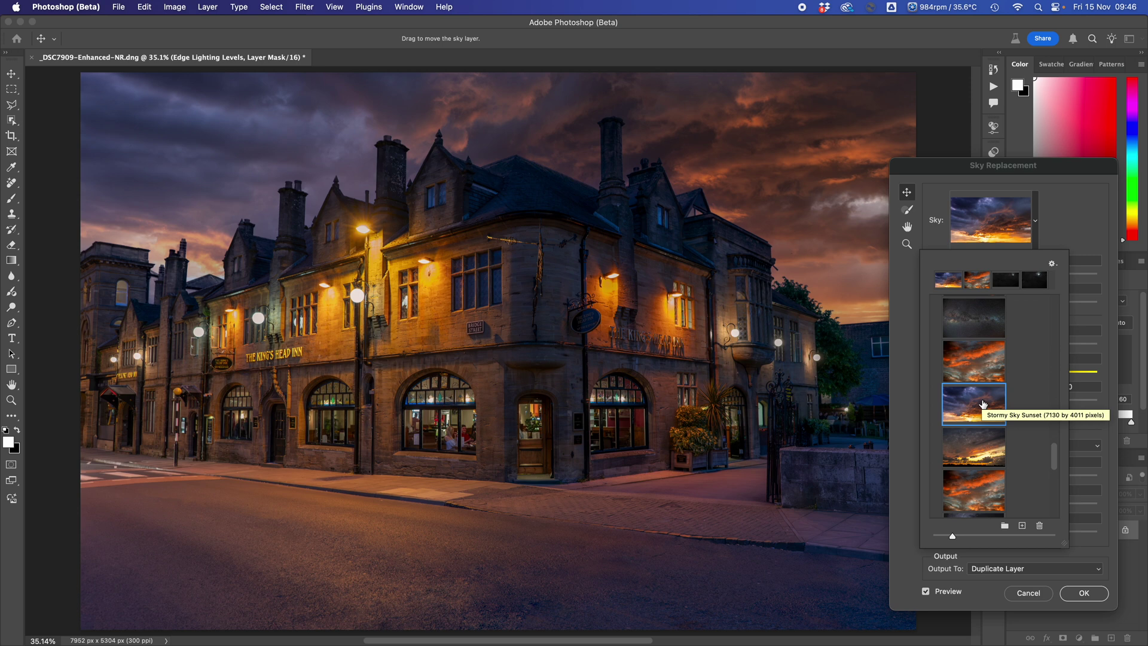
pyautogui.scroll(10, 983, 404)
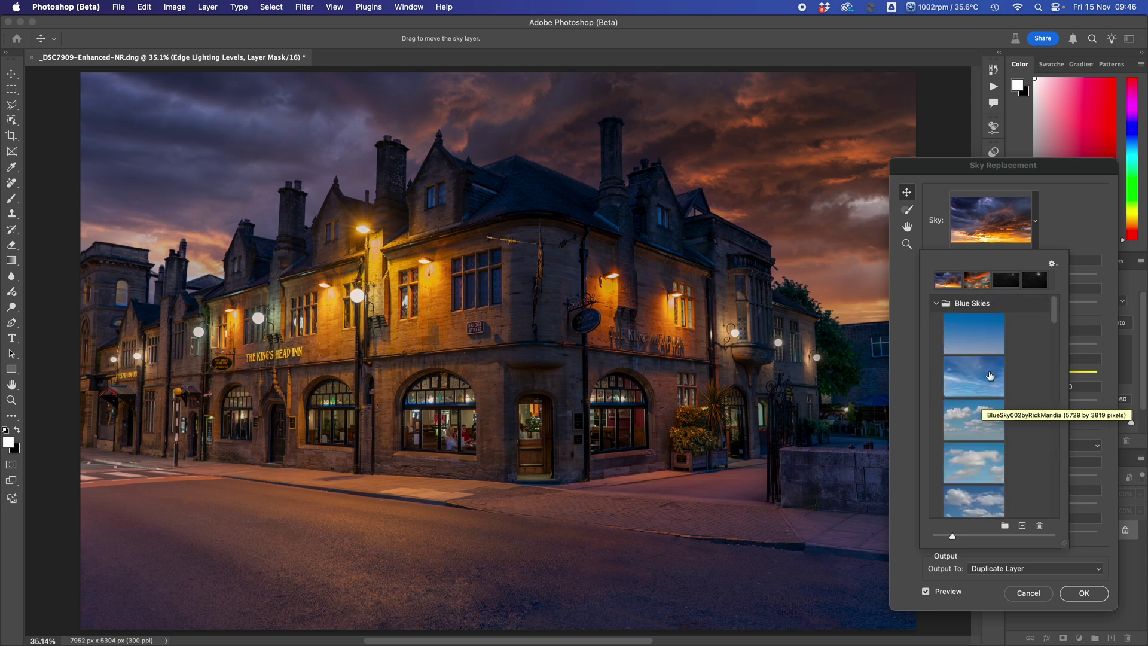
pyautogui.click(1011, 209)
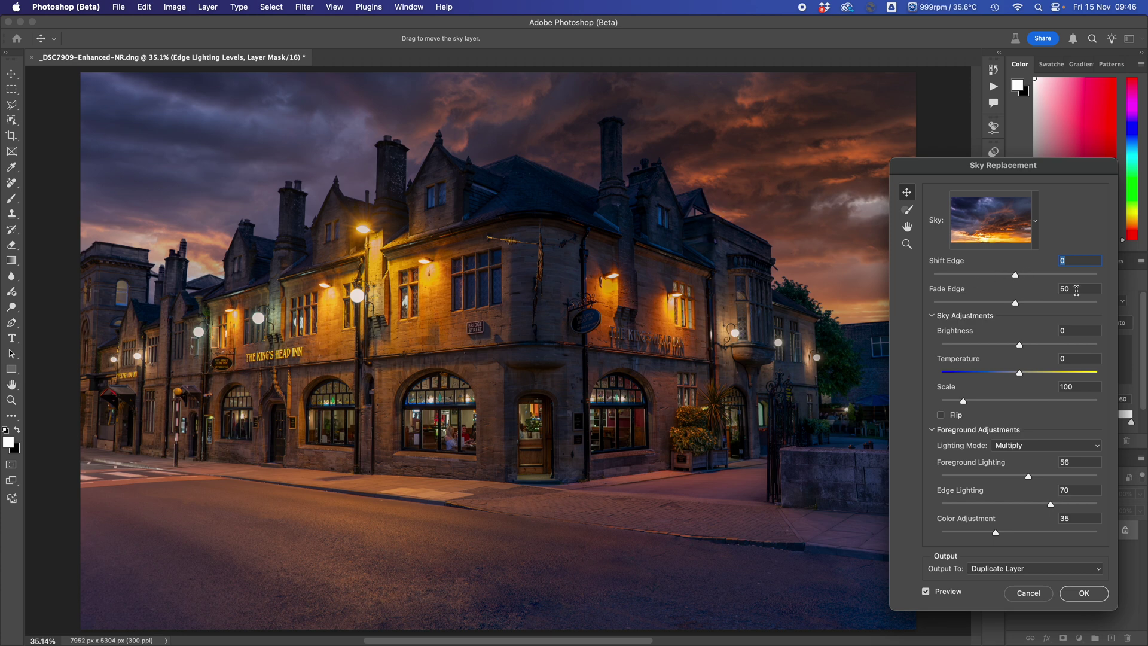
# Step: Try strong edge settings for the replacement sky, ending with Shift Edge at 11 and Fade Edge at 5
pyautogui.write('60')
pyautogui.press('Return')
pyautogui.click(961, 275)
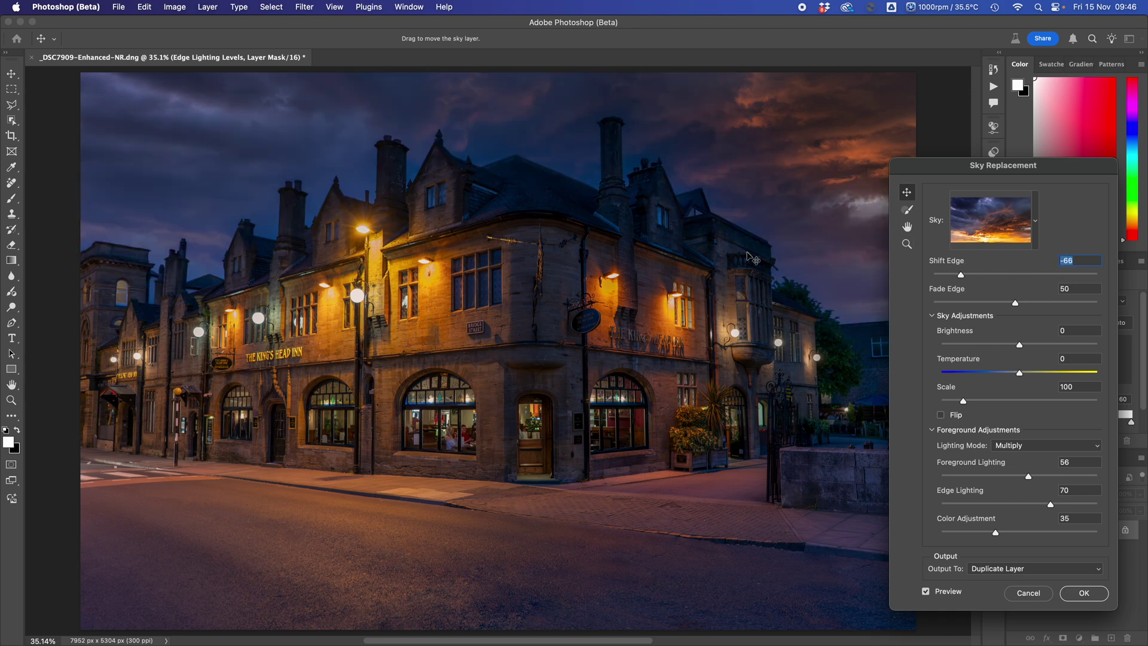
pyautogui.click(1016, 276)
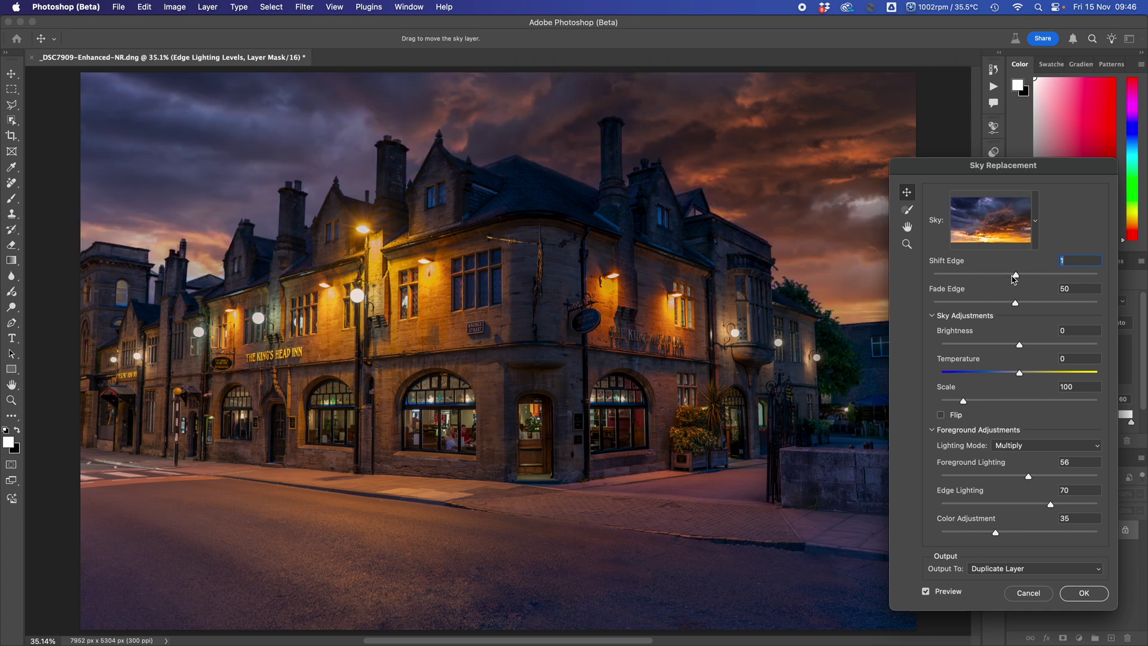
pyautogui.click(1025, 277)
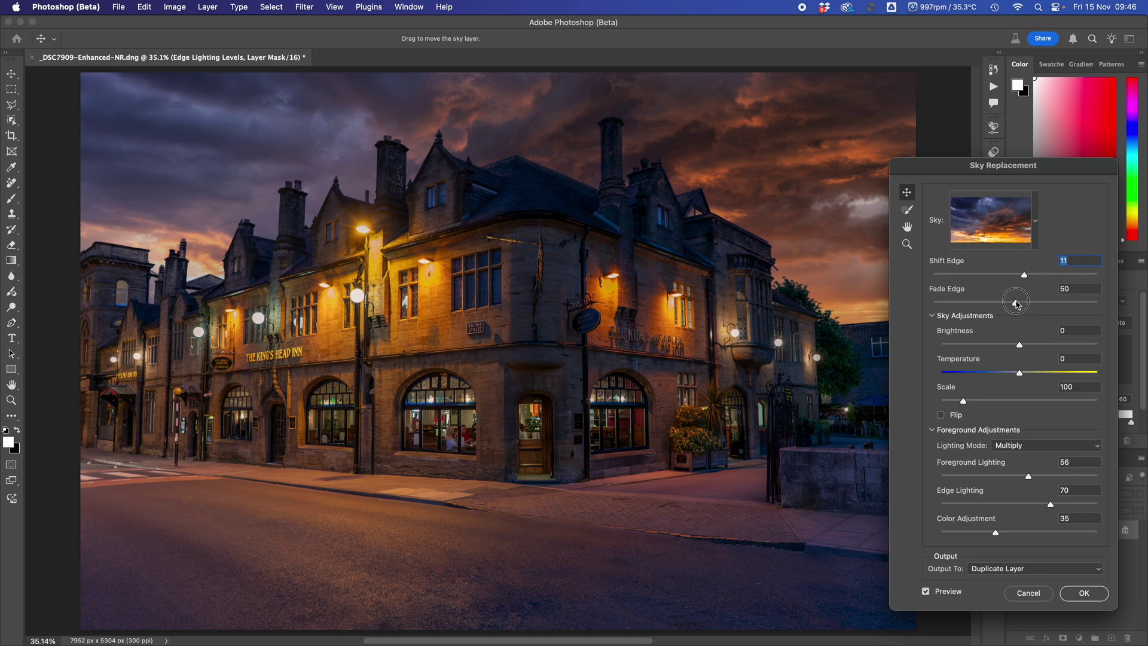
pyautogui.moveTo(1016, 302); pyautogui.dragTo(1103, 304)
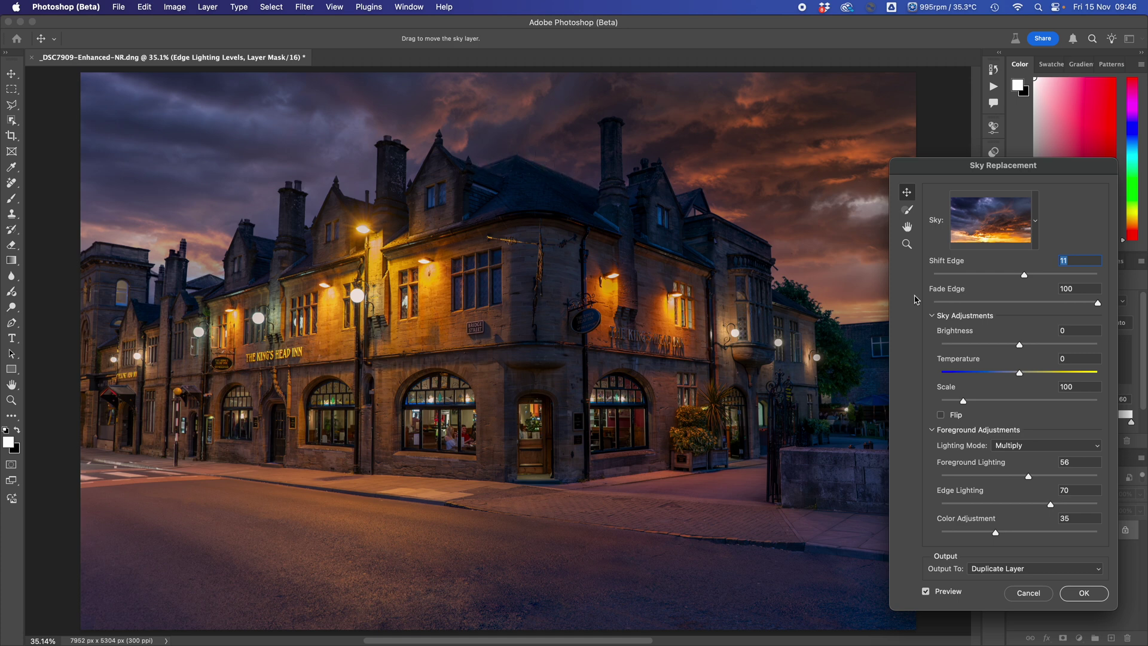
pyautogui.click(943, 303)
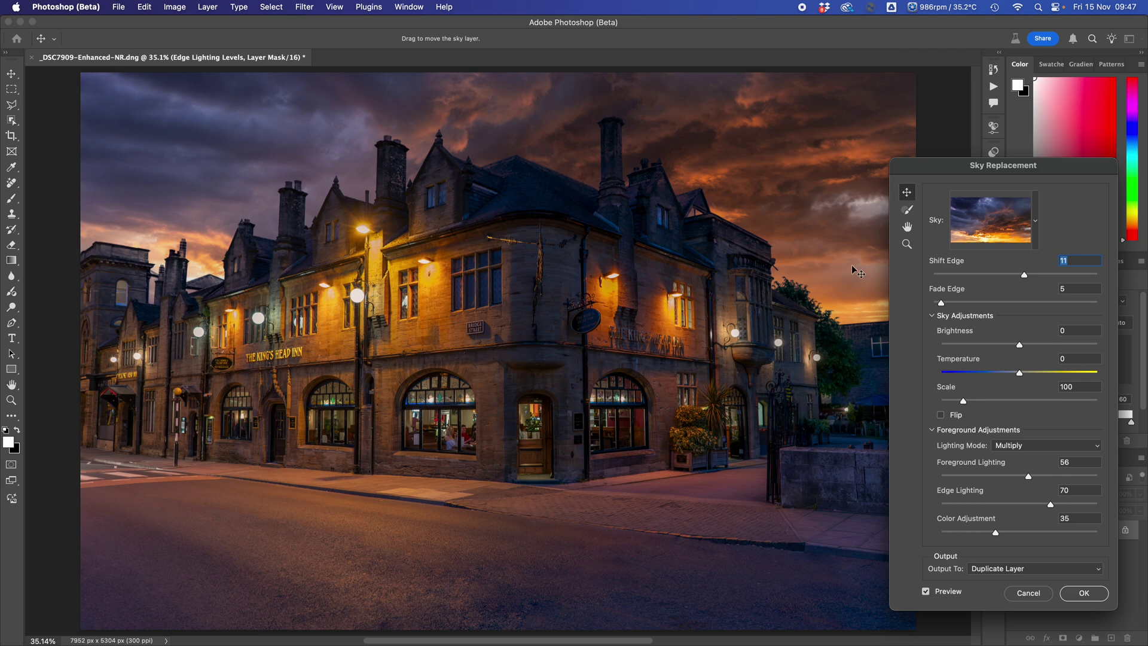
# Step: Flip the replacement sky and try cooler and warmer tones, settling on a Temperature of -15
pyautogui.click(941, 415)
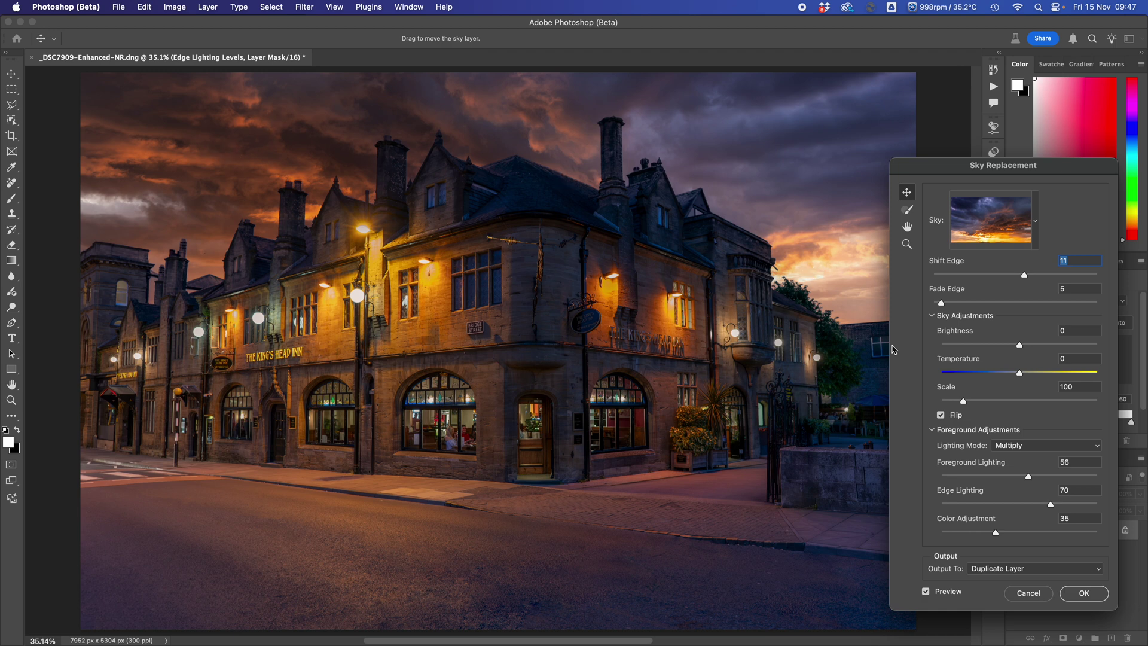
pyautogui.click(1002, 377)
pyautogui.moveTo(994, 377); pyautogui.dragTo(987, 376)
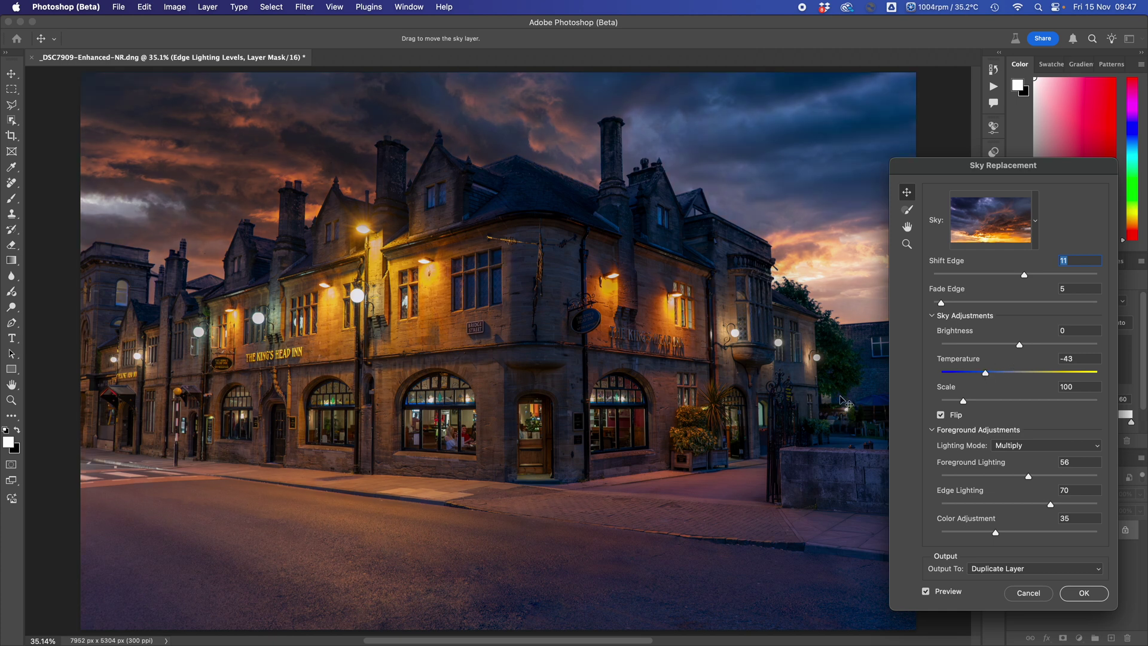
pyautogui.click(1052, 373)
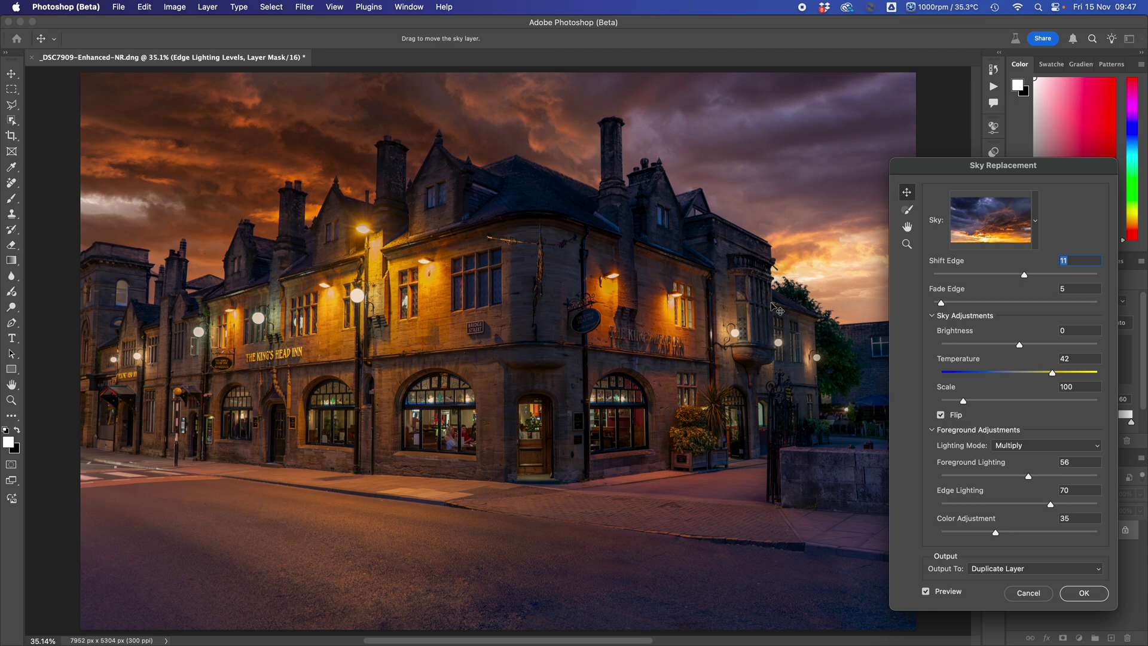
pyautogui.click(1018, 374)
# Step: Try the Screen lighting mode with Fade Edge at 92 and Foreground Lighting at 5
pyautogui.click(1007, 452)
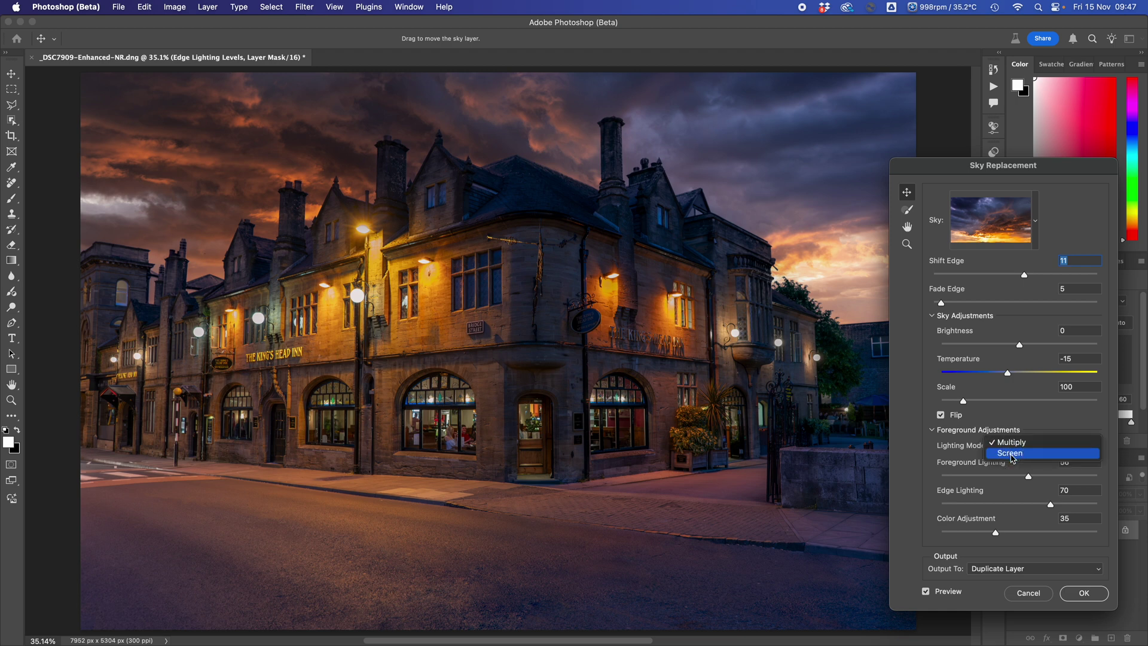
pyautogui.click(1013, 453)
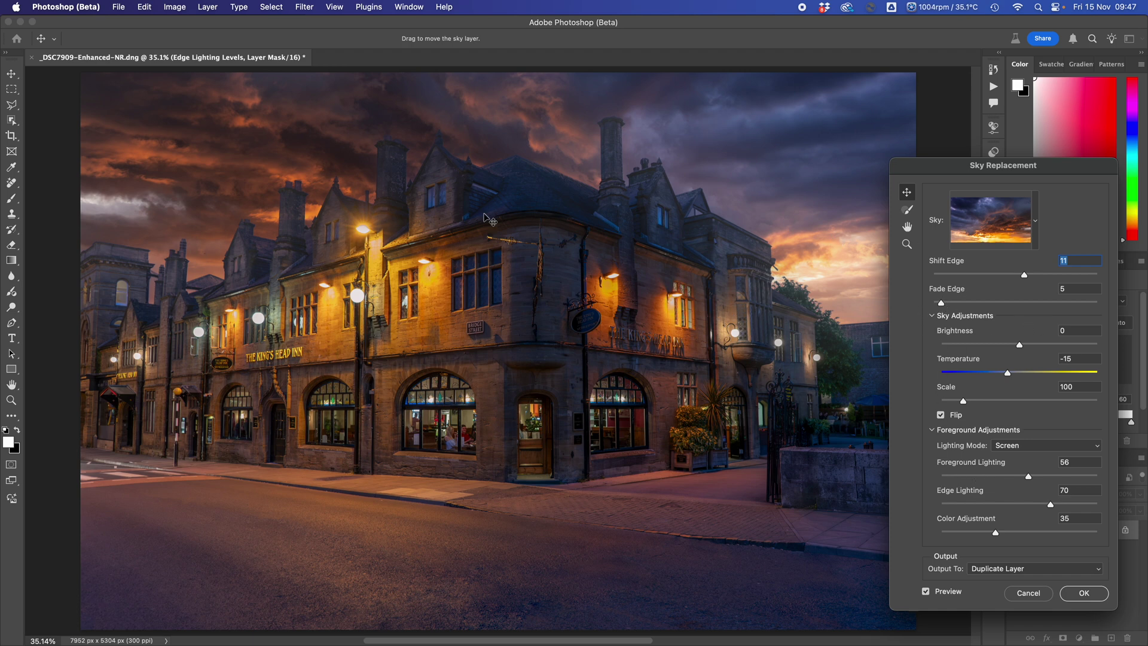
pyautogui.click(1085, 303)
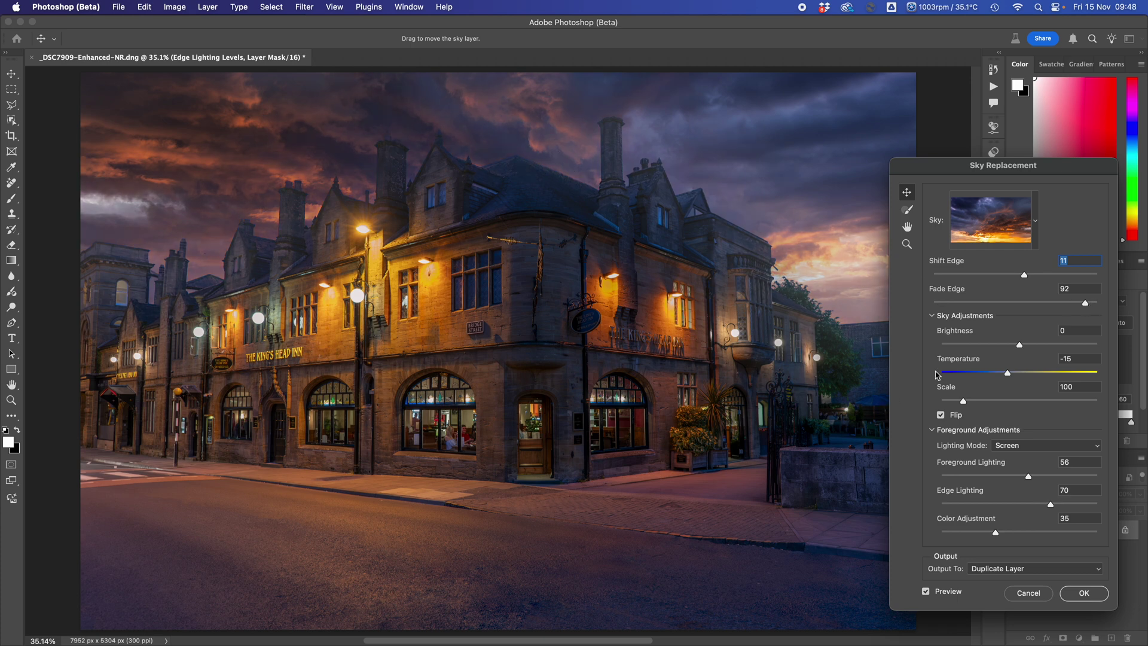
pyautogui.click(949, 476)
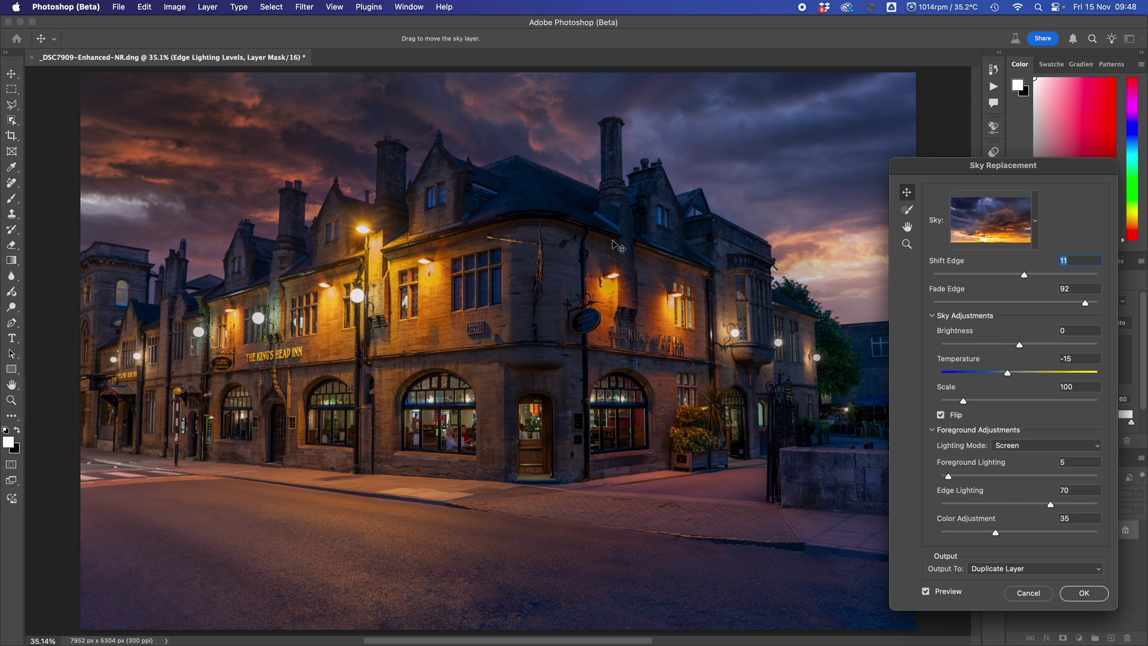
# Step: Try Fade Edge at 21 and Edge Lighting at 8 and then 94
pyautogui.click(1011, 303)
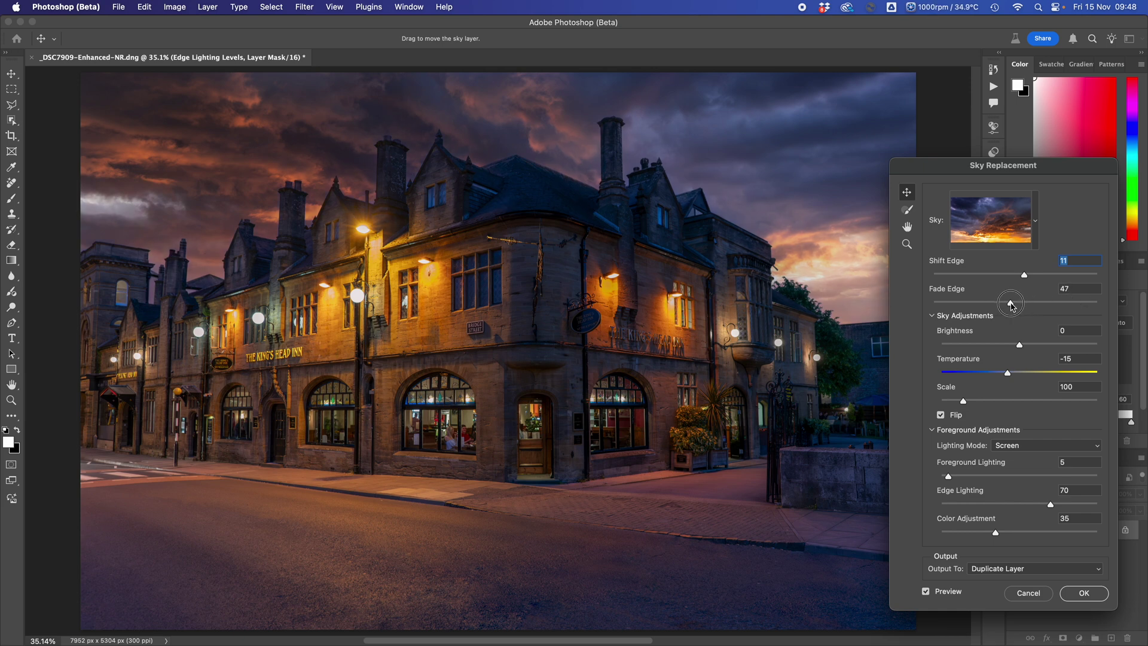
pyautogui.moveTo(1012, 304); pyautogui.dragTo(964, 305)
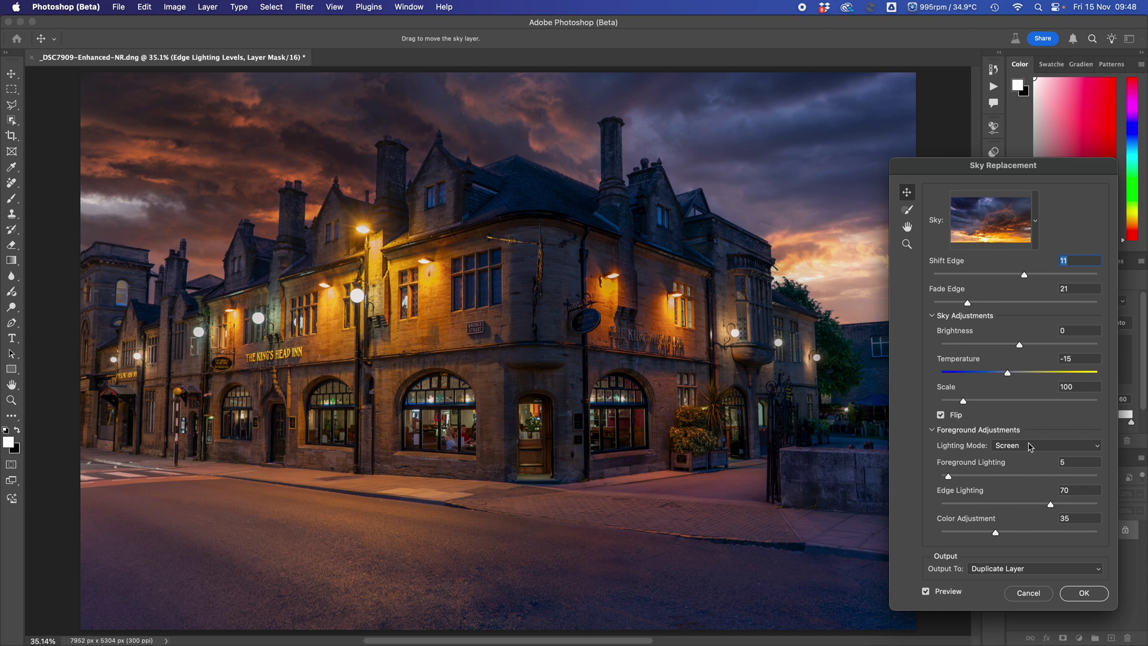
pyautogui.click(953, 505)
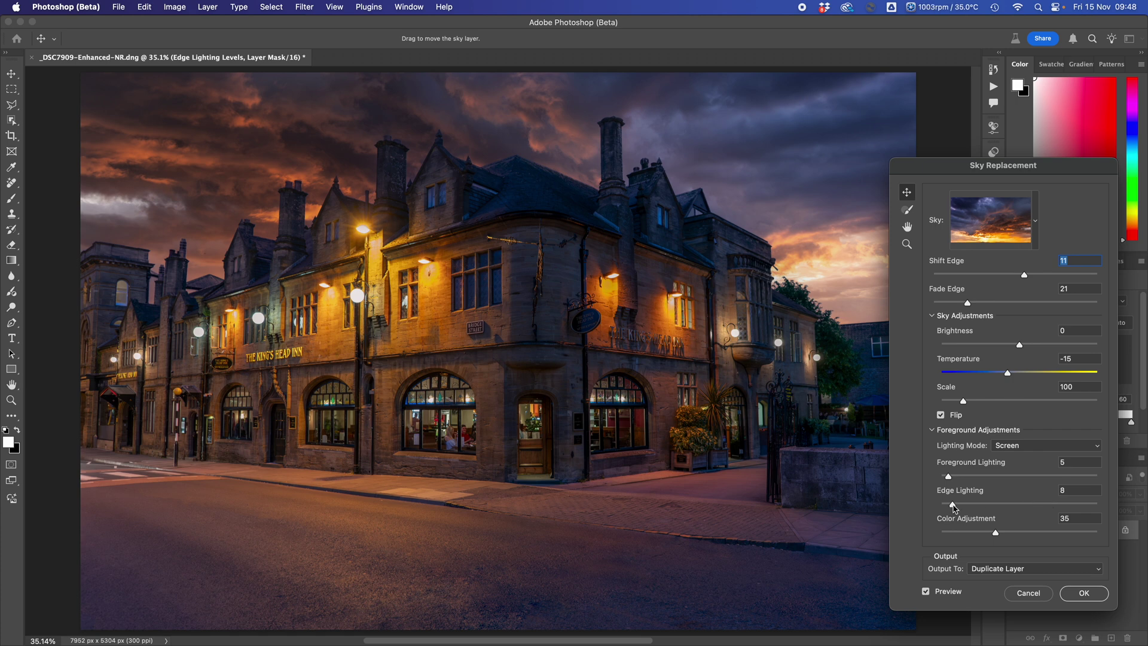
pyautogui.click(1088, 506)
# Step: Switch the foreground lighting mode back to Multiply and set Fade Edge to 9
pyautogui.click(1021, 454)
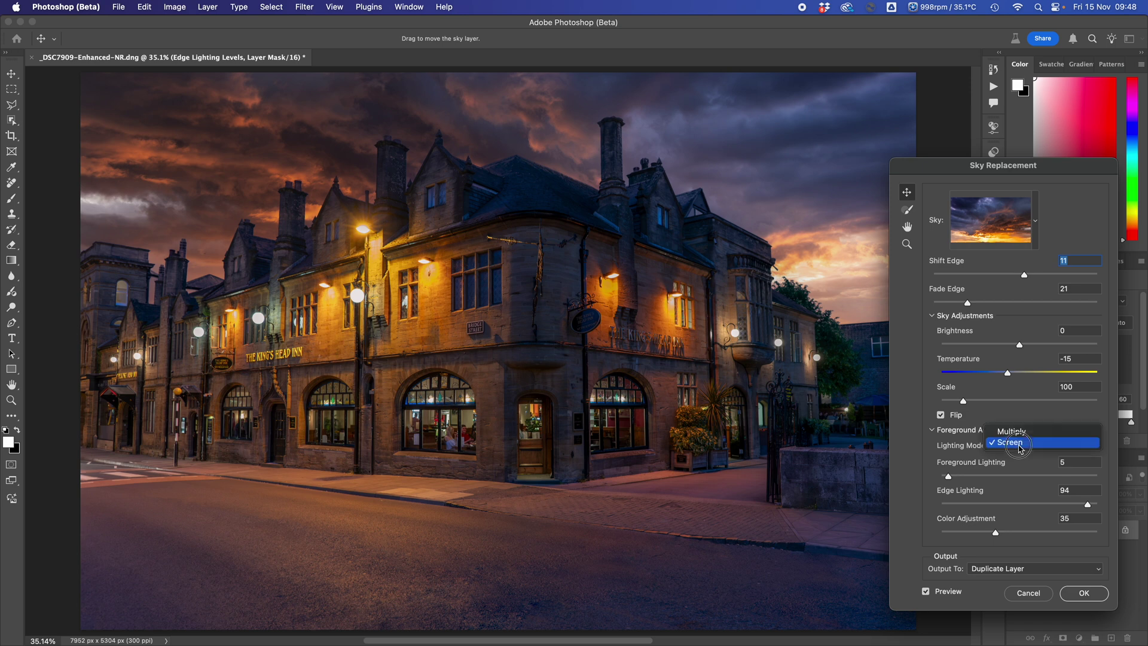
pyautogui.click(1020, 435)
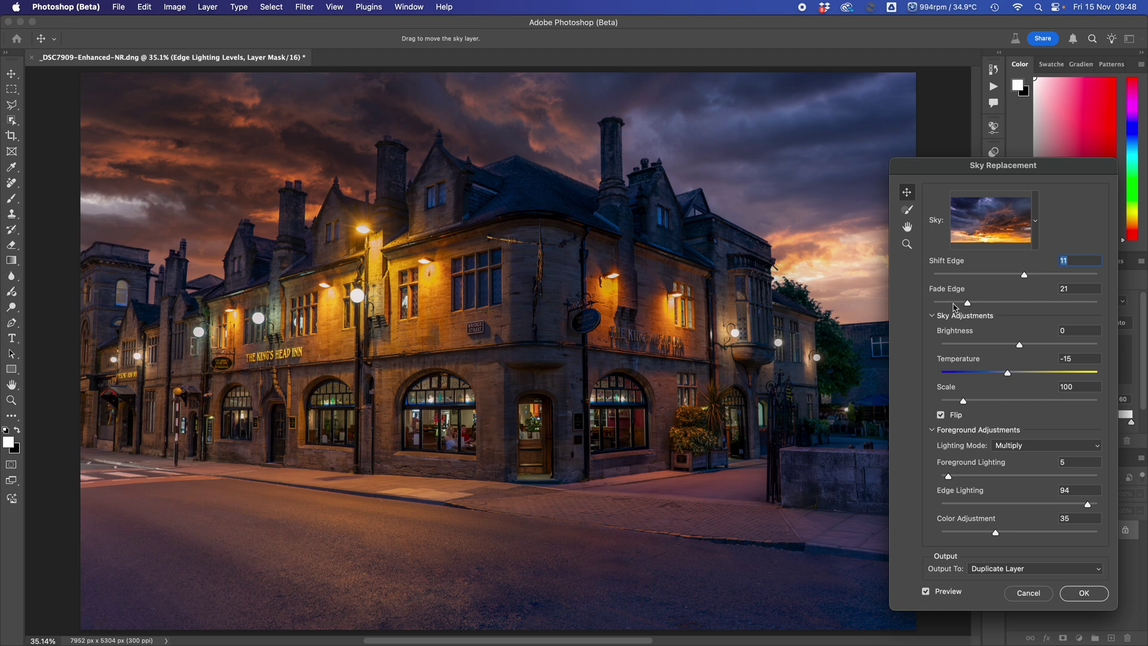
pyautogui.moveTo(968, 302); pyautogui.dragTo(948, 303)
# Step: Try different edge lighting strengths, settling on Edge Lighting 80, and set Foreground Lighting to 84
pyautogui.moveTo(1034, 507); pyautogui.dragTo(1031, 506)
pyautogui.click(962, 506)
pyautogui.click(1016, 506)
pyautogui.moveTo(1017, 506); pyautogui.dragTo(1068, 508)
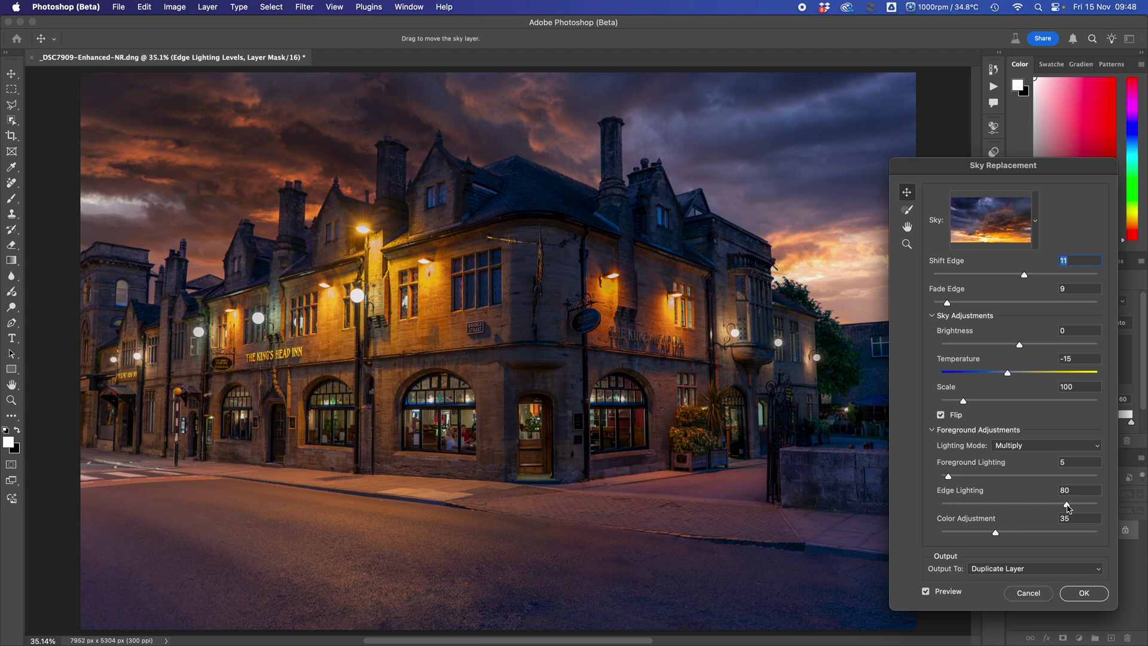
pyautogui.click(1075, 477)
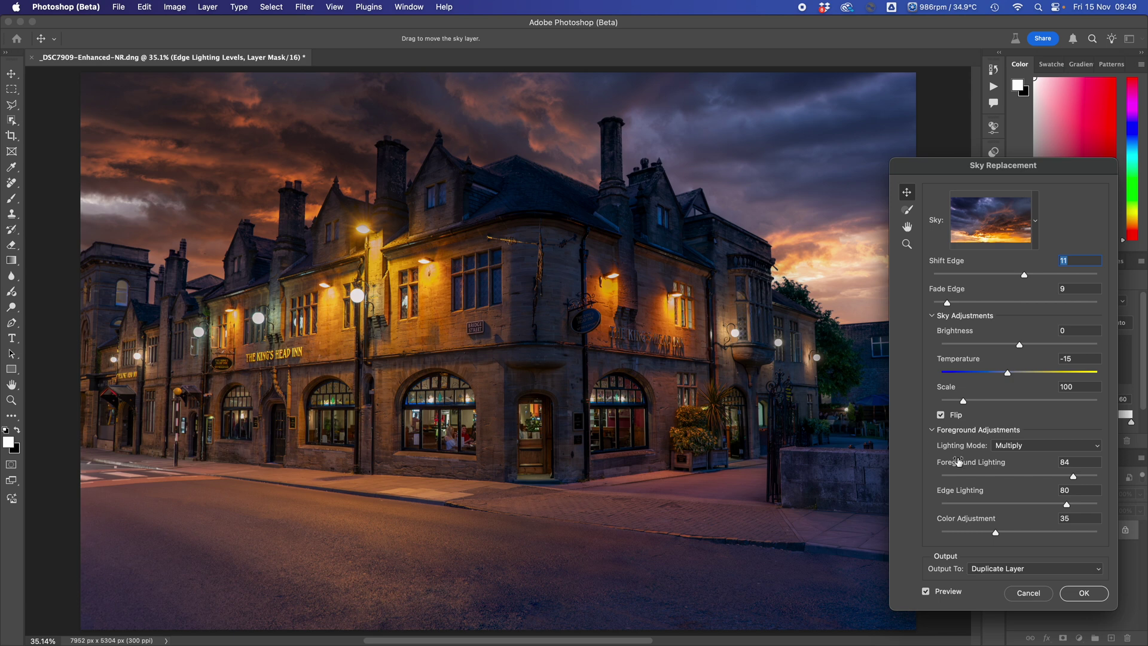
# Step: Set the sky replacement's Foreground Lighting to 49, try Color Adjustment at 84, and settle on 33
pyautogui.moveTo(1003, 474); pyautogui.dragTo(1018, 476)
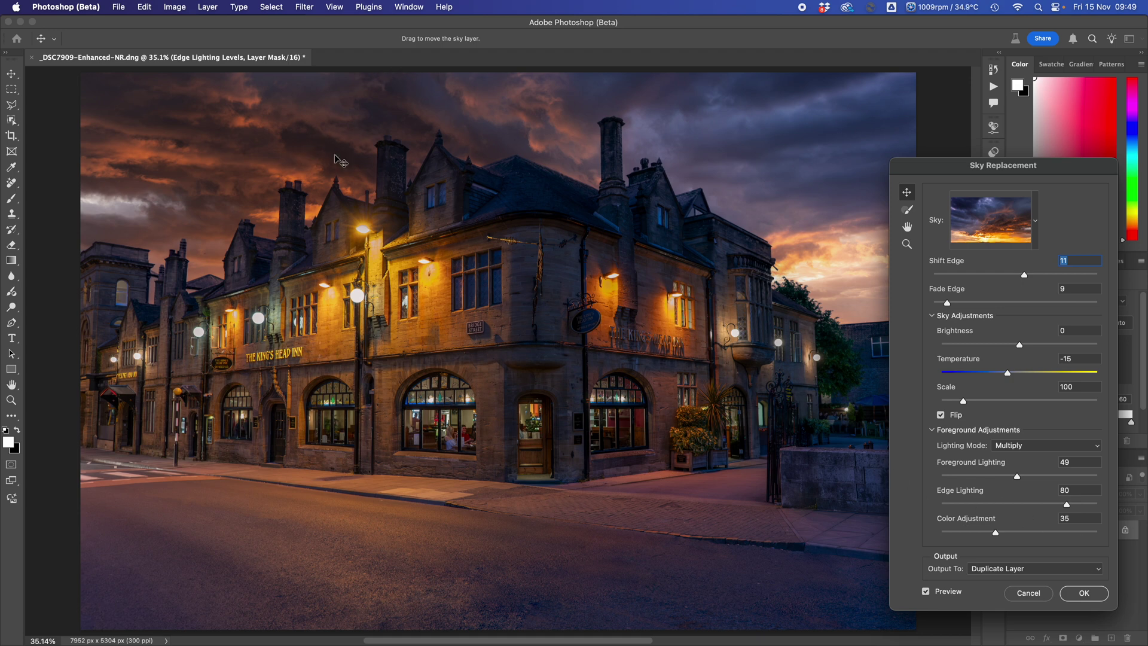
pyautogui.click(1073, 532)
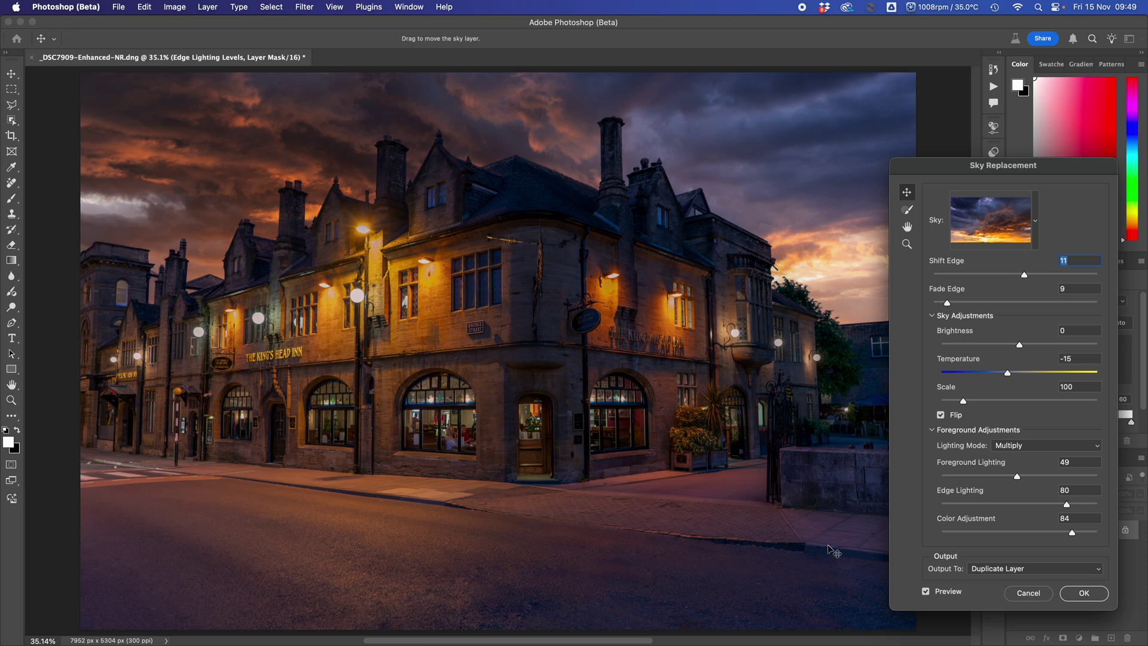
pyautogui.click(978, 532)
pyautogui.moveTo(979, 532); pyautogui.dragTo(994, 535)
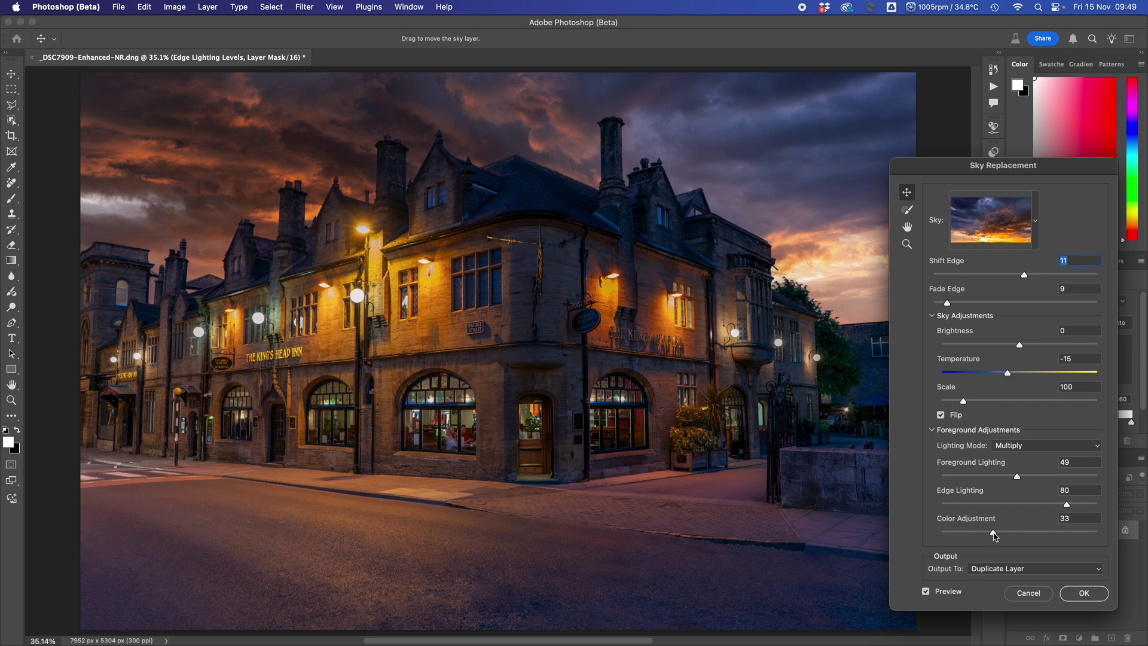
# Step: Try the New Layers output, switch the output back to Duplicate Layer, and apply the sky replacement
pyautogui.click(1010, 570)
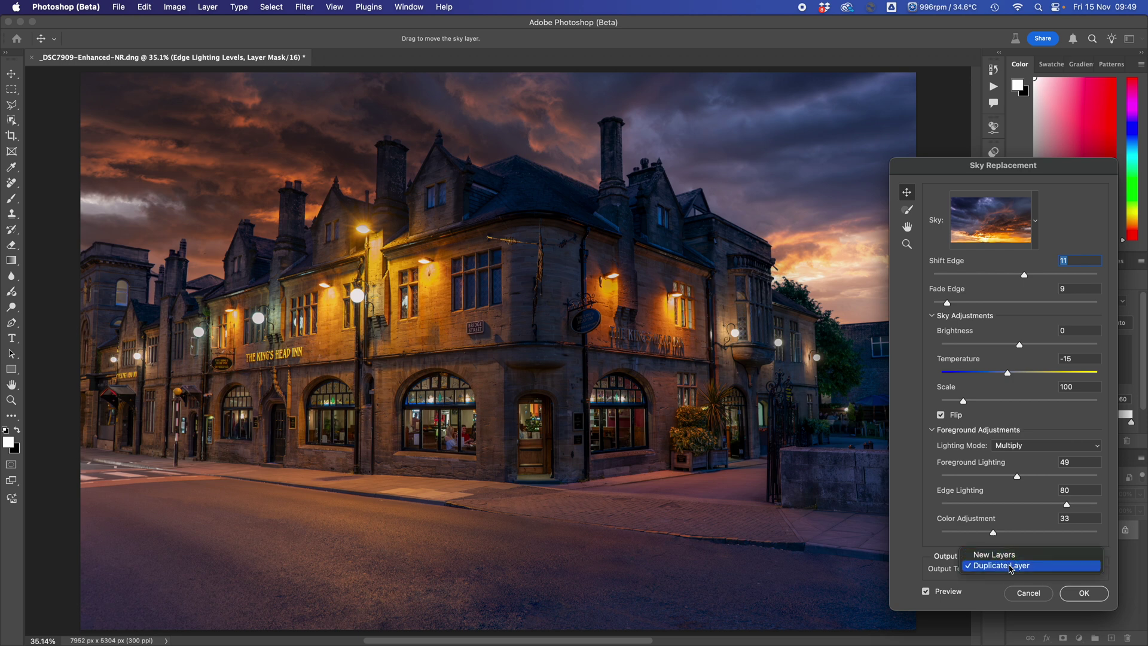
pyautogui.click(1010, 556)
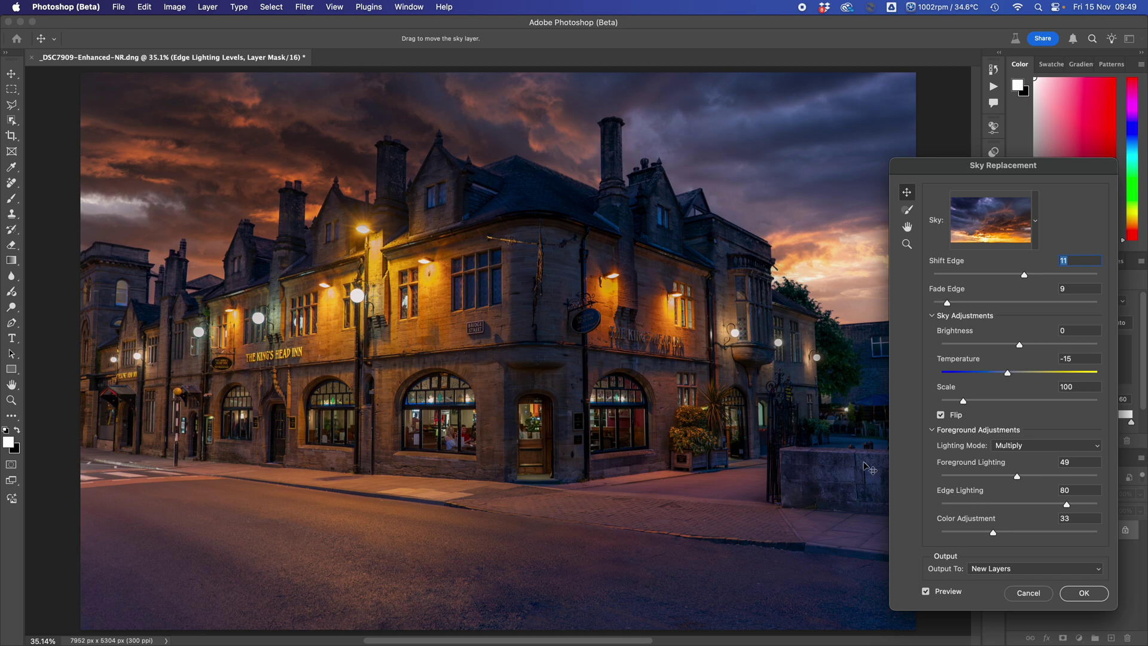
pyautogui.click(1009, 568)
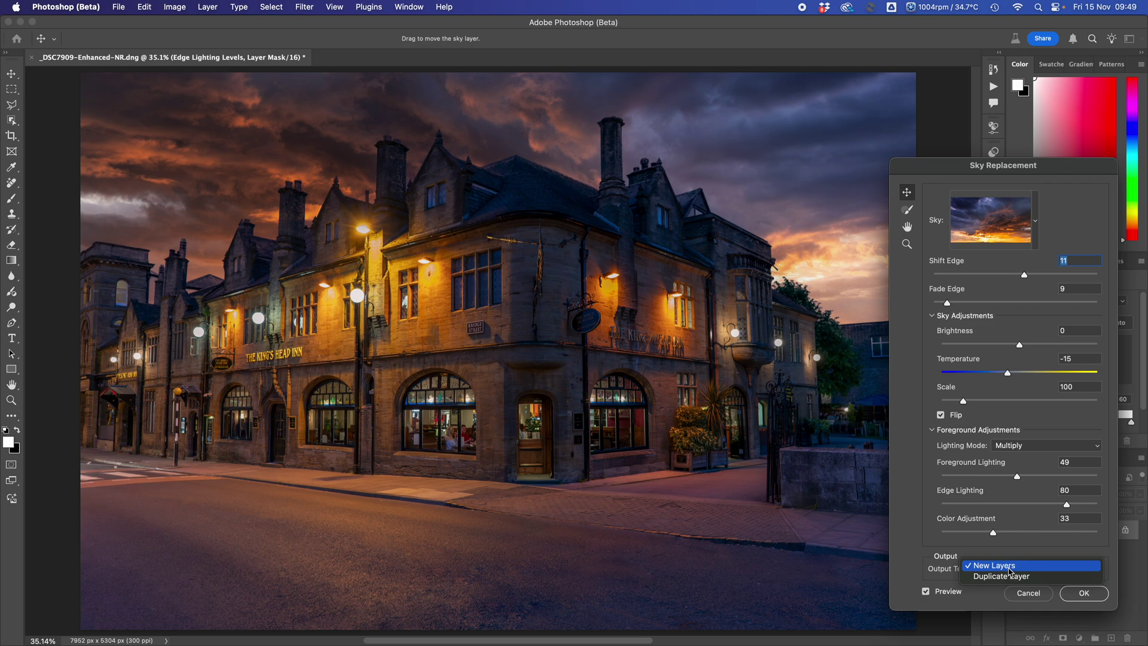
pyautogui.click(1014, 576)
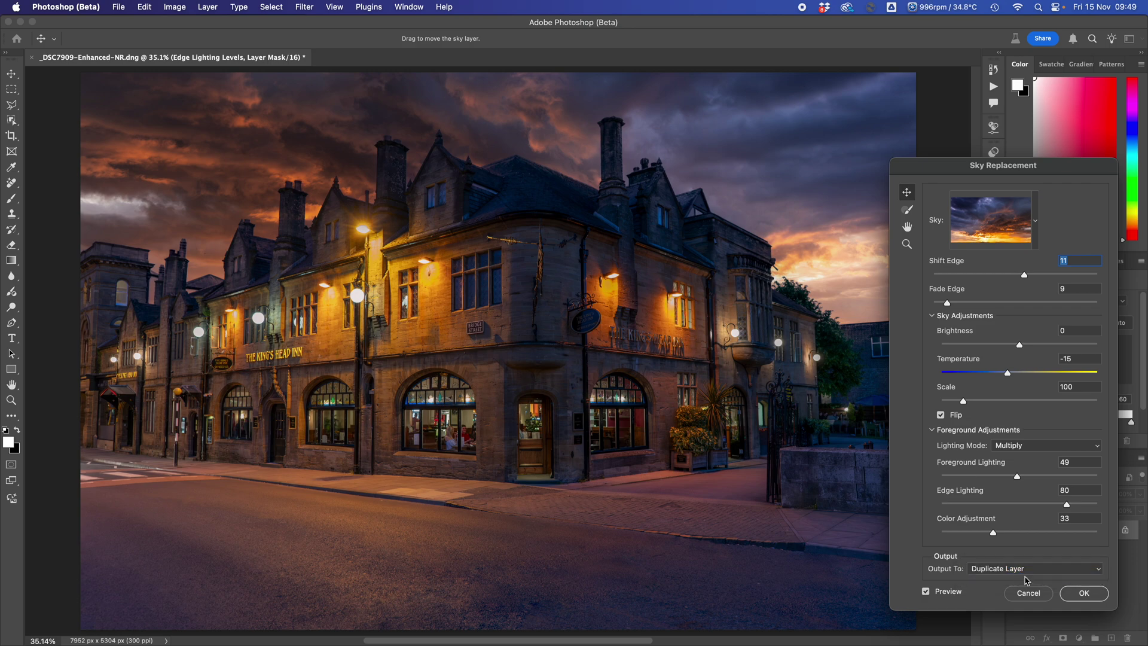
pyautogui.click(1073, 596)
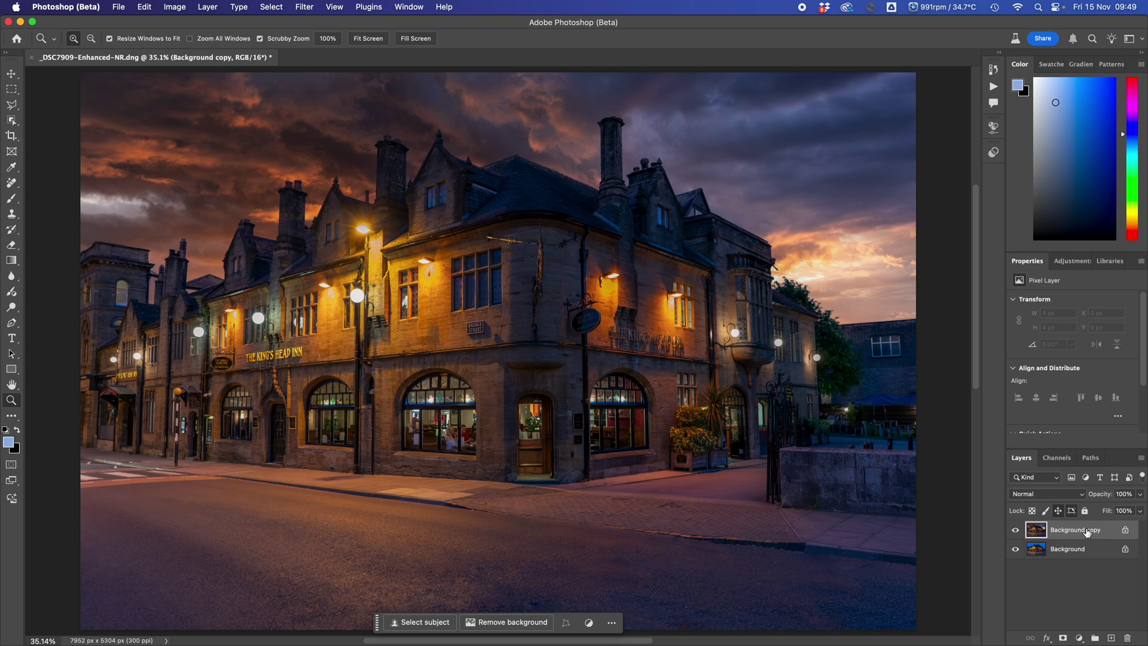
# Step: Hide and show the Background copy layer to compare the new sky with the original
pyautogui.click(1016, 533)
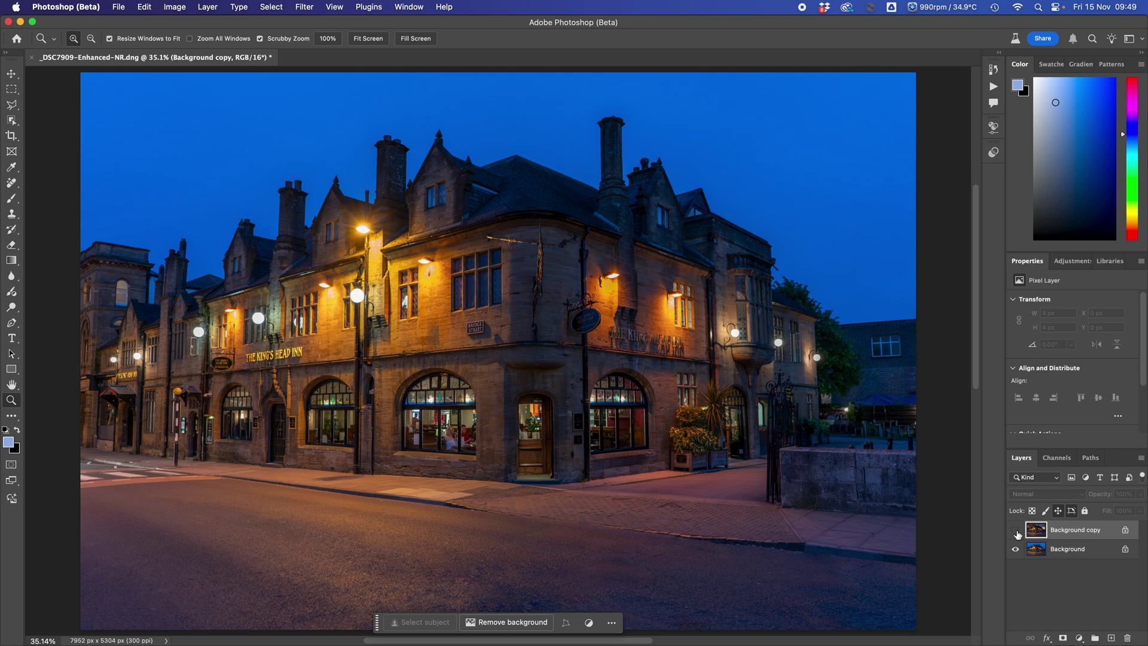
pyautogui.click(1017, 532)
pyautogui.moveTo(1075, 625)
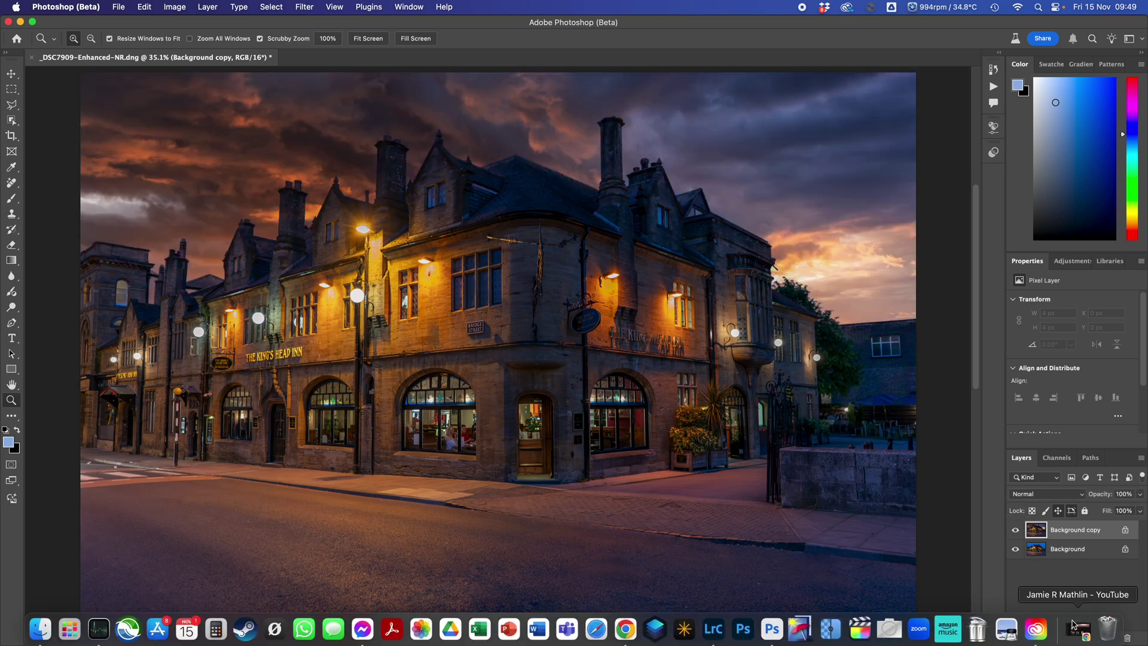
# Step: Delete the original Background layer and save the edited image
pyautogui.click(1070, 553)
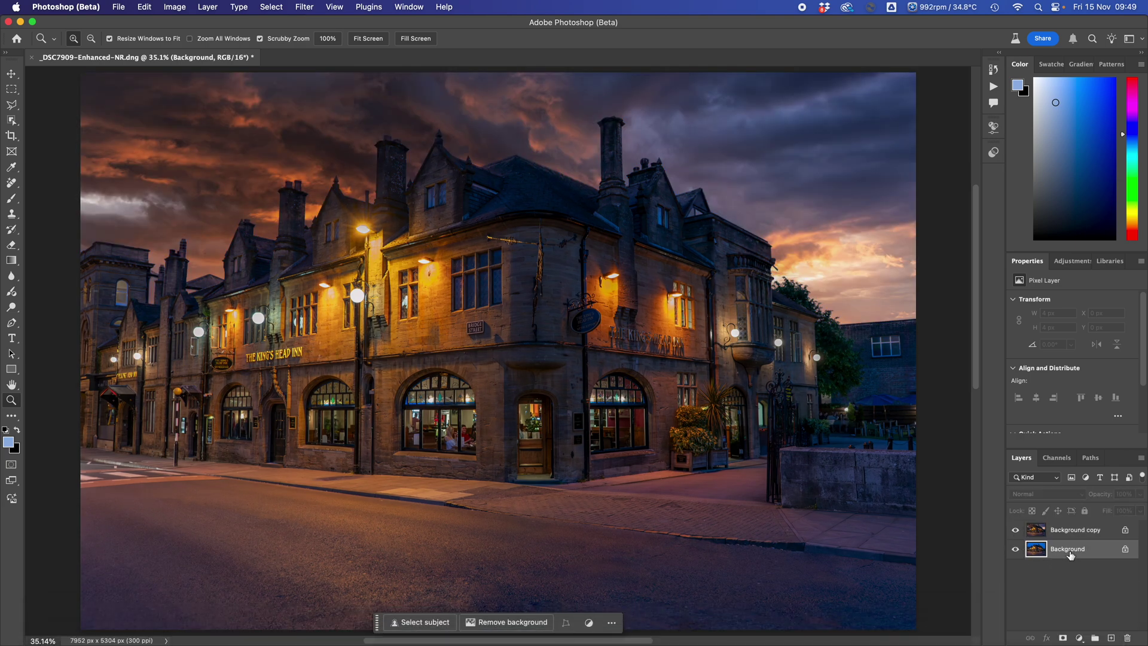
pyautogui.rightClick(1070, 555)
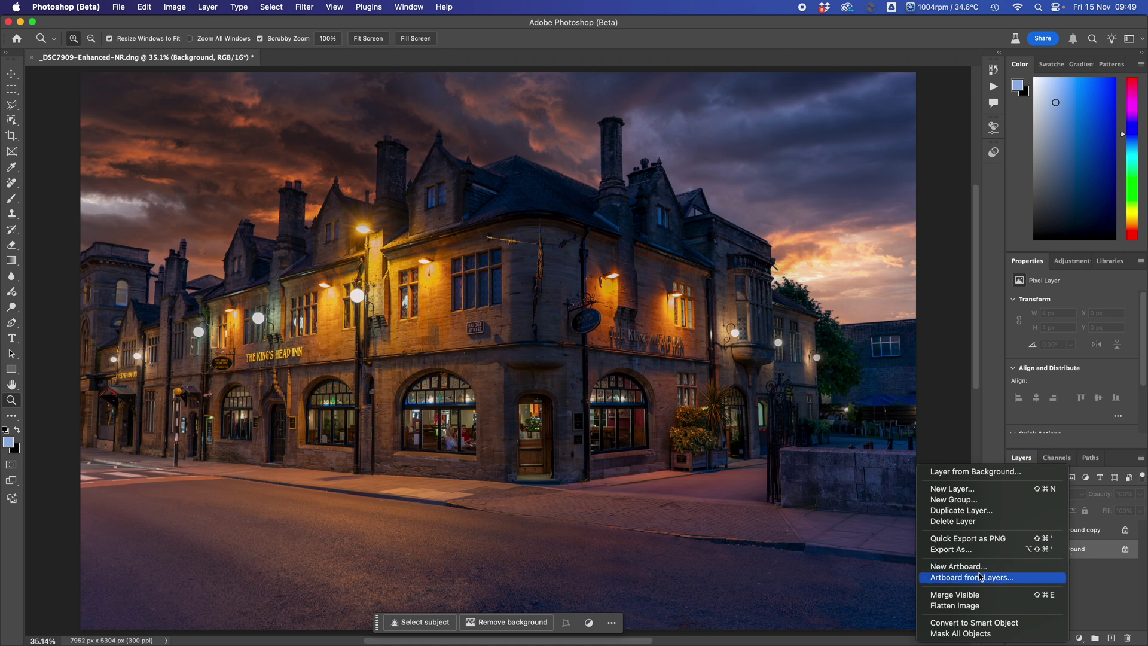
pyautogui.click(957, 520)
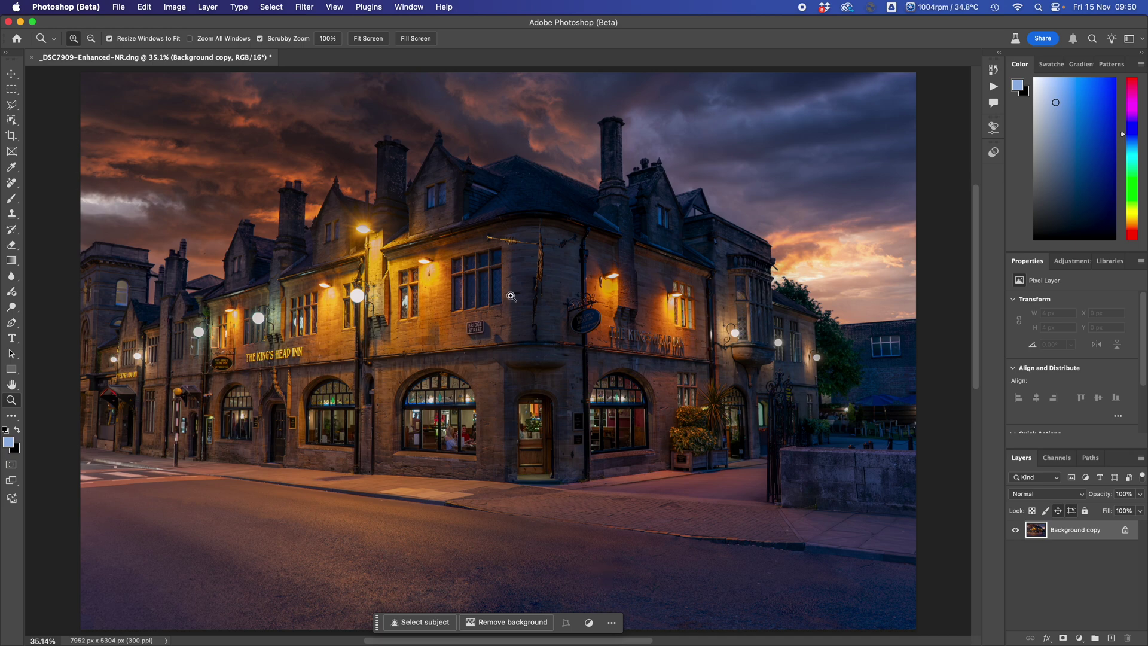
pyautogui.click(119, 8)
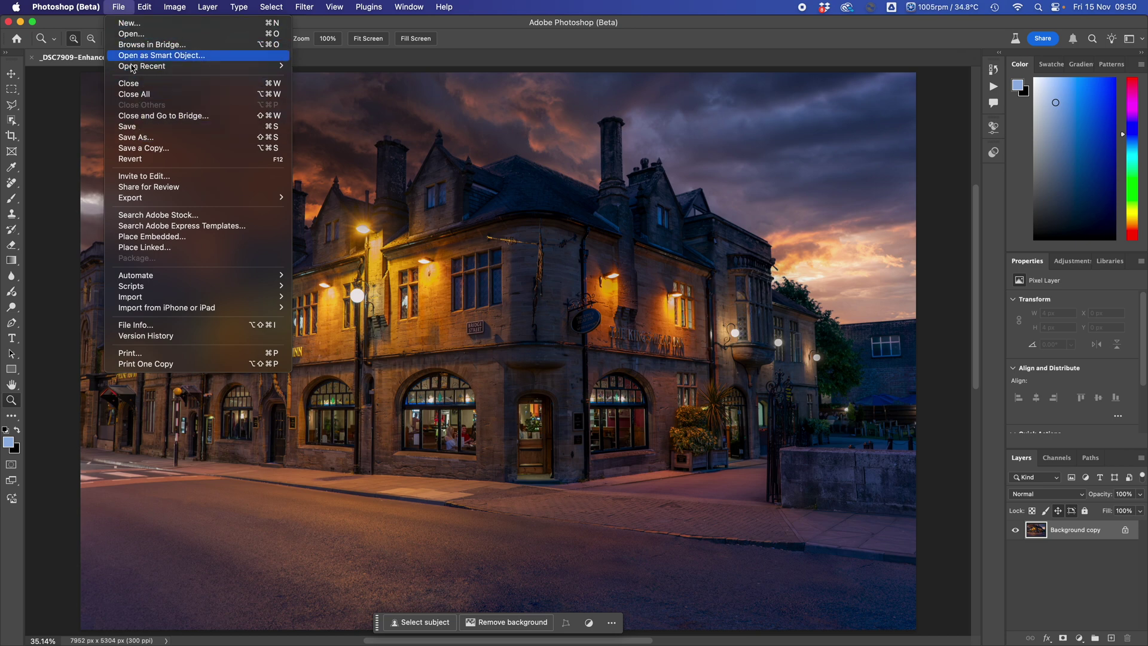
pyautogui.click(135, 128)
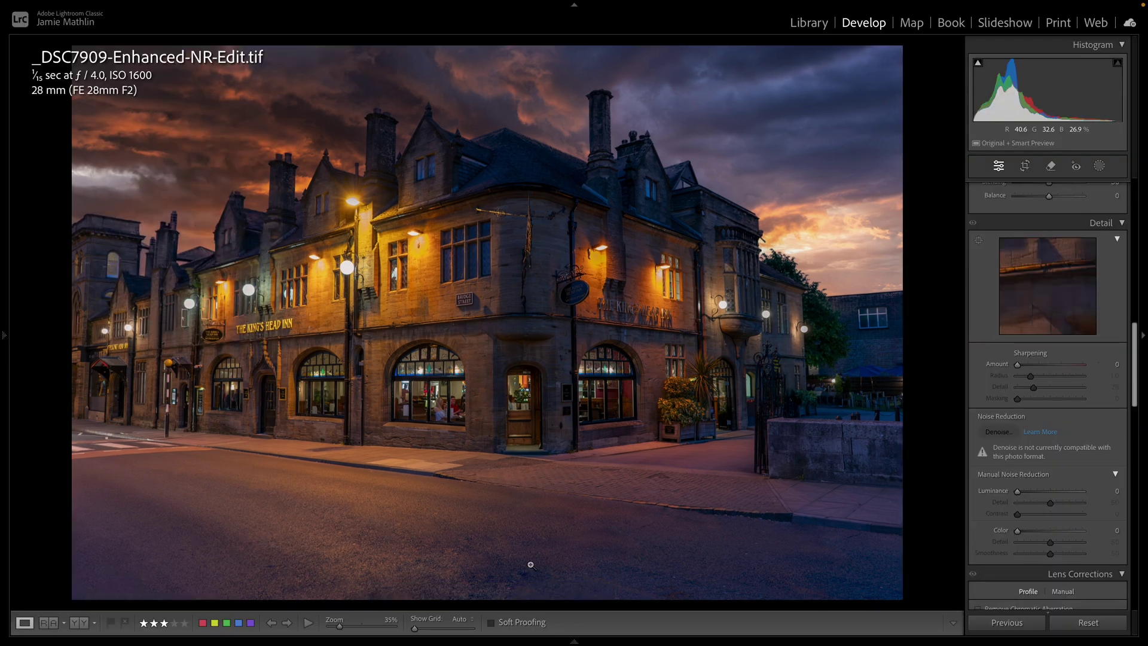
# Step: Switch to Lightroom Classic, inspect the inn's windows up close, and apply the Auto Upright transform to the edited photo
pyautogui.click(395, 419)
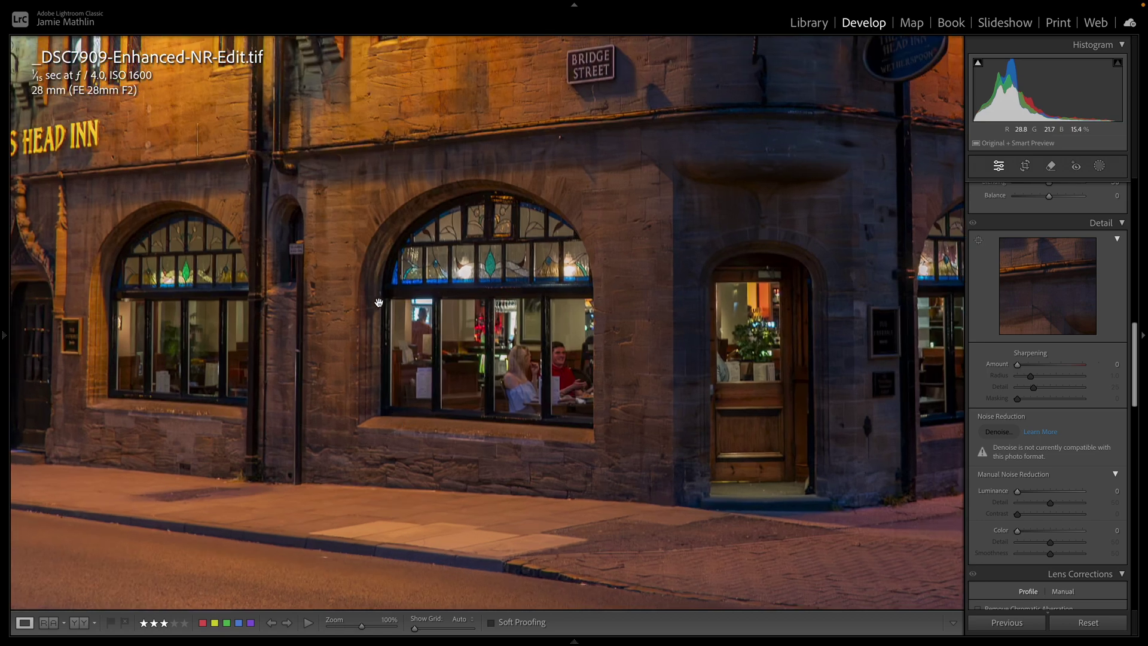
pyautogui.click(491, 383)
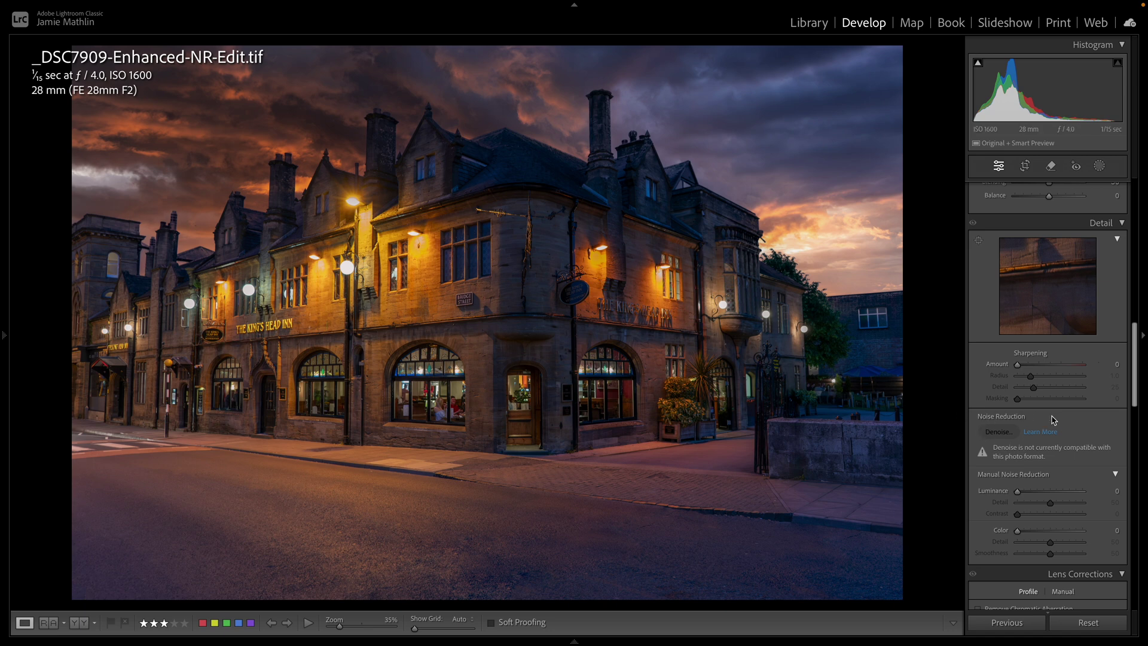
pyautogui.scroll(-3, 1054, 421)
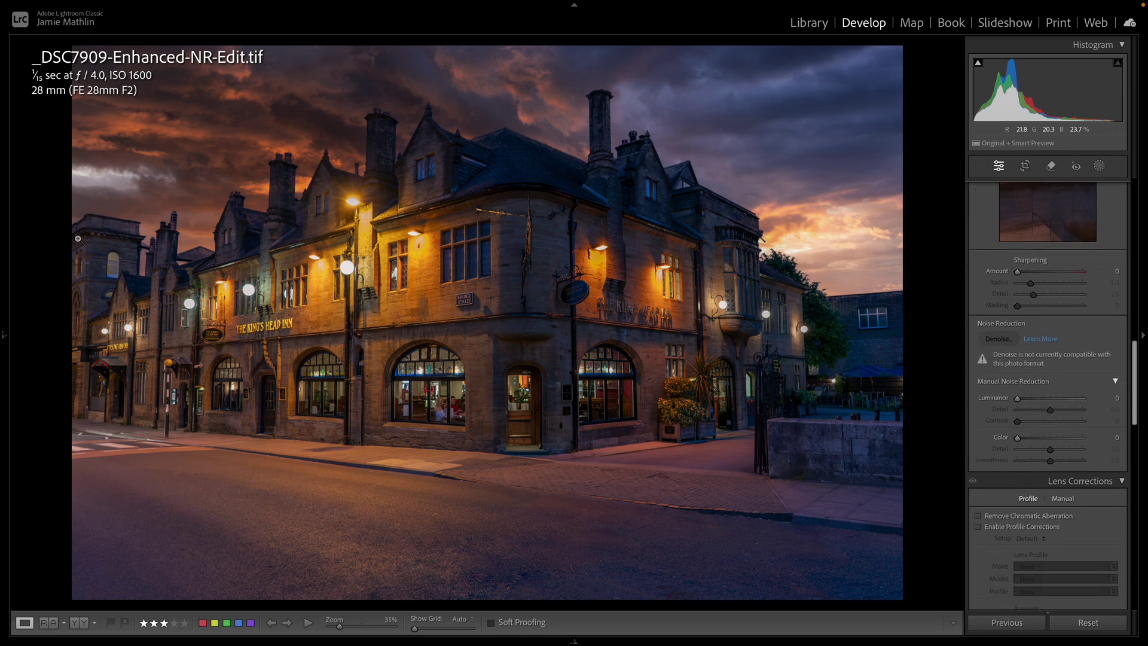
pyautogui.scroll(-9, 1048, 389)
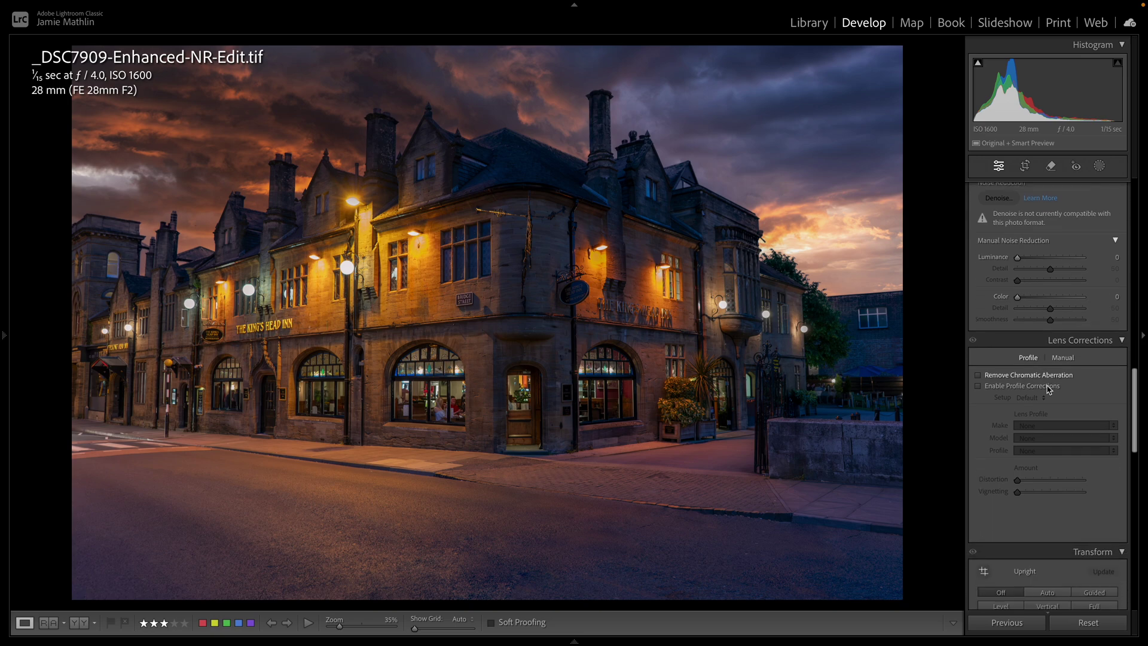
pyautogui.scroll(-4, 1048, 390)
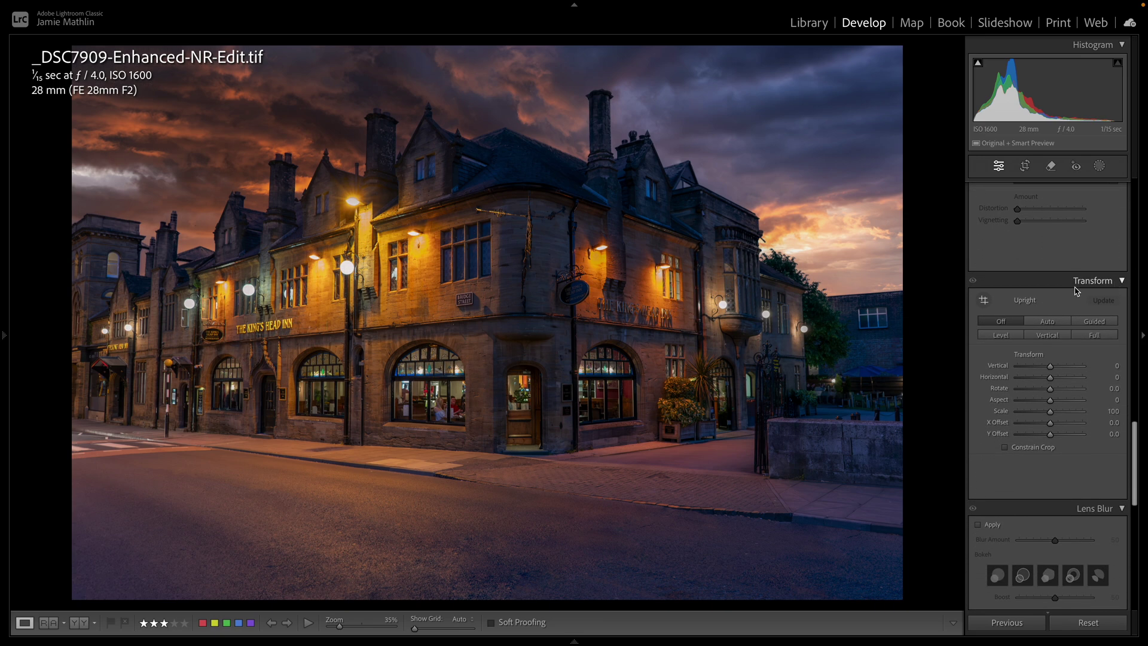
pyautogui.click(1047, 324)
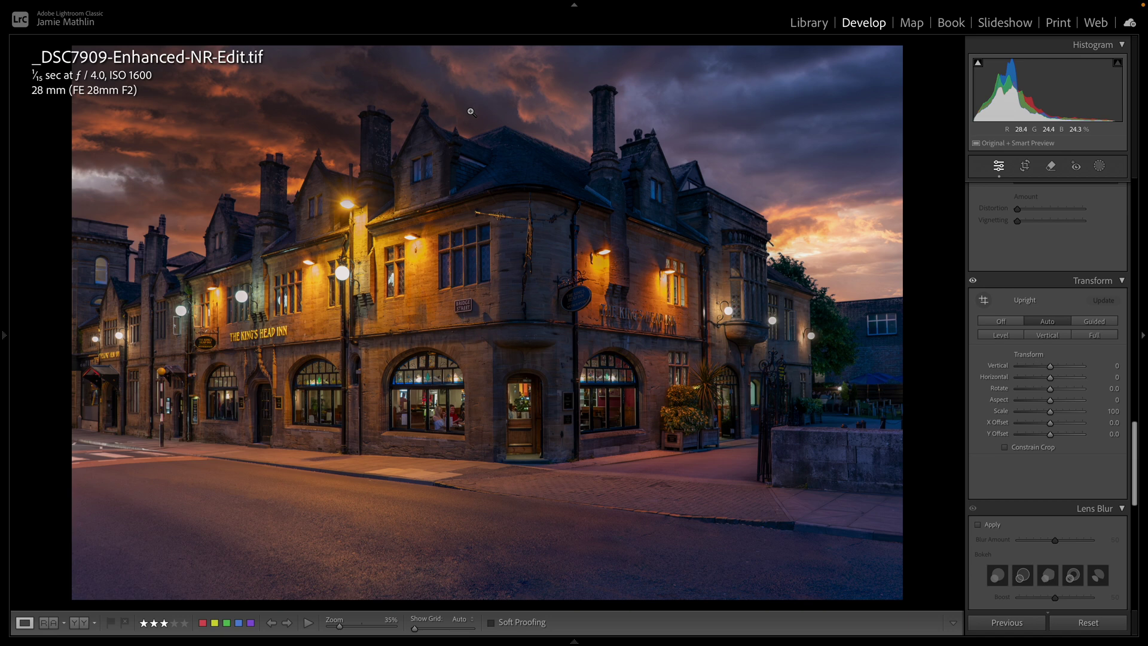
# Step: Create a Select Sky mask and invert it to target the building and street
pyautogui.click(1099, 166)
pyautogui.click(1049, 215)
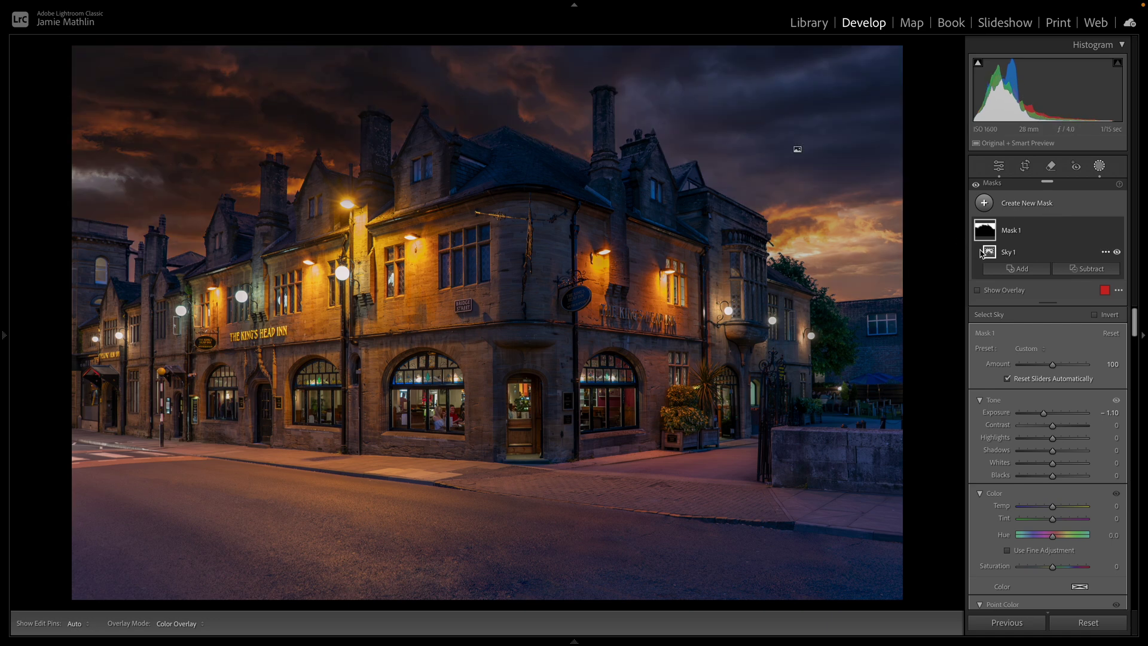
pyautogui.moveTo(990, 253)
pyautogui.click(1094, 314)
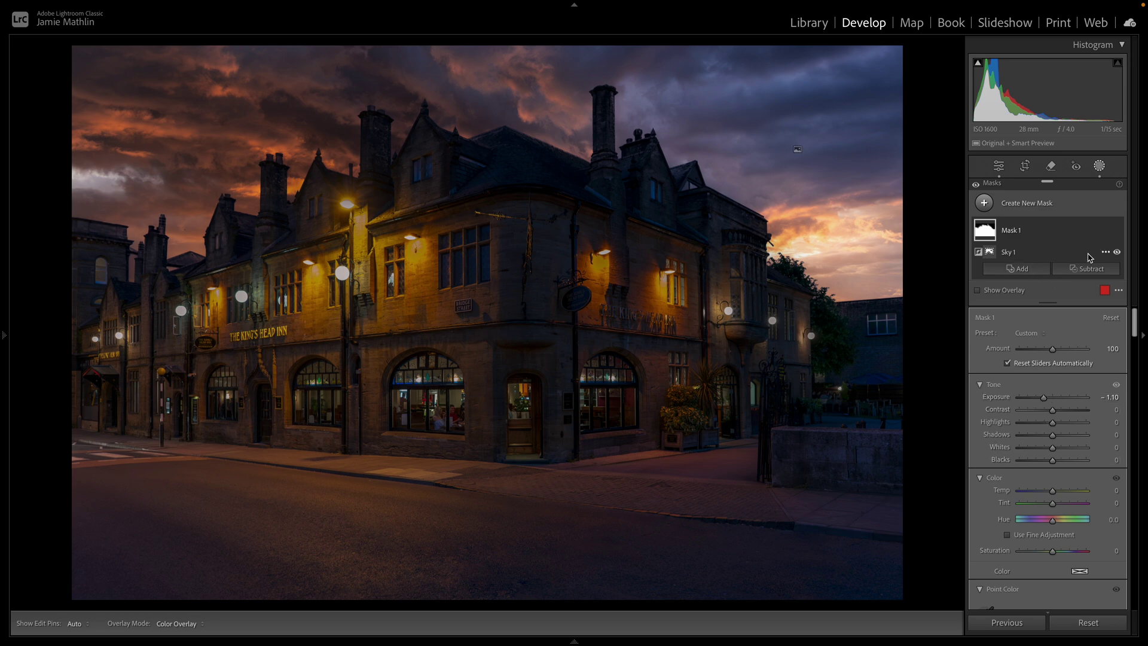
# Step: Intersect the inverted sky mask with a linear gradient drawn from the street up to the rooftops
pyautogui.click(1106, 255)
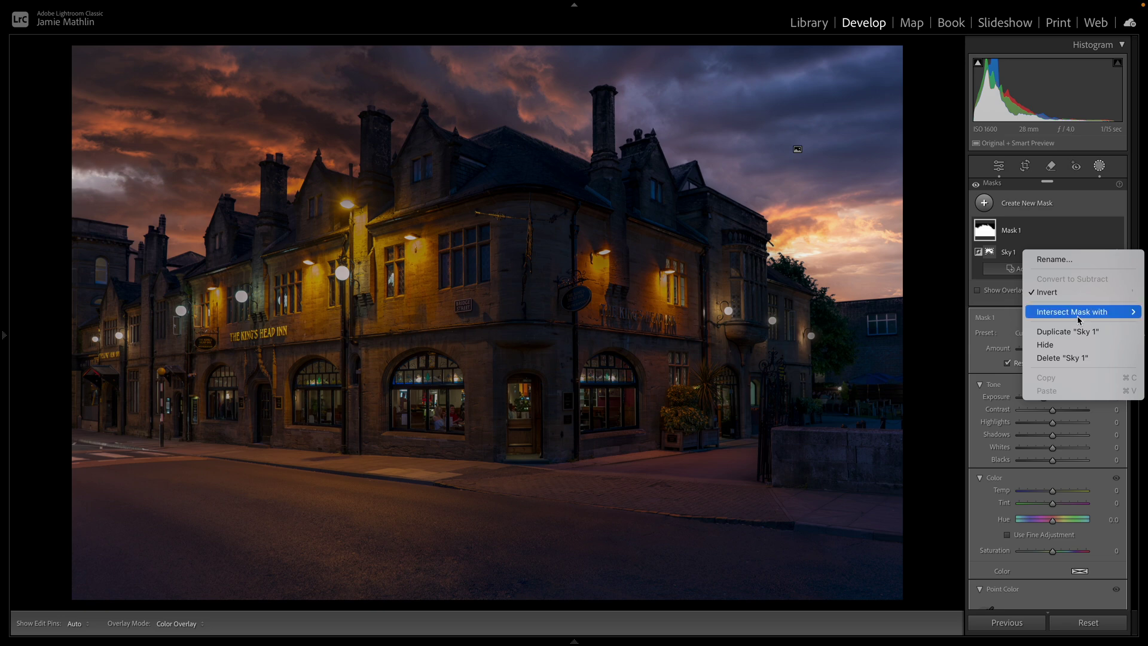
pyautogui.moveTo(1079, 317)
pyautogui.click(976, 397)
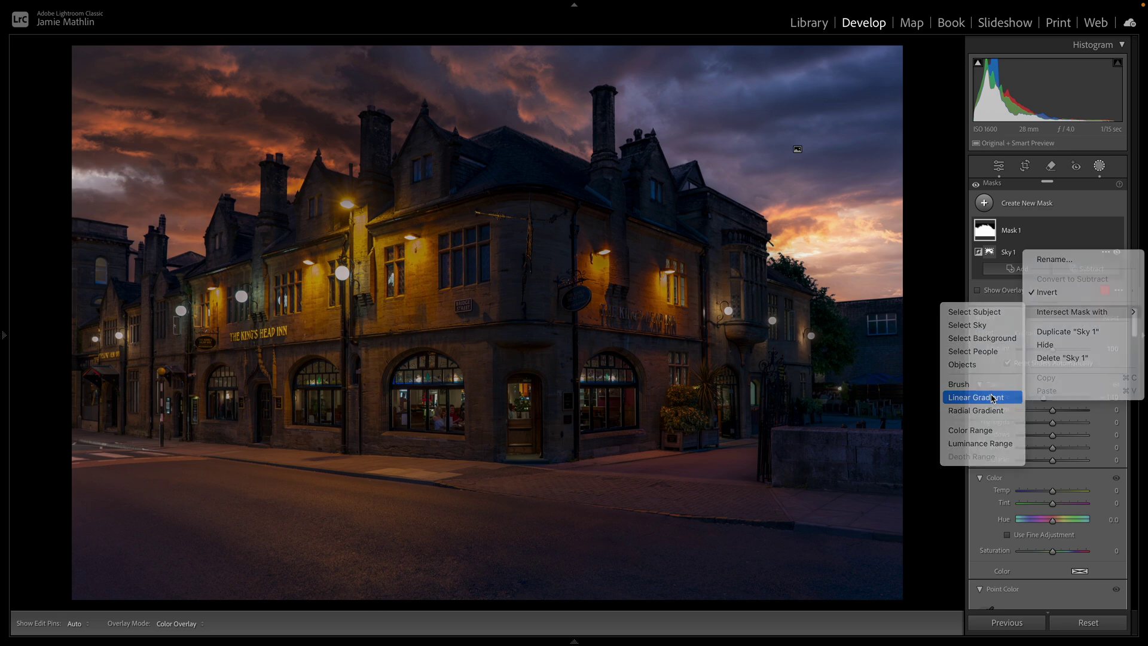
pyautogui.moveTo(216, 576); pyautogui.dragTo(327, 233)
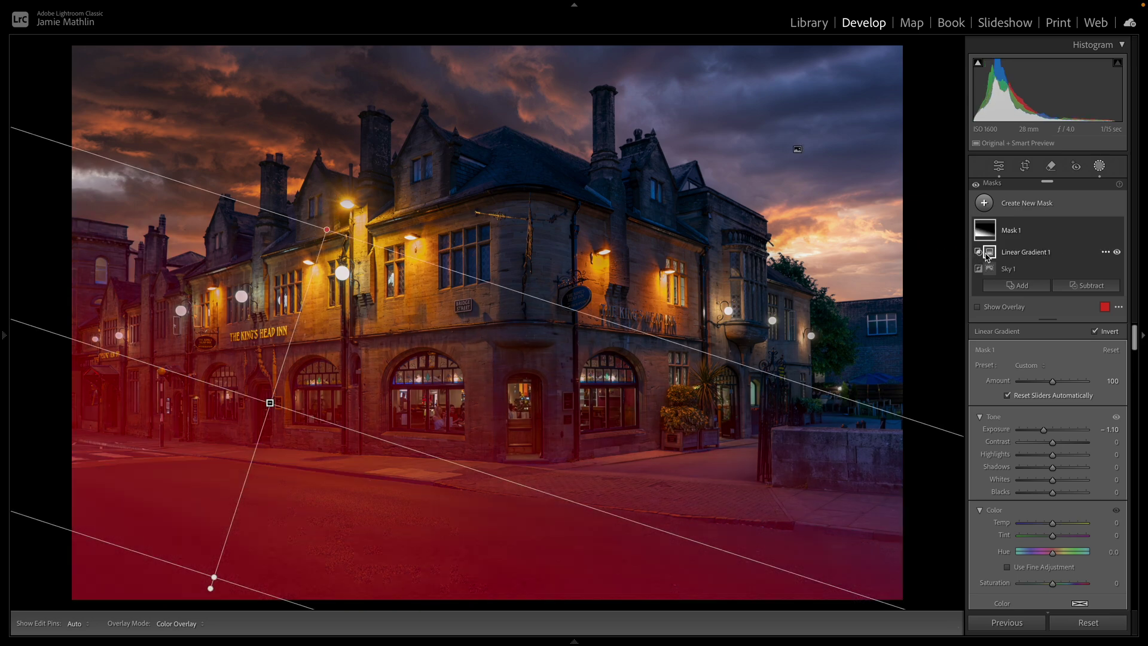
pyautogui.moveTo(327, 231); pyautogui.dragTo(344, 178)
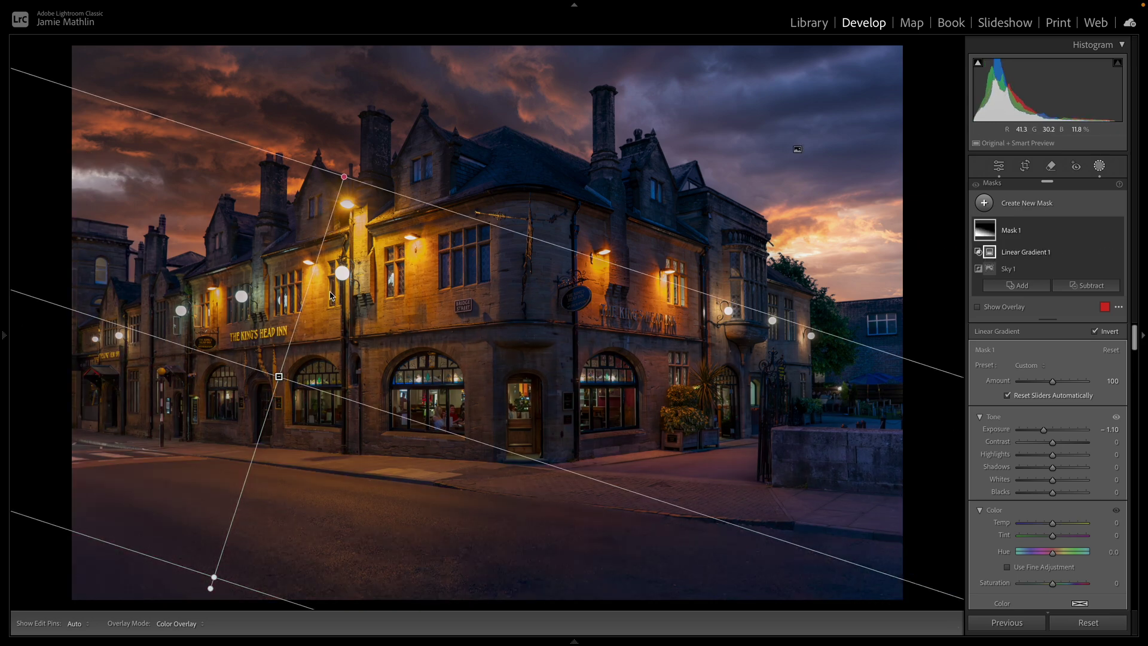
# Step: Rotate the linear gradient to darken the building's upper part and adjust its lower boundary to end on the road
pyautogui.moveTo(350, 399); pyautogui.dragTo(237, 359)
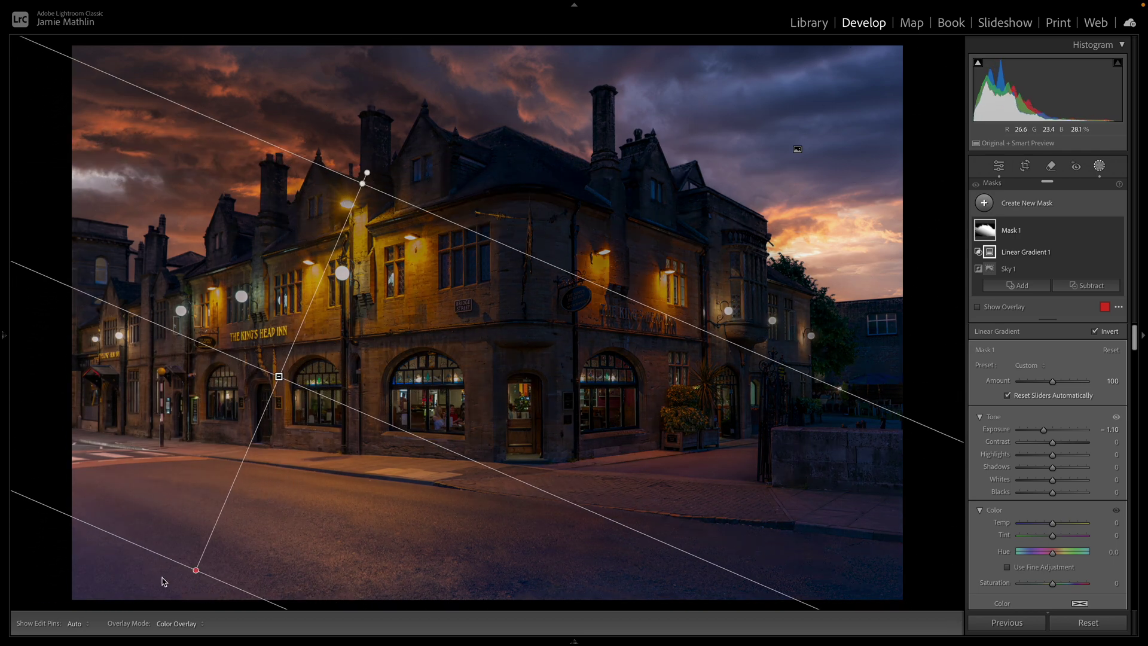
pyautogui.hotkey('ctrl', 'z')
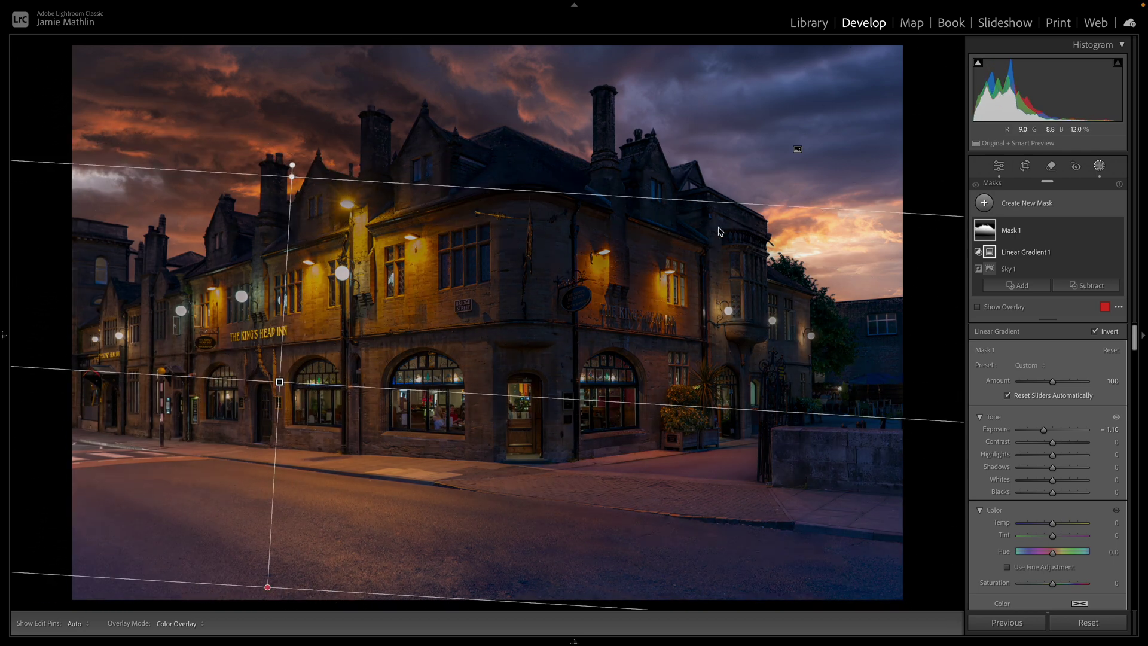
pyautogui.moveTo(984, 228)
pyautogui.moveTo(379, 592); pyautogui.dragTo(378, 437)
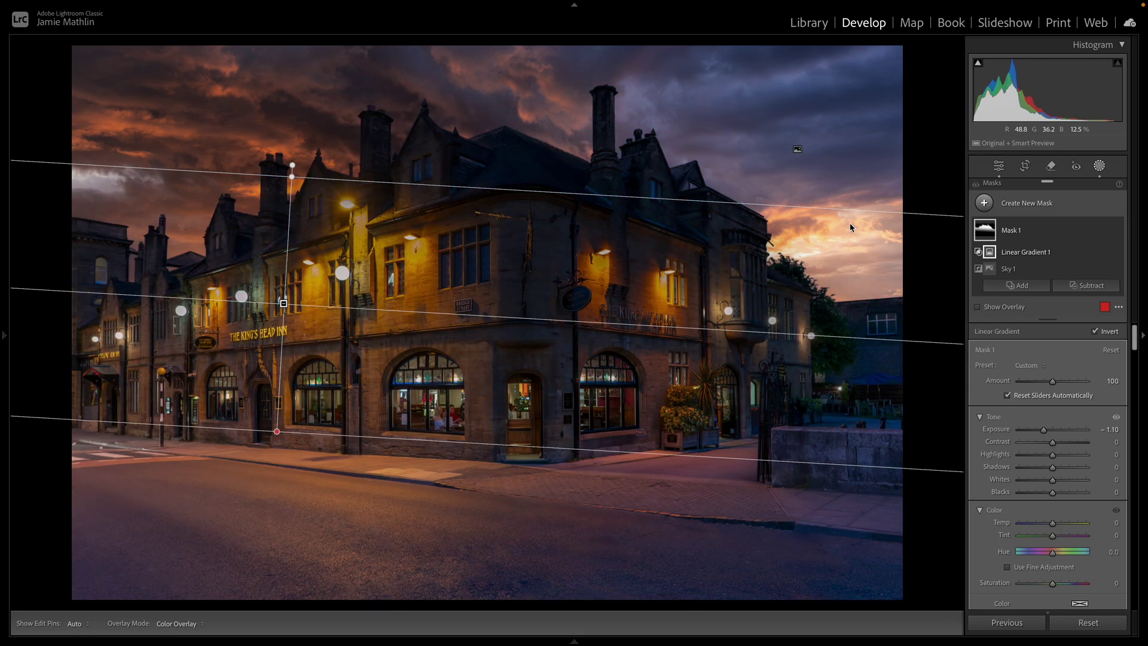
pyautogui.moveTo(989, 235)
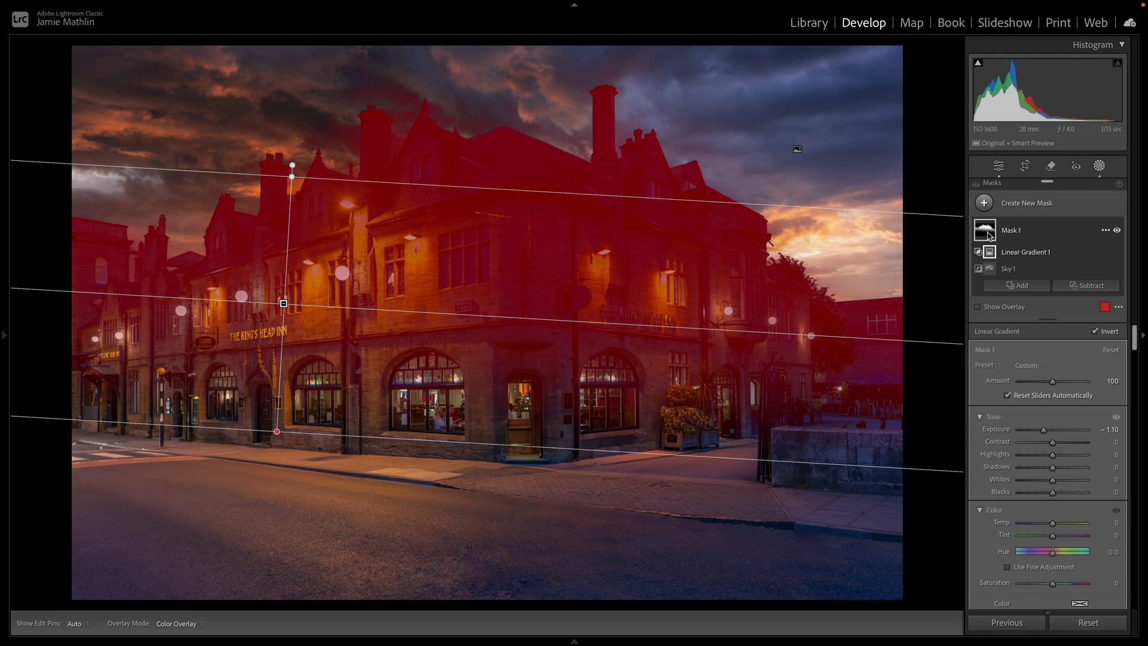
pyautogui.moveTo(387, 441); pyautogui.dragTo(383, 540)
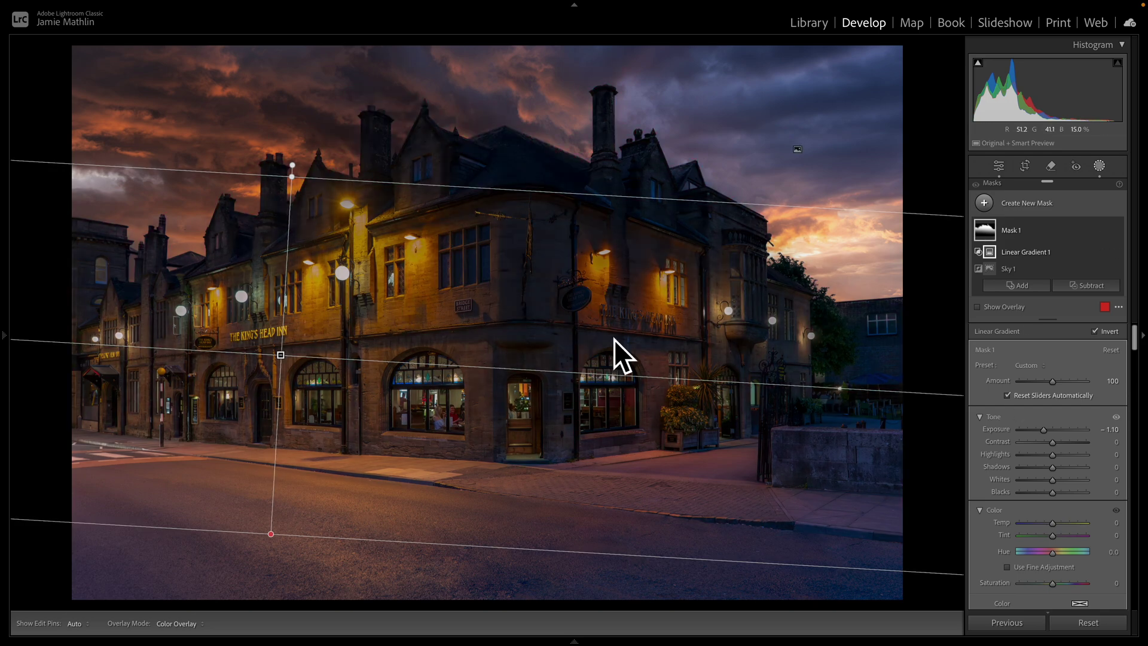
# Step: Set the building mask's Saturation to -26 and Temp to -15, then fine-adjust its Hue to 2.1
pyautogui.scroll(-3, 1062, 500)
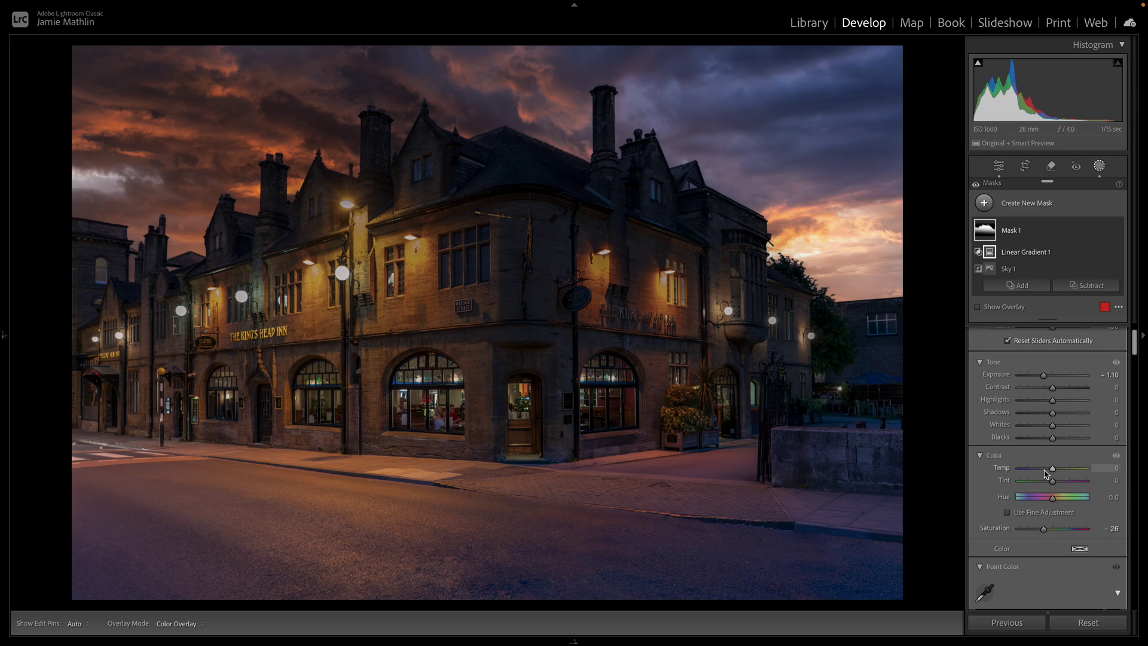
pyautogui.moveTo(1045, 473); pyautogui.dragTo(1048, 474)
pyautogui.scroll(-5, 1058, 454)
pyautogui.scroll(5, 1059, 455)
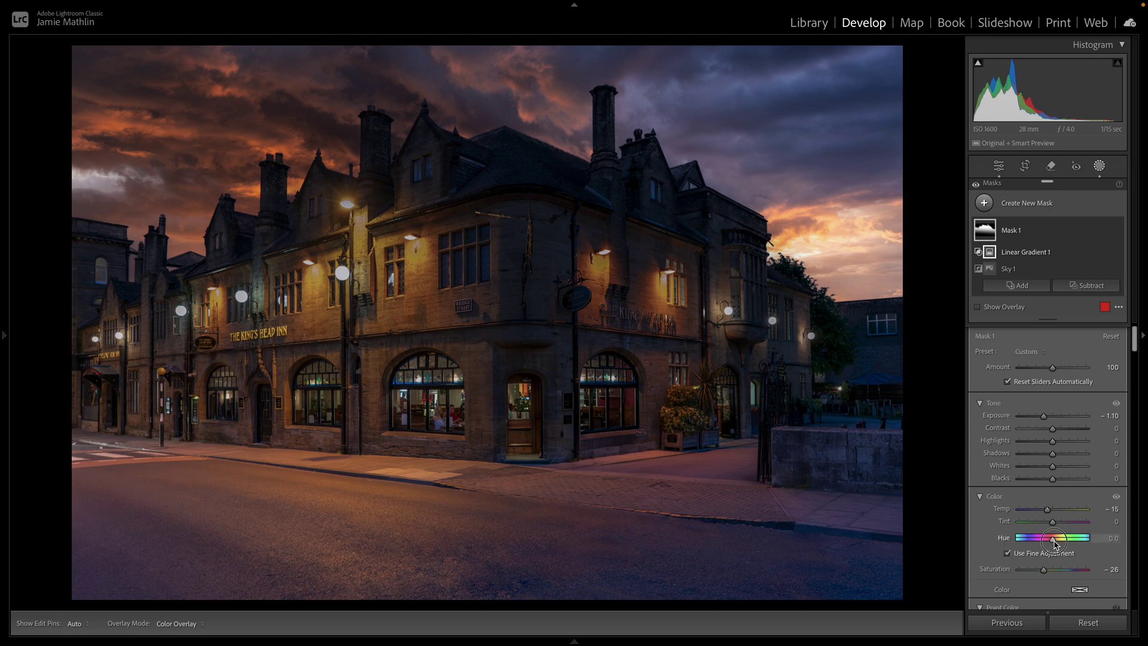
pyautogui.moveTo(1053, 543)
pyautogui.mouseDown()
pyautogui.moveTo(1028, 544)
pyautogui.moveTo(1138, 541)
pyautogui.moveTo(964, 551)
pyautogui.moveTo(1057, 553)
pyautogui.moveTo(1043, 553)
pyautogui.mouseUp()
pyautogui.moveTo(860, 507)
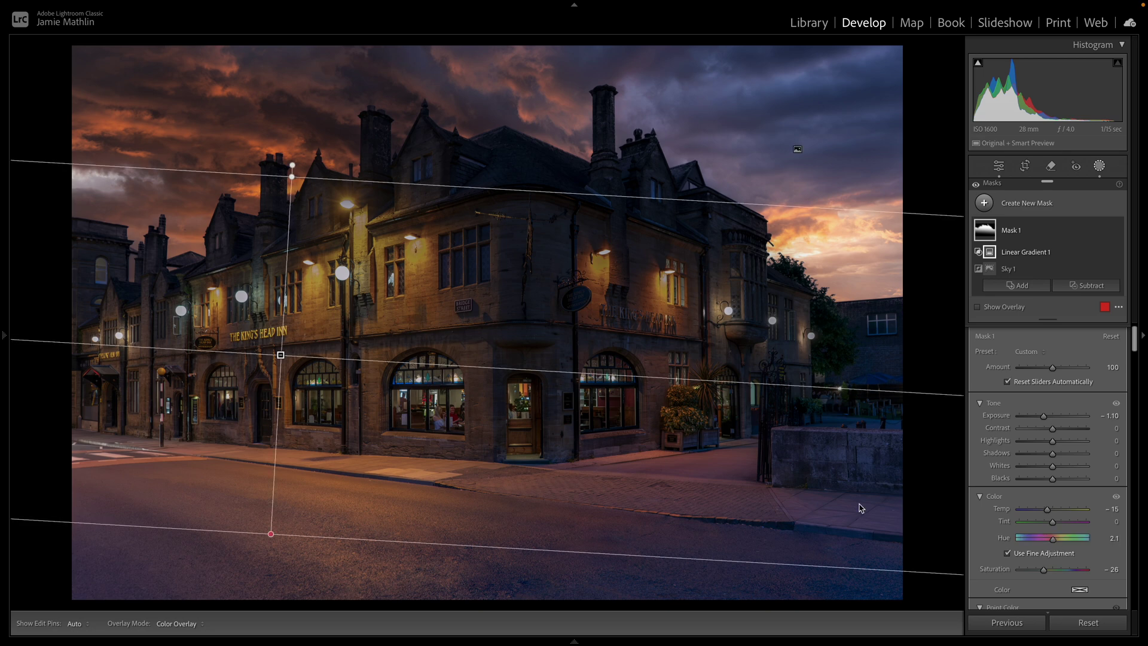
# Step: Create a new Select Sky mask and intersect it with a second Select Sky selection
pyautogui.click(1022, 201)
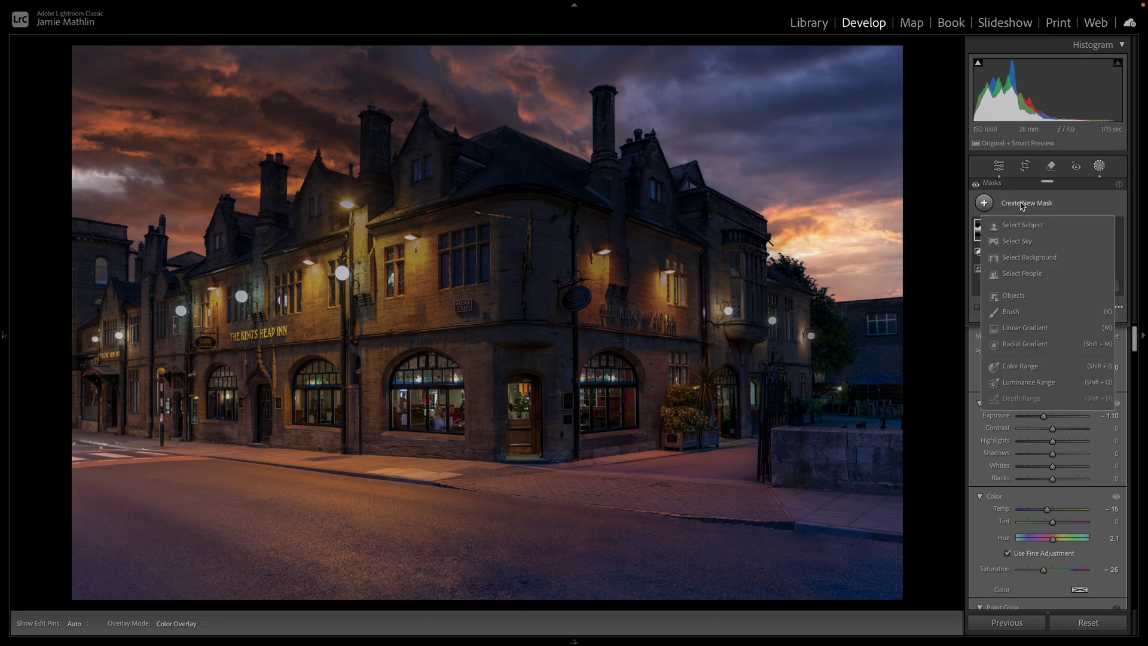
pyautogui.click(1019, 242)
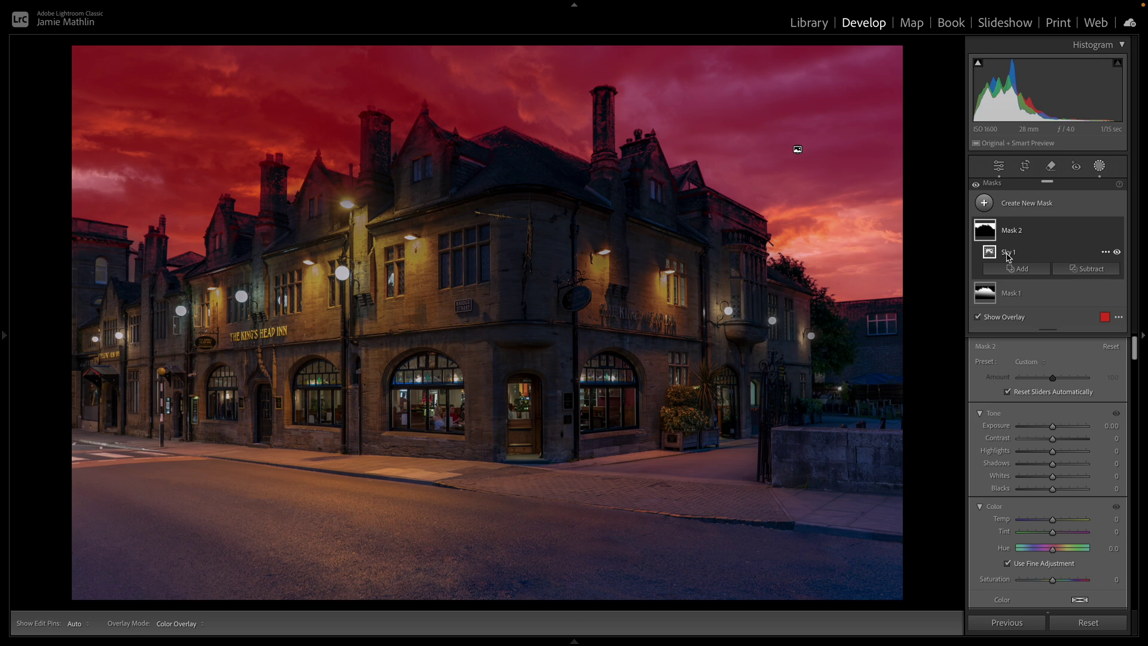
pyautogui.click(1105, 252)
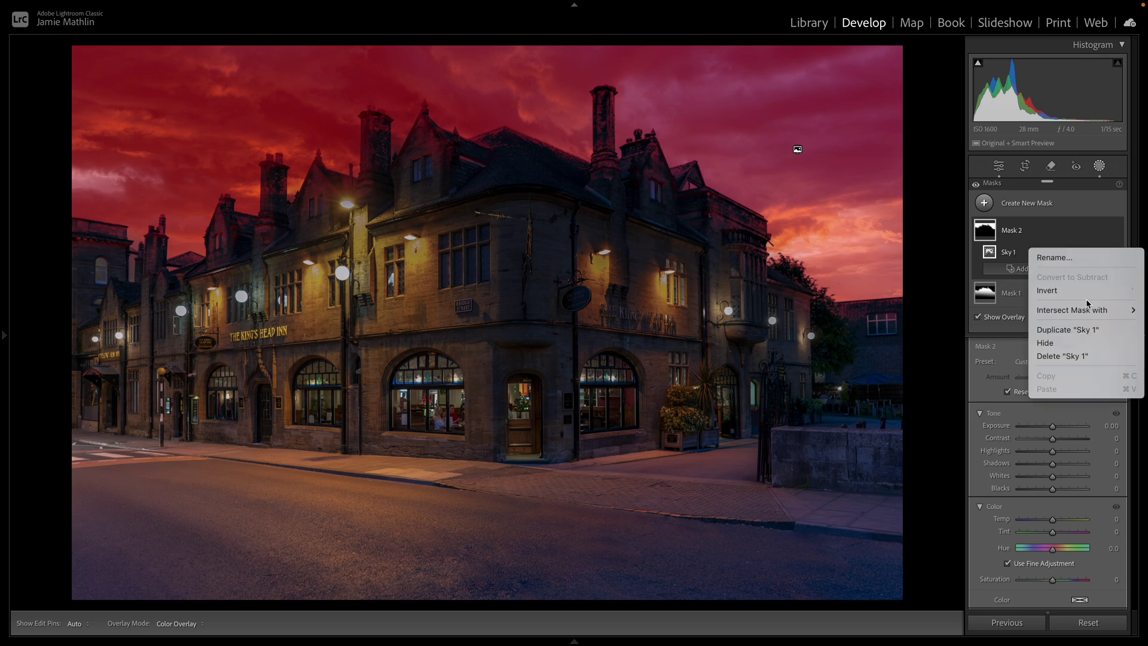
pyautogui.moveTo(1086, 314)
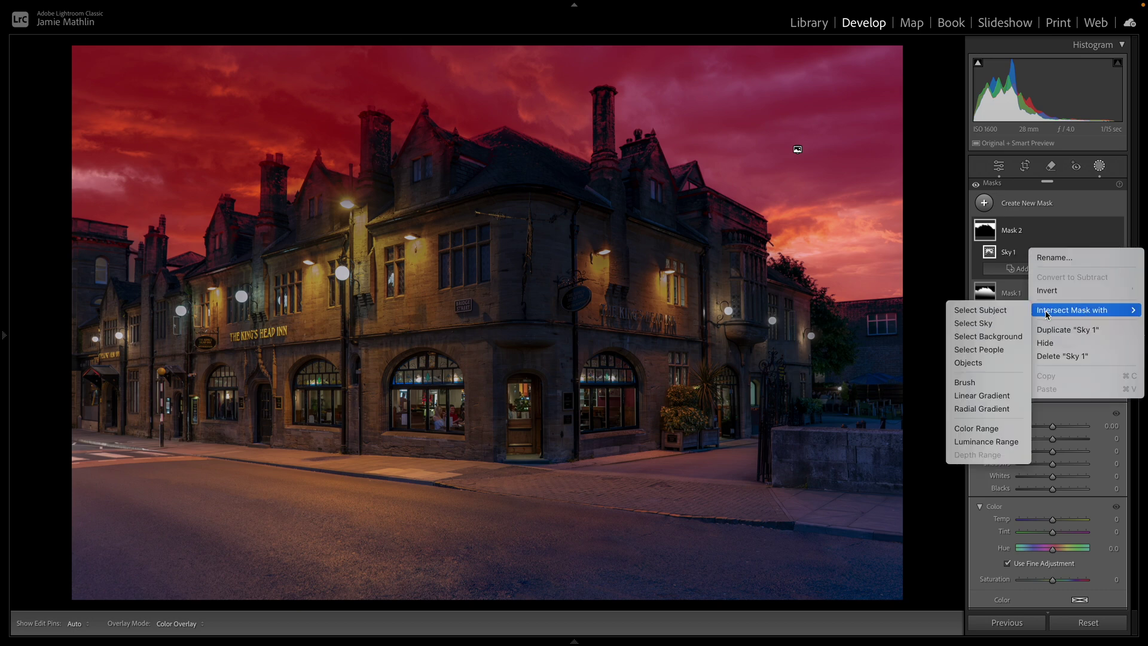
pyautogui.click(987, 325)
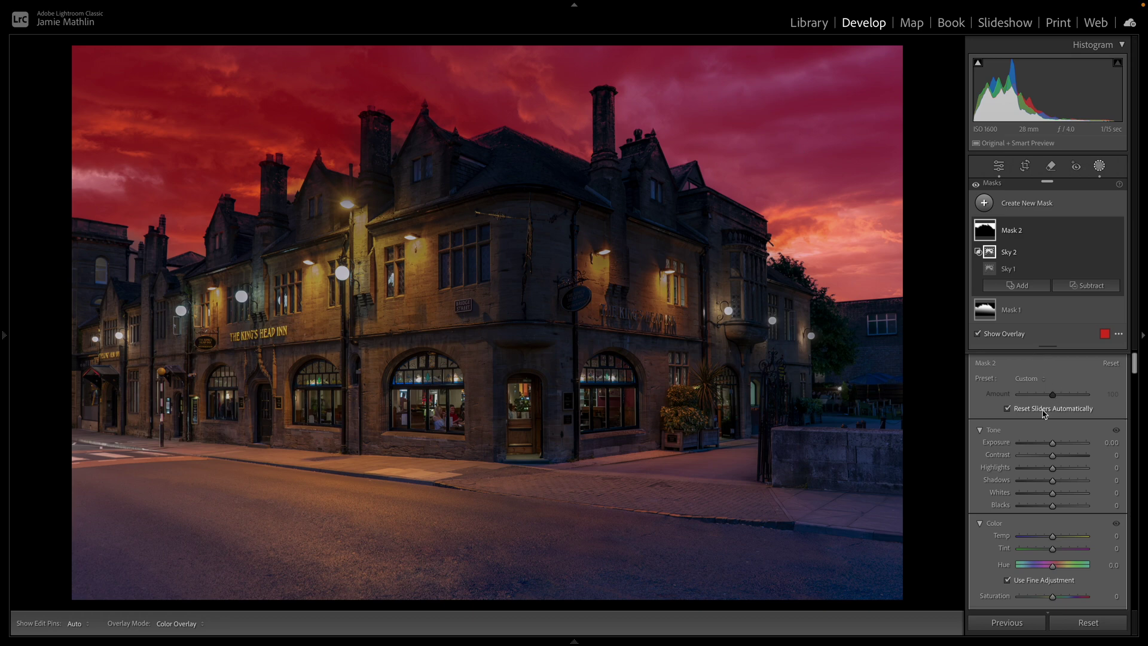
# Step: Set the sky mask's Contrast to 55 and Shadows to 47
pyautogui.scroll(-1, 1044, 413)
pyautogui.moveTo(1053, 438); pyautogui.dragTo(1072, 441)
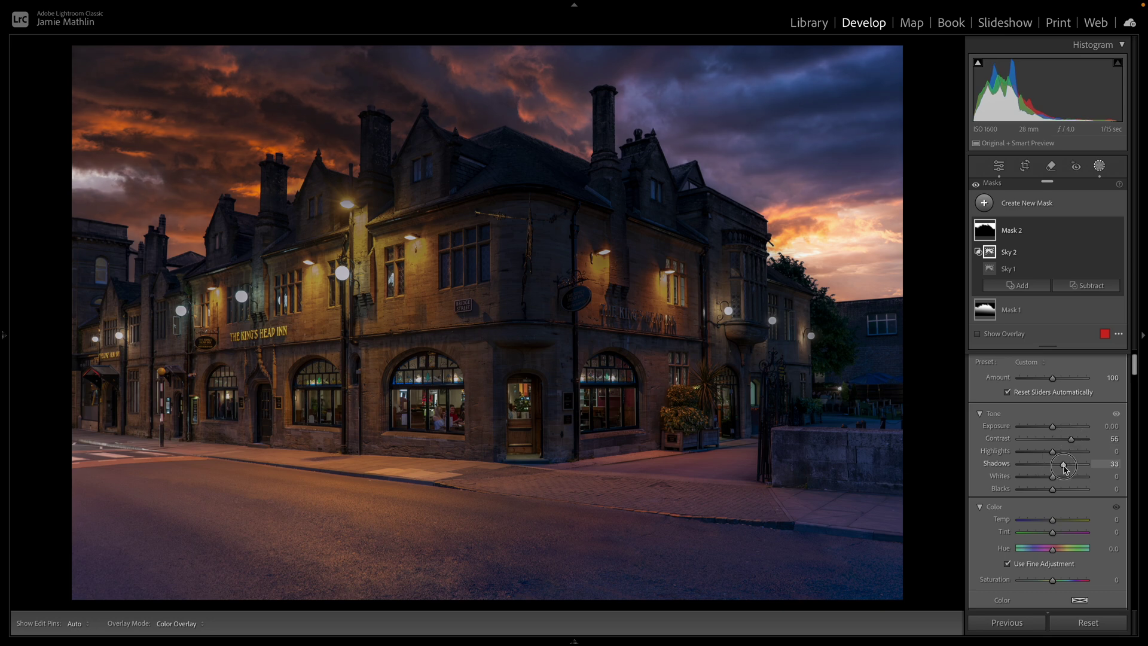
pyautogui.moveTo(1065, 467); pyautogui.dragTo(1069, 467)
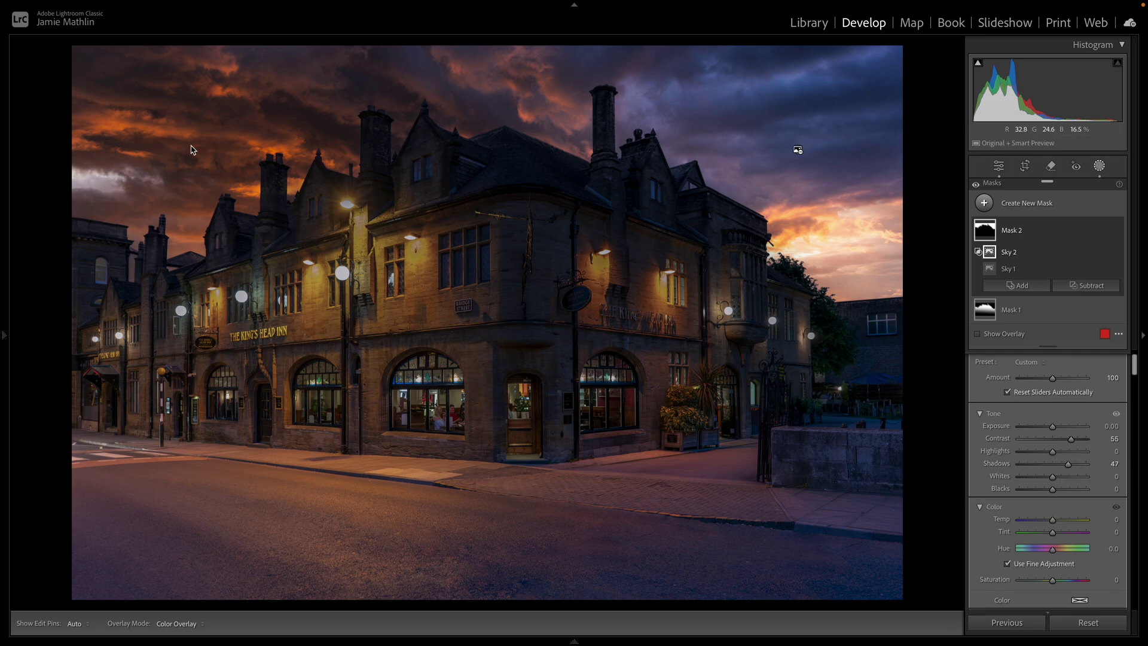
# Step: Slightly raise the sky mask's Saturation and set its Clarity to 33
pyautogui.scroll(-3, 1066, 412)
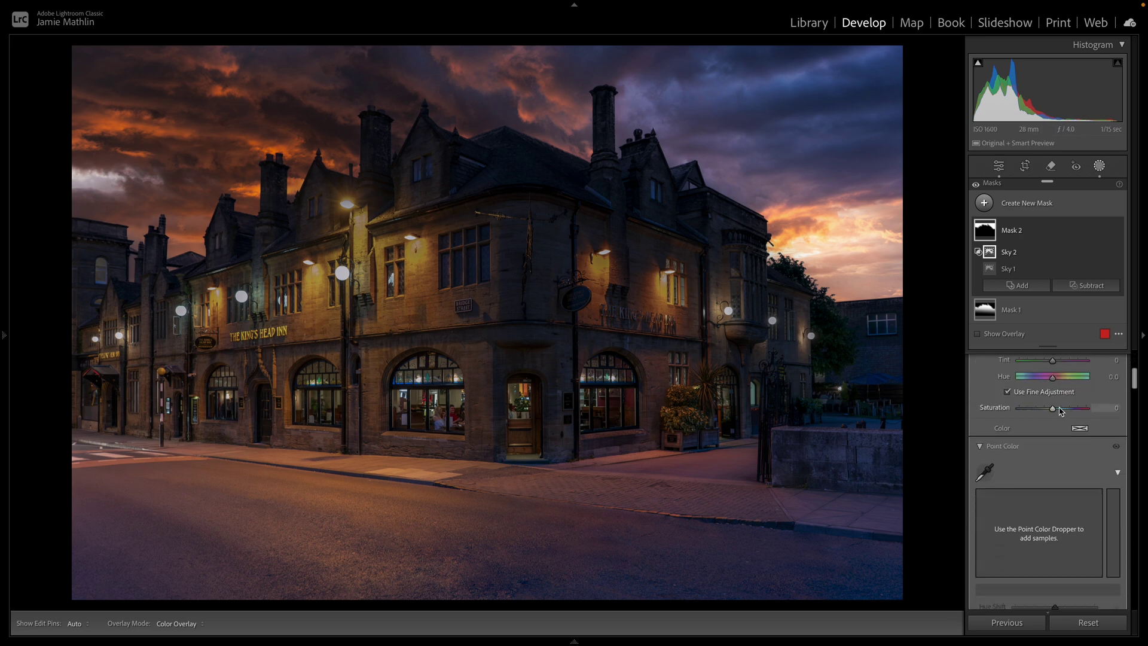
pyautogui.click(1065, 409)
pyautogui.moveTo(1064, 410); pyautogui.dragTo(1060, 412)
pyautogui.scroll(-5, 1046, 467)
pyautogui.scroll(-3, 1041, 483)
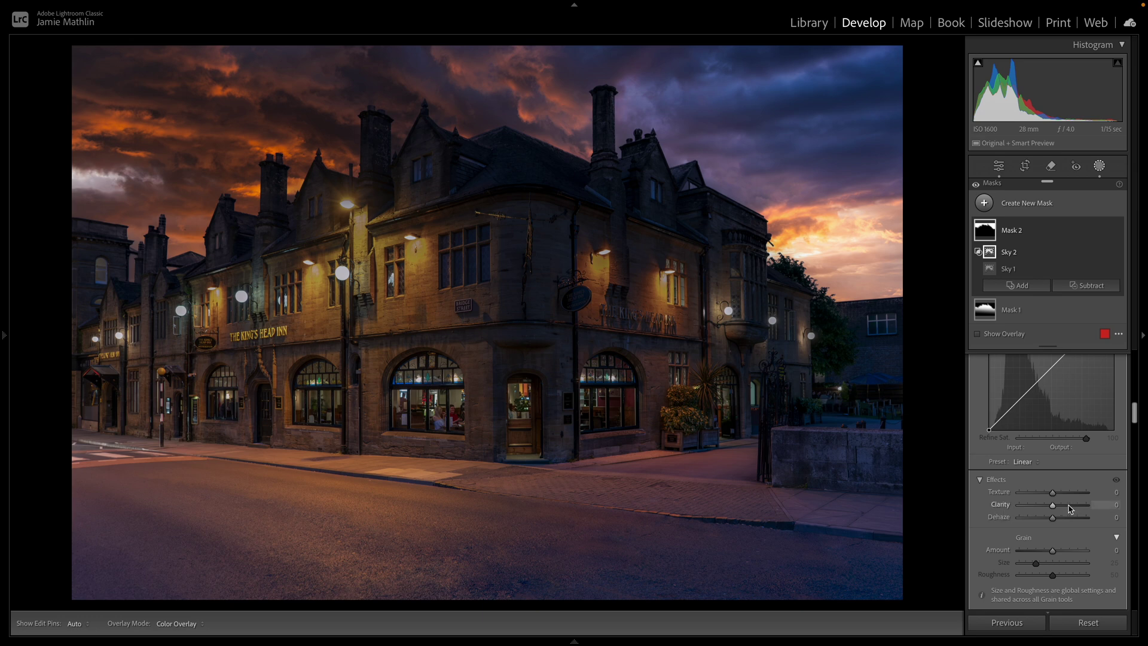
pyautogui.click(1066, 506)
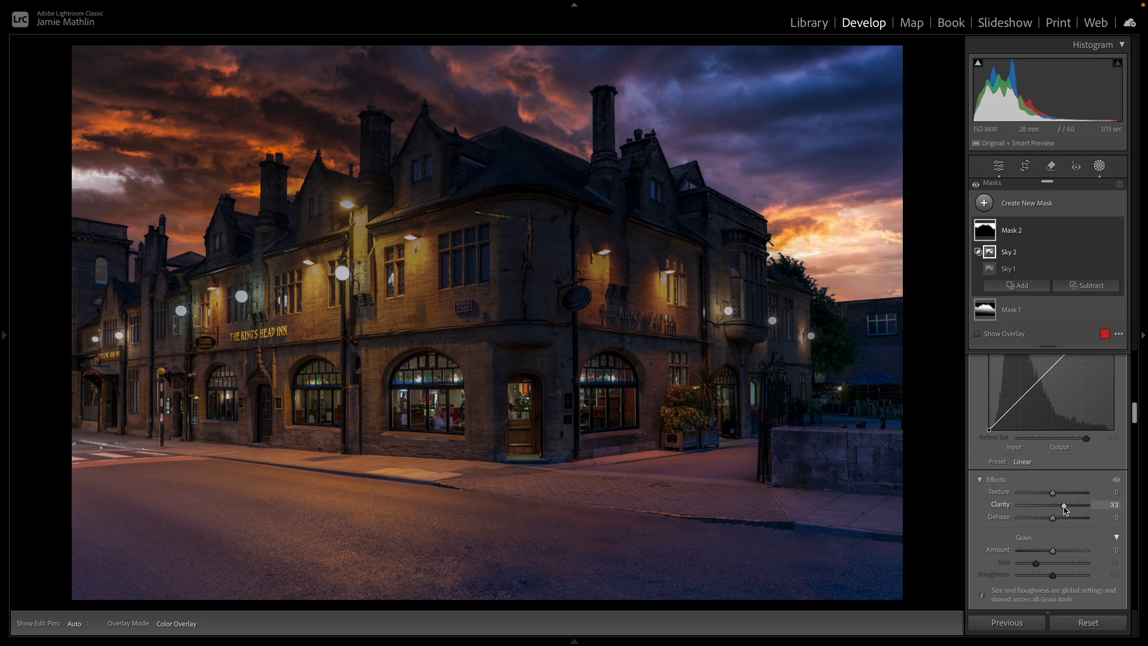
# Step: Create a Brush mask at size 11 with Auto Mask on and paint over the bright sunset clouds beside the building
pyautogui.click(1007, 211)
pyautogui.click(1008, 316)
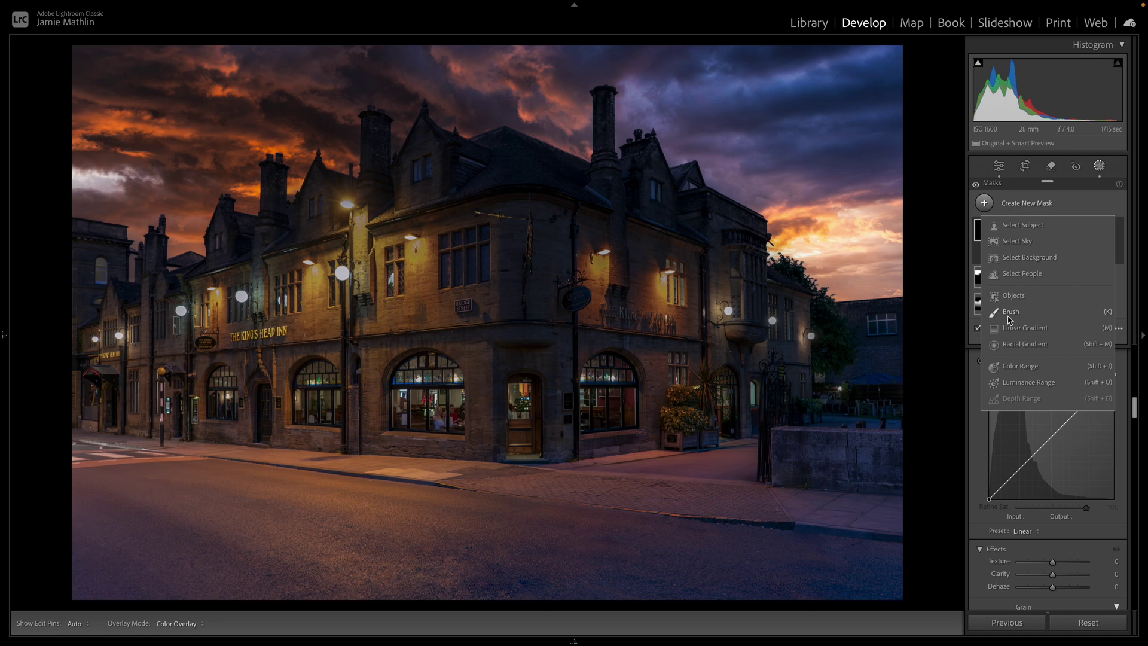
pyautogui.click(1010, 312)
pyautogui.scroll(6, 1042, 454)
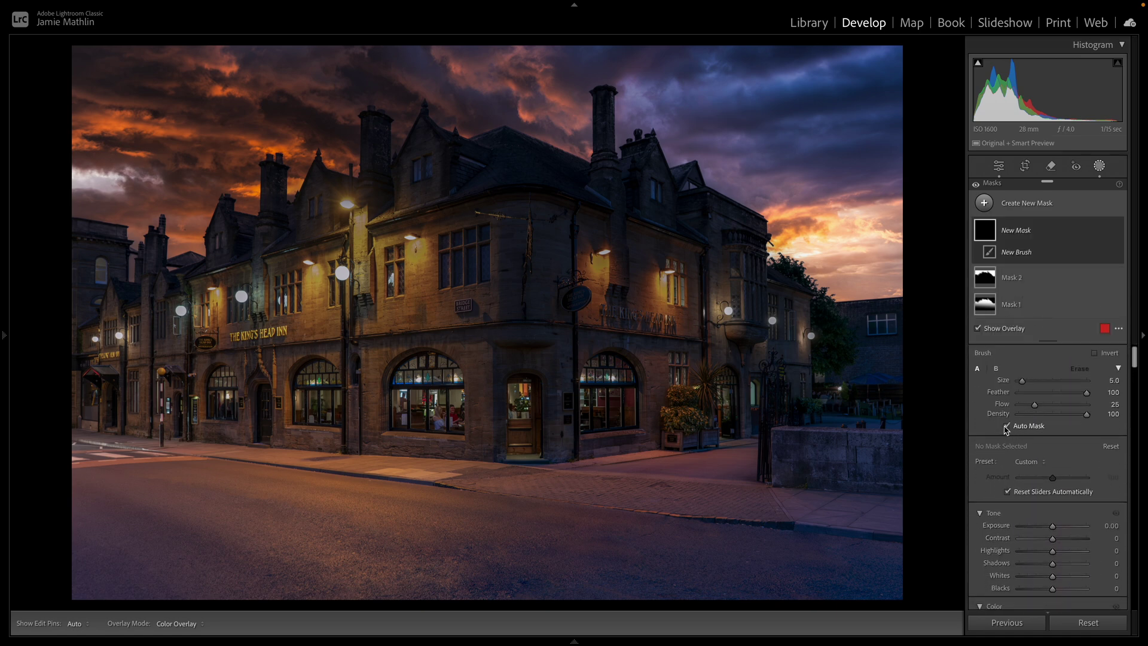
pyautogui.scroll(6, 791, 250)
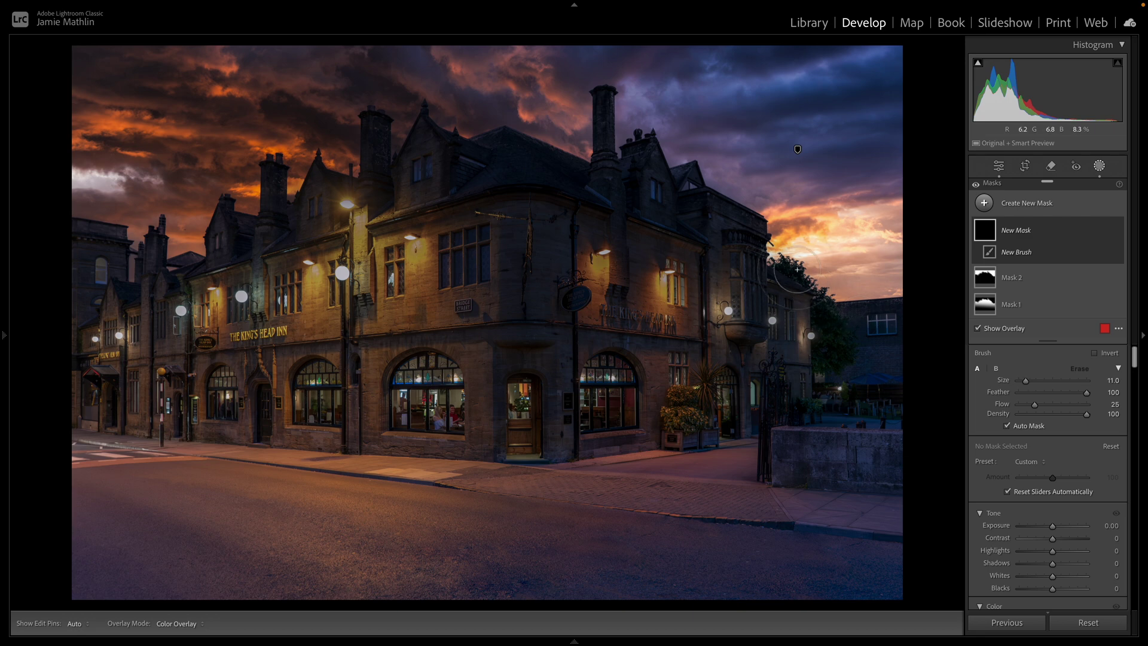
pyautogui.moveTo(781, 252); pyautogui.dragTo(781, 234)
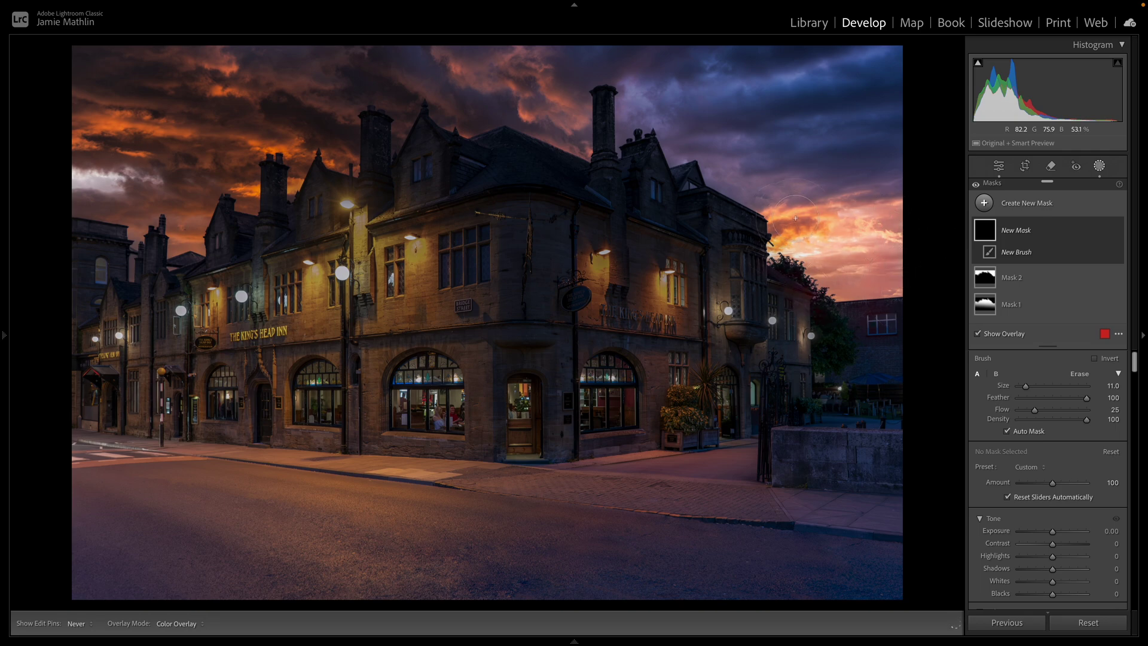
pyautogui.moveTo(796, 218); pyautogui.dragTo(915, 187)
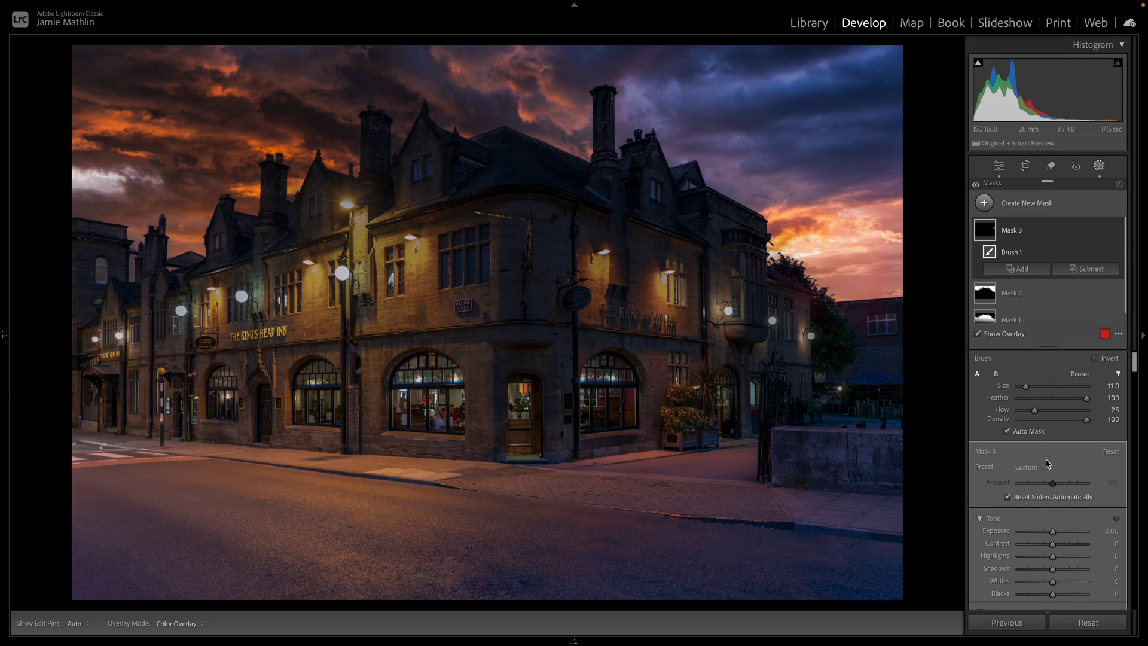
# Step: Set the sunset brush mask's Highlights to -100, Contrast to 37 and Clarity to 39
pyautogui.click(1041, 556)
pyautogui.moveTo(1041, 557); pyautogui.dragTo(1023, 559)
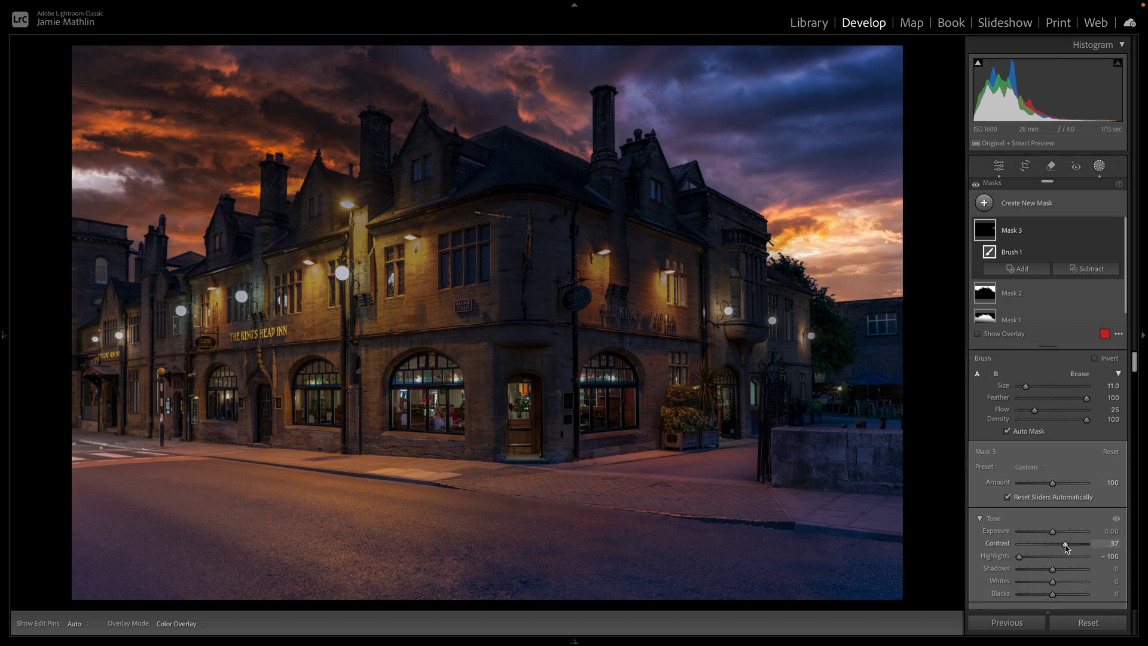
pyautogui.scroll(-10, 1065, 538)
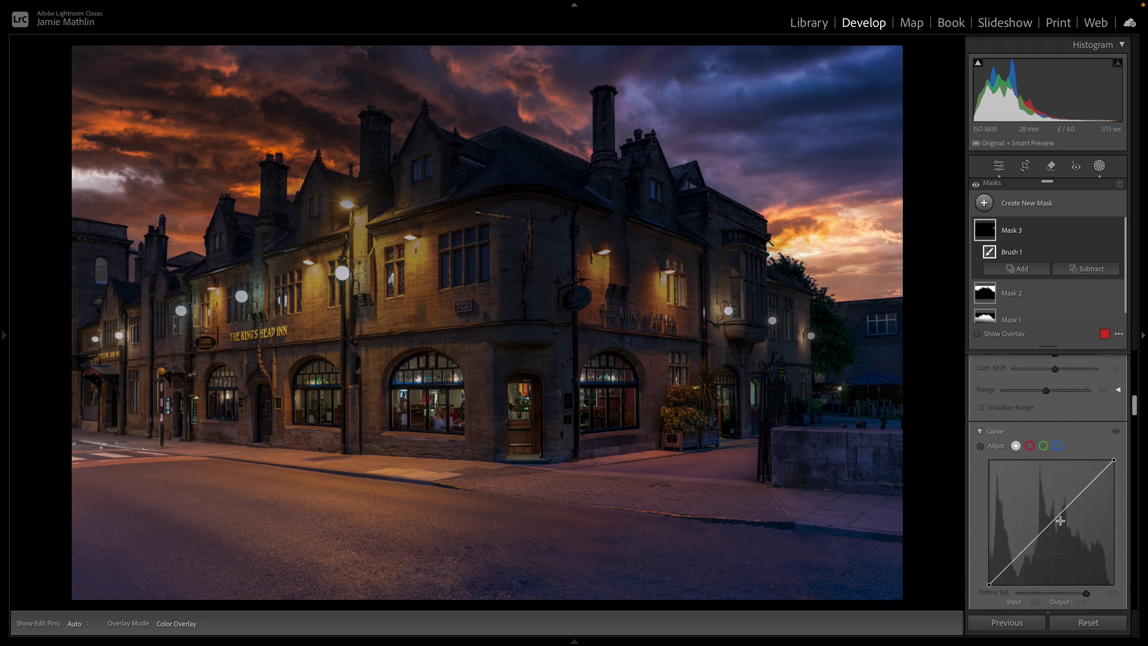
pyautogui.scroll(-3, 1061, 521)
pyautogui.moveTo(1054, 545); pyautogui.dragTo(1067, 548)
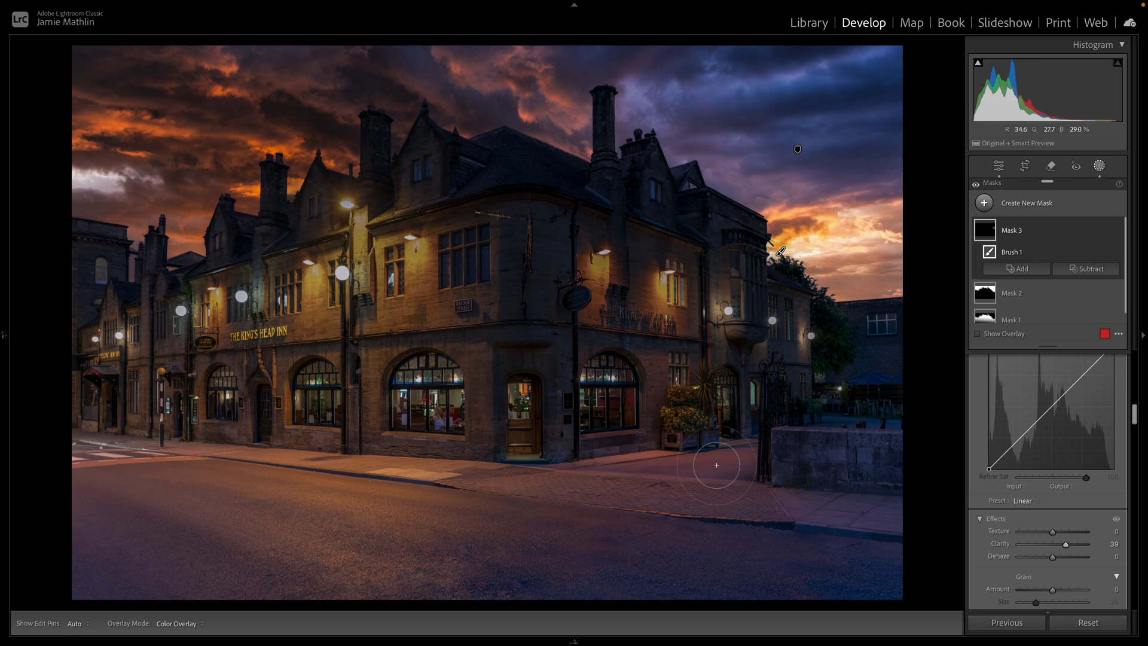
# Step: Start cropping the photo at a 16 x 10 aspect ratio and shift the image down to trim the road
pyautogui.click(1025, 166)
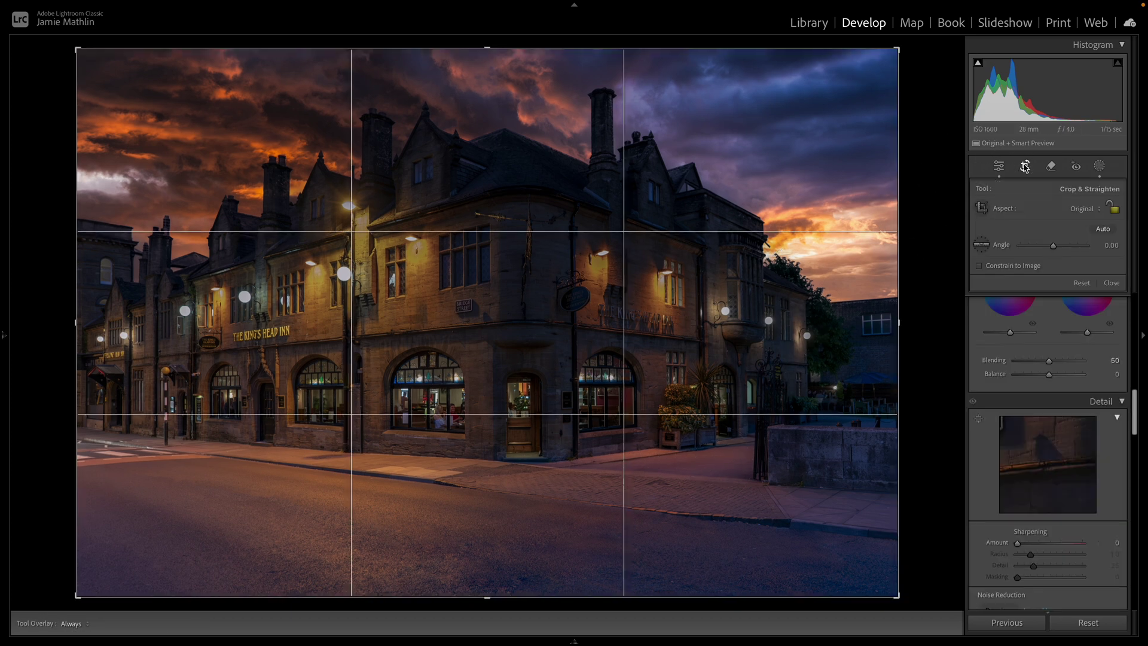
pyautogui.click(1093, 209)
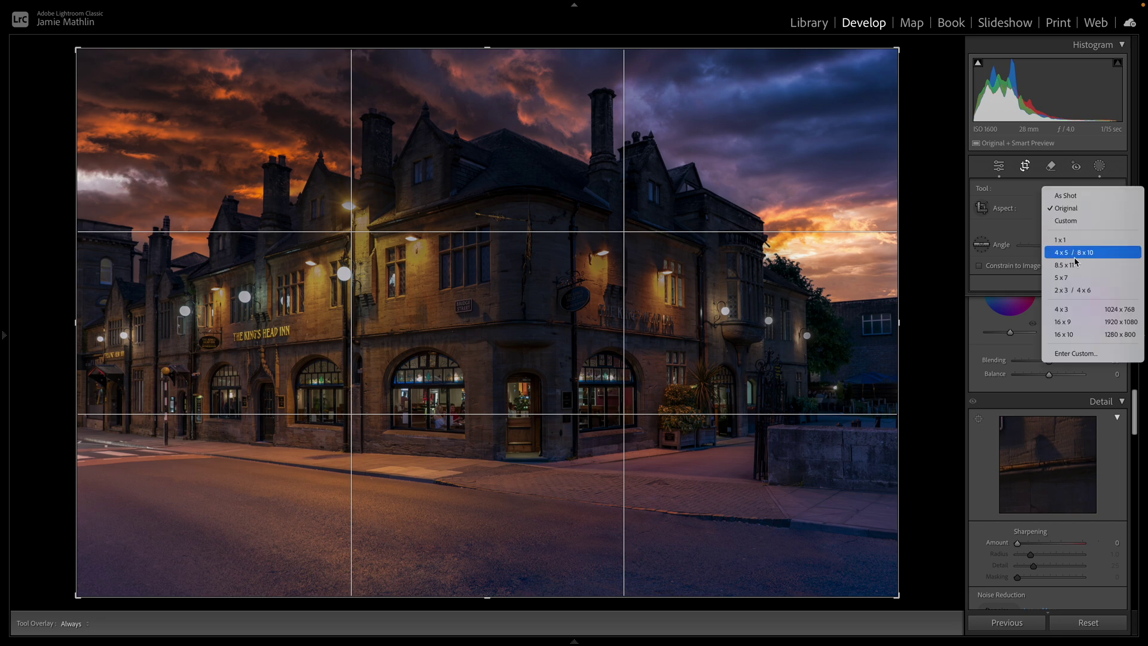
pyautogui.click(1064, 335)
pyautogui.moveTo(544, 224); pyautogui.dragTo(540, 247)
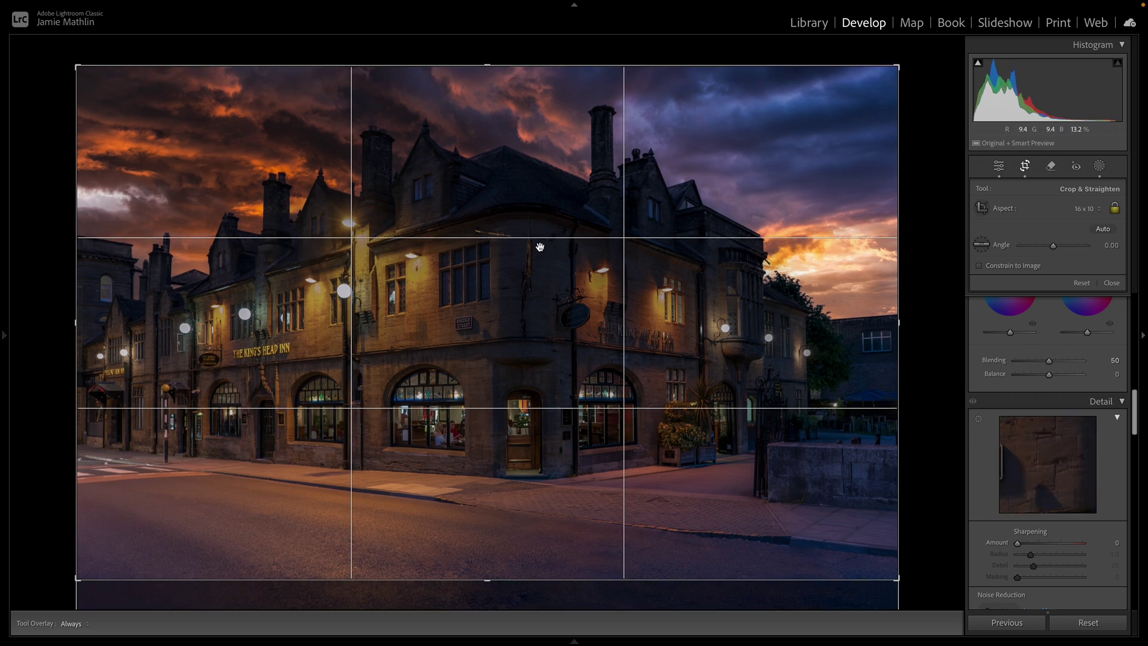
# Step: Try a 16 x 9 crop aspect ratio and adjust the photo's vertical position inside it
pyautogui.click(1082, 208)
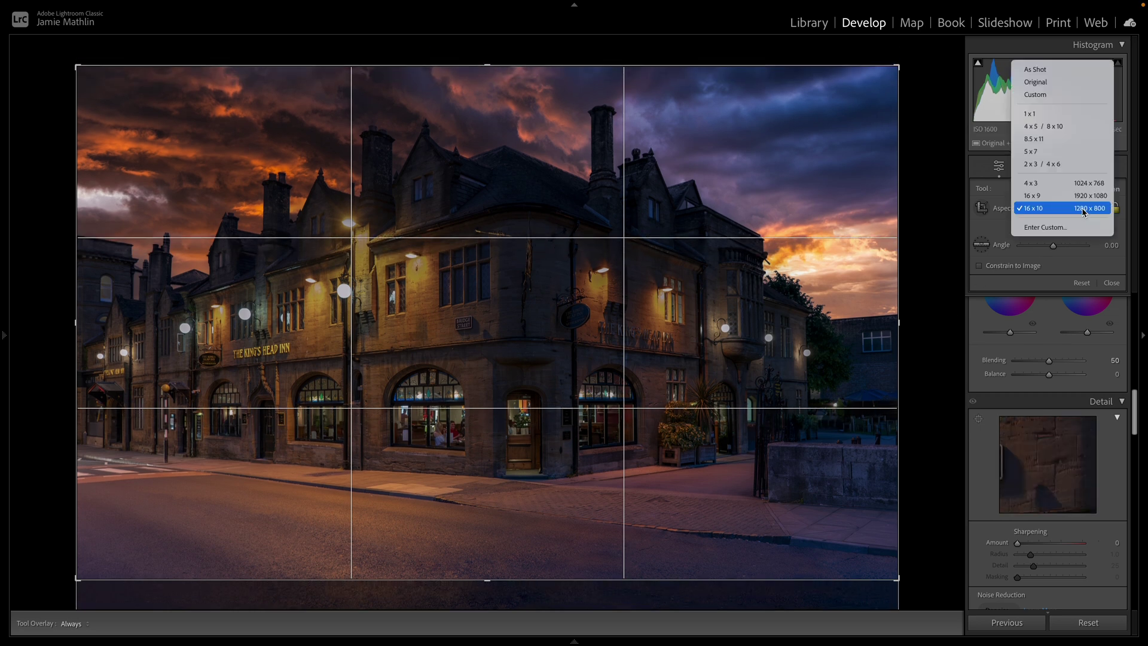
pyautogui.click(1060, 194)
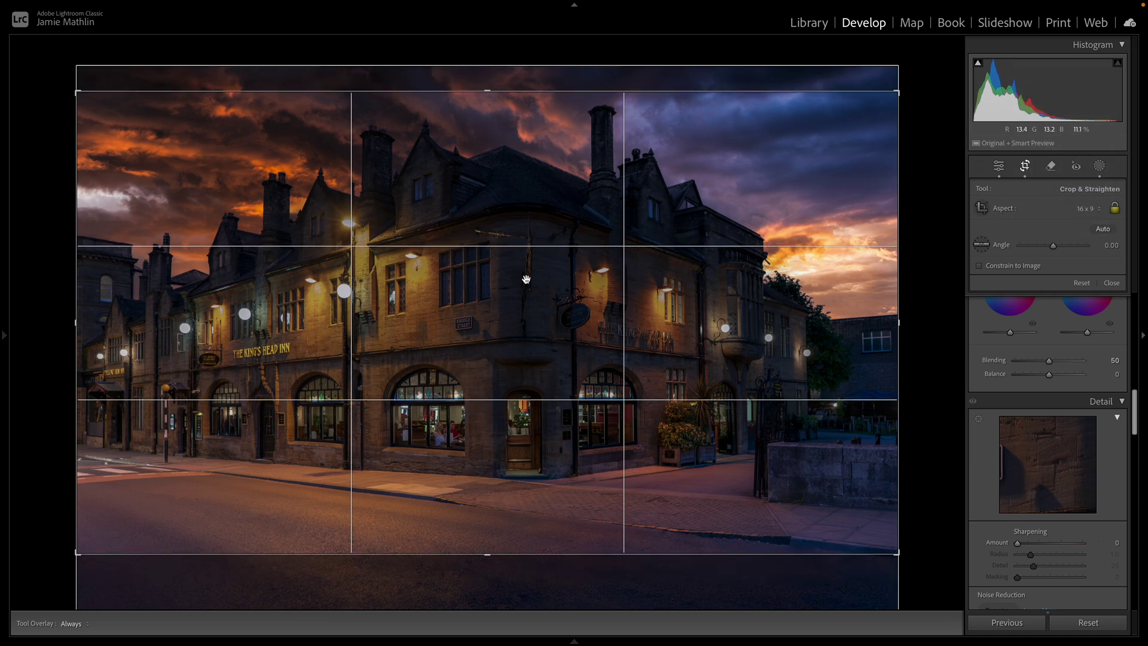
pyautogui.moveTo(507, 272); pyautogui.dragTo(506, 267)
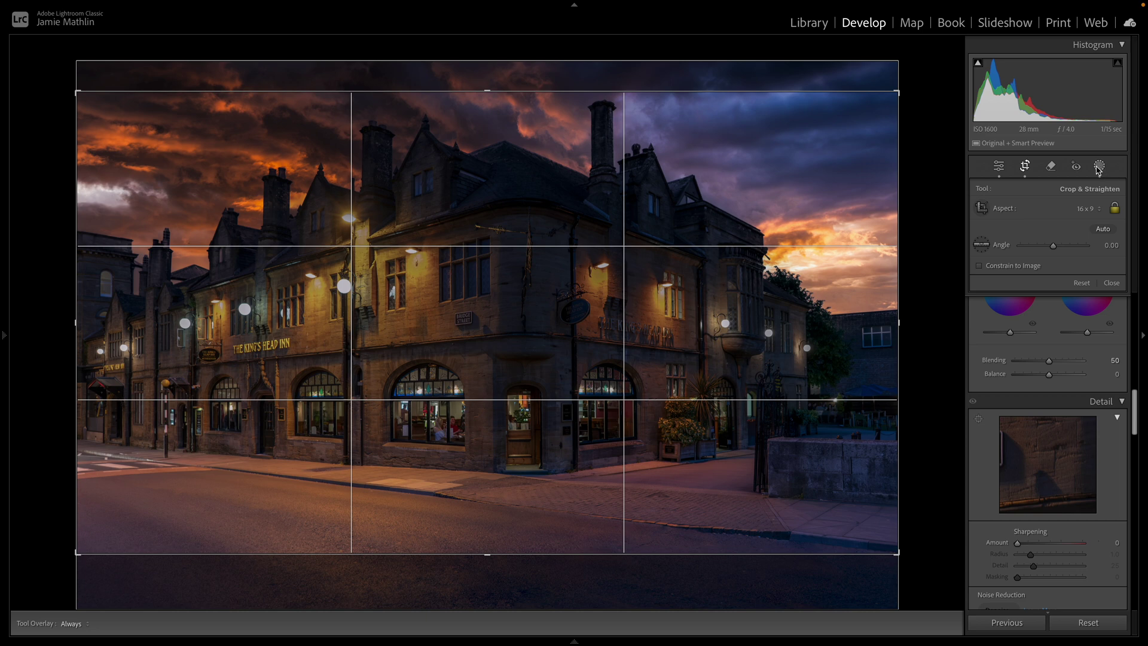
# Step: Switch the crop to 16 x 10, expand it to the full image width, keep the whole sky in frame, and apply it
pyautogui.click(1096, 209)
pyautogui.click(1053, 220)
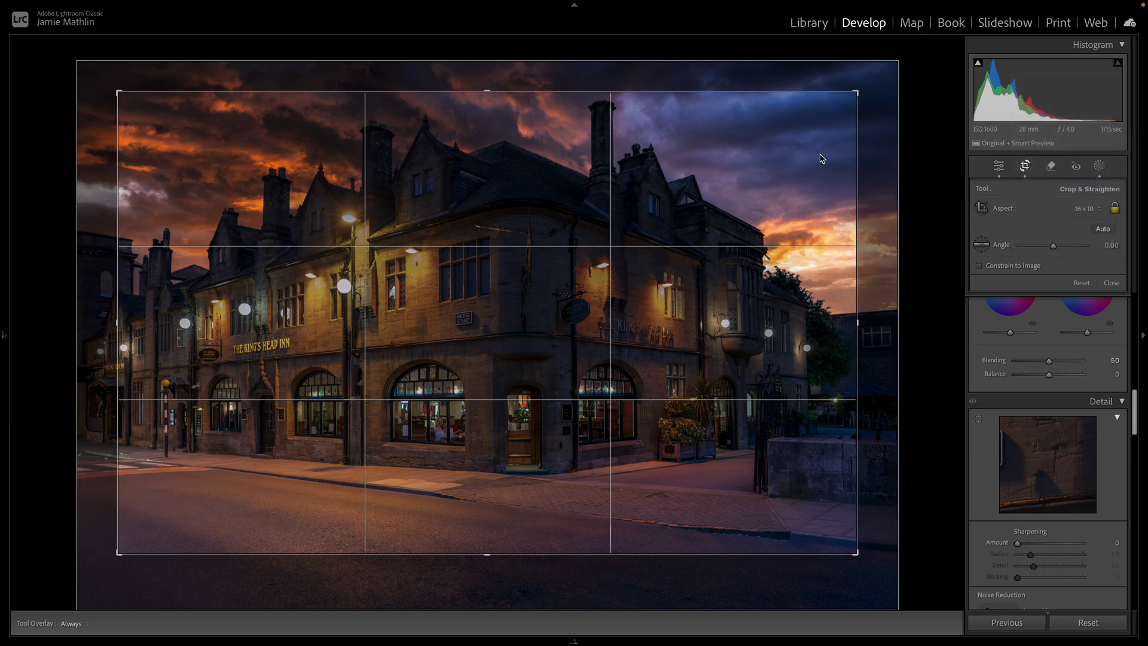
pyautogui.moveTo(857, 93); pyautogui.dragTo(902, 52)
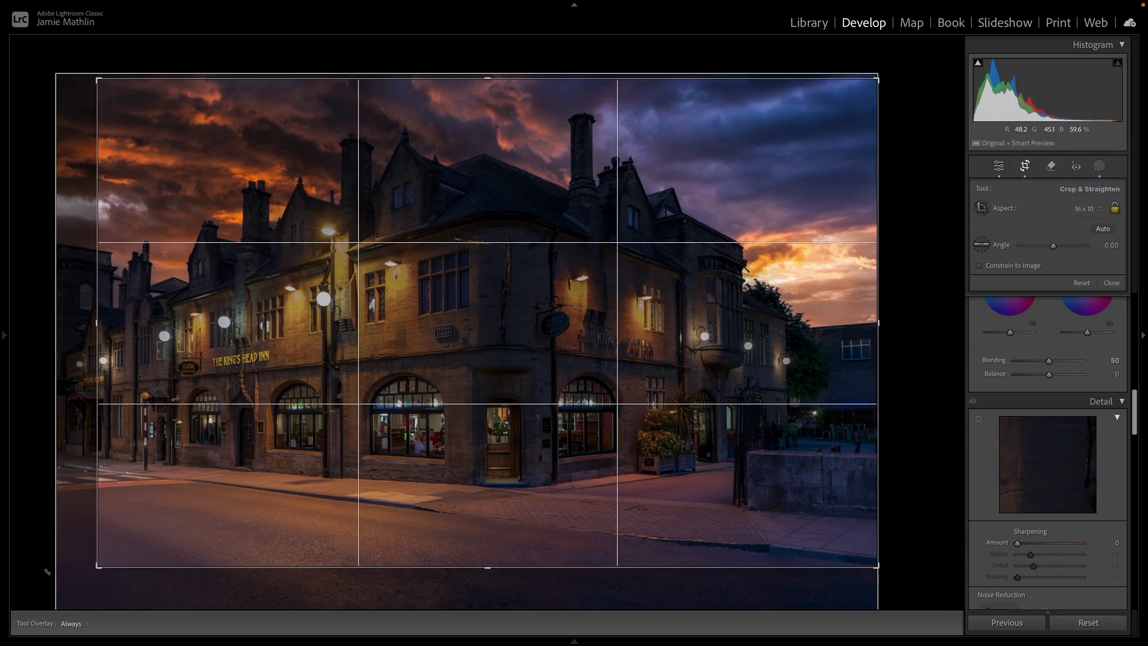
pyautogui.moveTo(98, 565); pyautogui.dragTo(58, 580)
pyautogui.moveTo(435, 340); pyautogui.dragTo(438, 357)
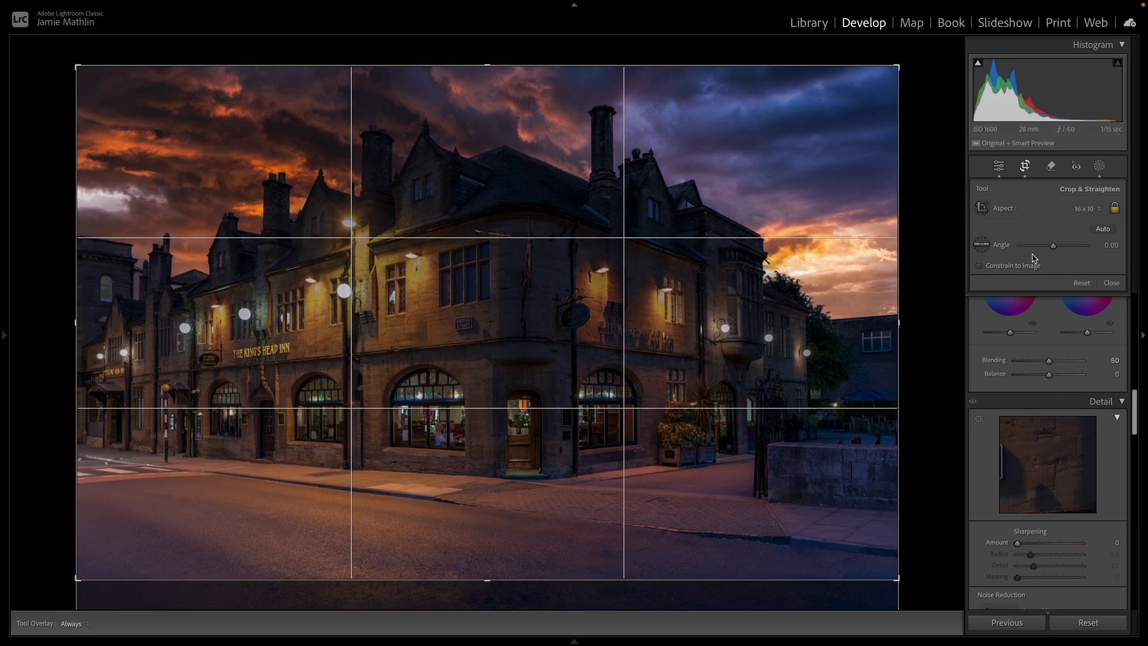
pyautogui.press('Return')
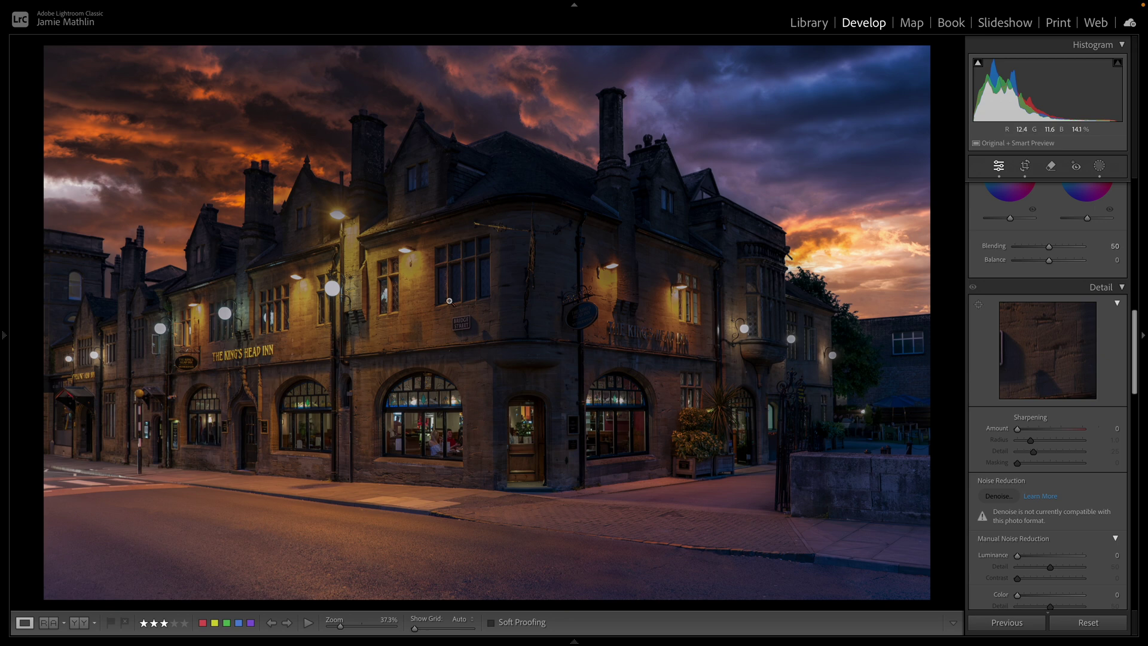
# Step: Create a Radial Gradient mask over the lamp-lit upper facade, then widen, tilt and heighten it to follow the building
pyautogui.click(1099, 166)
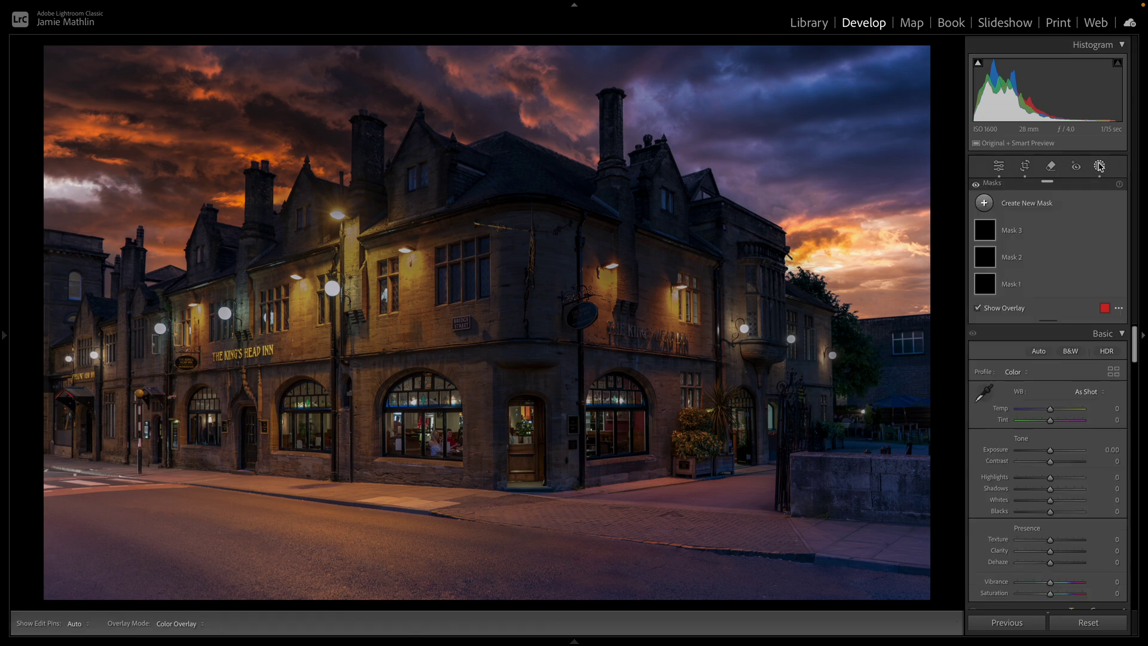
pyautogui.click(1004, 206)
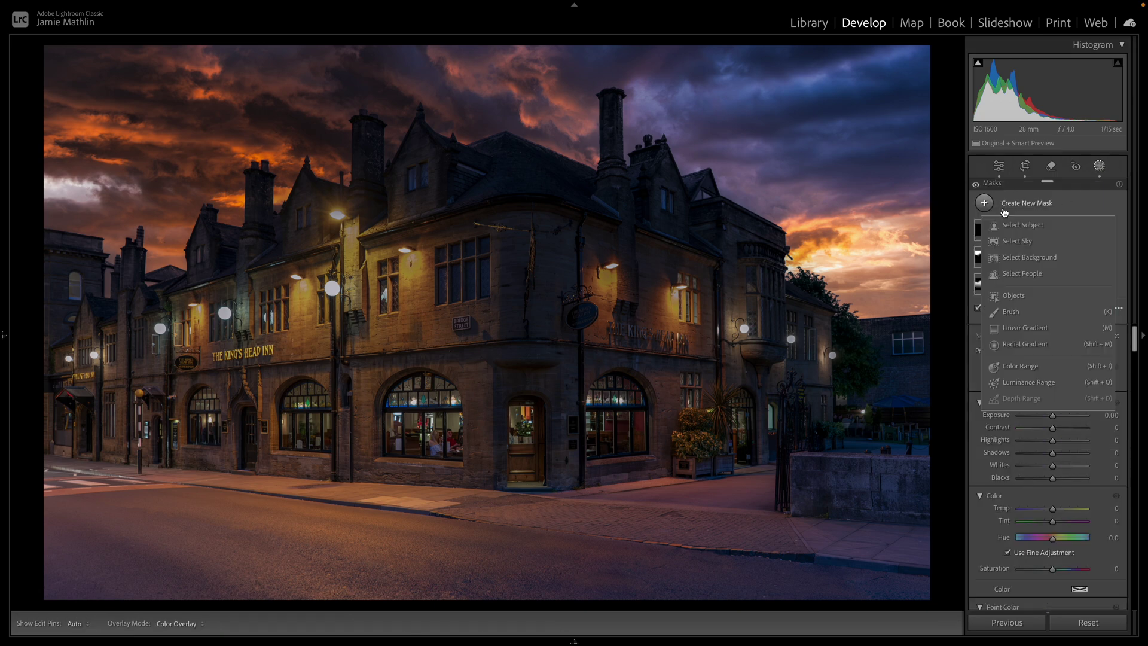
pyautogui.click(1015, 346)
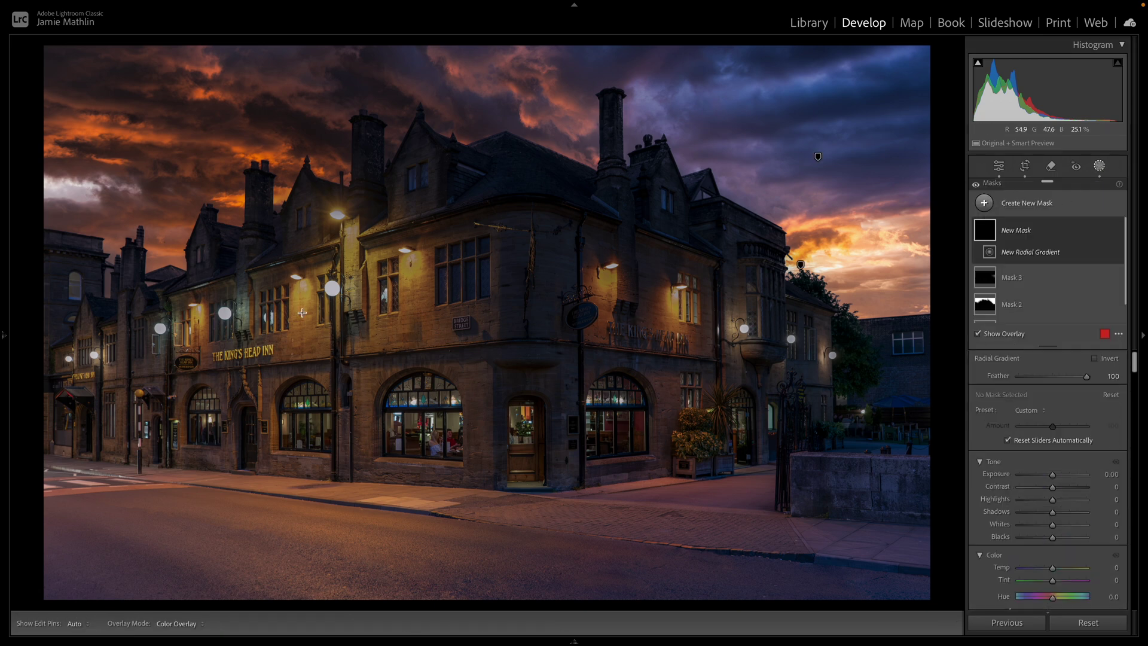
pyautogui.moveTo(198, 308)
pyautogui.mouseDown()
pyautogui.moveTo(354, 316)
pyautogui.moveTo(458, 369)
pyautogui.mouseUp()
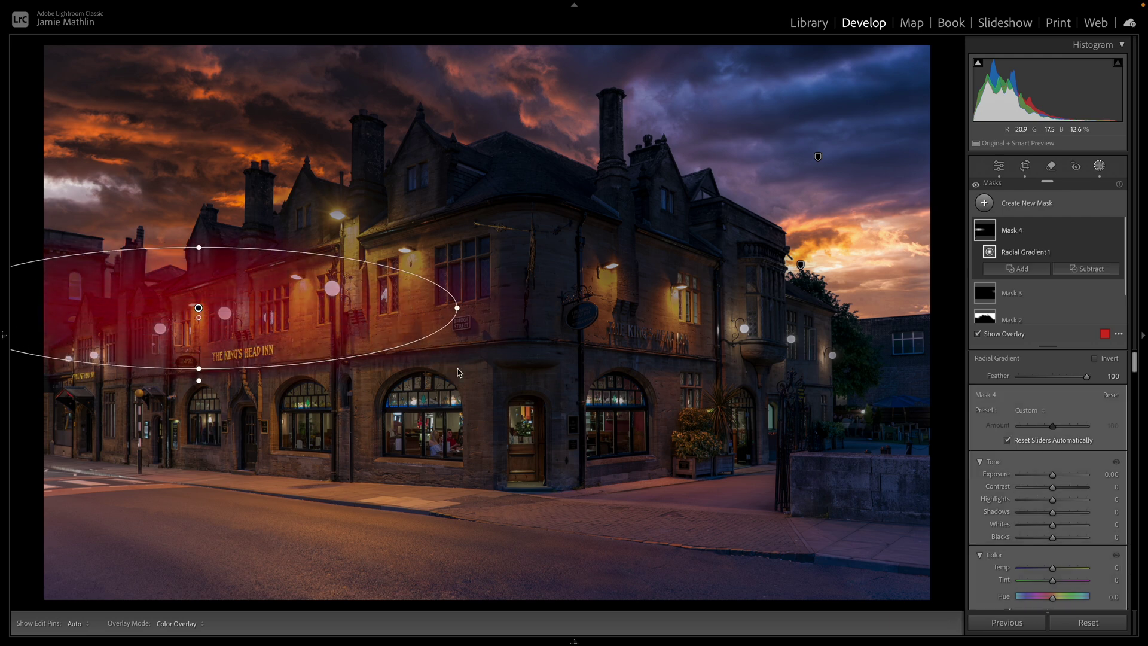
pyautogui.moveTo(212, 313); pyautogui.dragTo(350, 307)
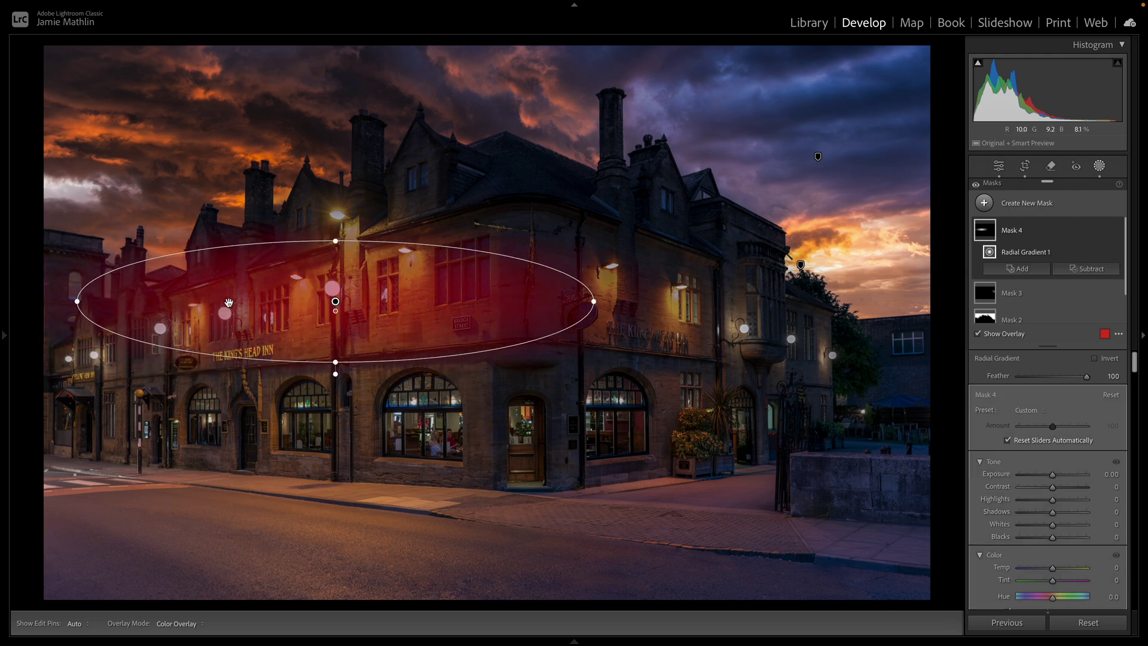
pyautogui.moveTo(69, 297); pyautogui.dragTo(26, 363)
pyautogui.moveTo(319, 241); pyautogui.dragTo(321, 226)
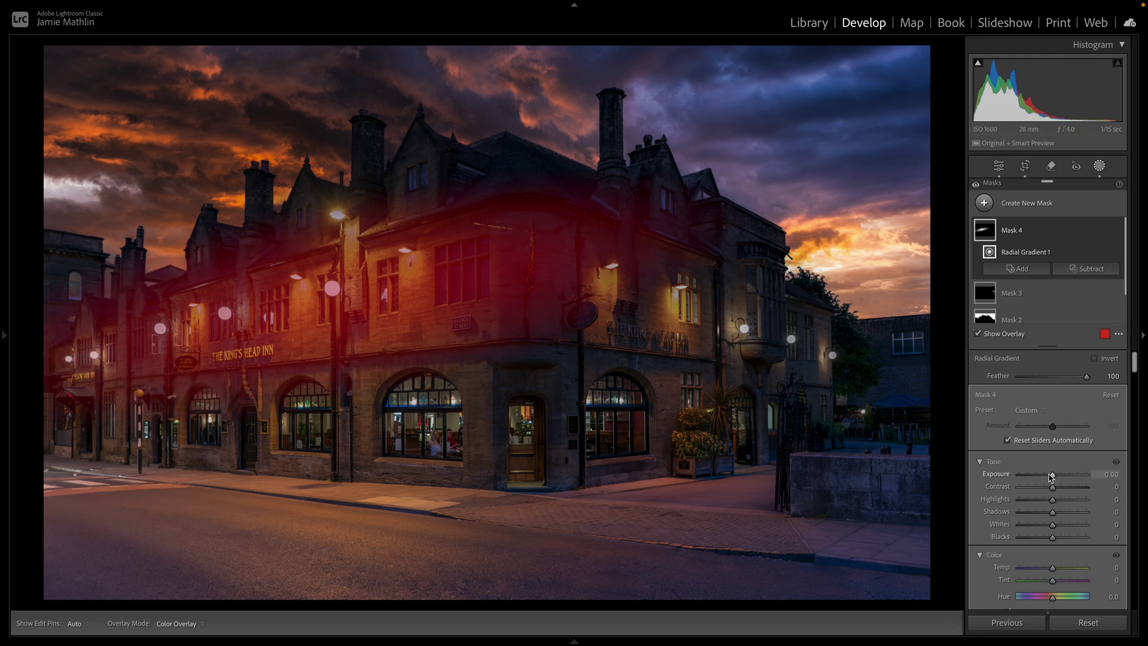
# Step: Brighten the facade mask with Exposure 0.87, Contrast 22, Highlights -22 and Clarity 47
pyautogui.moveTo(1062, 491); pyautogui.dragTo(1062, 477)
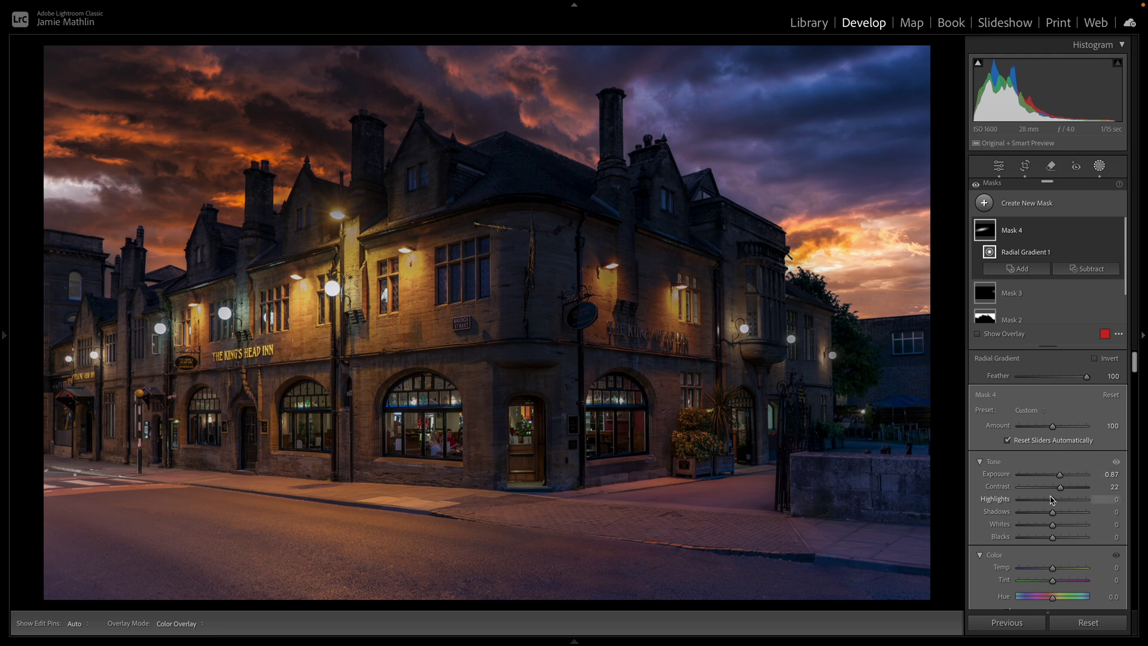
pyautogui.click(1046, 500)
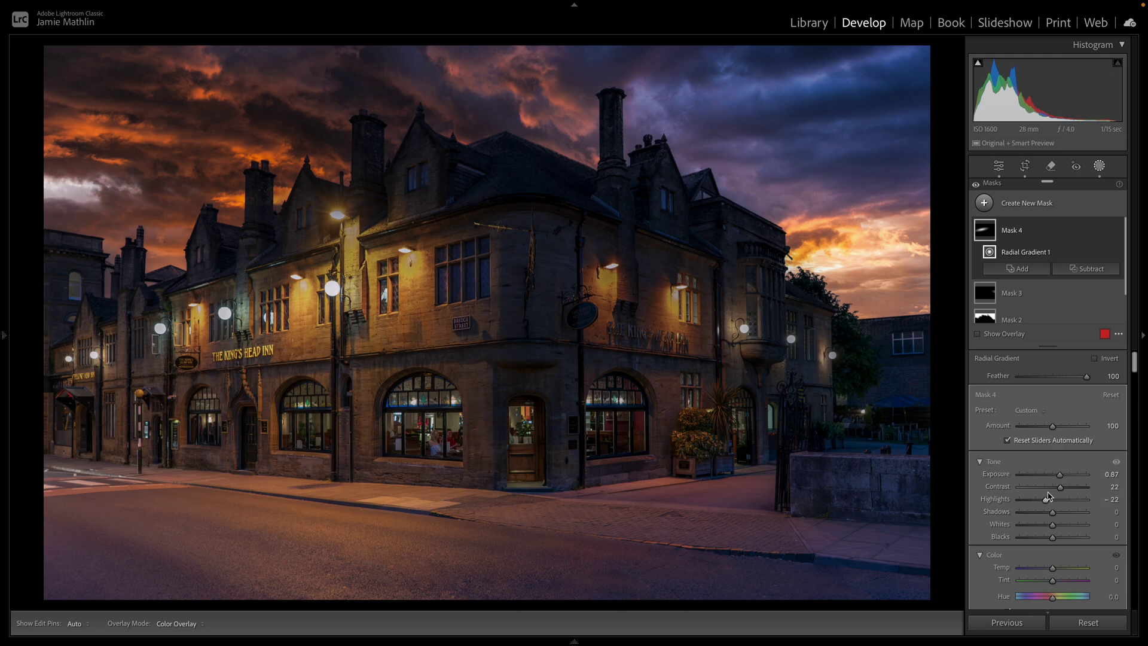
pyautogui.scroll(-10, 1047, 500)
pyautogui.scroll(-5, 1049, 496)
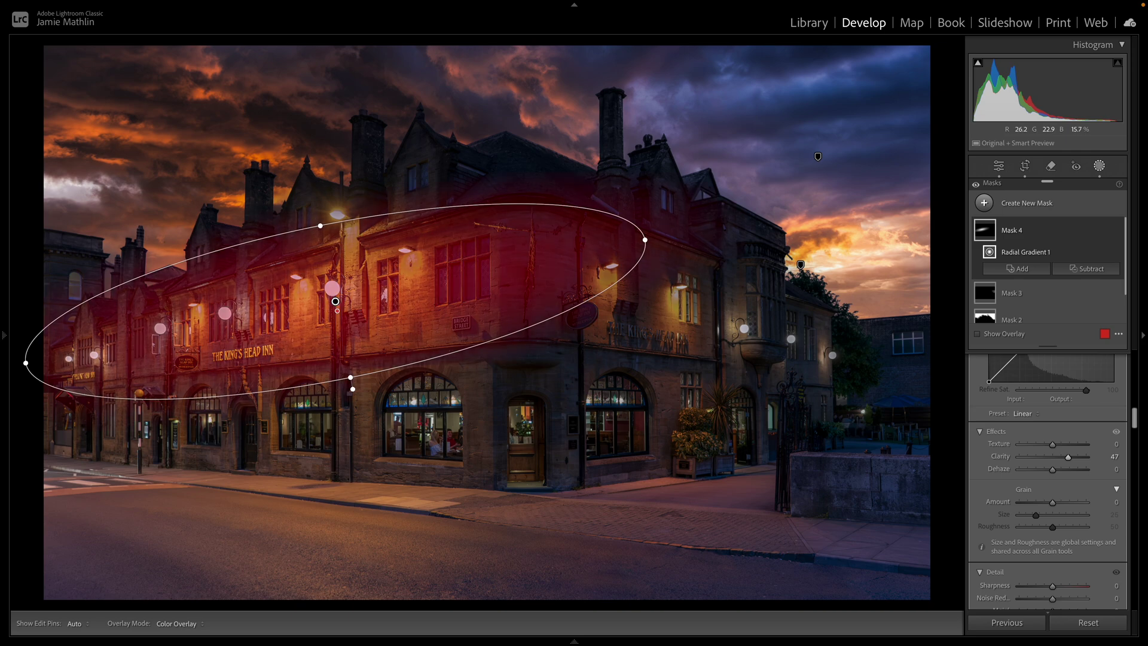
# Step: Duplicate the facade mask, move the copy over the building's right-hand wing, then narrow, tilt and heighten it to follow the wall
pyautogui.rightClick(336, 300)
pyautogui.click(383, 391)
pyautogui.moveTo(336, 301); pyautogui.dragTo(745, 335)
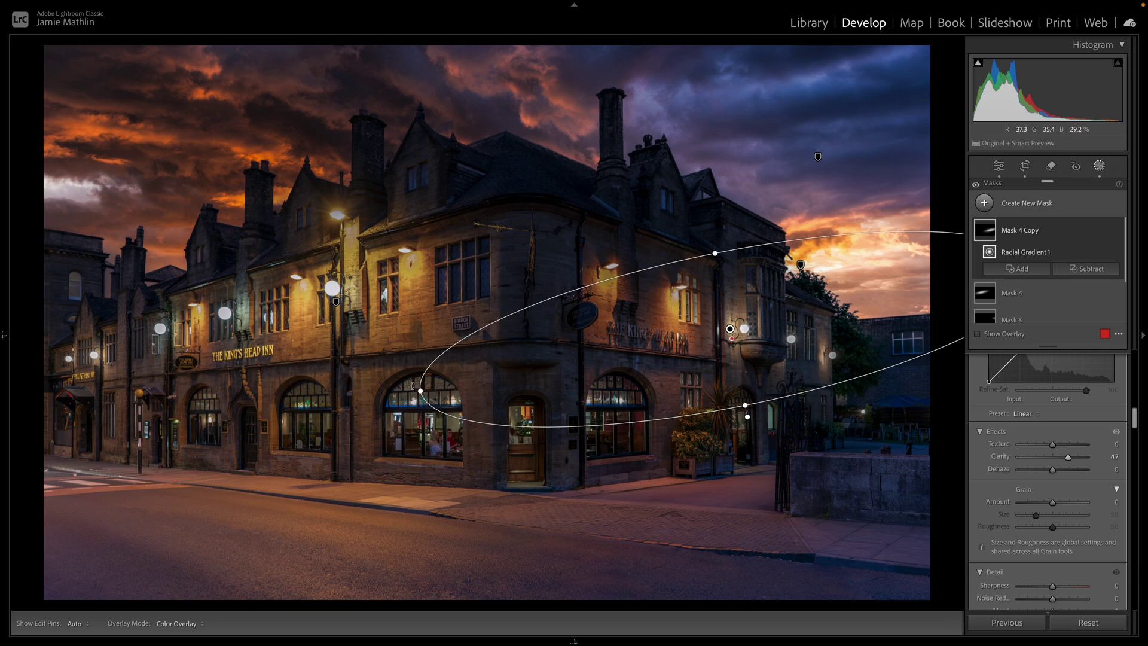
pyautogui.moveTo(413, 391); pyautogui.dragTo(512, 281)
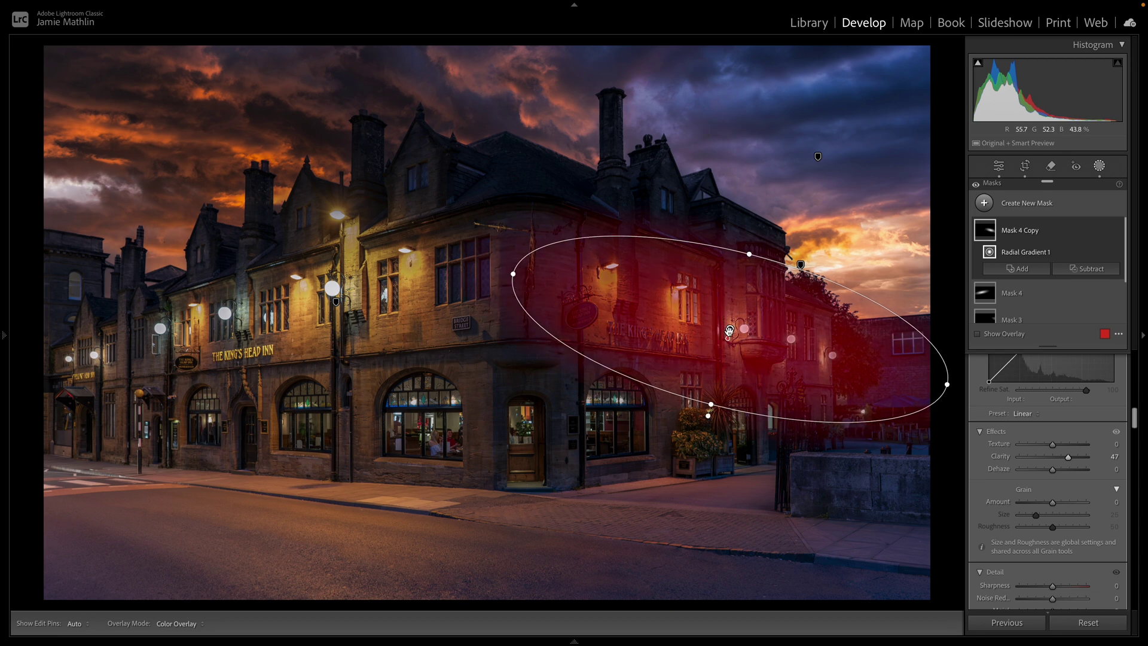
pyautogui.moveTo(731, 329); pyautogui.dragTo(705, 320)
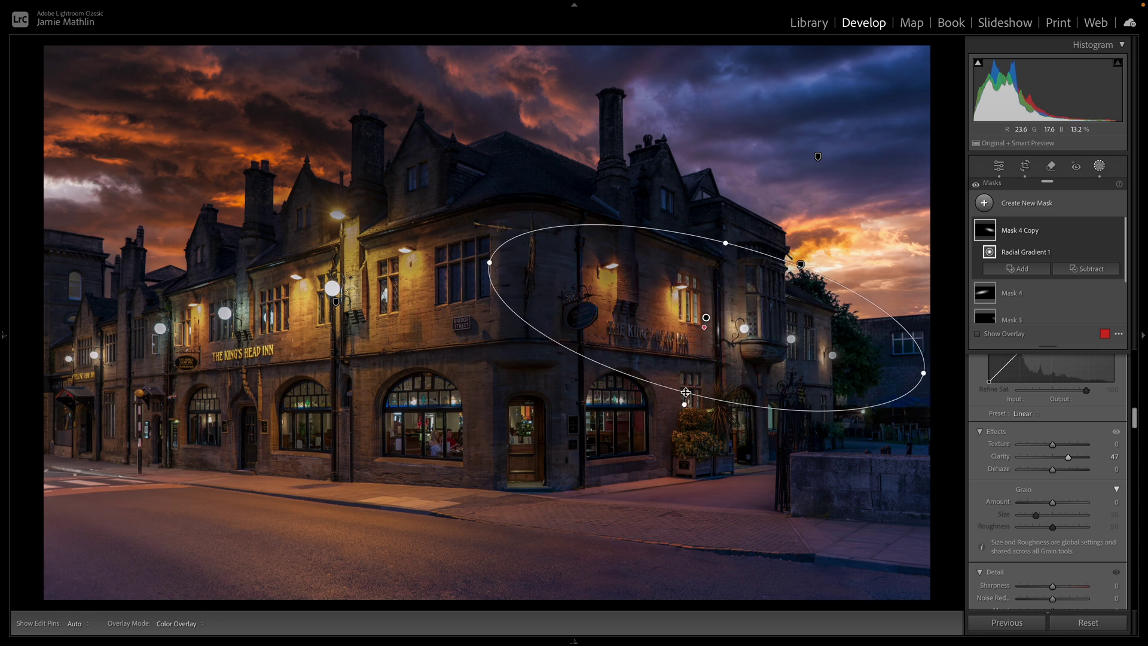
pyautogui.moveTo(687, 397); pyautogui.dragTo(685, 408)
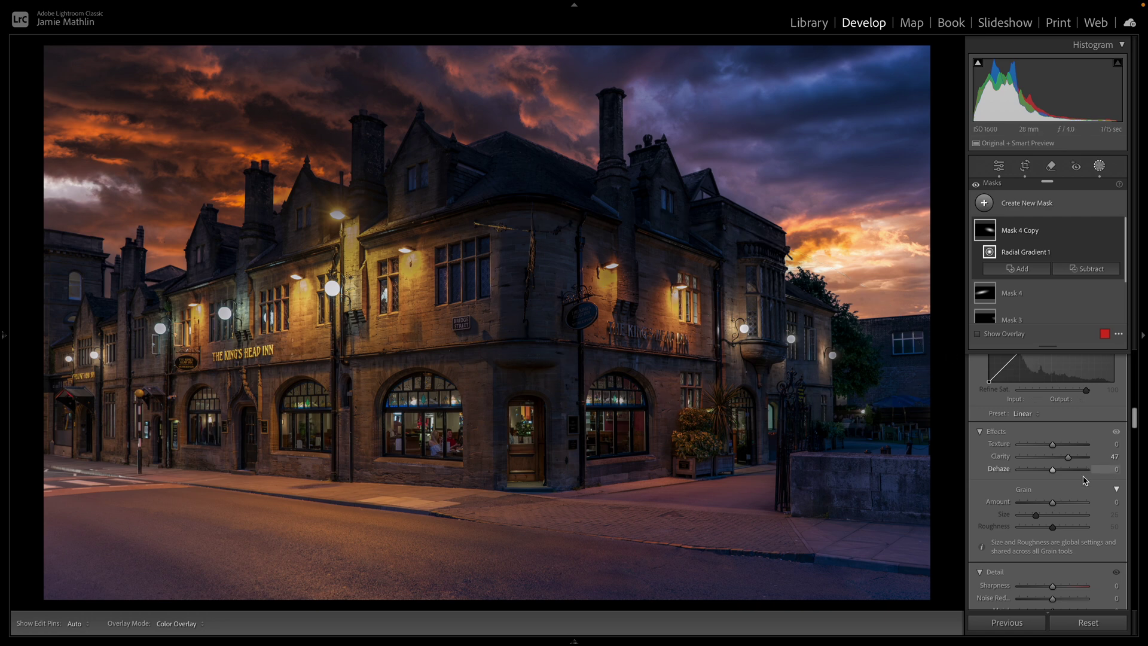
# Step: Set the Highlights of the duplicated facade mask to 5
pyautogui.scroll(3, 1083, 473)
pyautogui.scroll(8, 1083, 474)
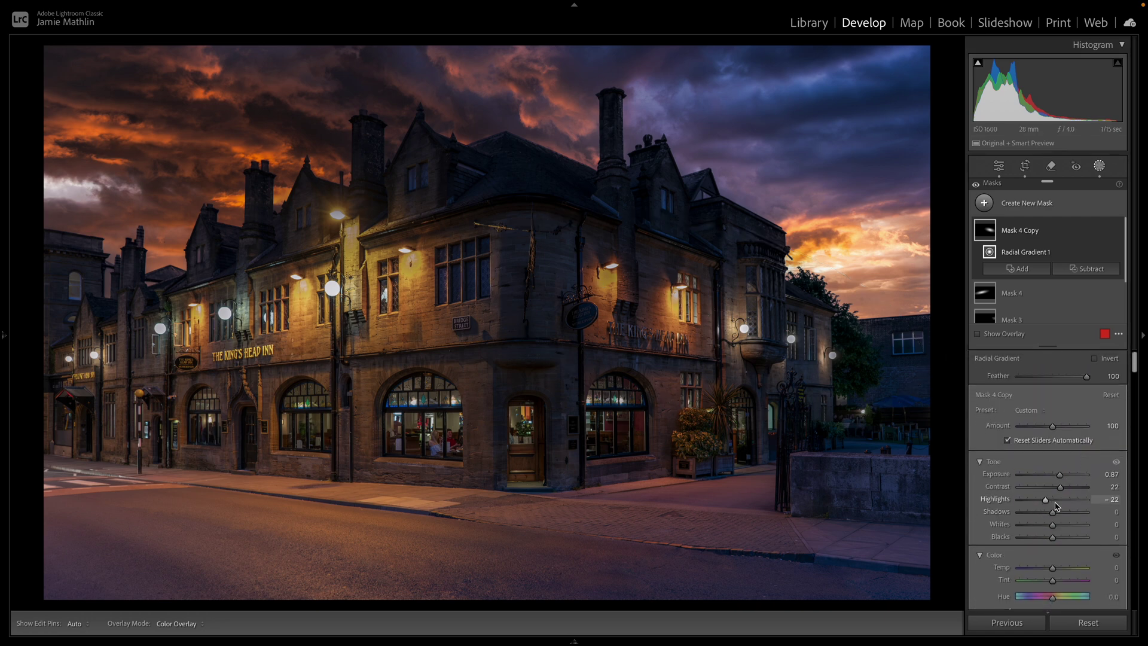
pyautogui.moveTo(1055, 506); pyautogui.dragTo(1065, 506)
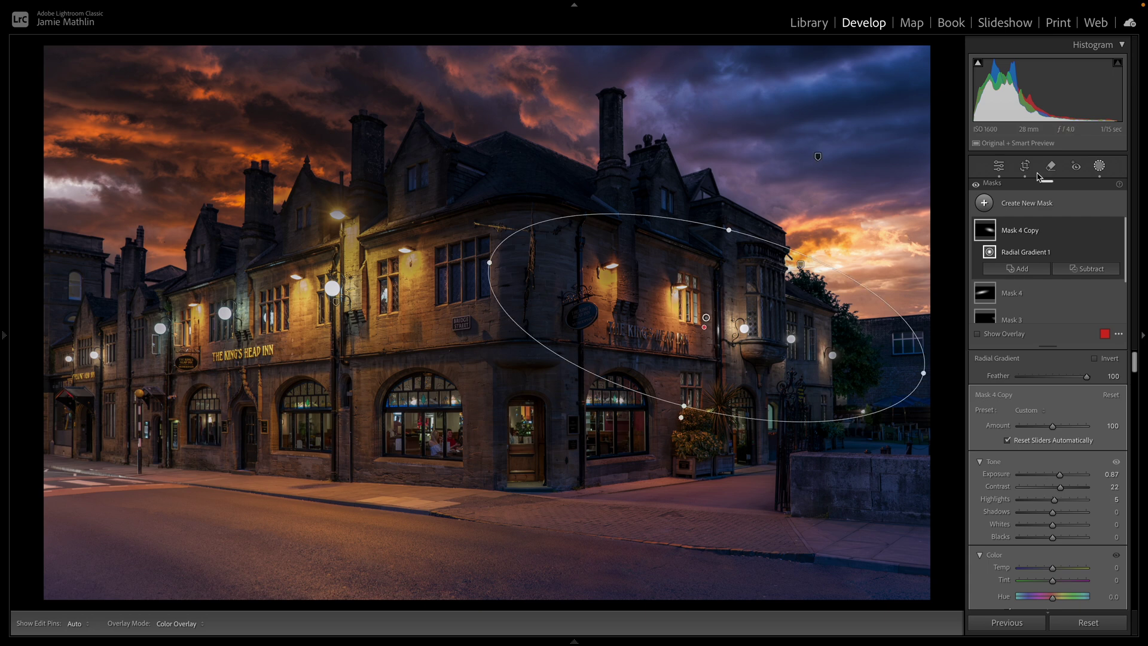
# Step: Create a small Radial Gradient mask under the wall lamp above the hanging inn sign and set its Exposure to 1.57
pyautogui.hotkey('shift', 'm')
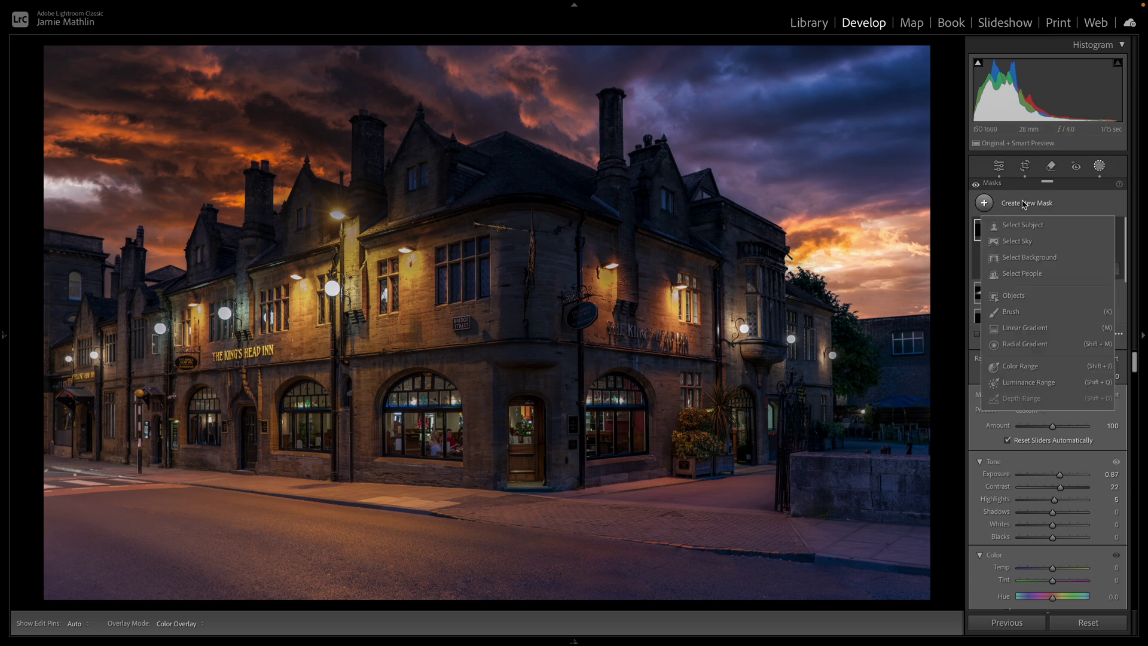
pyautogui.click(1022, 337)
pyautogui.moveTo(604, 277)
pyautogui.mouseDown()
pyautogui.moveTo(619, 294)
pyautogui.moveTo(604, 282)
pyautogui.mouseUp()
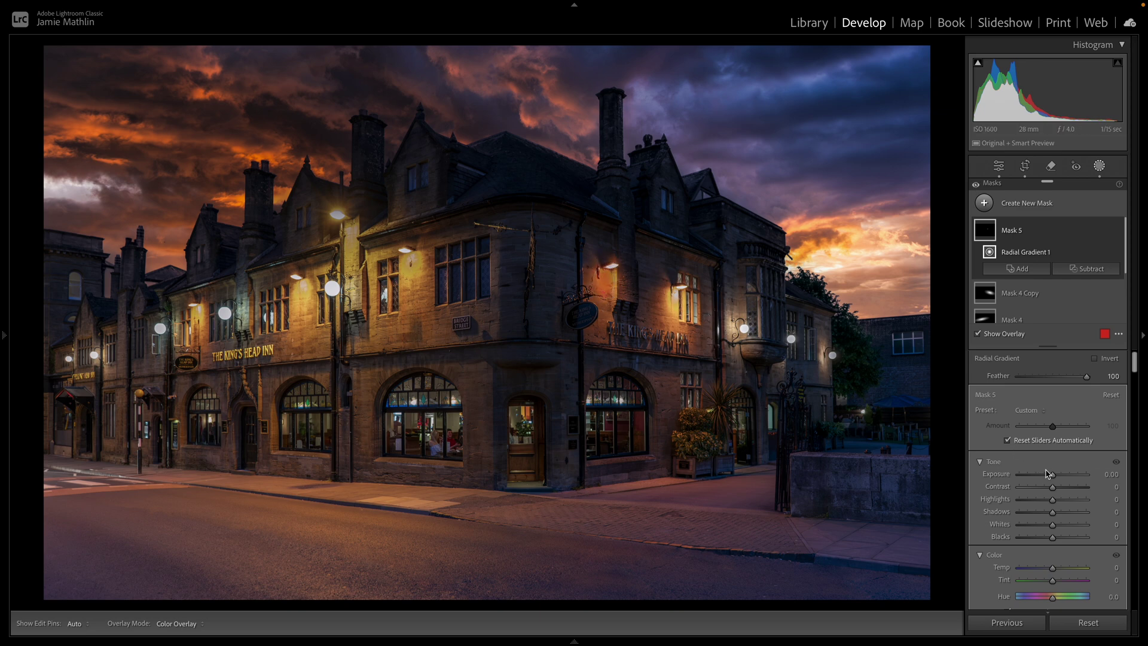
pyautogui.moveTo(1052, 475); pyautogui.dragTo(1067, 477)
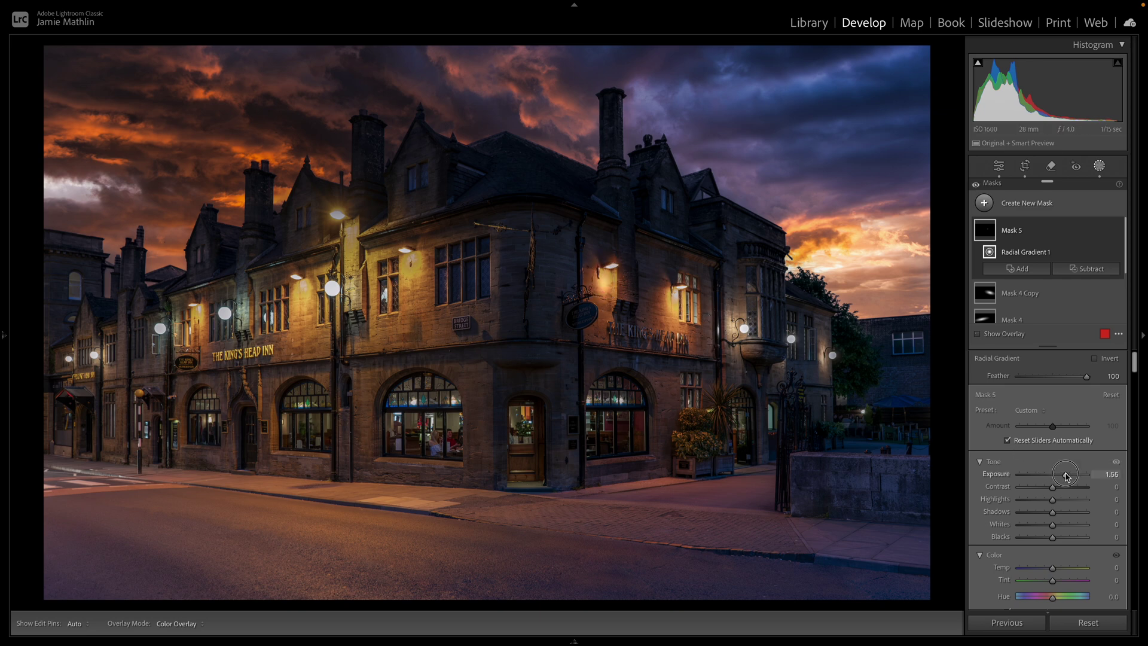
pyautogui.moveTo(1068, 477); pyautogui.dragTo(1067, 477)
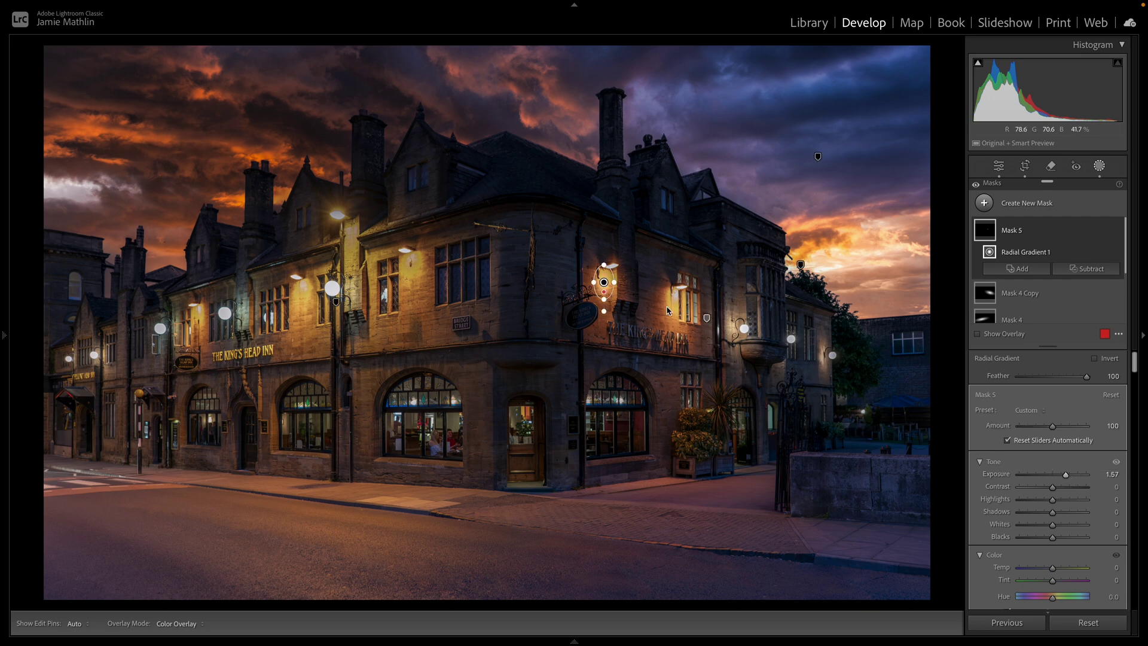
# Step: Shift the lamp's radial mask slightly upward, stretch it vertically, set Contrast to 20 and Clarity to 31, and leave masking
pyautogui.moveTo(596, 276); pyautogui.dragTo(596, 273)
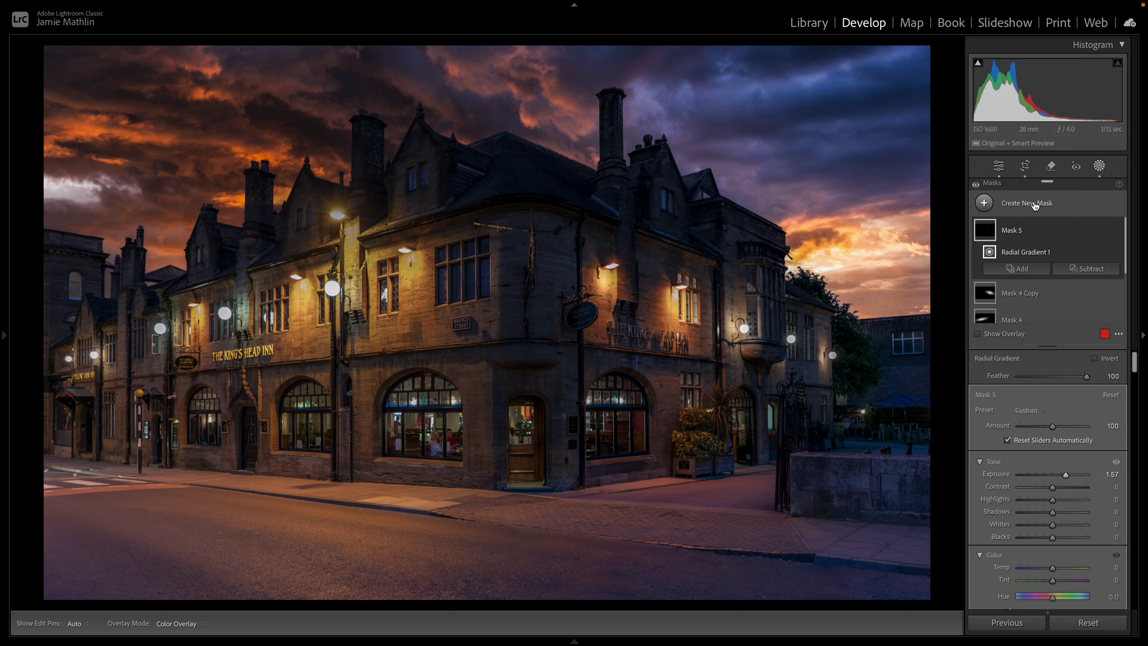
pyautogui.click(1101, 166)
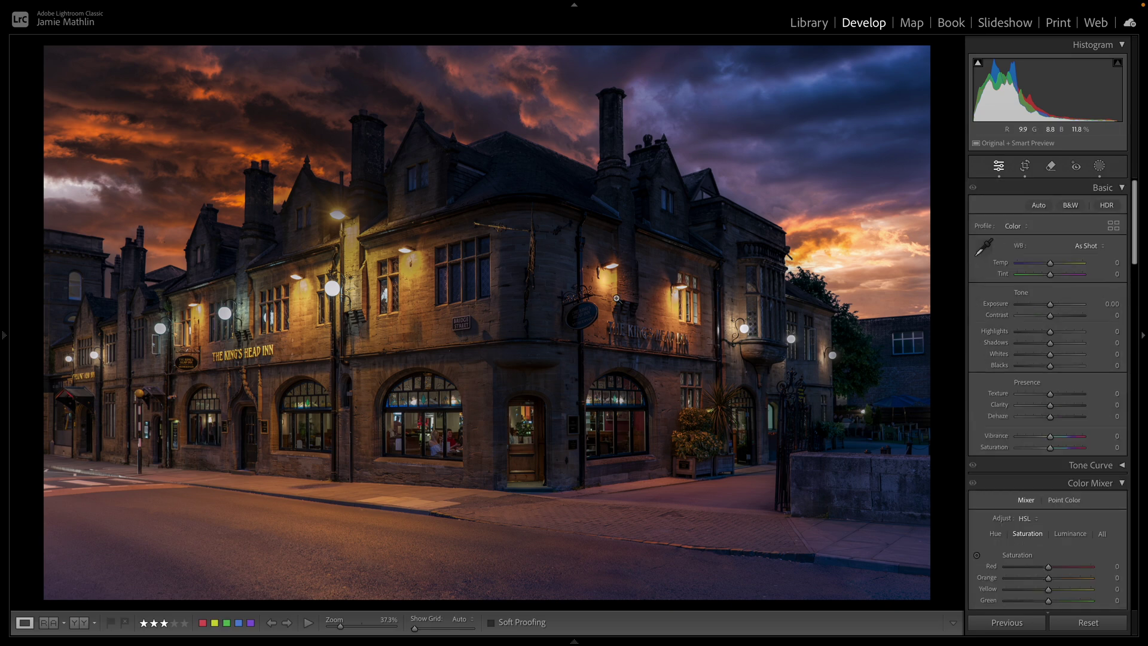
pyautogui.click(1099, 166)
pyautogui.click(603, 278)
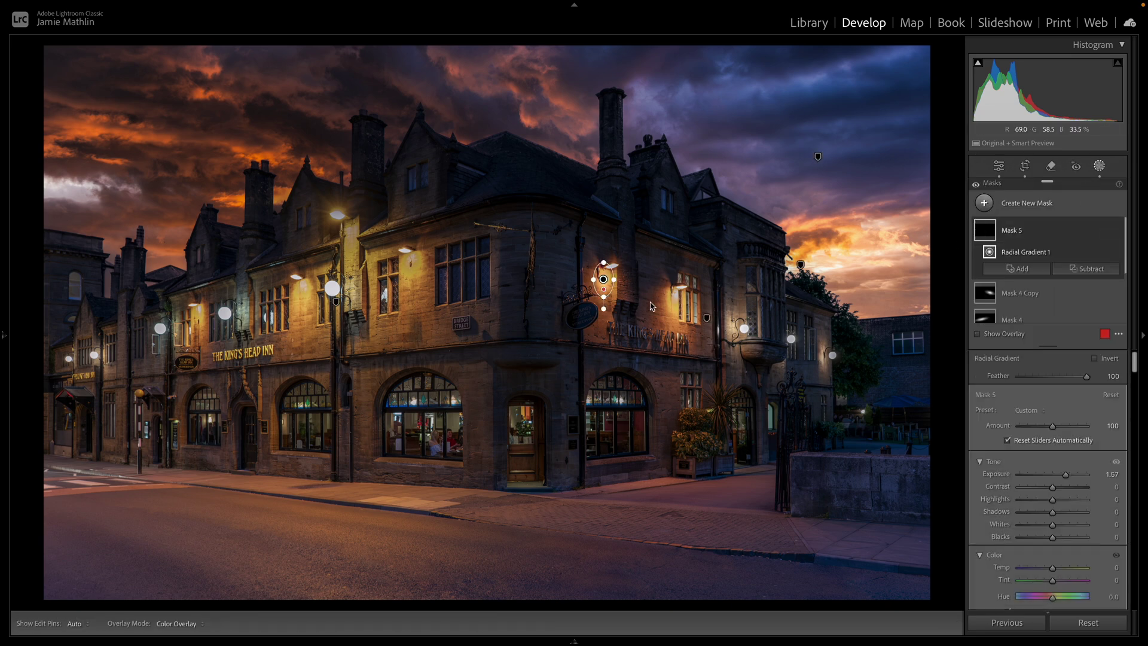
pyautogui.moveTo(604, 293); pyautogui.dragTo(604, 307)
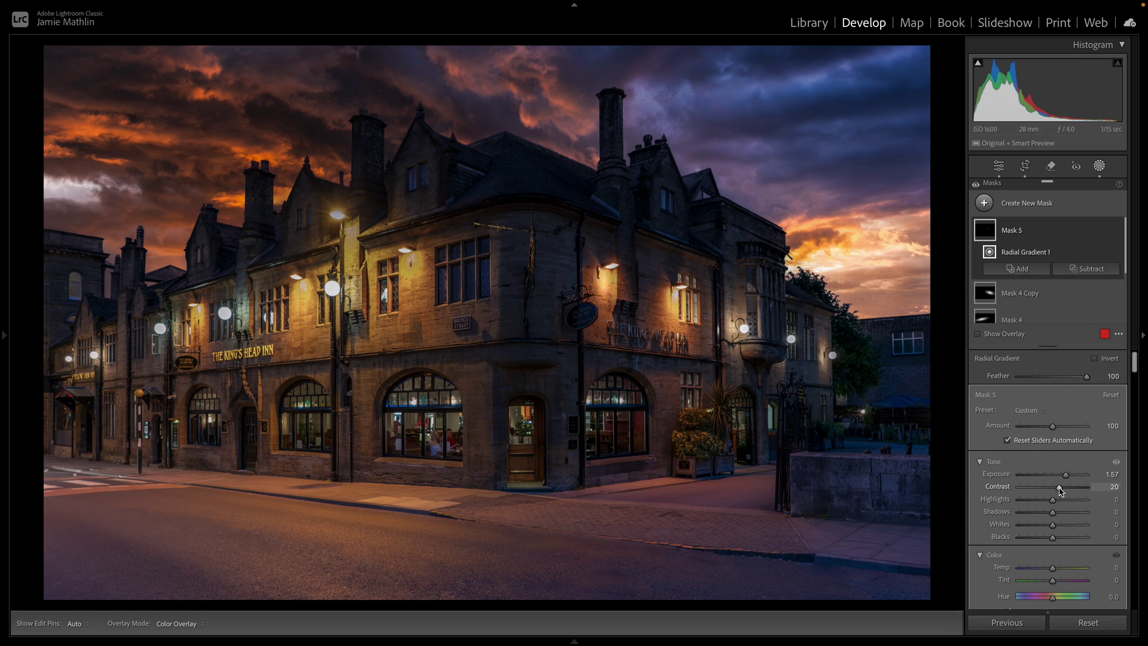
pyautogui.scroll(-8, 1039, 458)
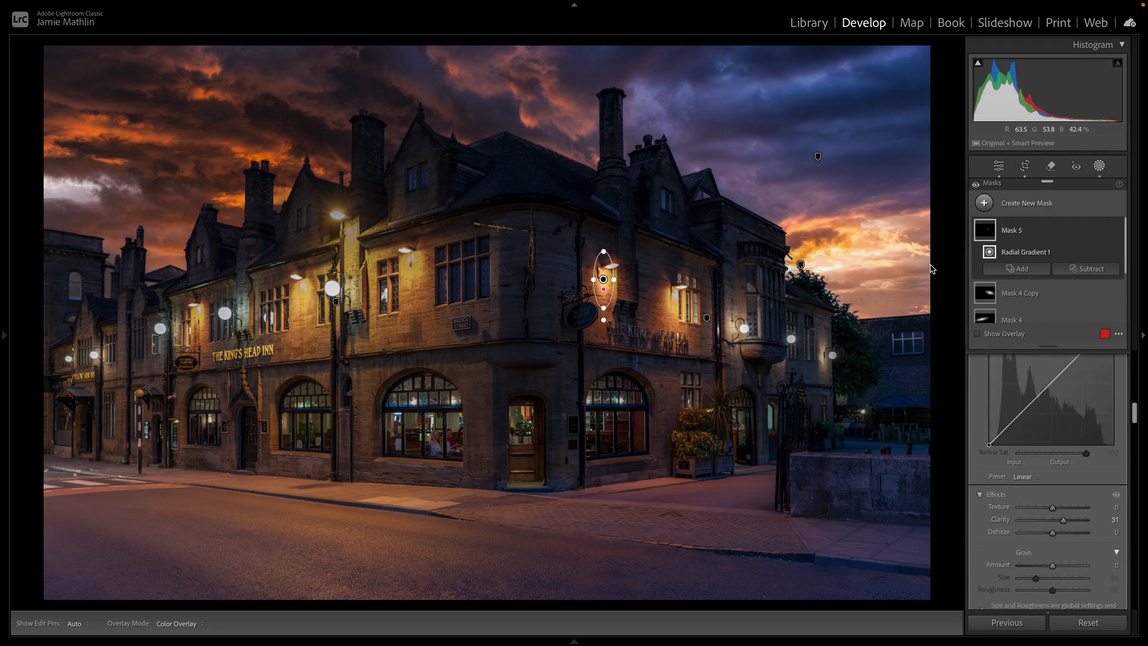
pyautogui.click(1101, 167)
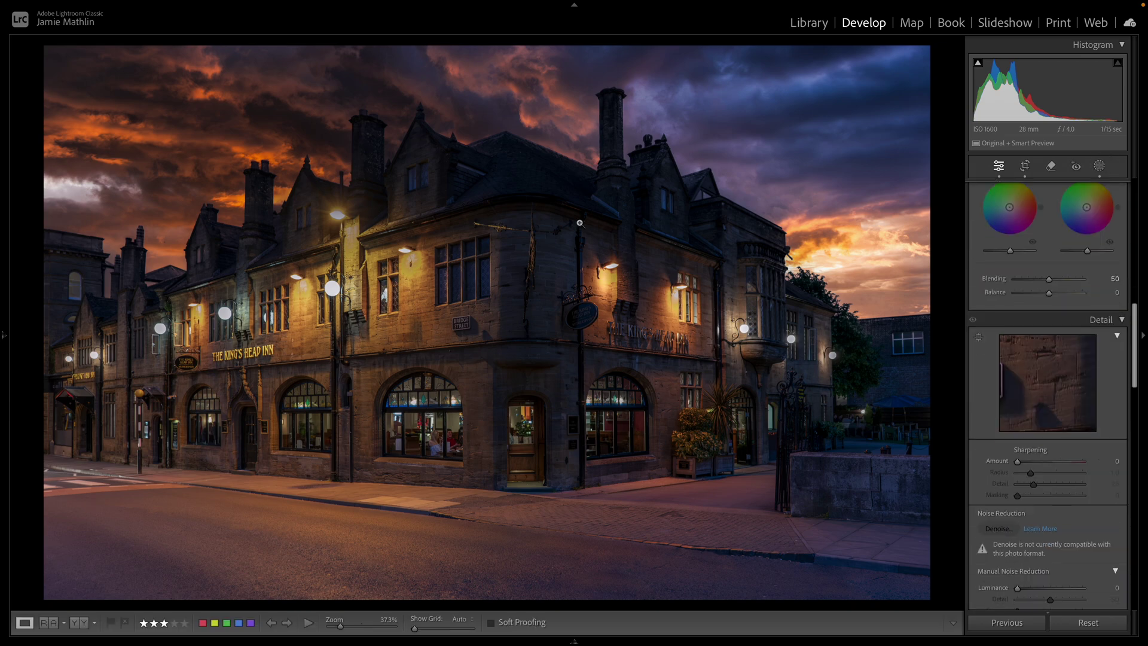
# Step: Check the lamp-lit facade at 100%, then create an Objects mask of the large arched window beside the corner door
pyautogui.click(409, 250)
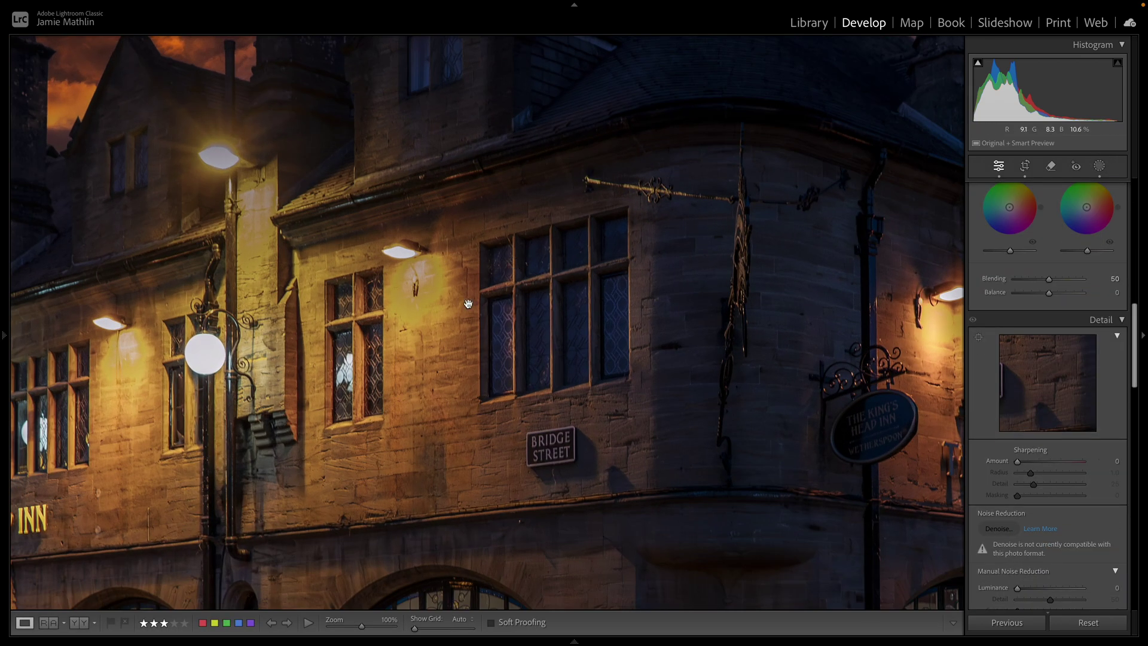
pyautogui.click(350, 374)
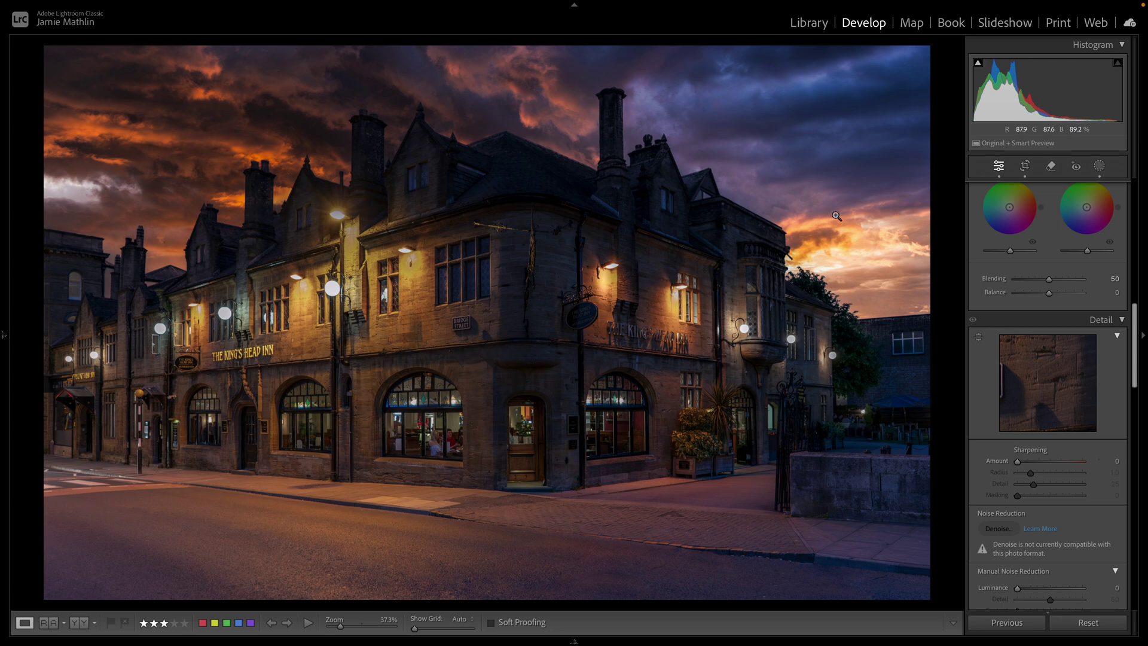
pyautogui.click(1099, 168)
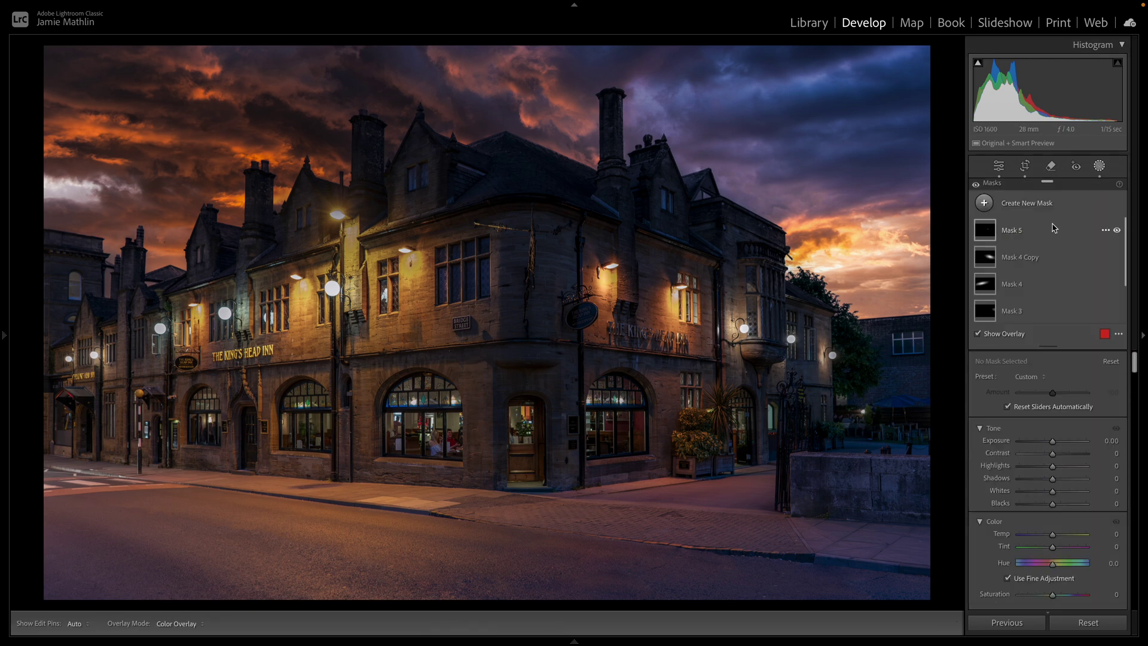
pyautogui.click(1024, 203)
pyautogui.click(1013, 296)
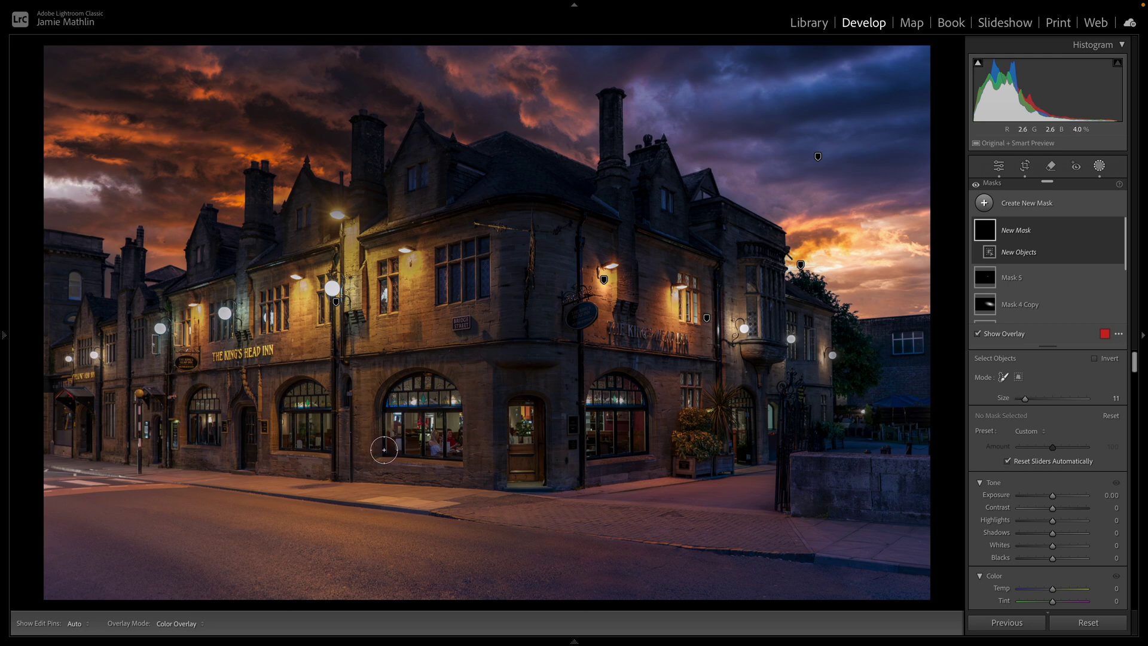
pyautogui.moveTo(391, 448)
pyautogui.mouseDown()
pyautogui.moveTo(396, 398)
pyautogui.moveTo(429, 383)
pyautogui.moveTo(449, 398)
pyautogui.moveTo(454, 447)
pyautogui.moveTo(413, 452)
pyautogui.moveTo(406, 431)
pyautogui.moveTo(421, 406)
pyautogui.moveTo(433, 423)
pyautogui.moveTo(422, 436)
pyautogui.mouseUp()
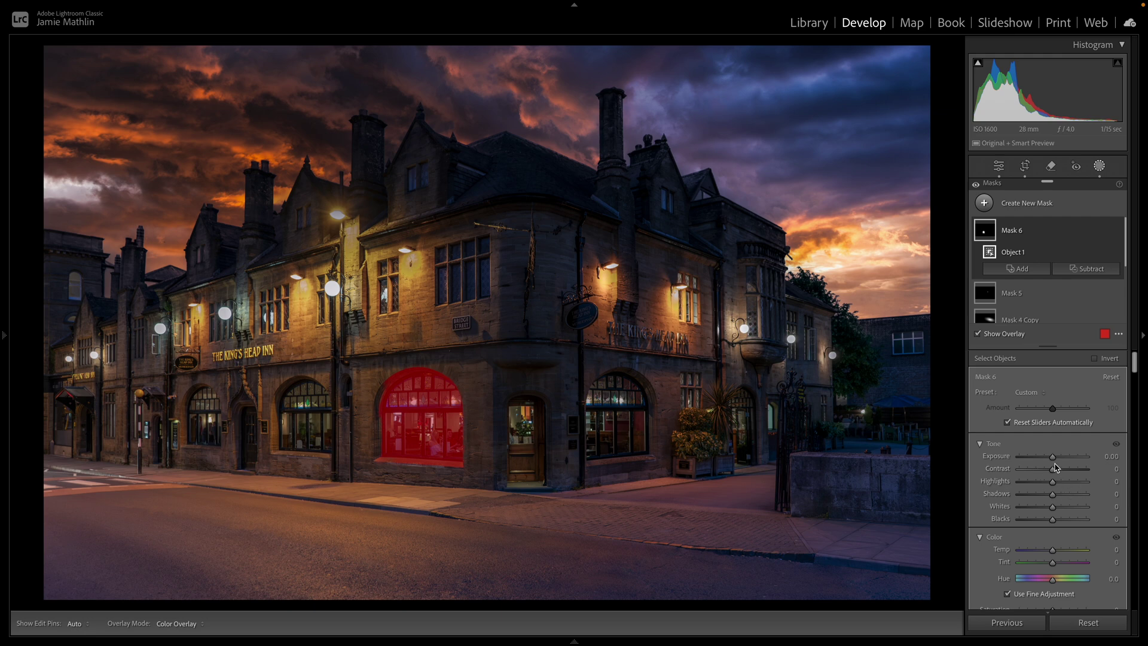
# Step: Hide the mask overlay and adjust the window mask to Exposure 0.70, Contrast 21, Shadows 34 and Clarity 35
pyautogui.press('o')
pyautogui.moveTo(1054, 458); pyautogui.dragTo(1060, 461)
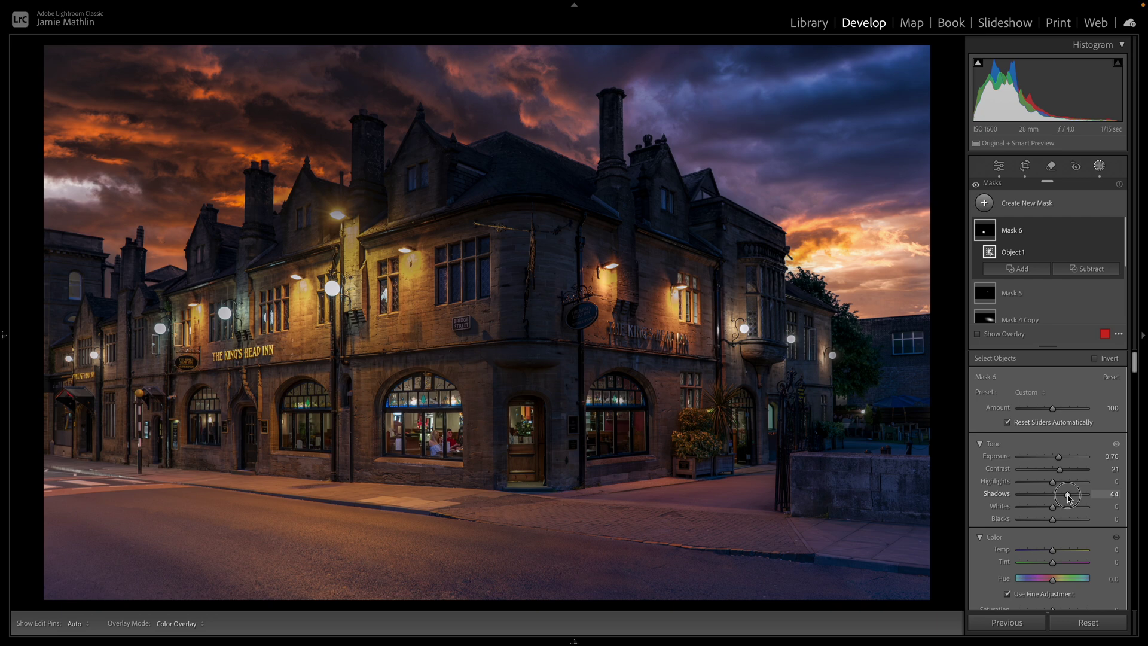
pyautogui.scroll(-10, 1065, 498)
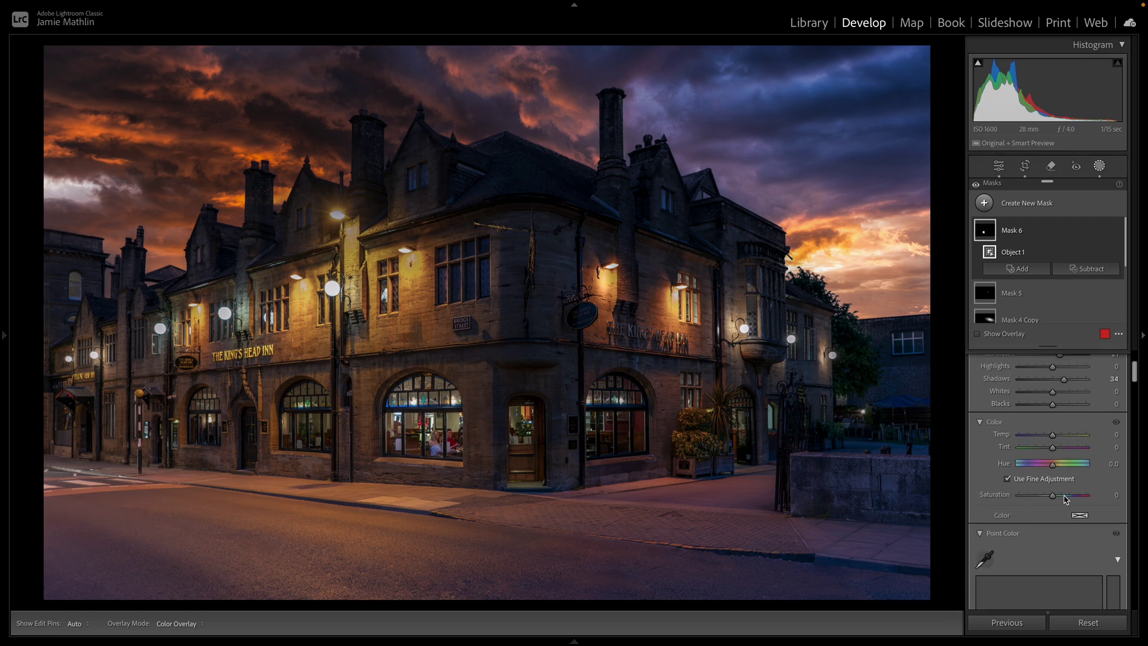
pyautogui.scroll(-3, 1064, 496)
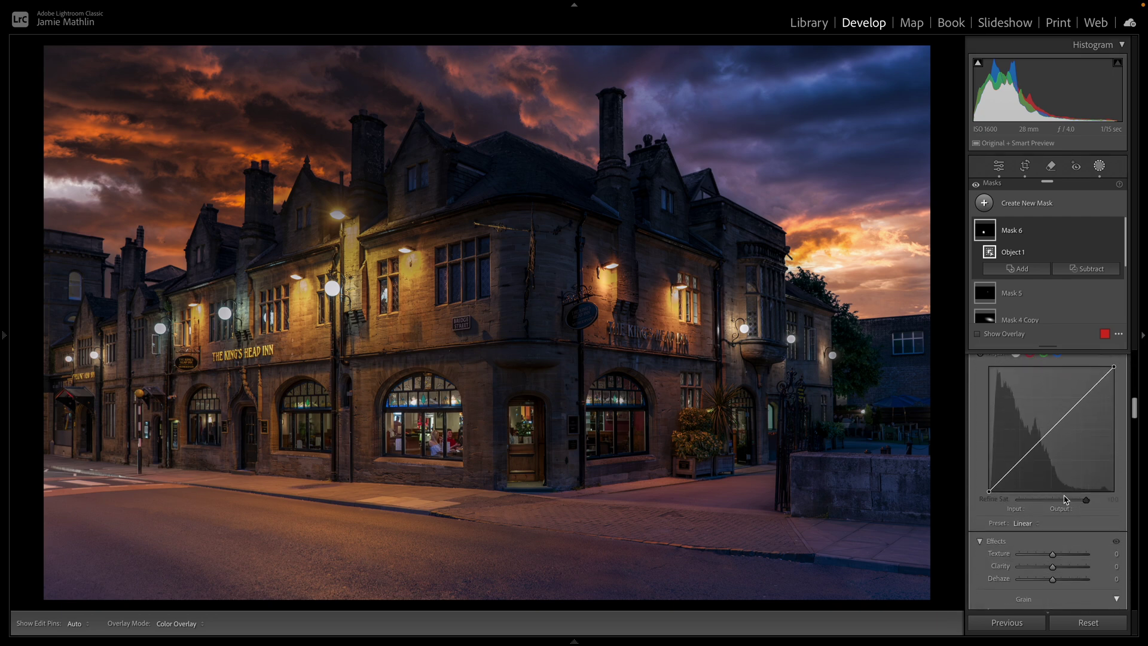
pyautogui.moveTo(1053, 566); pyautogui.dragTo(1065, 565)
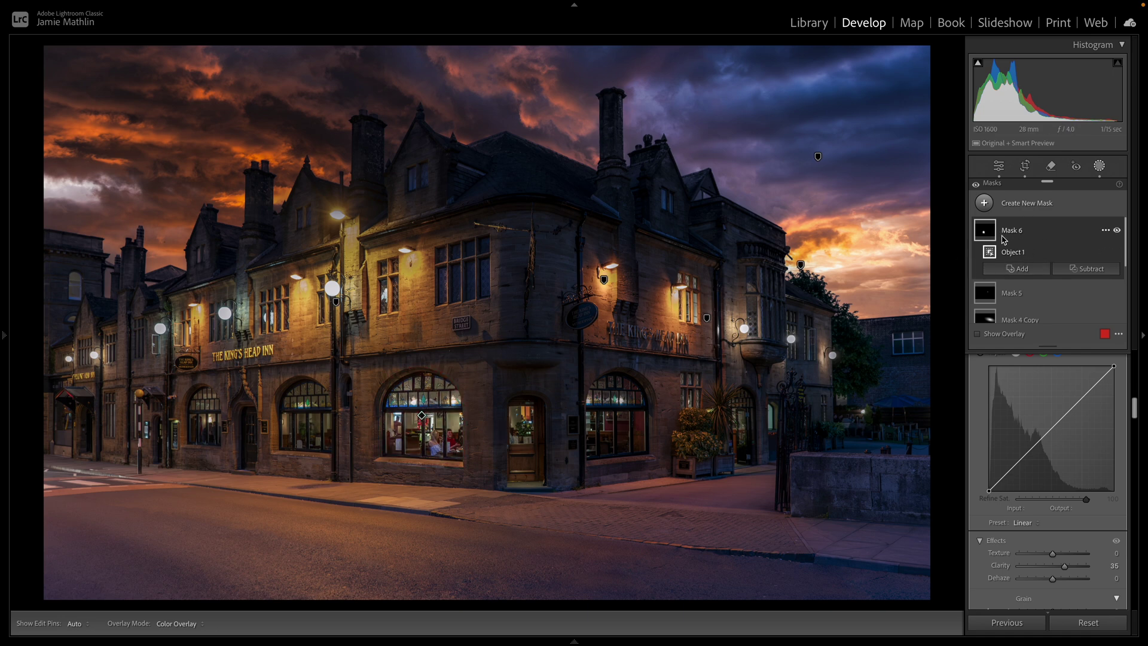
# Step: Add the two arched windows further left on the ground floor to the window mask as Objects selections
pyautogui.click(1019, 269)
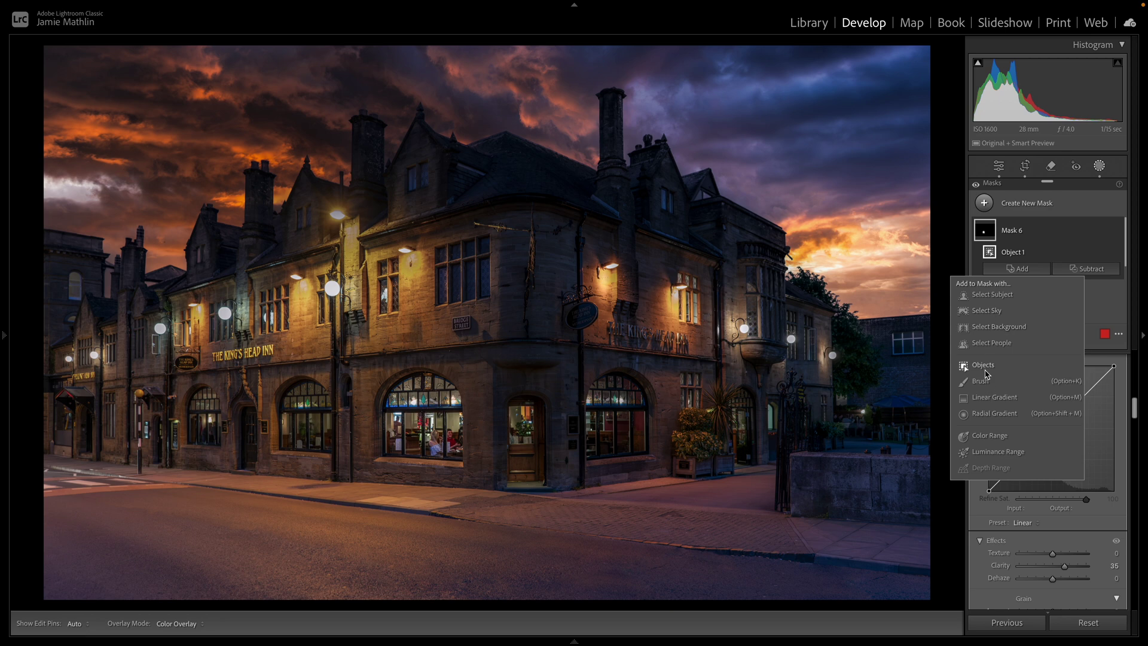
pyautogui.click(983, 365)
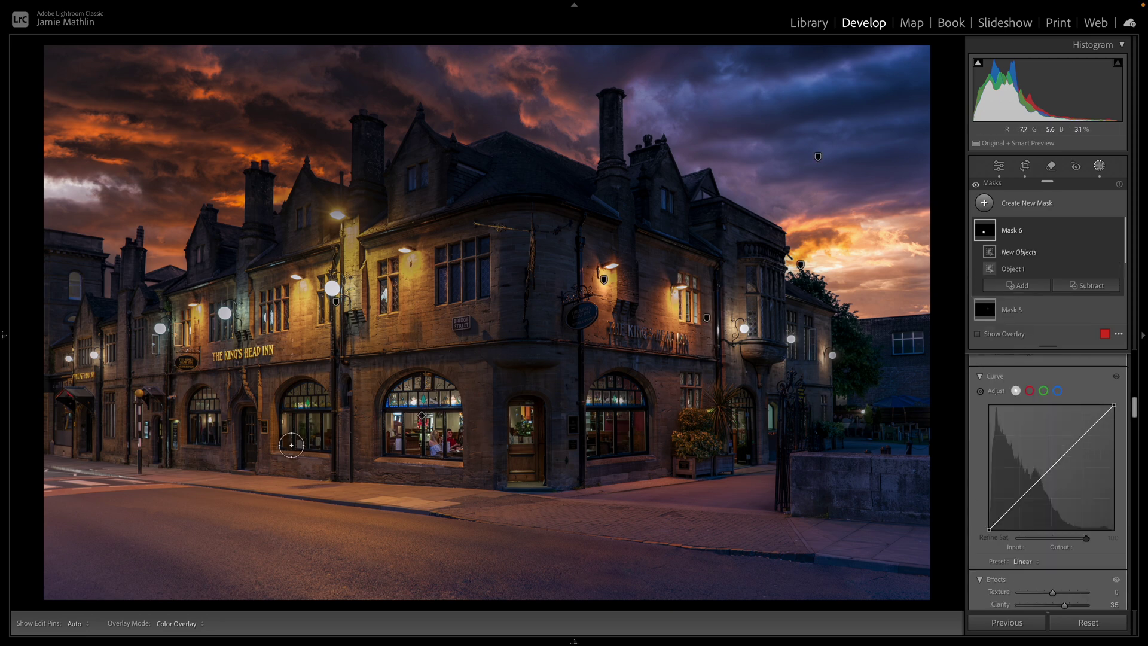
pyautogui.moveTo(281, 446)
pyautogui.mouseDown()
pyautogui.moveTo(282, 399)
pyautogui.moveTo(320, 386)
pyautogui.moveTo(326, 452)
pyautogui.moveTo(291, 449)
pyautogui.moveTo(286, 426)
pyautogui.moveTo(295, 401)
pyautogui.moveTo(316, 400)
pyautogui.moveTo(321, 429)
pyautogui.moveTo(290, 448)
pyautogui.moveTo(287, 407)
pyautogui.moveTo(314, 399)
pyautogui.moveTo(311, 436)
pyautogui.moveTo(305, 413)
pyautogui.mouseUp()
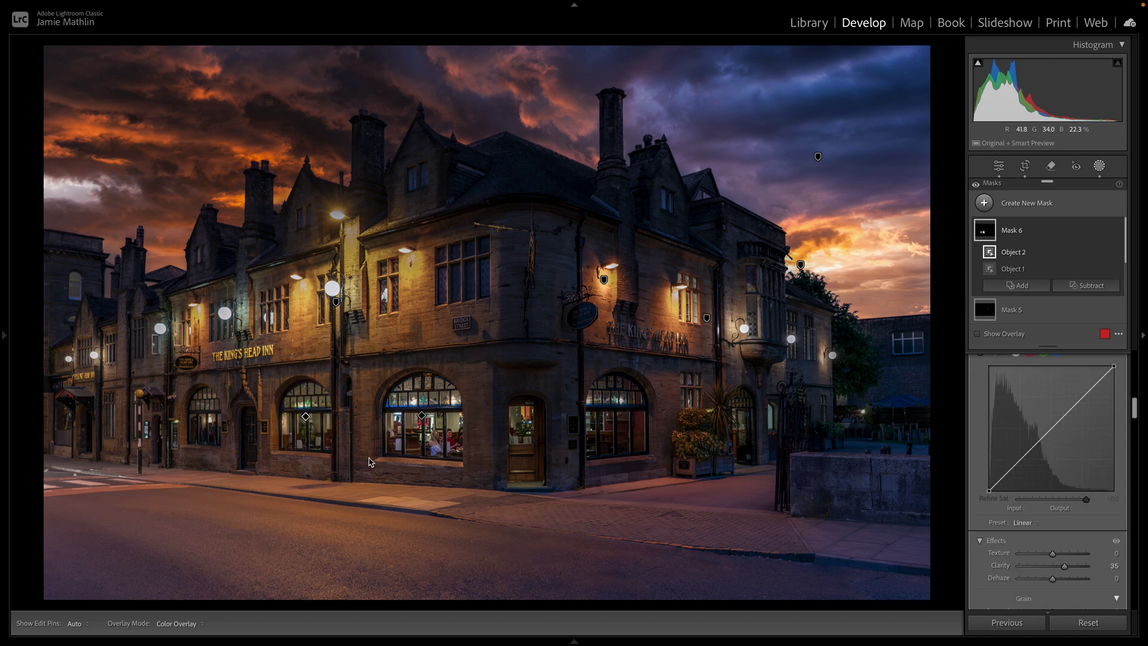
pyautogui.click(1017, 286)
pyautogui.click(984, 382)
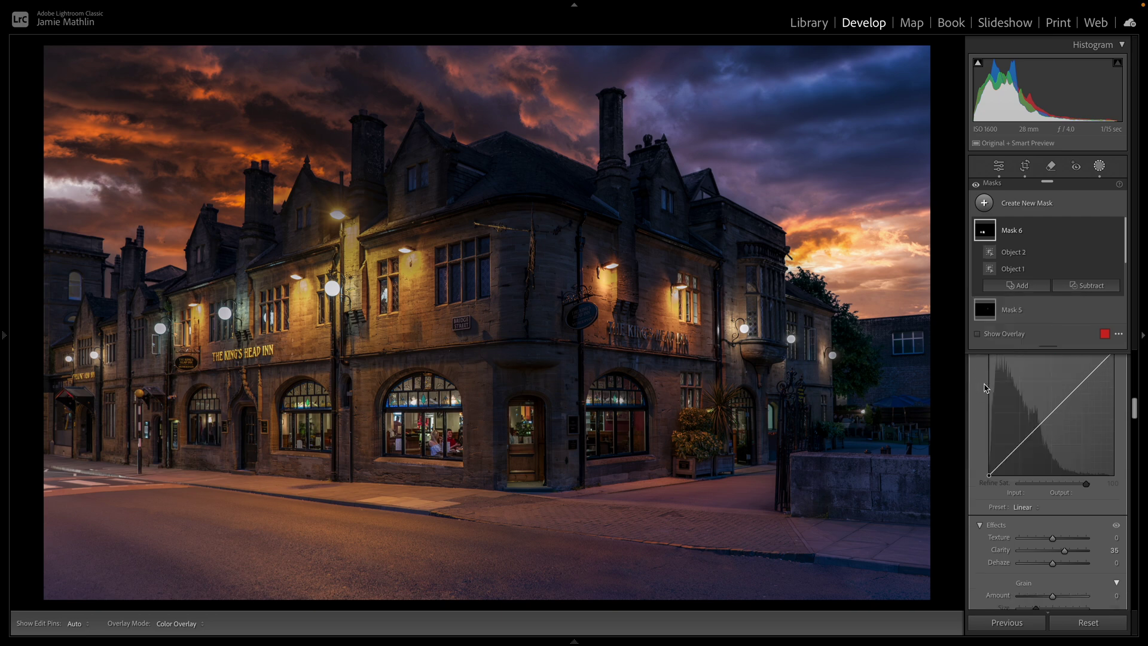
pyautogui.moveTo(191, 440)
pyautogui.mouseDown()
pyautogui.moveTo(192, 408)
pyautogui.moveTo(208, 393)
pyautogui.moveTo(215, 442)
pyautogui.moveTo(196, 441)
pyautogui.moveTo(201, 404)
pyautogui.moveTo(210, 436)
pyautogui.mouseUp()
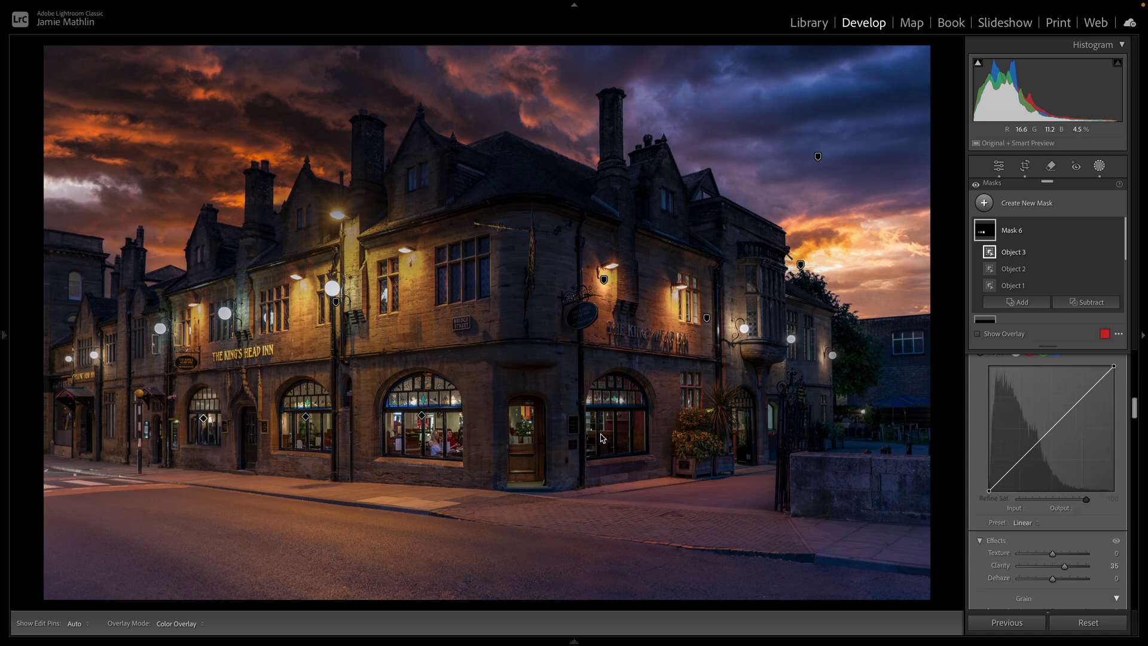
# Step: Add the arched window on the other side of the corner door and the side doorway behind the palm to the window mask as Objects selections
pyautogui.click(1018, 302)
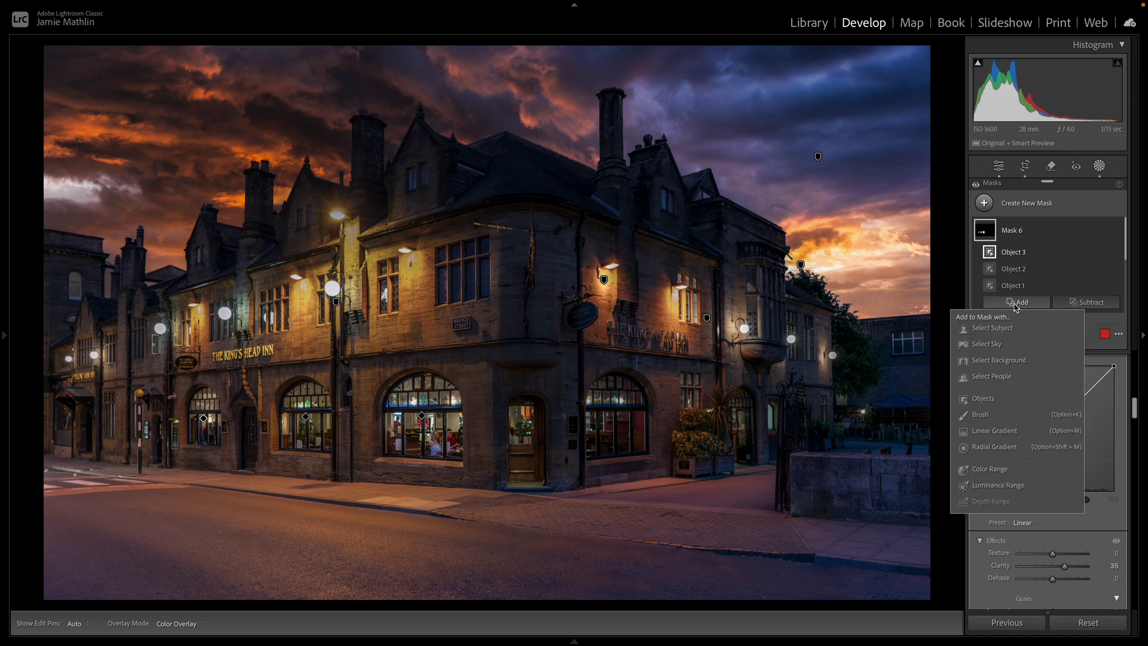
pyautogui.click(985, 400)
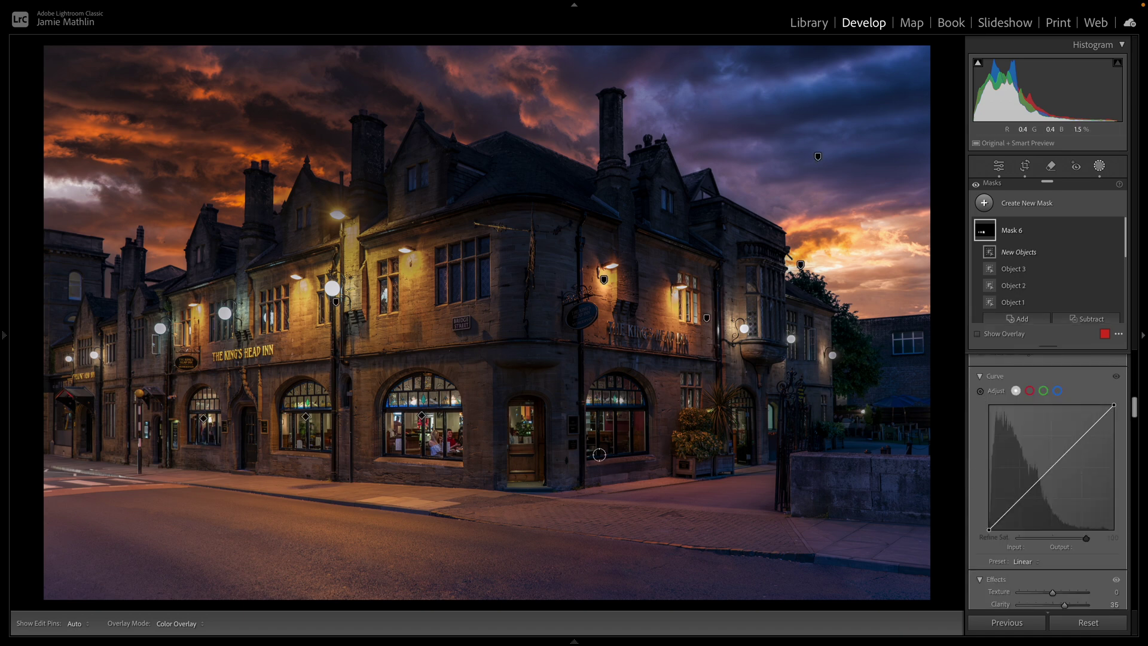
pyautogui.moveTo(592, 455)
pyautogui.mouseDown()
pyautogui.moveTo(594, 388)
pyautogui.moveTo(619, 377)
pyautogui.moveTo(642, 392)
pyautogui.moveTo(644, 452)
pyautogui.moveTo(590, 459)
pyautogui.moveTo(588, 425)
pyautogui.moveTo(616, 375)
pyautogui.moveTo(641, 392)
pyautogui.moveTo(649, 431)
pyautogui.moveTo(623, 446)
pyautogui.moveTo(595, 430)
pyautogui.moveTo(610, 389)
pyautogui.moveTo(635, 407)
pyautogui.moveTo(626, 439)
pyautogui.moveTo(605, 439)
pyautogui.moveTo(616, 398)
pyautogui.moveTo(627, 429)
pyautogui.moveTo(617, 432)
pyautogui.mouseUp()
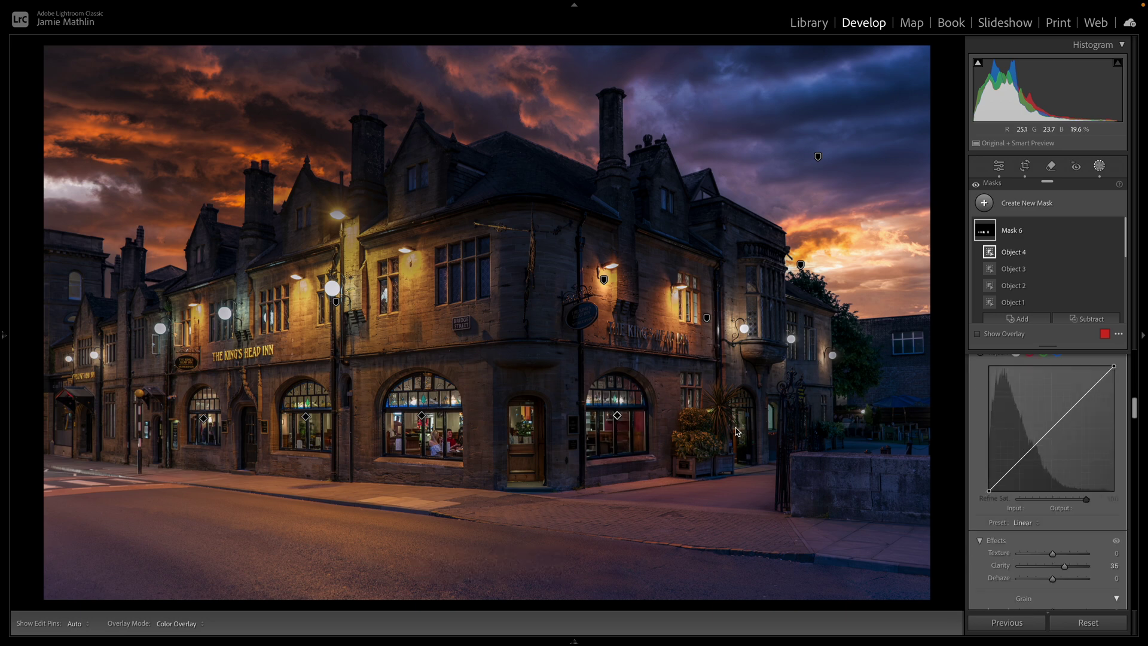
pyautogui.click(1018, 319)
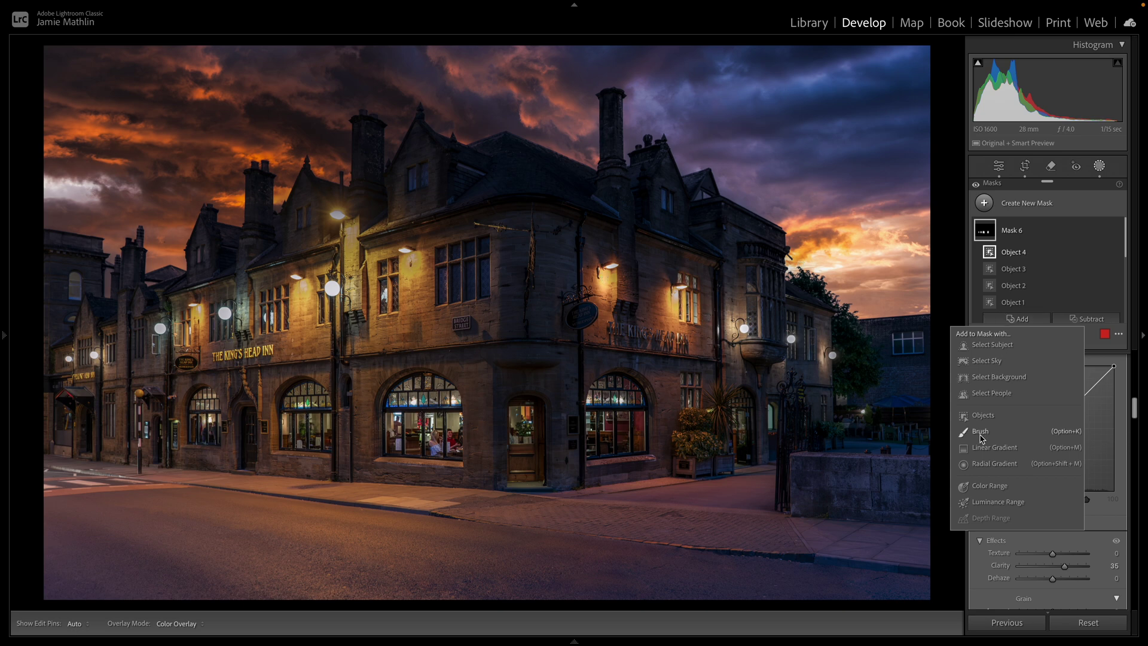
pyautogui.click(983, 416)
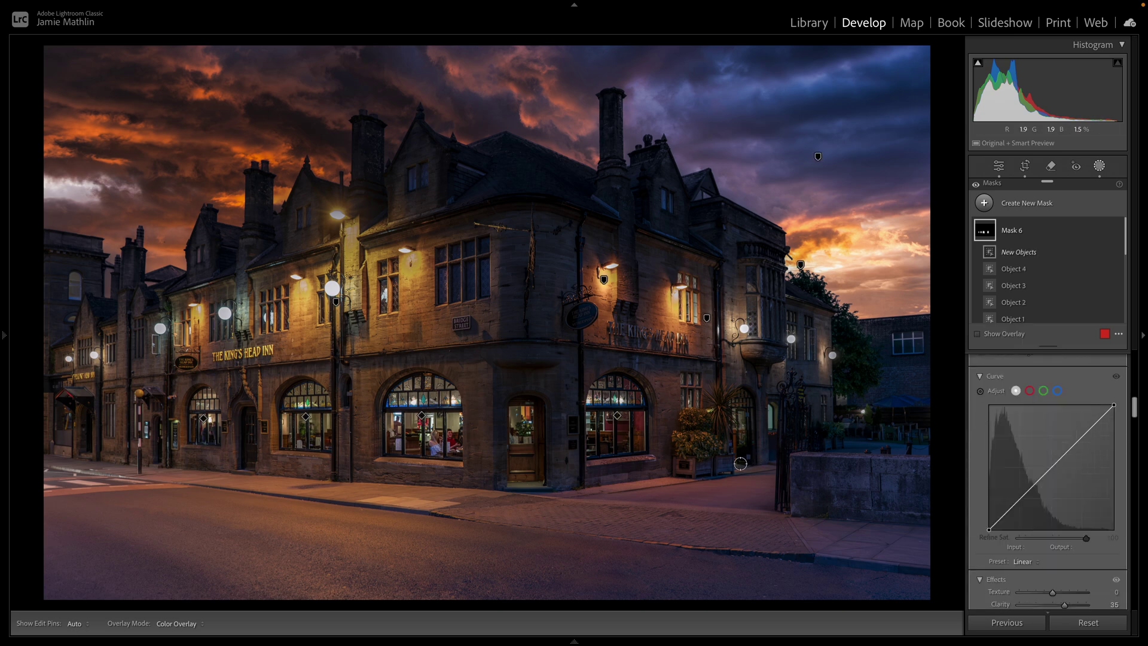
pyautogui.moveTo(735, 462)
pyautogui.mouseDown()
pyautogui.moveTo(753, 458)
pyautogui.moveTo(741, 392)
pyautogui.moveTo(739, 456)
pyautogui.mouseUp()
pyautogui.moveTo(742, 407); pyautogui.dragTo(742, 408)
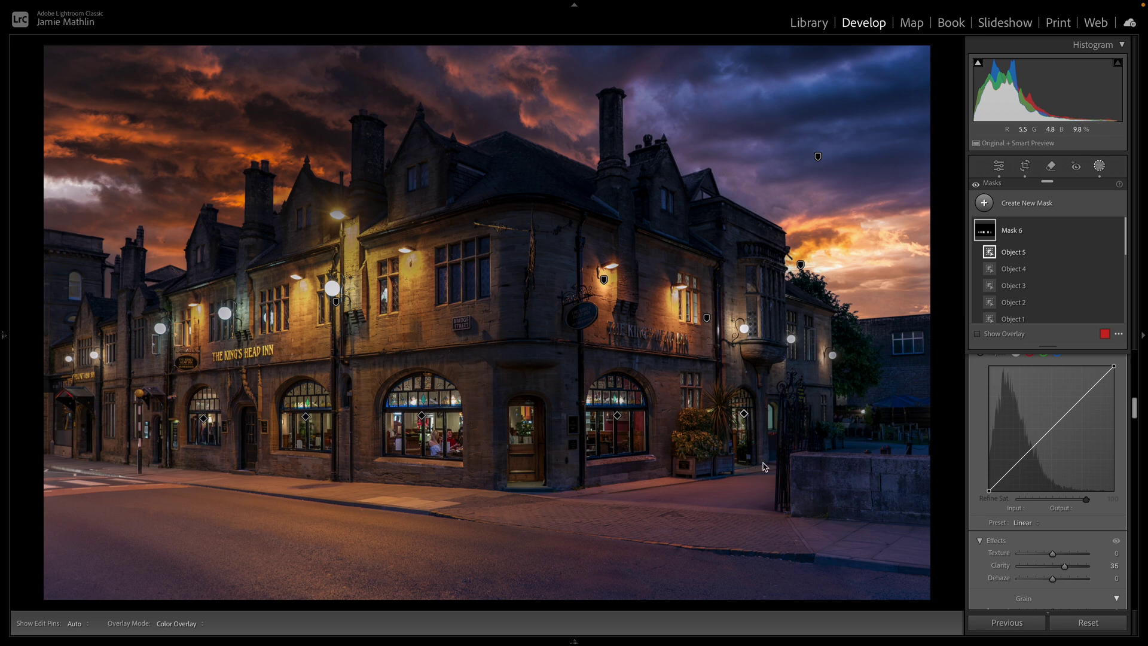
# Step: Create a small elliptical radial gradient mask on the pavement outside the side doorway with Exposure 0.75 and Temp 17
pyautogui.click(1019, 204)
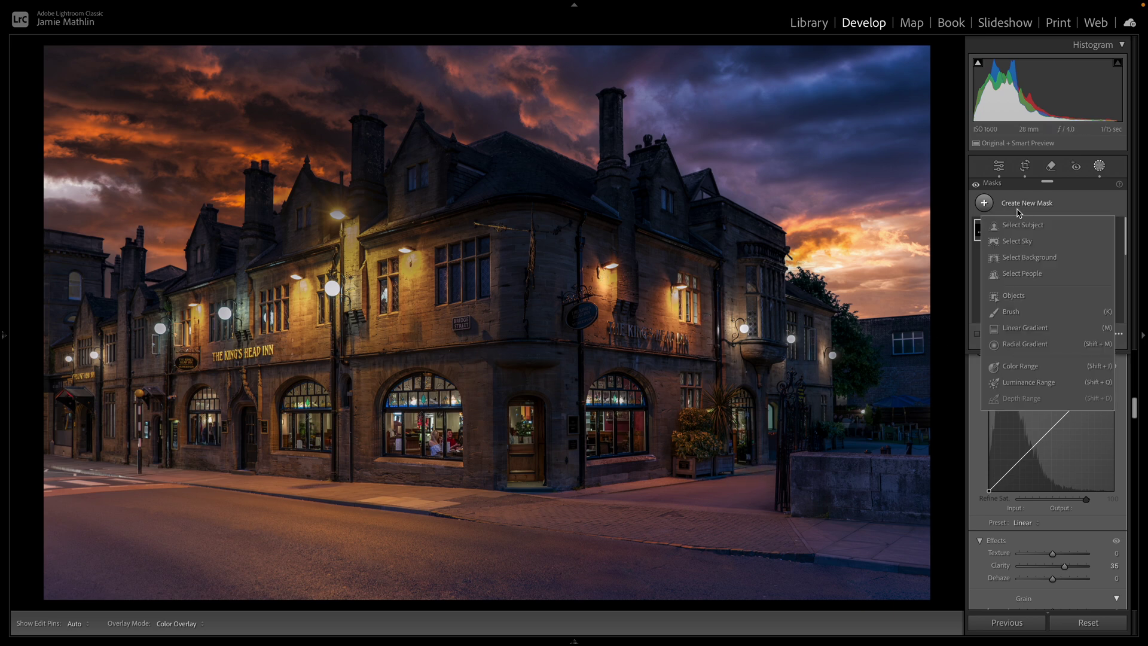
pyautogui.click(1017, 344)
pyautogui.moveTo(752, 466)
pyautogui.mouseDown()
pyautogui.moveTo(791, 474)
pyautogui.moveTo(754, 451)
pyautogui.moveTo(747, 468)
pyautogui.mouseUp()
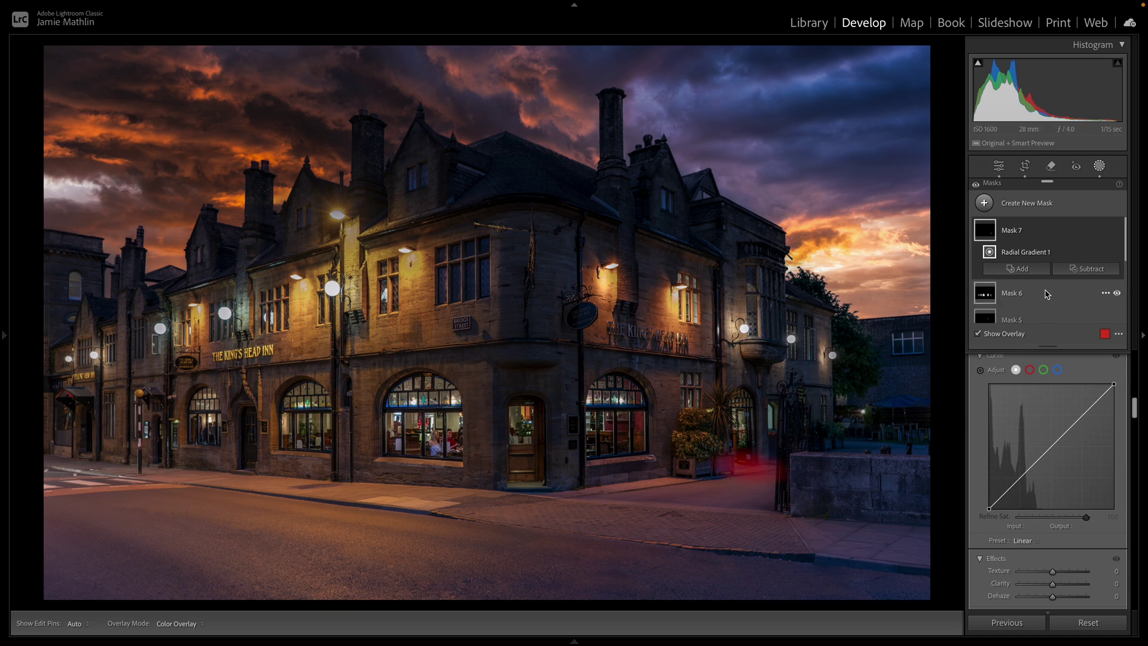
pyautogui.scroll(-5, 1050, 326)
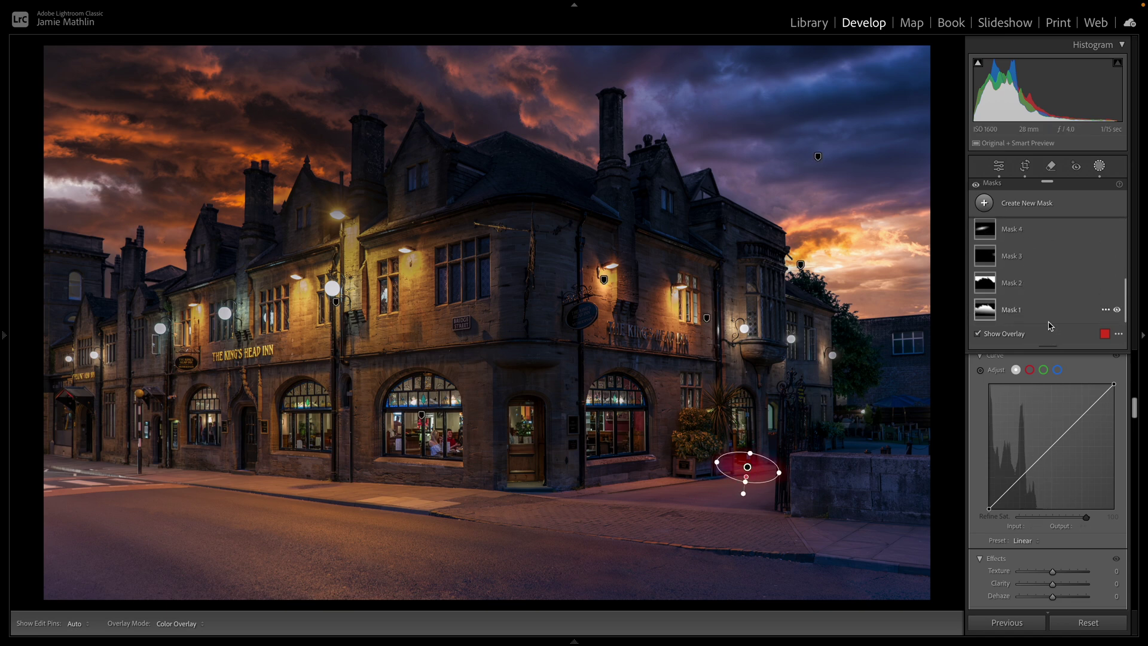
pyautogui.scroll(5, 1049, 484)
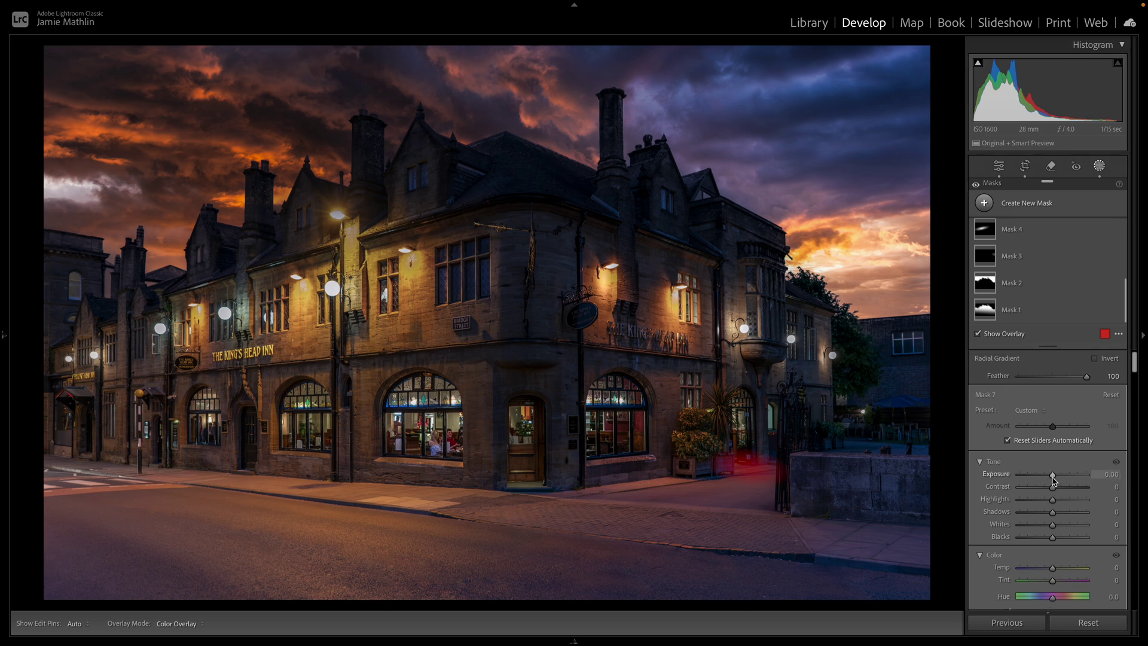
pyautogui.moveTo(1052, 476); pyautogui.dragTo(1055, 478)
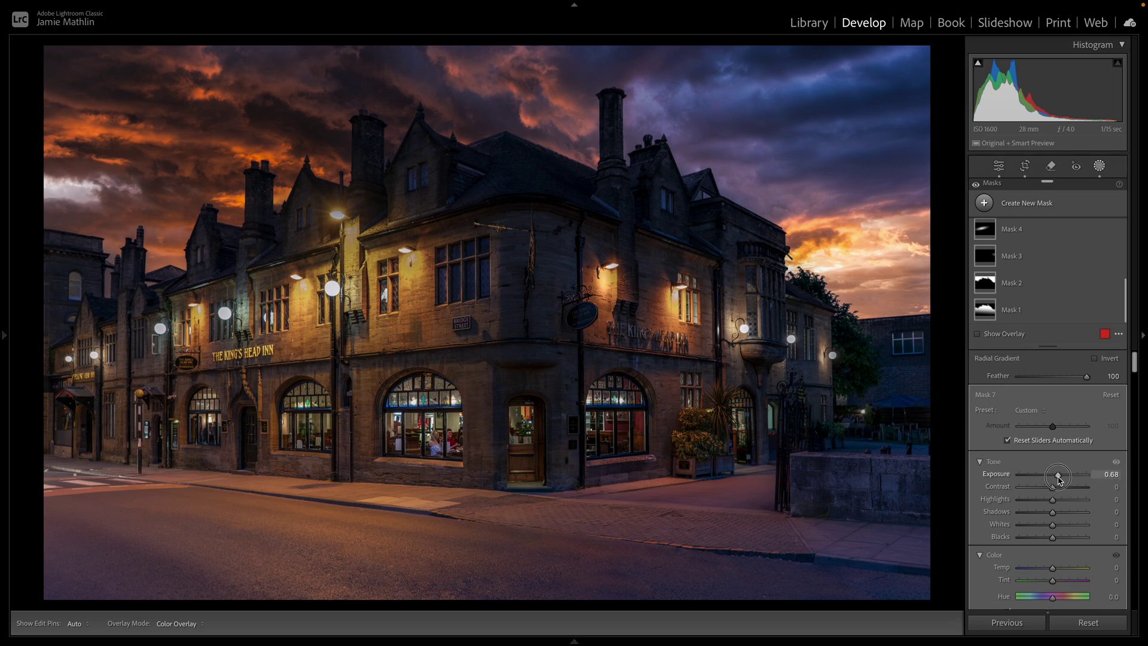
pyautogui.moveTo(1059, 479); pyautogui.dragTo(1059, 479)
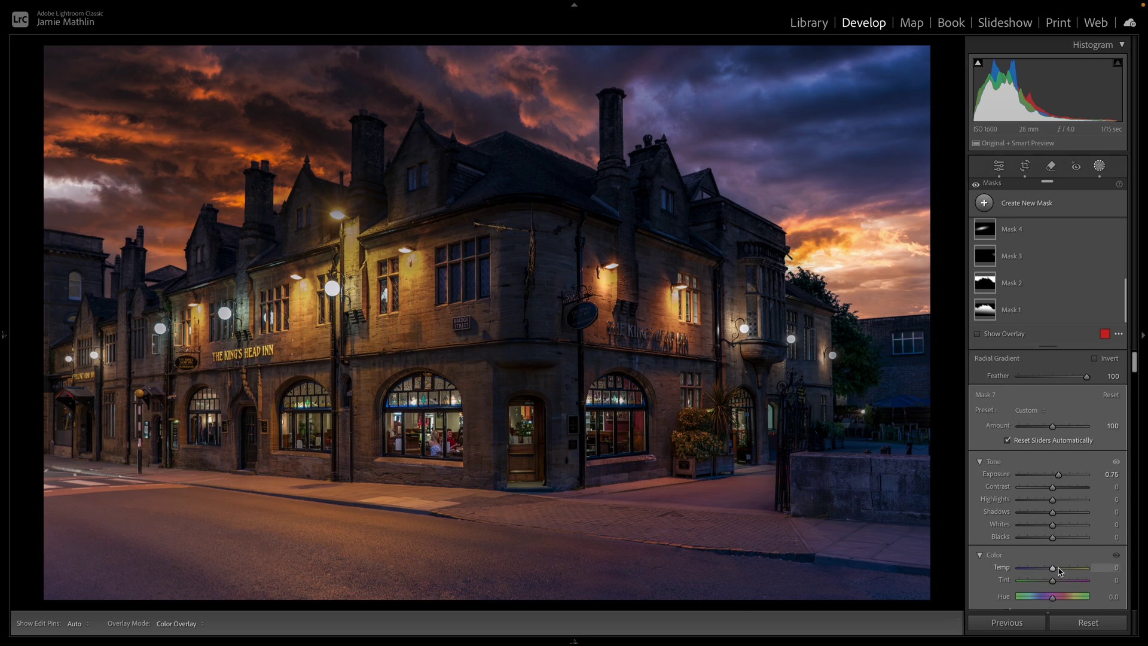
pyautogui.moveTo(738, 467)
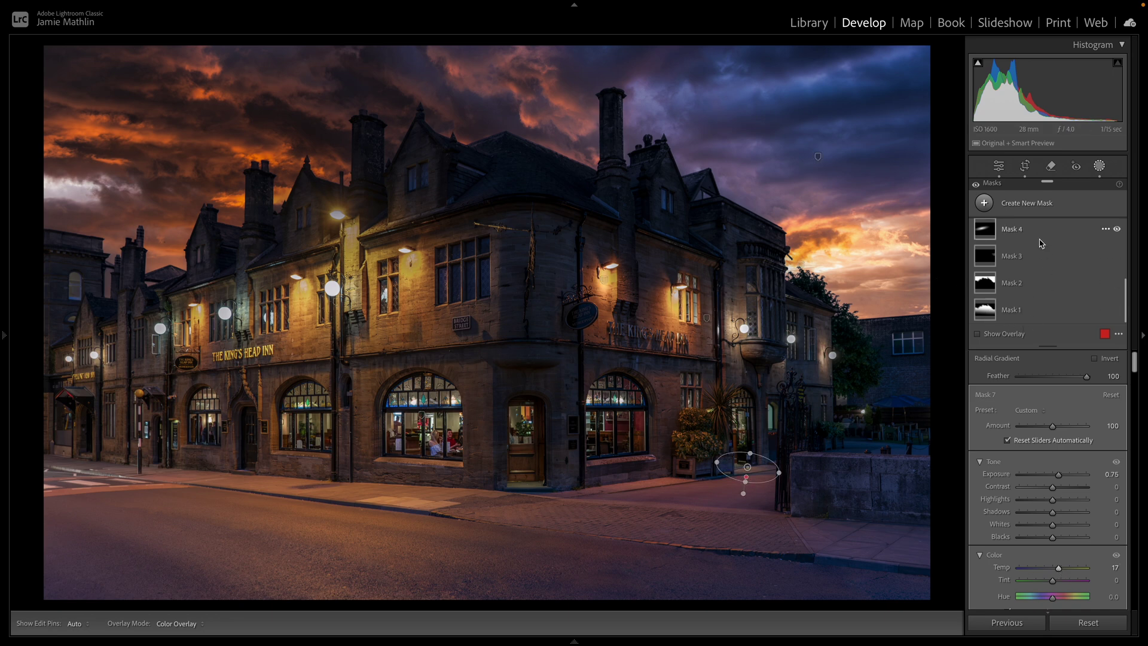
# Step: Subtract the wooden planter beside the doorway from the pavement mask using an Auto Mask brush with Size 6, Feather 0 and Flow 52
pyautogui.scroll(3, 1041, 250)
pyautogui.click(1086, 269)
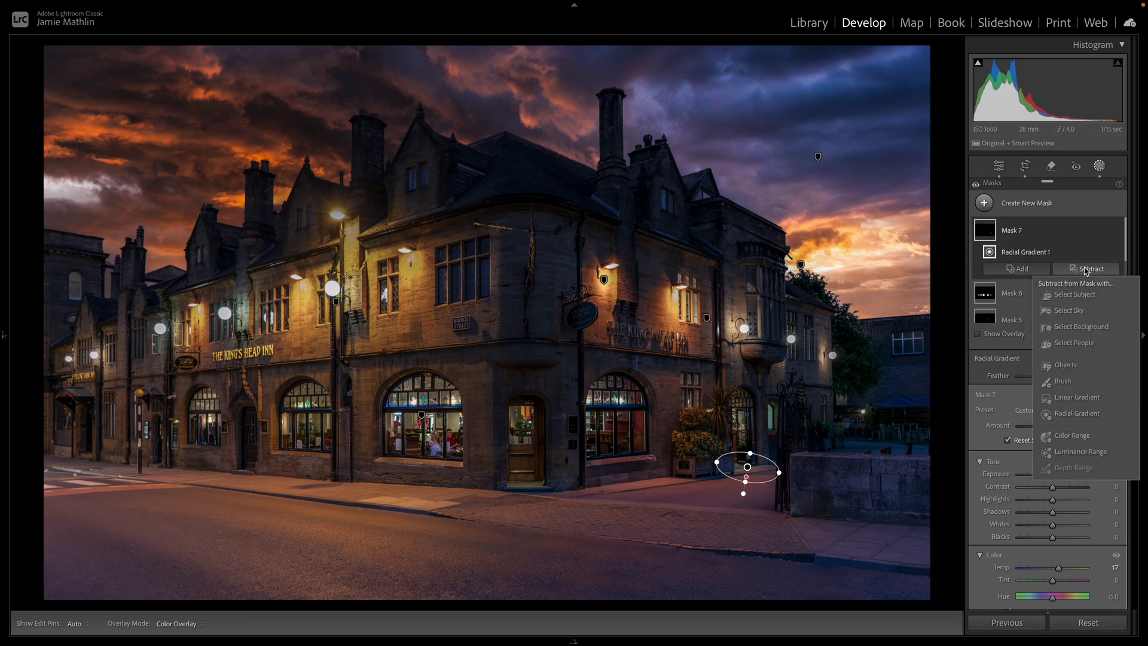
pyautogui.click(1059, 391)
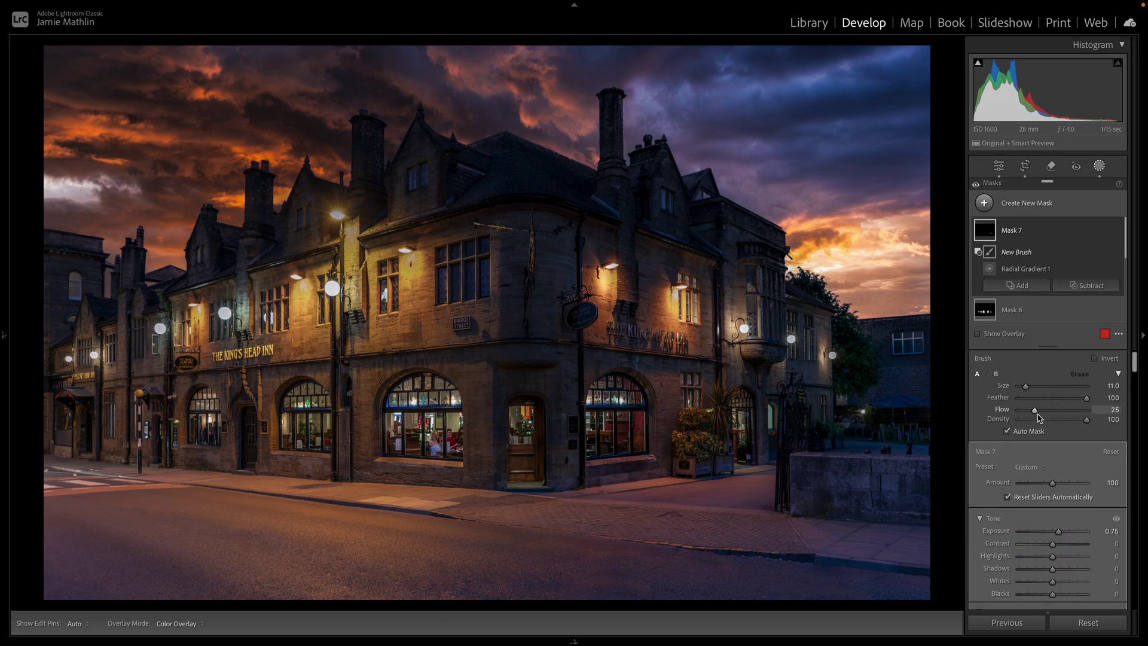
pyautogui.moveTo(1041, 416); pyautogui.dragTo(1054, 411)
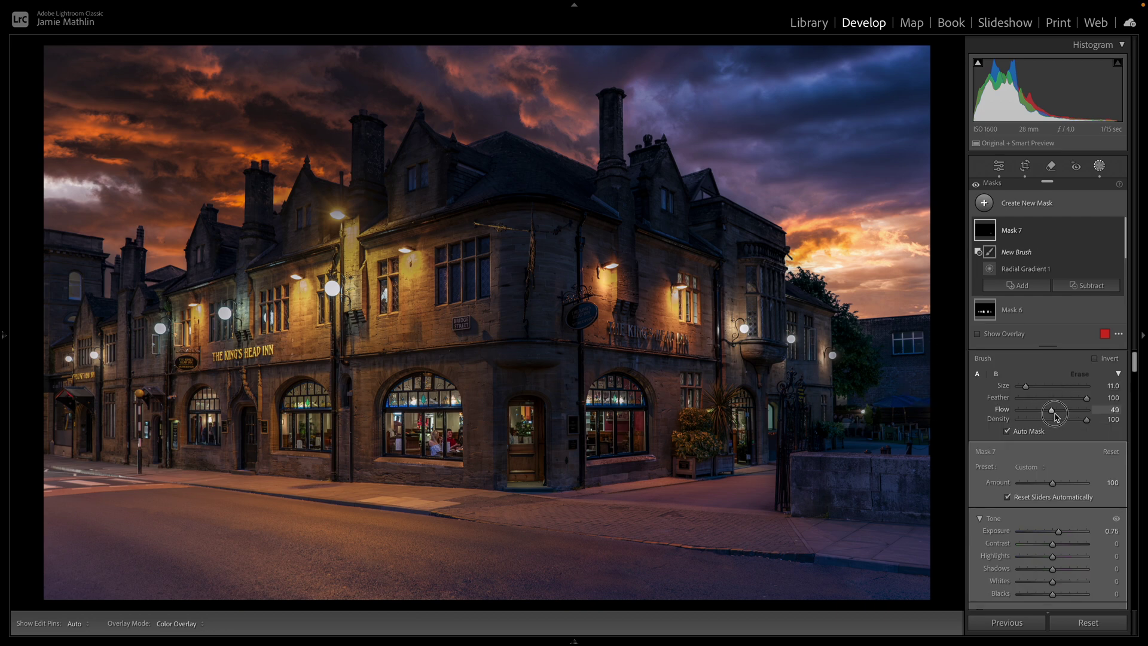
pyautogui.click(1017, 399)
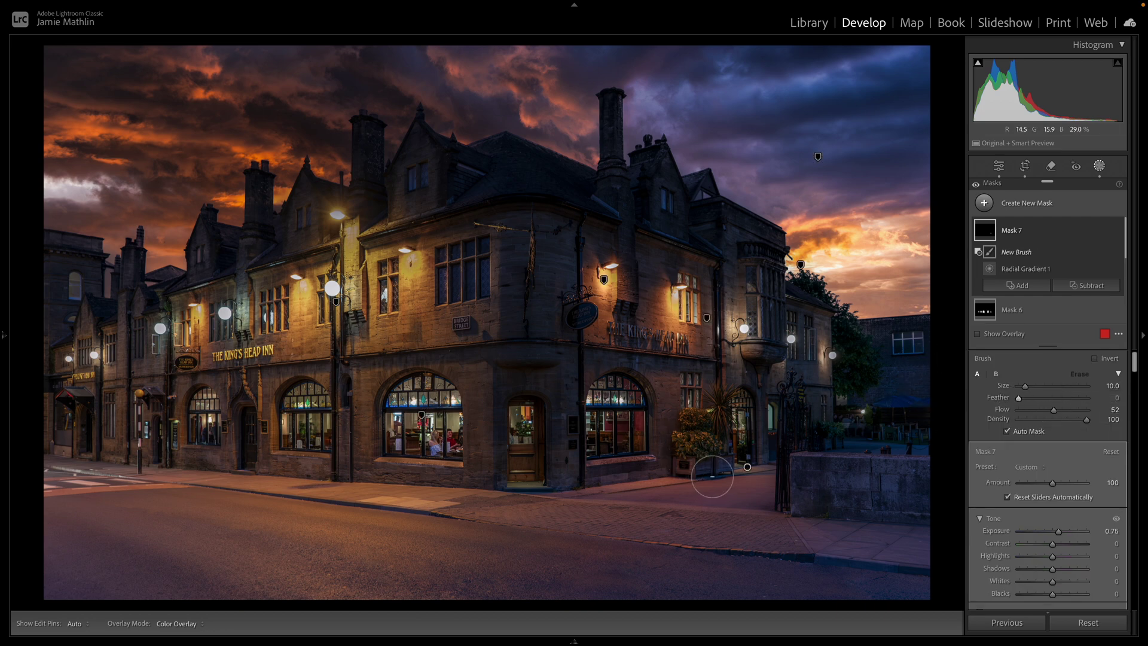
pyautogui.scroll(-4, 713, 477)
pyautogui.press('z')
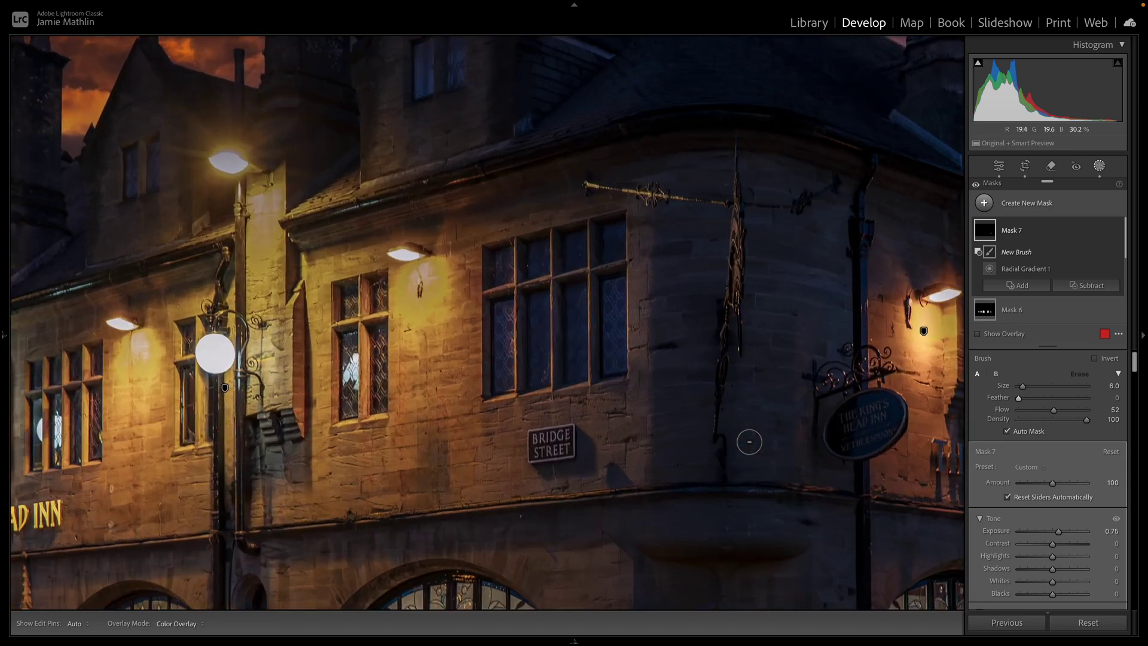
pyautogui.moveTo(749, 442); pyautogui.dragTo(249, 139)
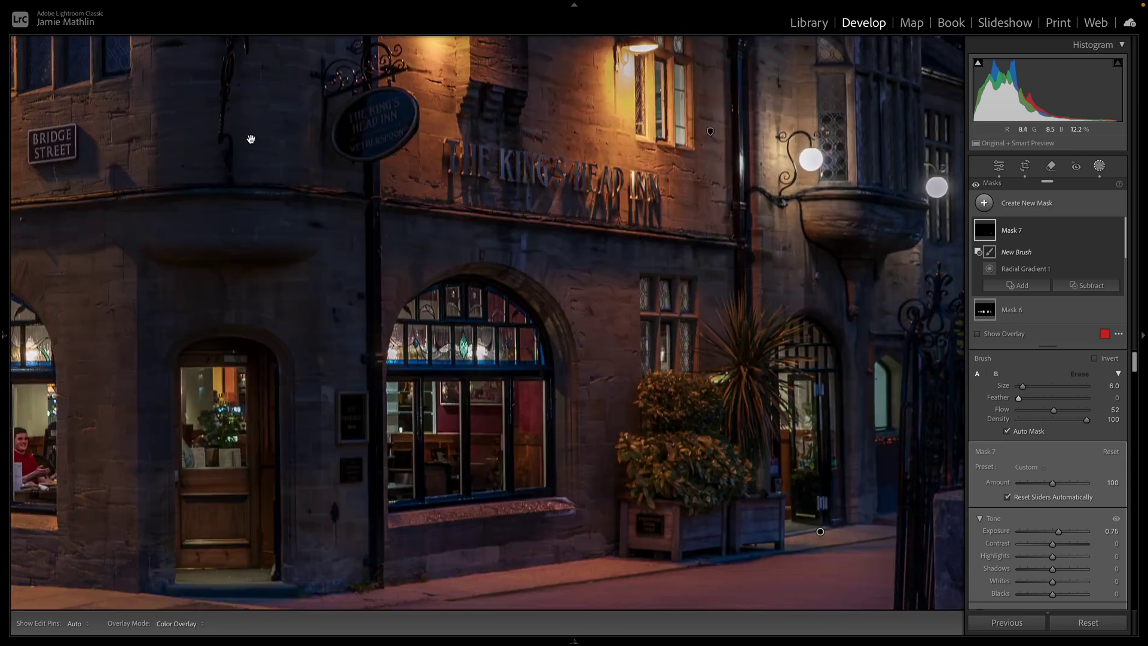
pyautogui.moveTo(612, 412); pyautogui.dragTo(423, 320)
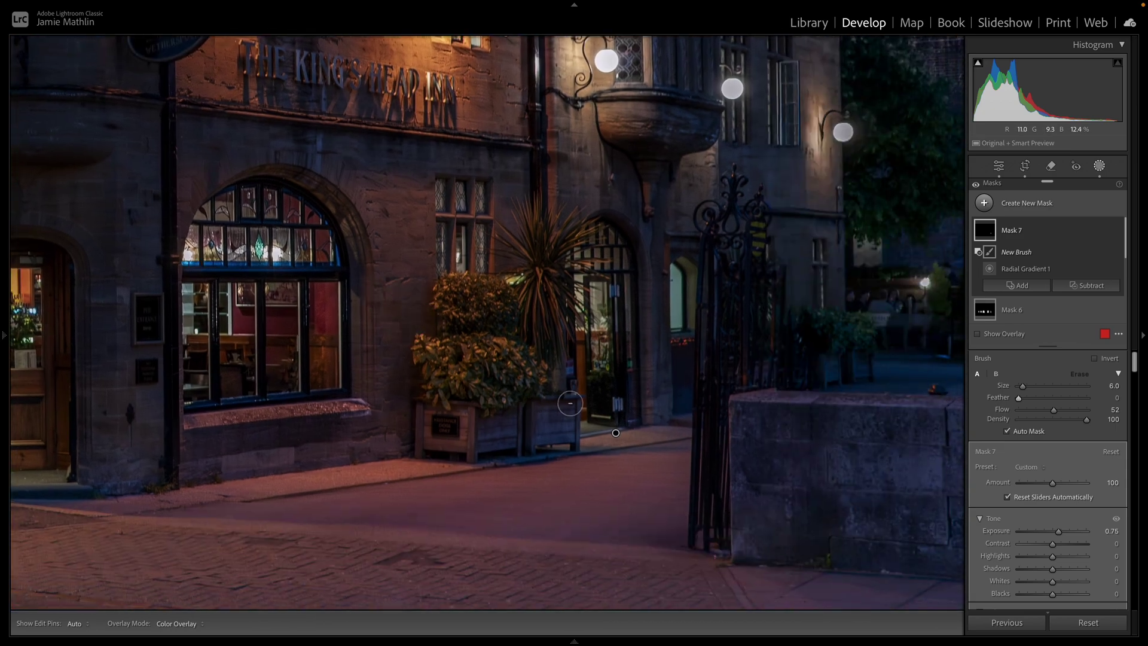
pyautogui.moveTo(569, 400)
pyautogui.mouseDown()
pyautogui.moveTo(565, 445)
pyautogui.moveTo(538, 404)
pyautogui.moveTo(541, 438)
pyautogui.moveTo(544, 410)
pyautogui.moveTo(562, 400)
pyautogui.moveTo(556, 436)
pyautogui.moveTo(566, 411)
pyautogui.moveTo(568, 448)
pyautogui.moveTo(563, 368)
pyautogui.mouseUp()
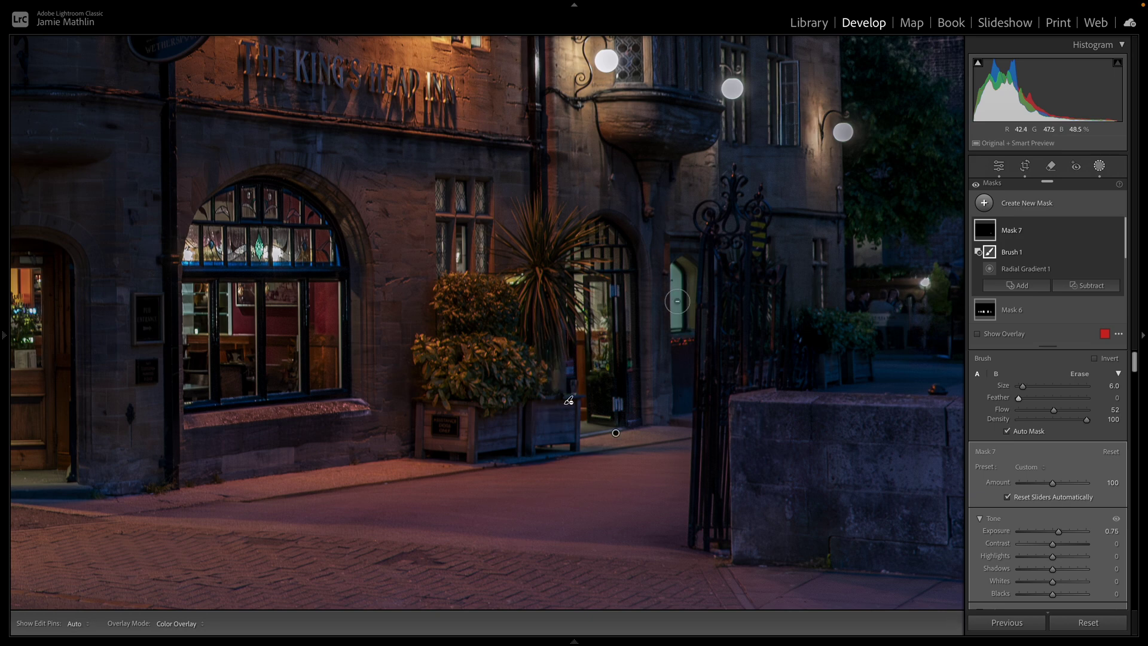
pyautogui.press('z')
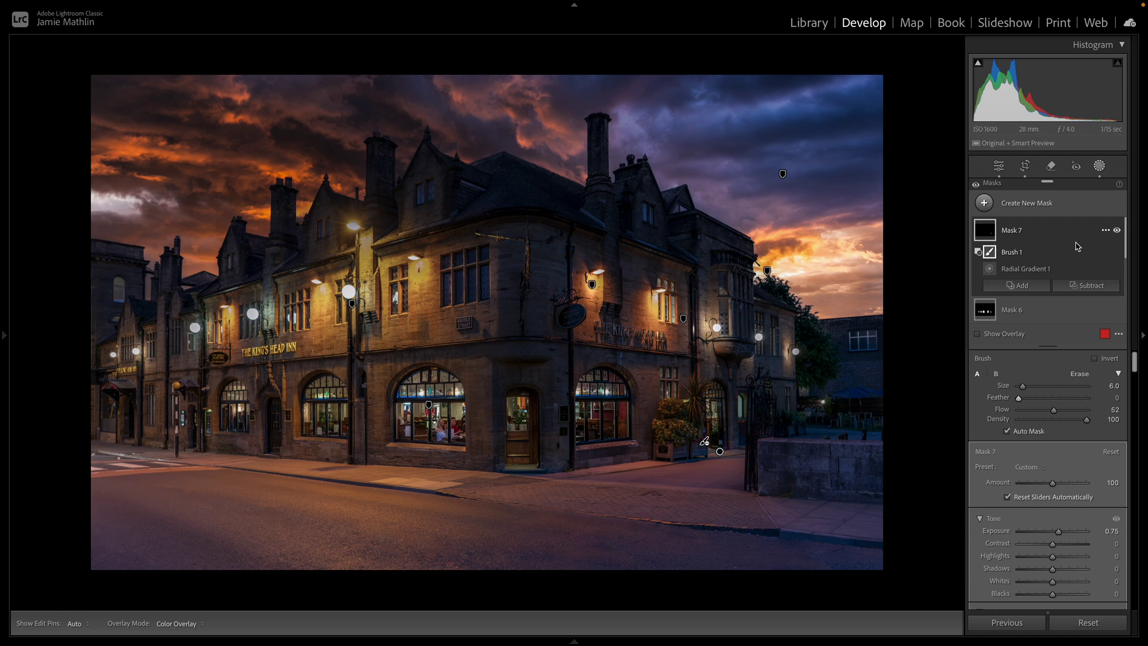
# Step: Create an Objects mask of the upper window on the far-left building and set its Exposure to -0.98 and Temp to -22
pyautogui.click(1023, 205)
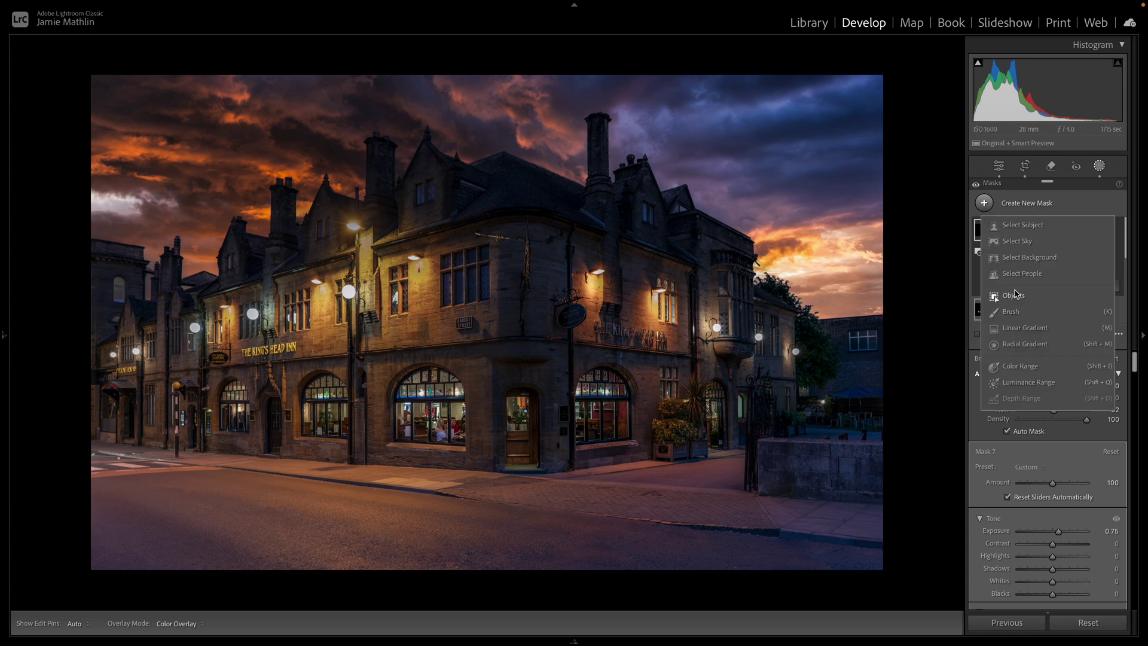
pyautogui.click(1023, 294)
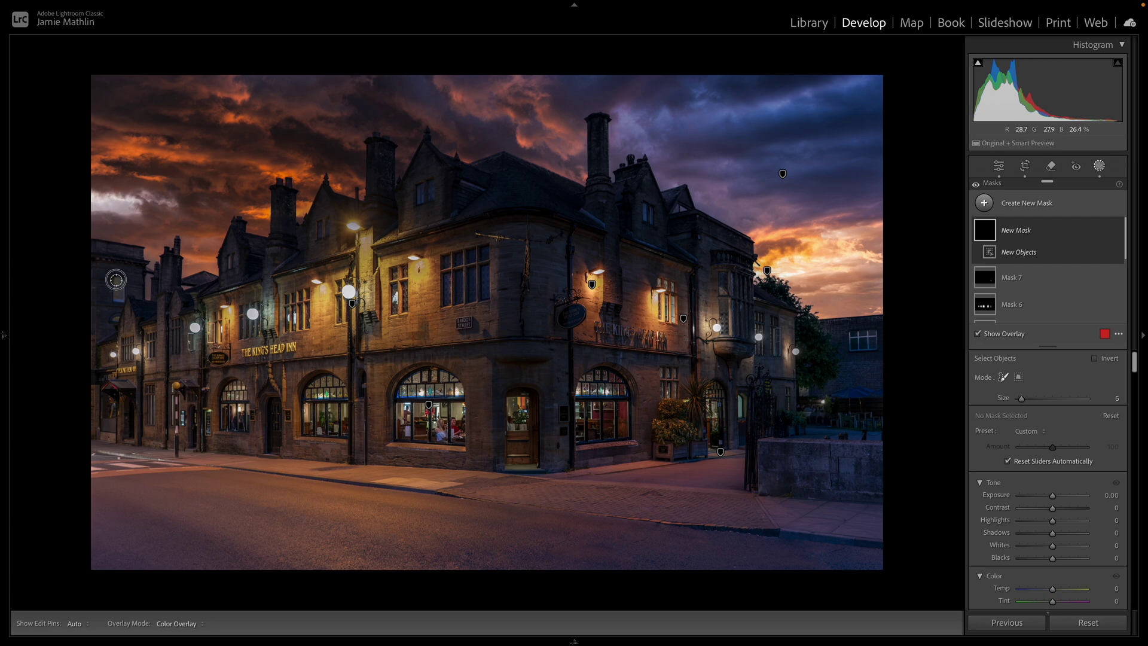
pyautogui.moveTo(116, 279)
pyautogui.mouseDown()
pyautogui.moveTo(113, 299)
pyautogui.moveTo(119, 280)
pyautogui.mouseUp()
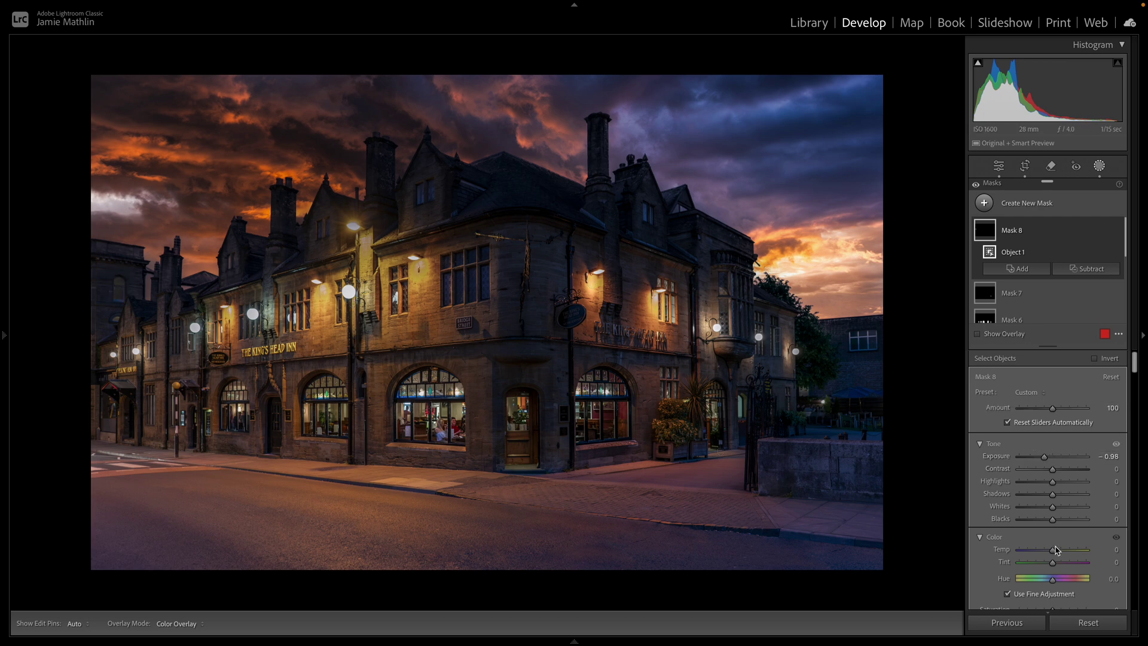
pyautogui.moveTo(1052, 549); pyautogui.dragTo(1045, 550)
# Step: Create a diagonal linear gradient mask from the photo's upper-left corner with Exposure -0.65, a cooler Temp and Clarity 37
pyautogui.click(1038, 204)
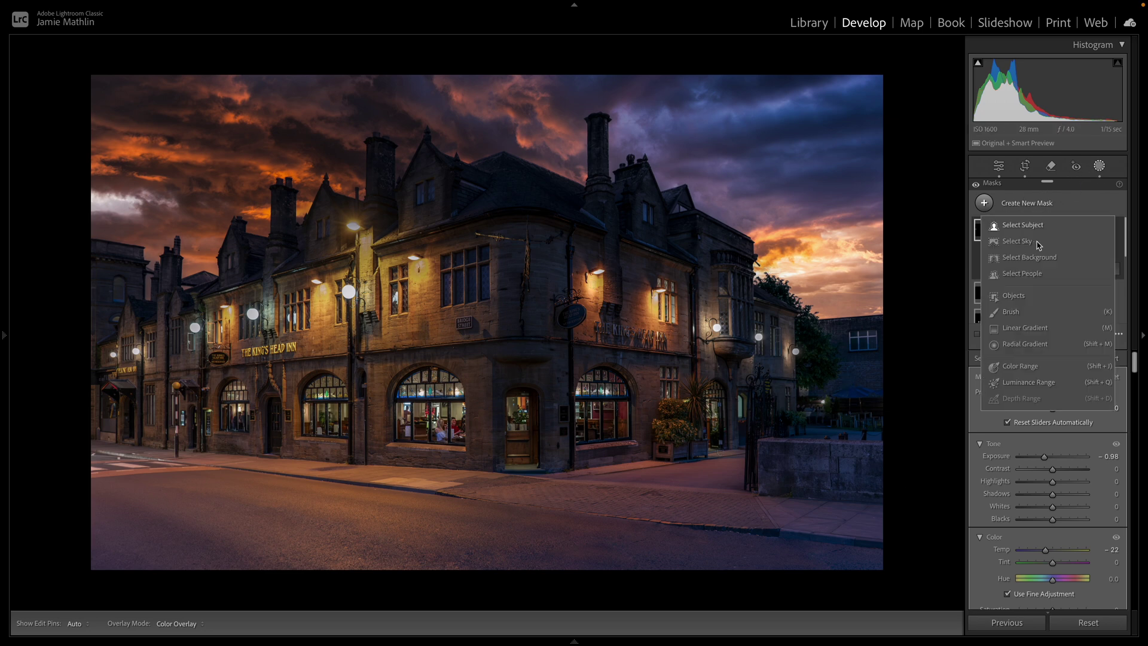
pyautogui.click(1028, 332)
pyautogui.moveTo(137, 88); pyautogui.dragTo(295, 383)
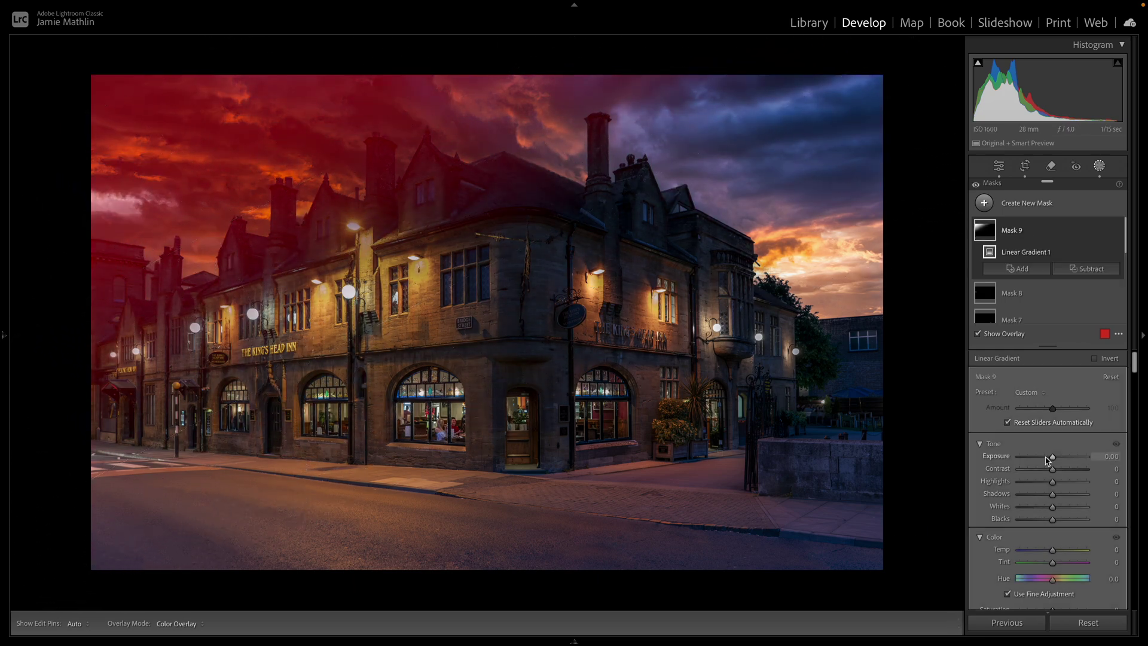
pyautogui.moveTo(1047, 459); pyautogui.dragTo(1047, 459)
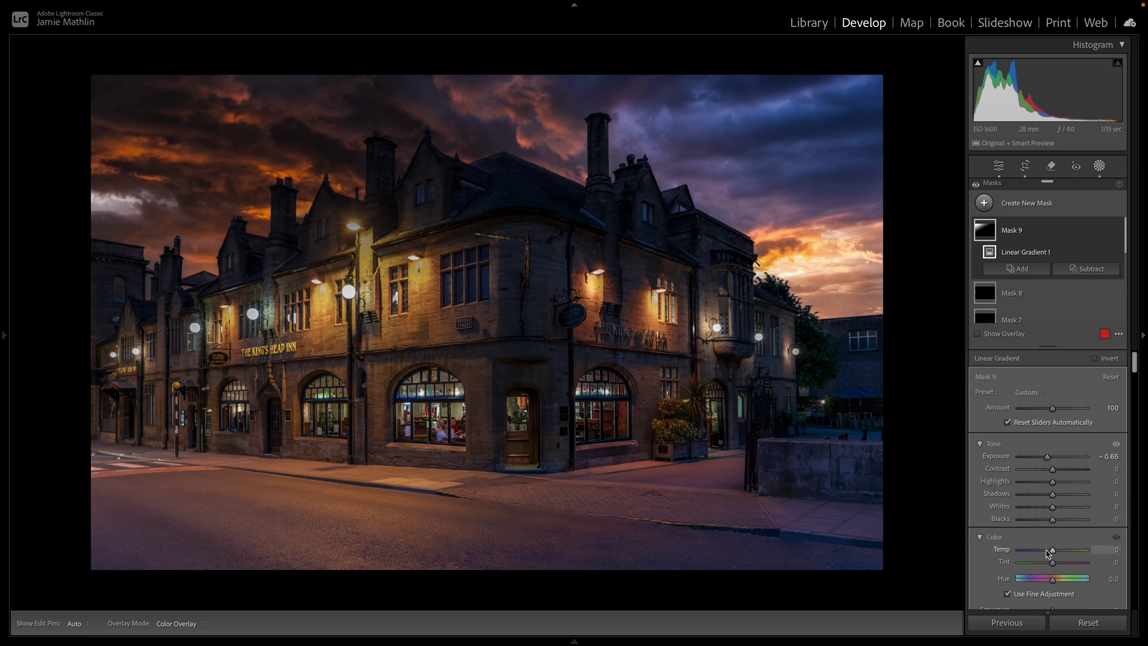
pyautogui.moveTo(1048, 553); pyautogui.dragTo(1047, 553)
pyautogui.scroll(-5, 1056, 497)
pyautogui.scroll(-3, 1059, 502)
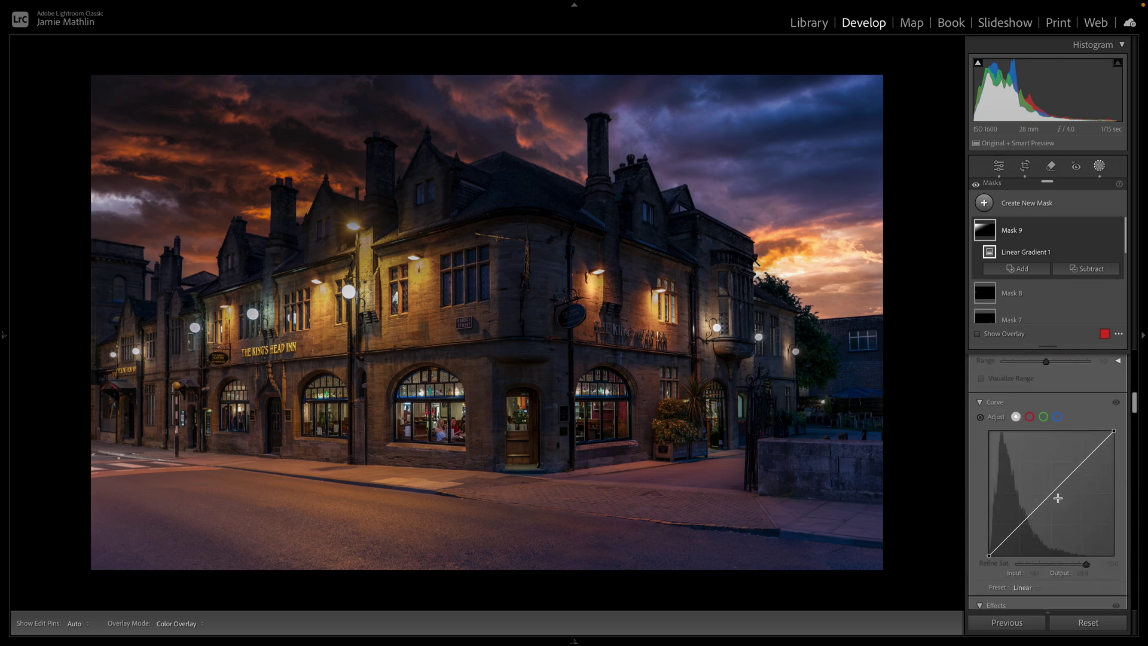
pyautogui.moveTo(1052, 510); pyautogui.dragTo(1066, 510)
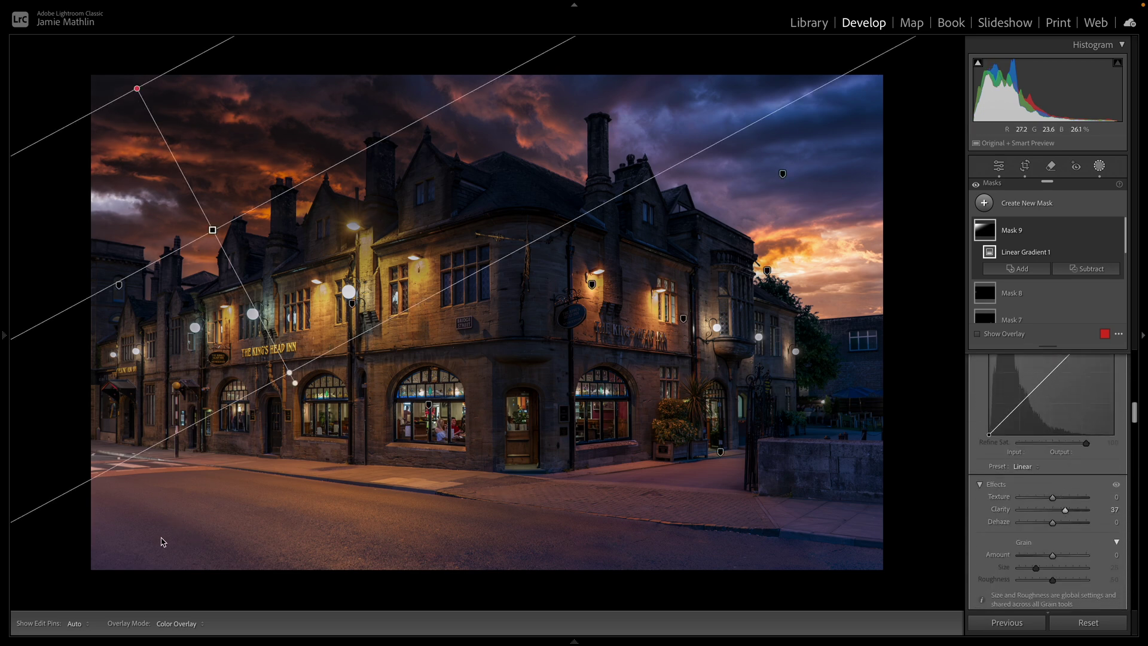
# Step: Create a linear gradient mask over the foreground road, rotate it to follow the road, and set Exposure to -1.32 with the overlay hidden
pyautogui.click(1012, 203)
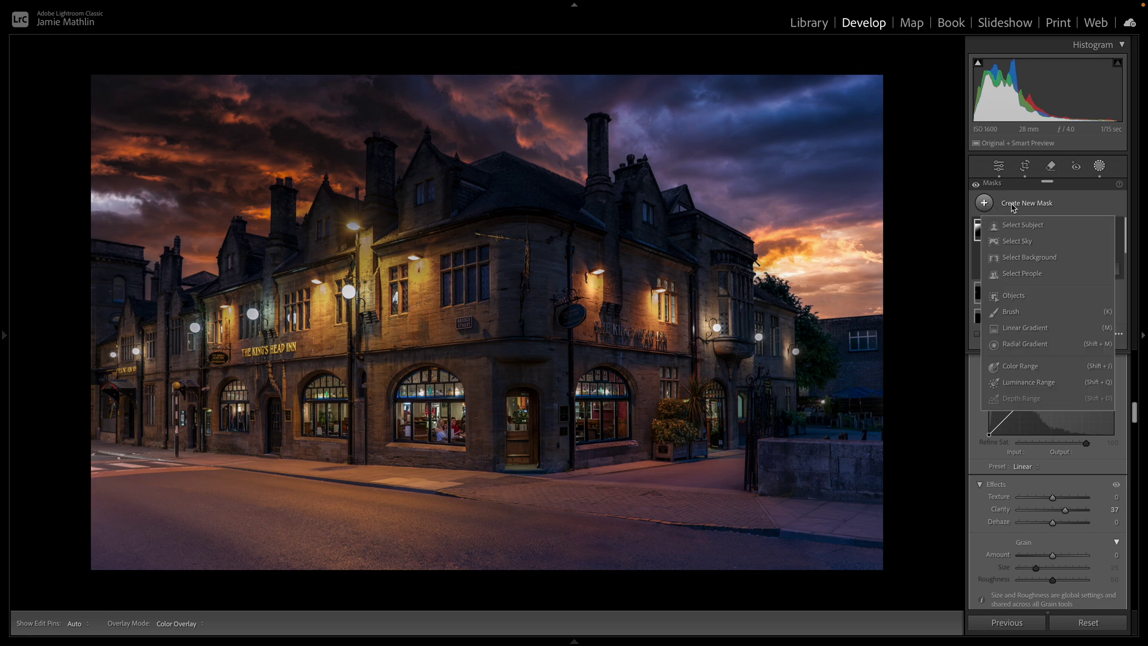
pyautogui.click(1025, 327)
pyautogui.moveTo(108, 574); pyautogui.dragTo(189, 380)
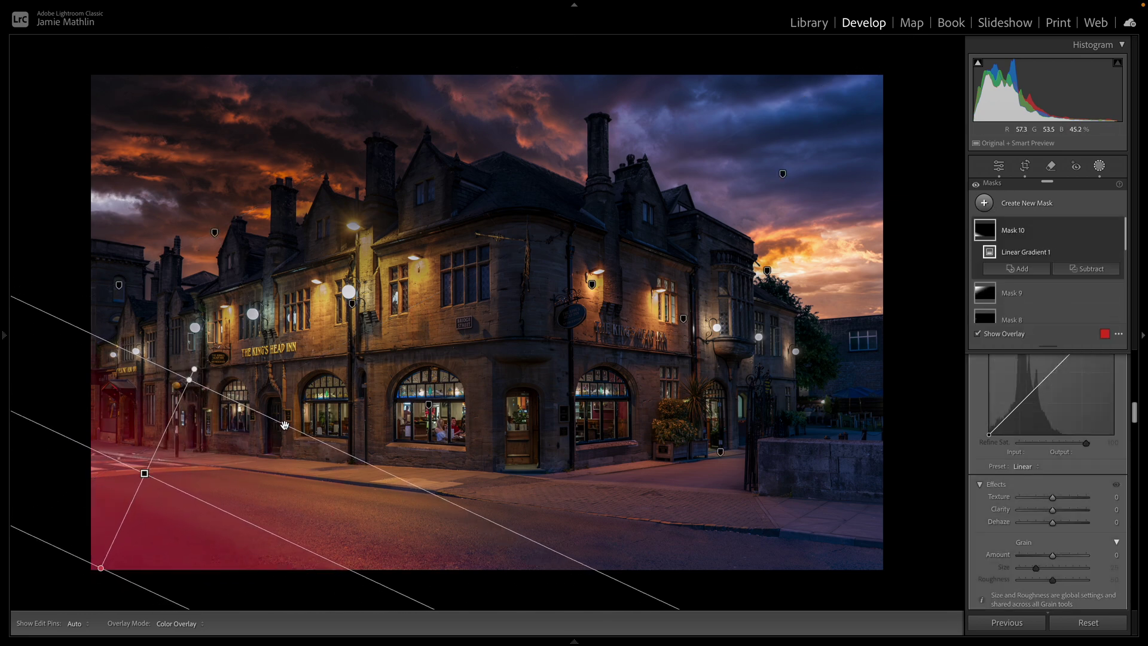
pyautogui.moveTo(262, 529); pyautogui.dragTo(276, 496)
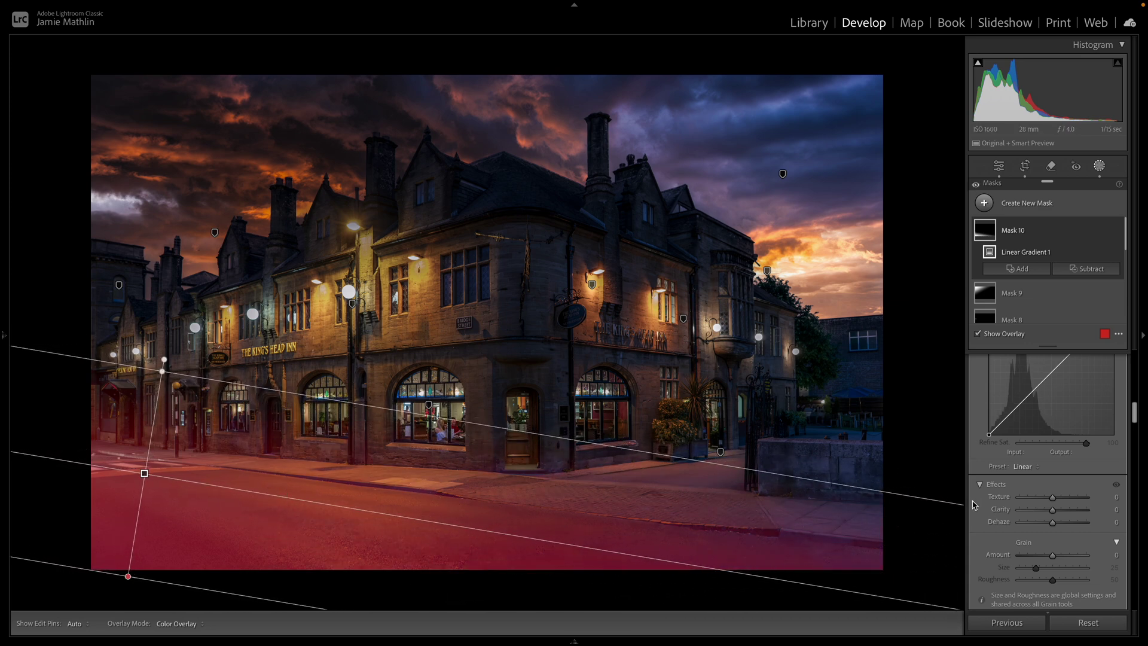
pyautogui.scroll(5, 1071, 371)
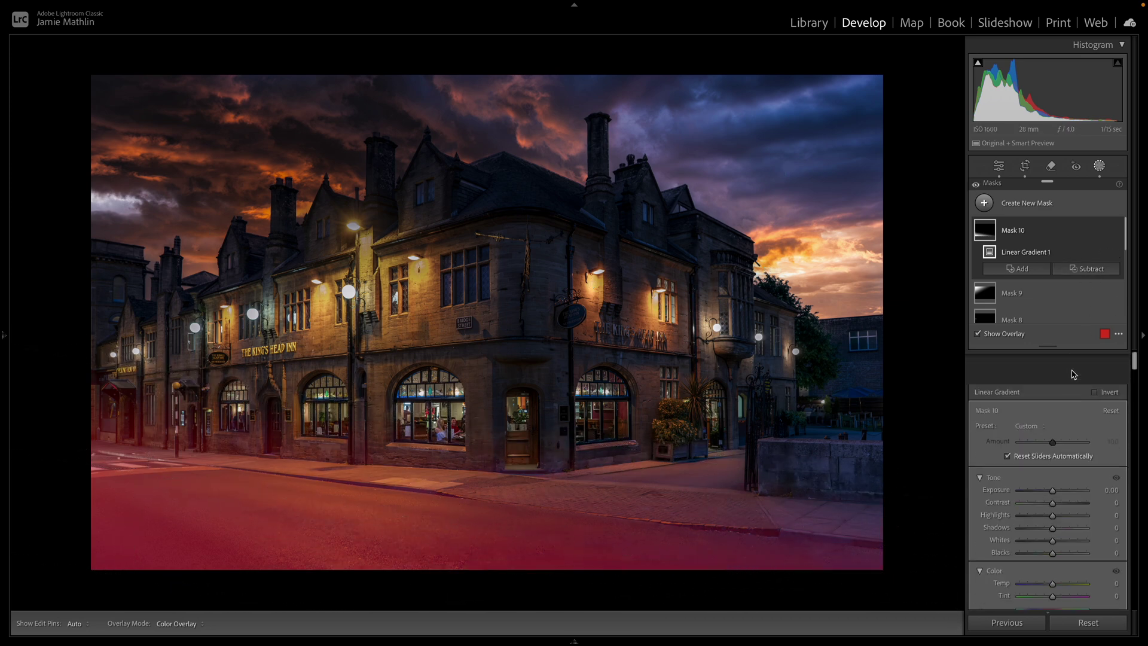
pyautogui.press('o')
pyautogui.moveTo(1044, 458); pyautogui.dragTo(1042, 459)
pyautogui.moveTo(800, 294)
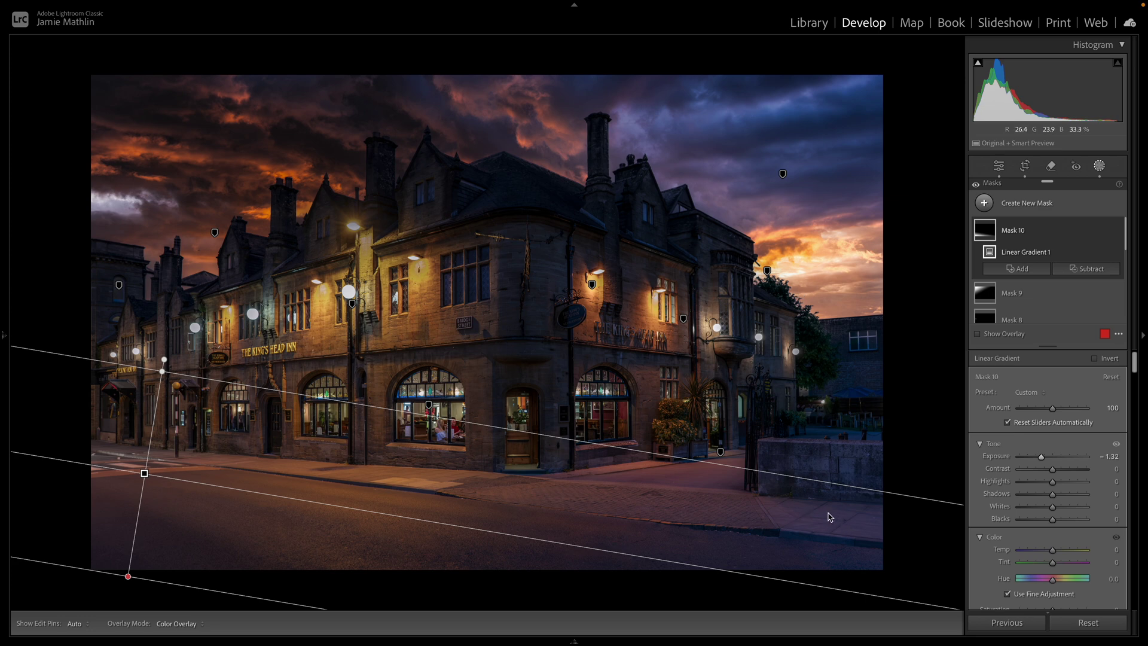
# Step: Create a diagonal linear gradient mask from the photo's lower-right corner with Exposure -1.16, Temp 37 and Tint -15, then close masking
pyautogui.click(1021, 206)
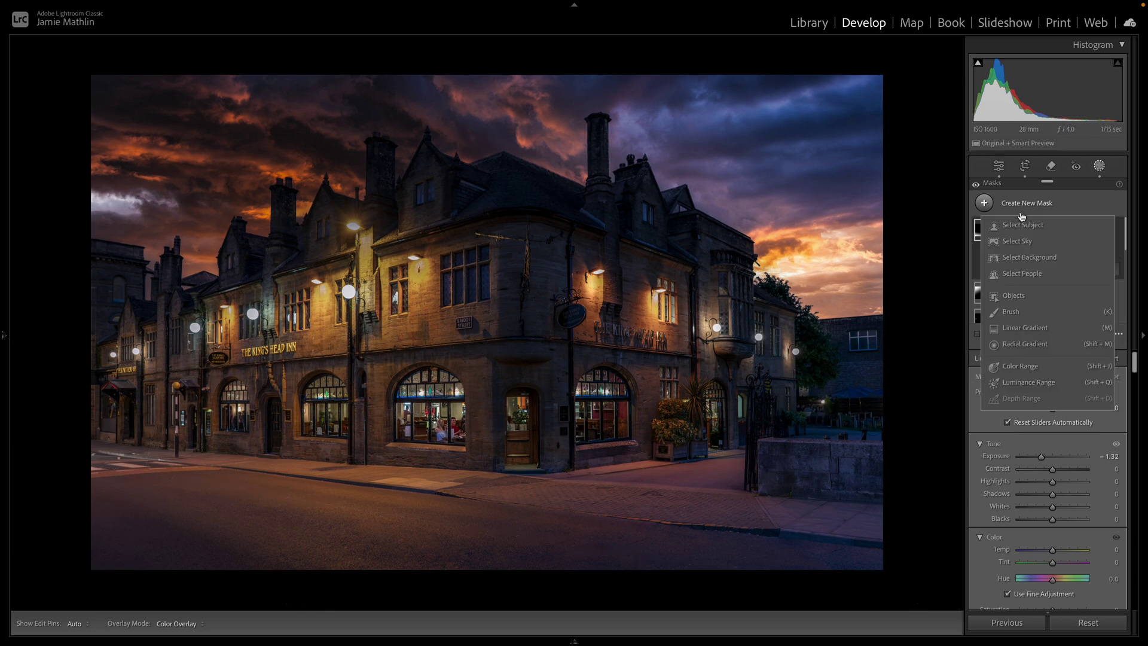
pyautogui.click(1024, 329)
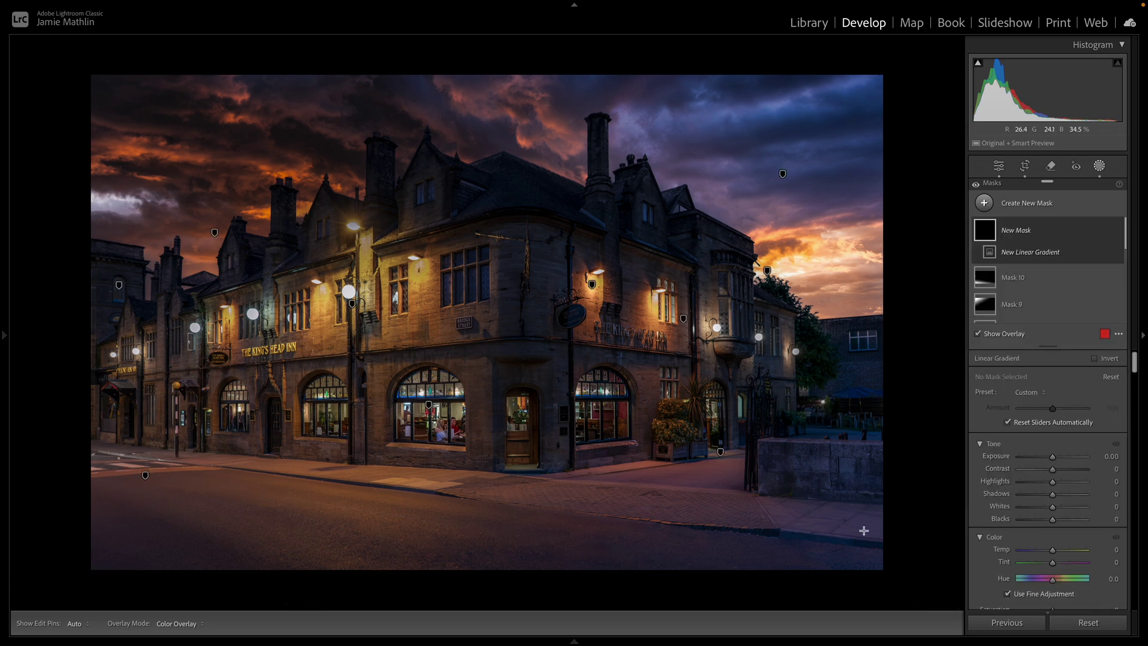
pyautogui.moveTo(858, 547); pyautogui.dragTo(778, 334)
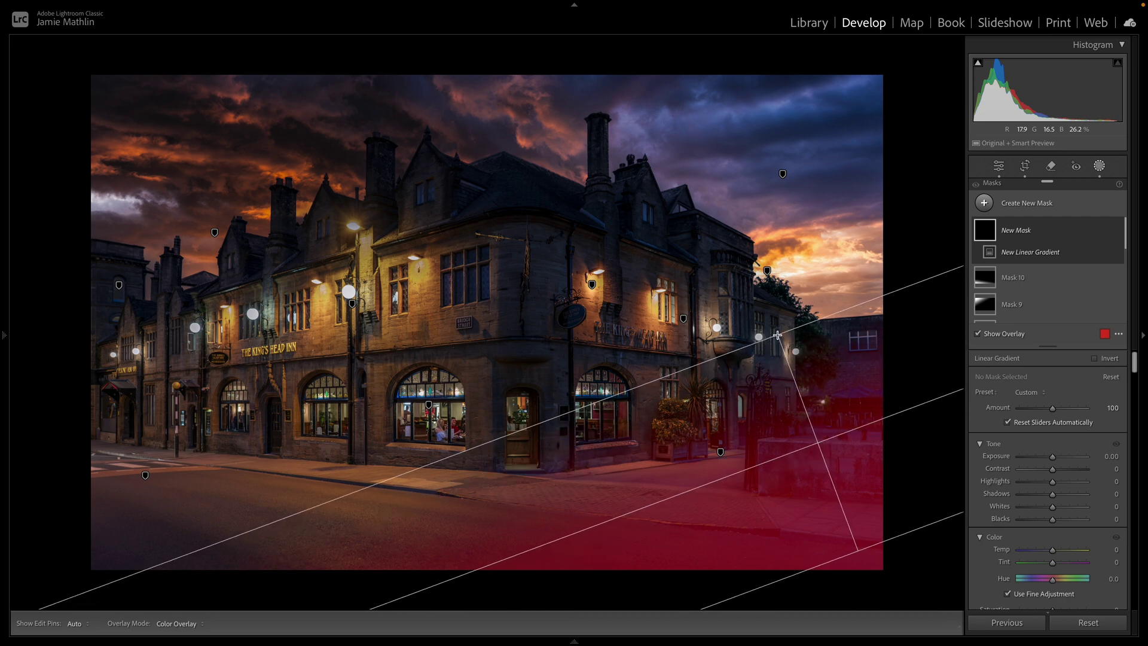
pyautogui.moveTo(1052, 460); pyautogui.dragTo(1045, 460)
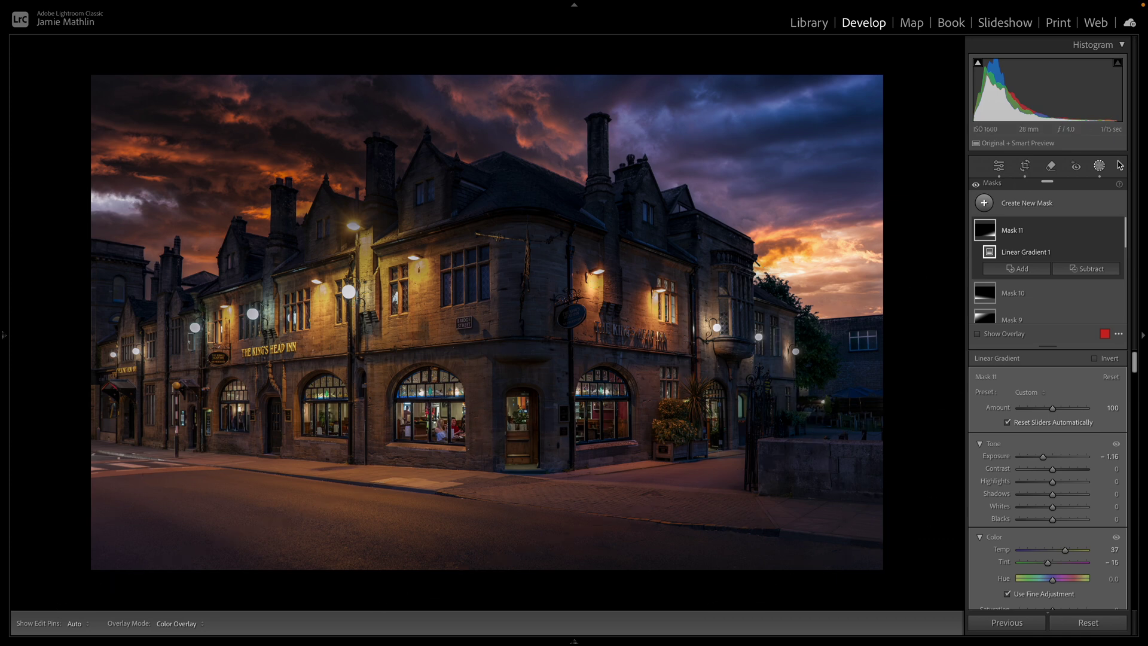
pyautogui.click(1101, 166)
# Step: Set the whole photo's Exposure to +0.35 and Highlights to -35
pyautogui.scroll(-5, 1071, 269)
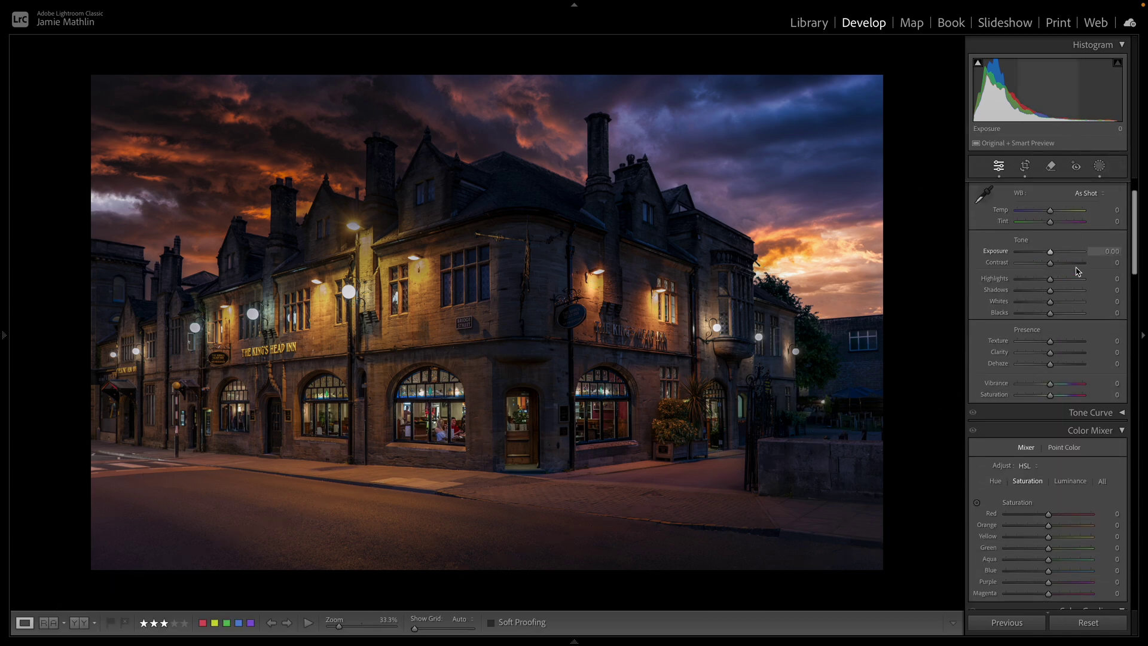
pyautogui.scroll(3, 1022, 252)
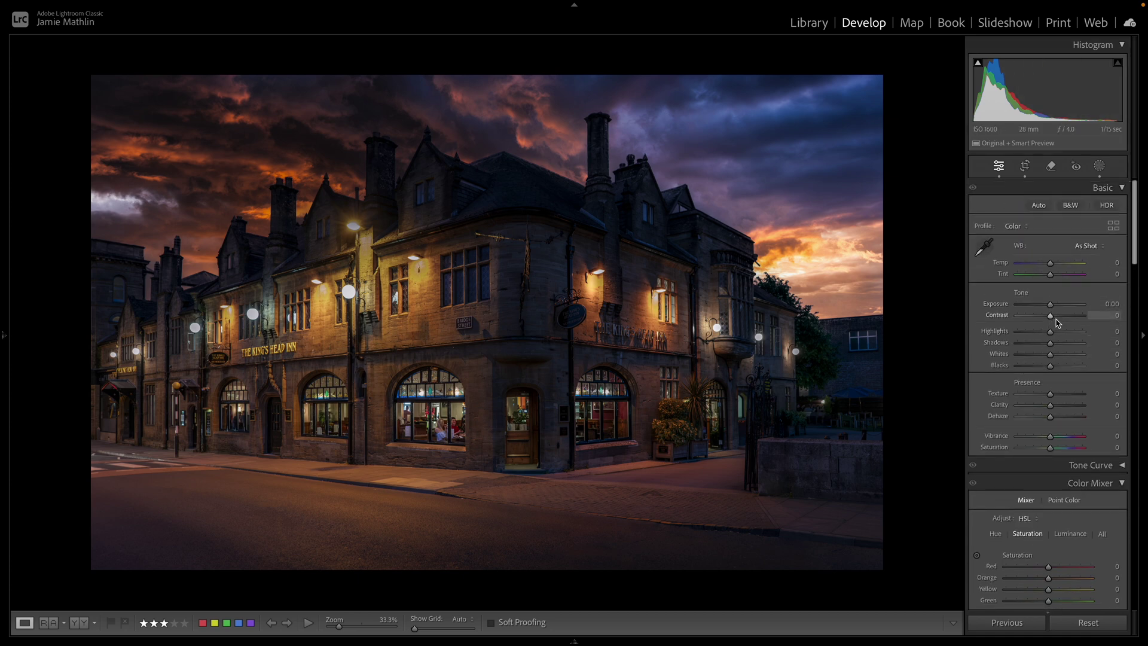
pyautogui.moveTo(1051, 303); pyautogui.dragTo(1040, 337)
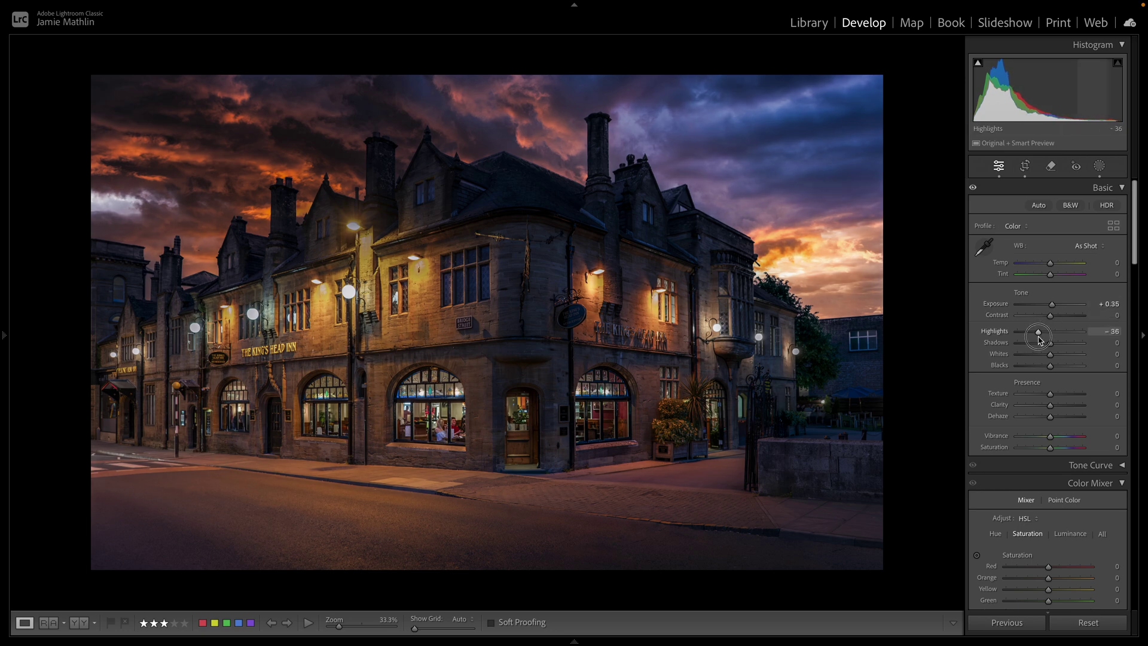
pyautogui.moveTo(1039, 339); pyautogui.dragTo(1039, 339)
# Step: Balance the photo's overall colour with Temp -5, Vibrance +18 and Saturation -11
pyautogui.moveTo(1039, 447); pyautogui.dragTo(1040, 454)
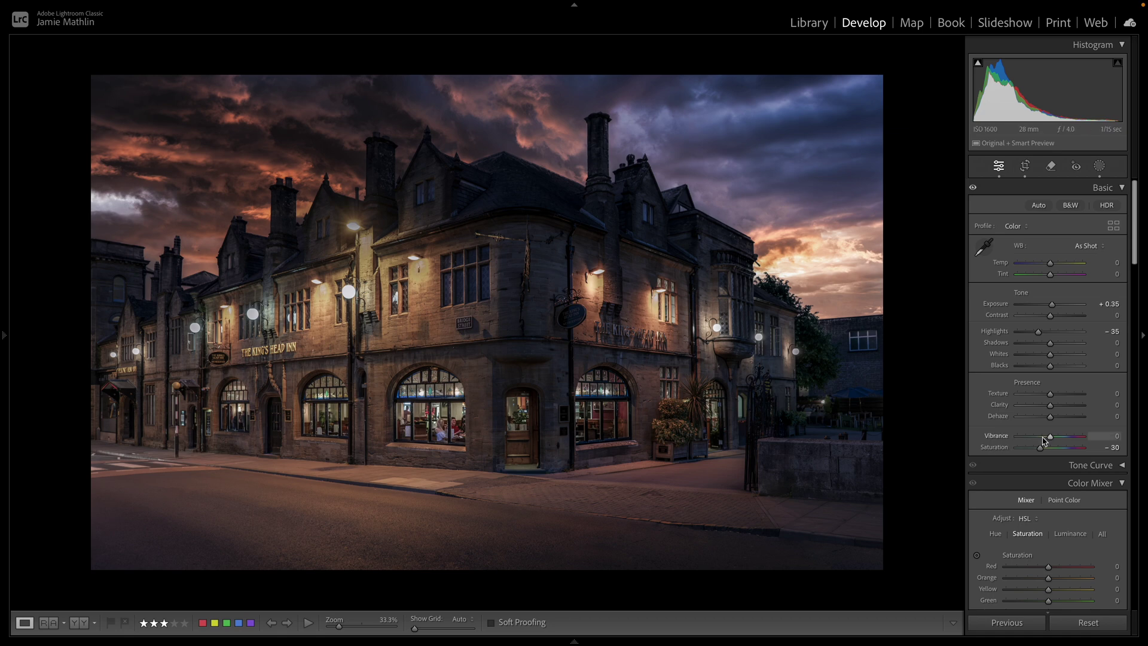
pyautogui.moveTo(1063, 440); pyautogui.dragTo(1072, 440)
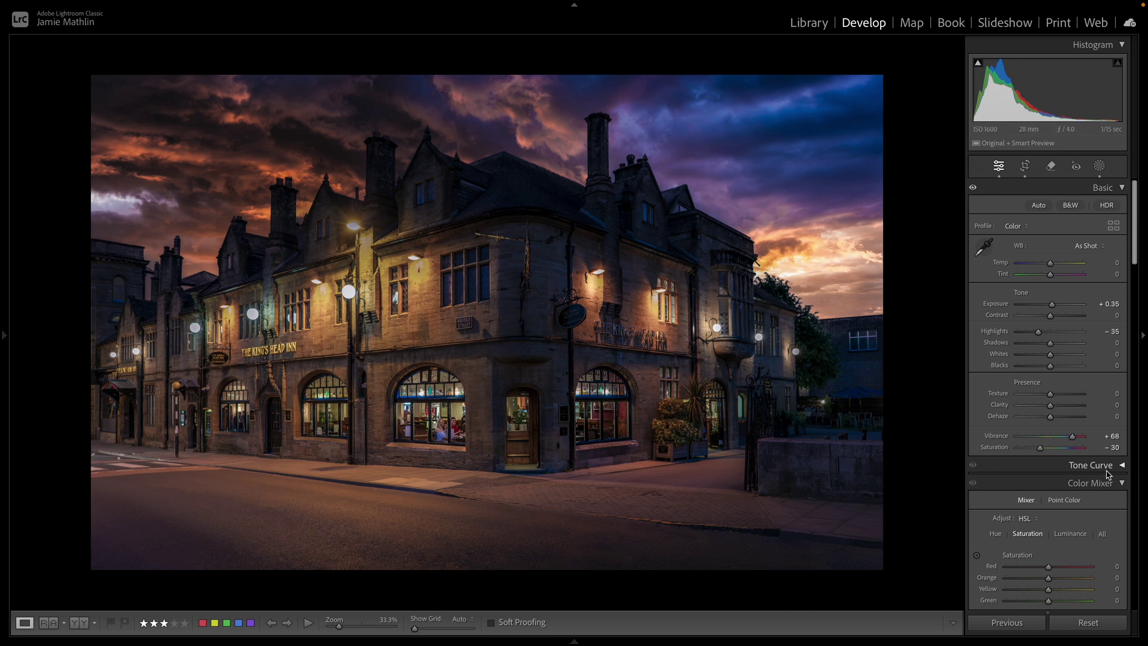
pyautogui.moveTo(1073, 437); pyautogui.dragTo(1065, 440)
pyautogui.click(1064, 440)
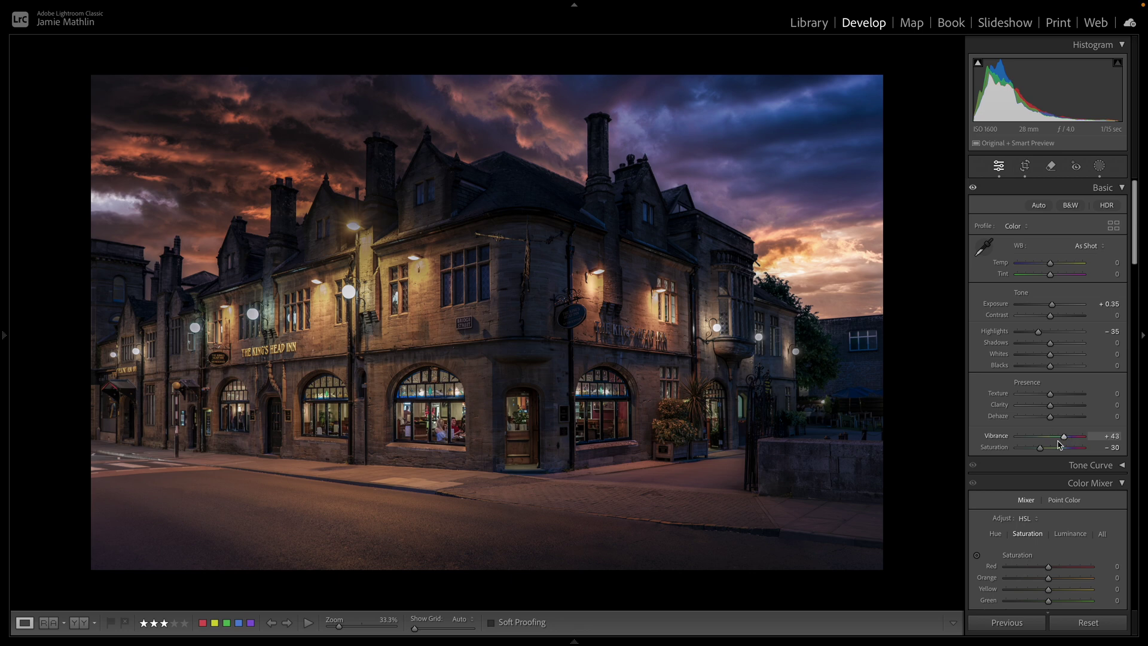
pyautogui.click(1041, 451)
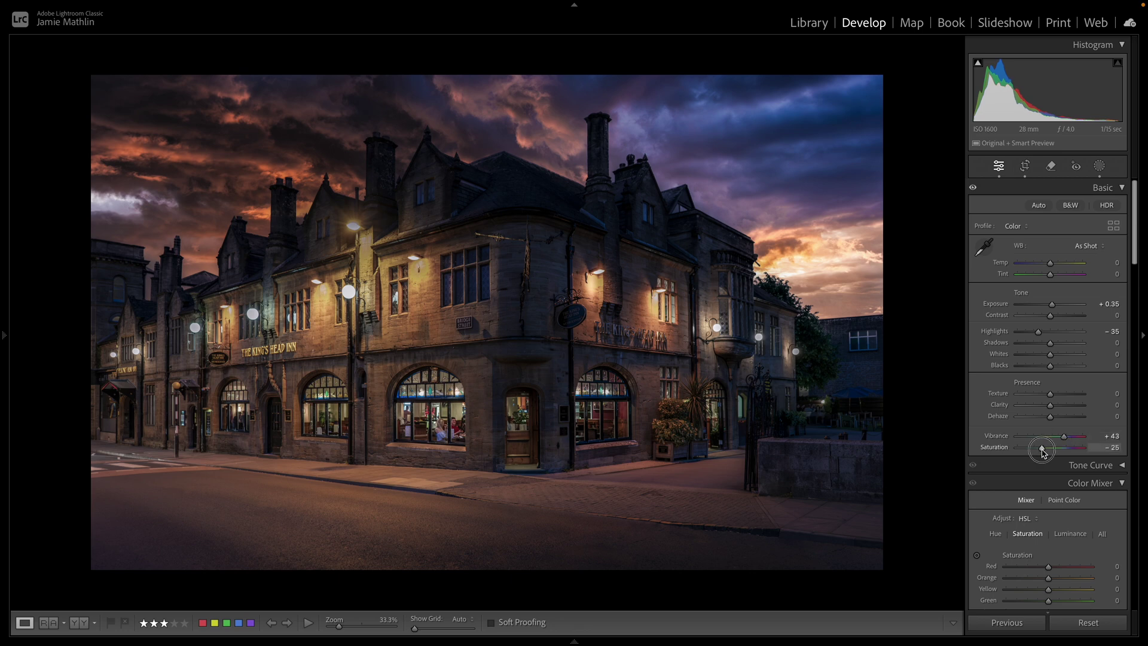
pyautogui.moveTo(1042, 453); pyautogui.dragTo(1043, 452)
pyautogui.click(1051, 263)
pyautogui.moveTo(1052, 266); pyautogui.dragTo(1051, 267)
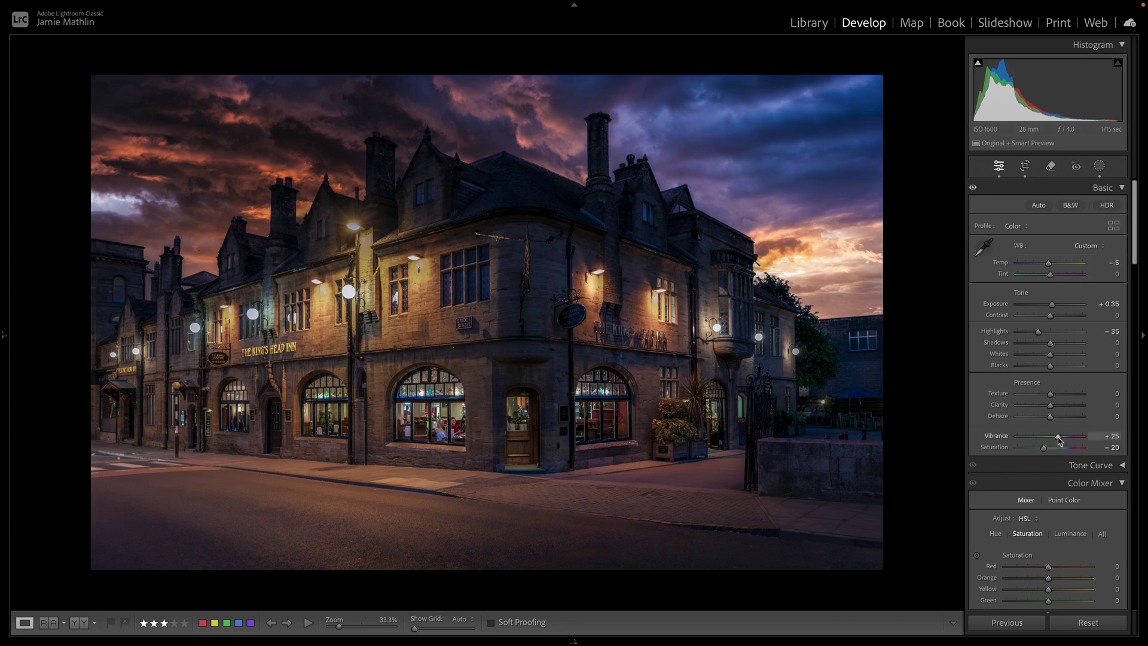
pyautogui.moveTo(1059, 440); pyautogui.dragTo(1044, 452)
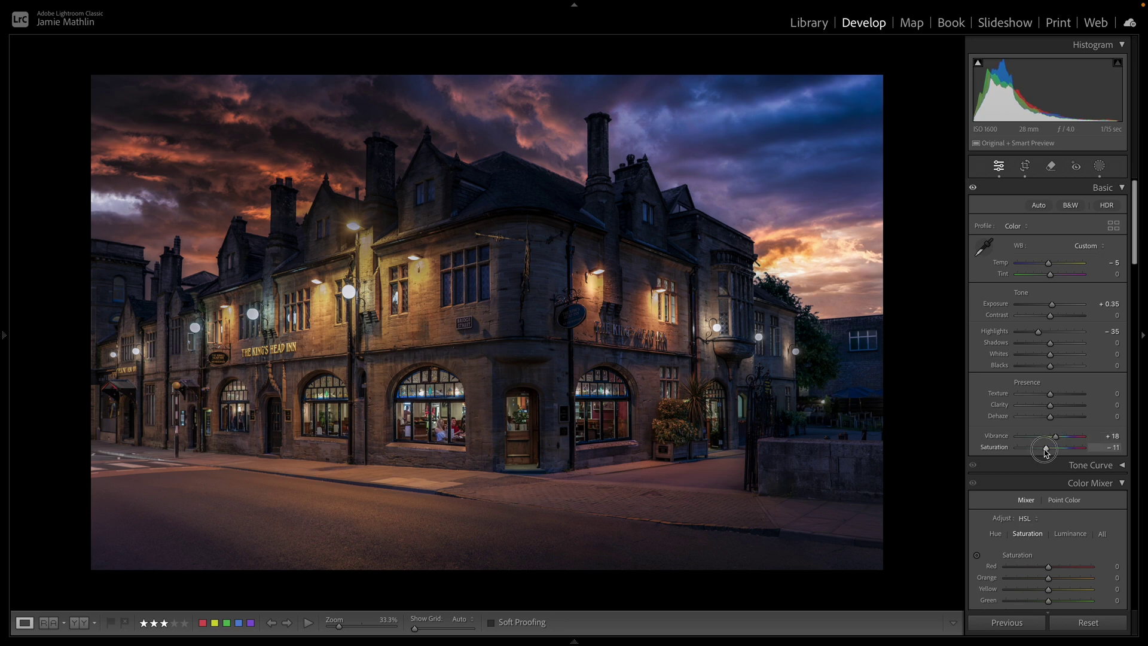
pyautogui.moveTo(1045, 452); pyautogui.dragTo(1045, 452)
# Step: In the Color Mixer, set Saturation for Red to +16, Yellow to +16 and Blue to -27
pyautogui.scroll(-3, 1083, 595)
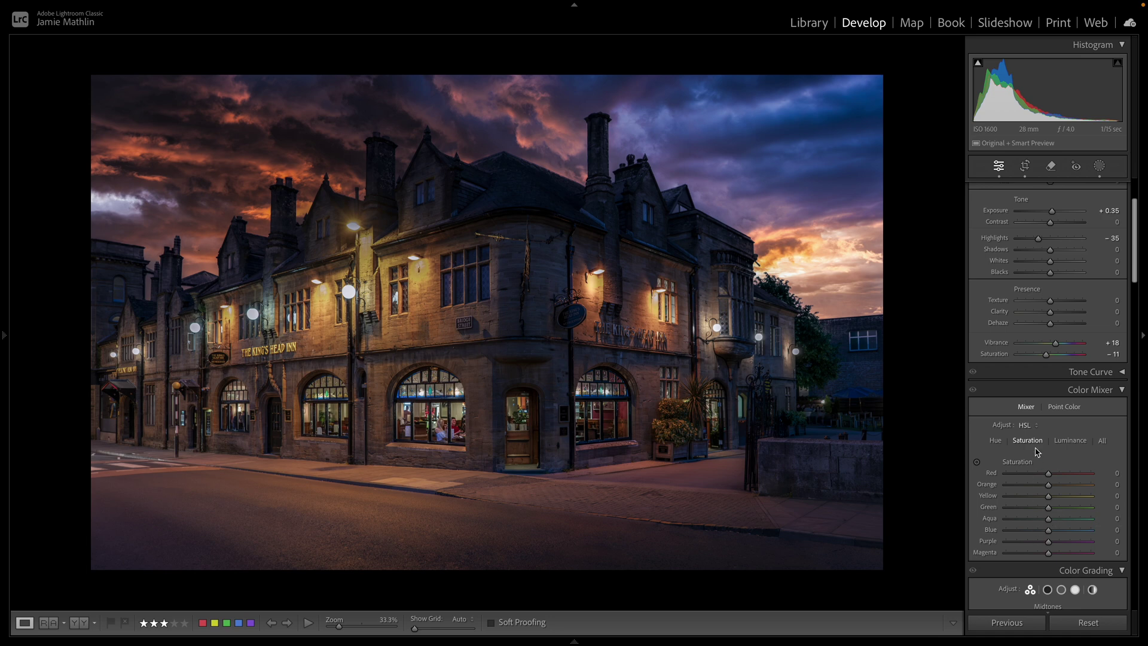
pyautogui.moveTo(1049, 531); pyautogui.dragTo(1038, 531)
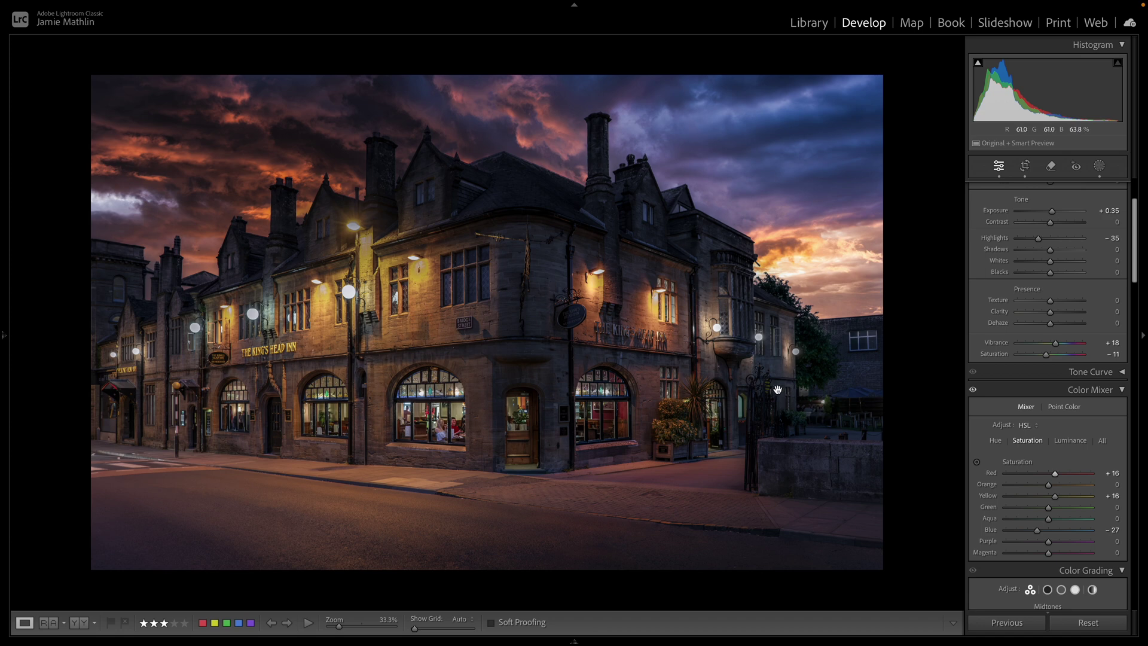
pyautogui.scroll(-3, 1010, 391)
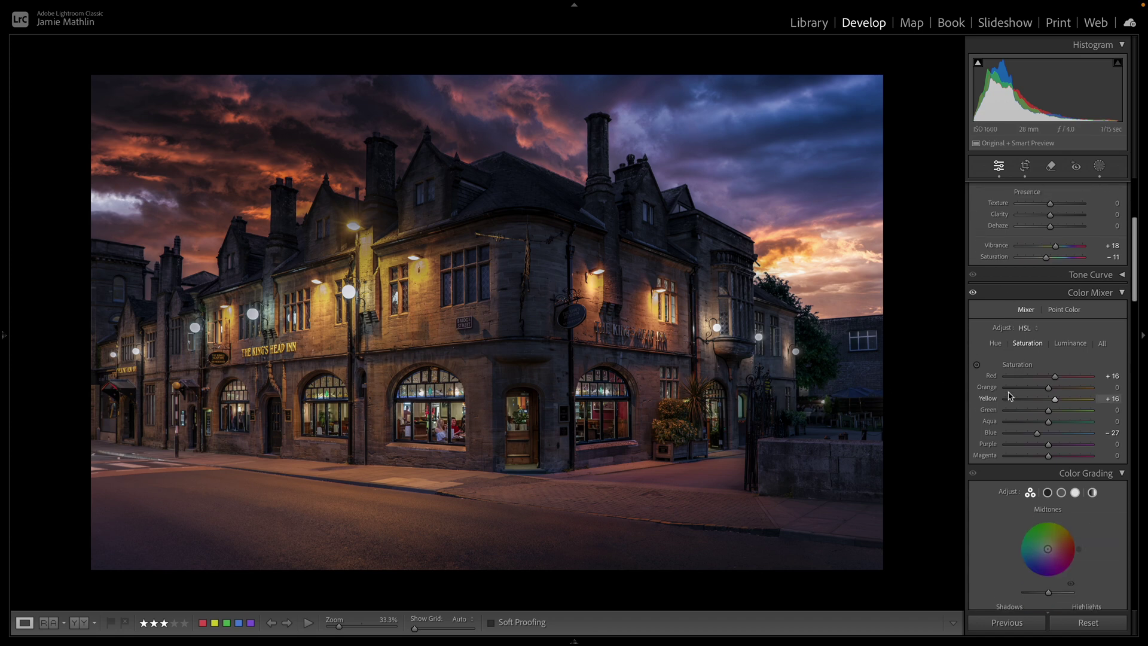
pyautogui.scroll(6, 1009, 396)
# Step: Try a Highlight Priority post-crop vignette with Amount -15 and Feather 100
pyautogui.scroll(-12, 1009, 396)
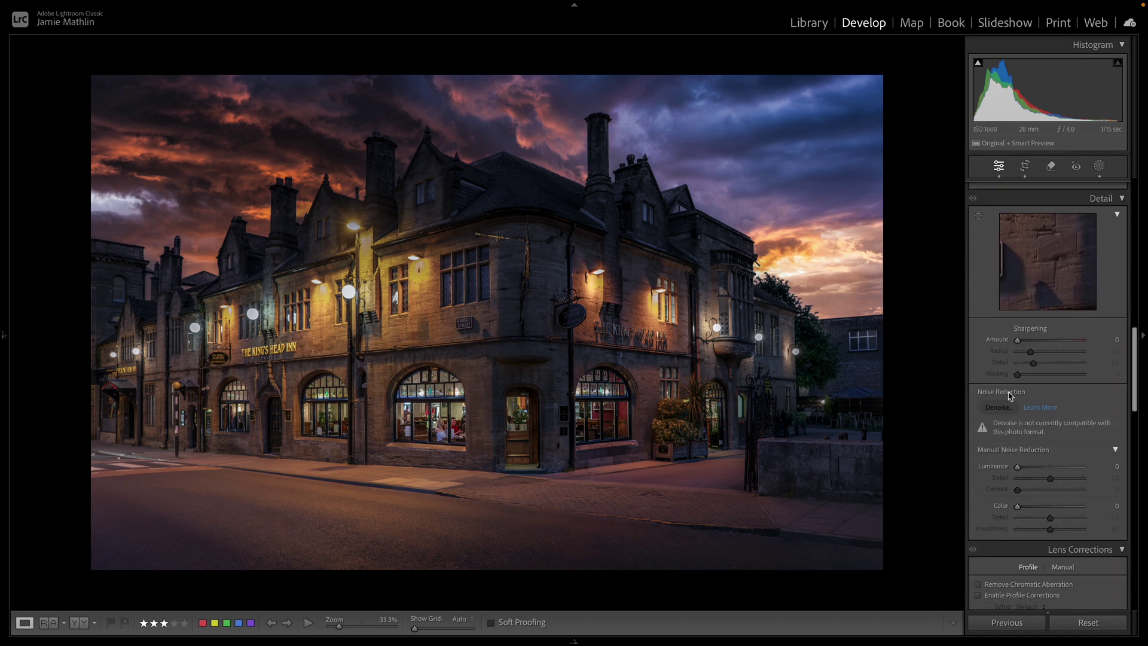
pyautogui.scroll(-5, 1009, 396)
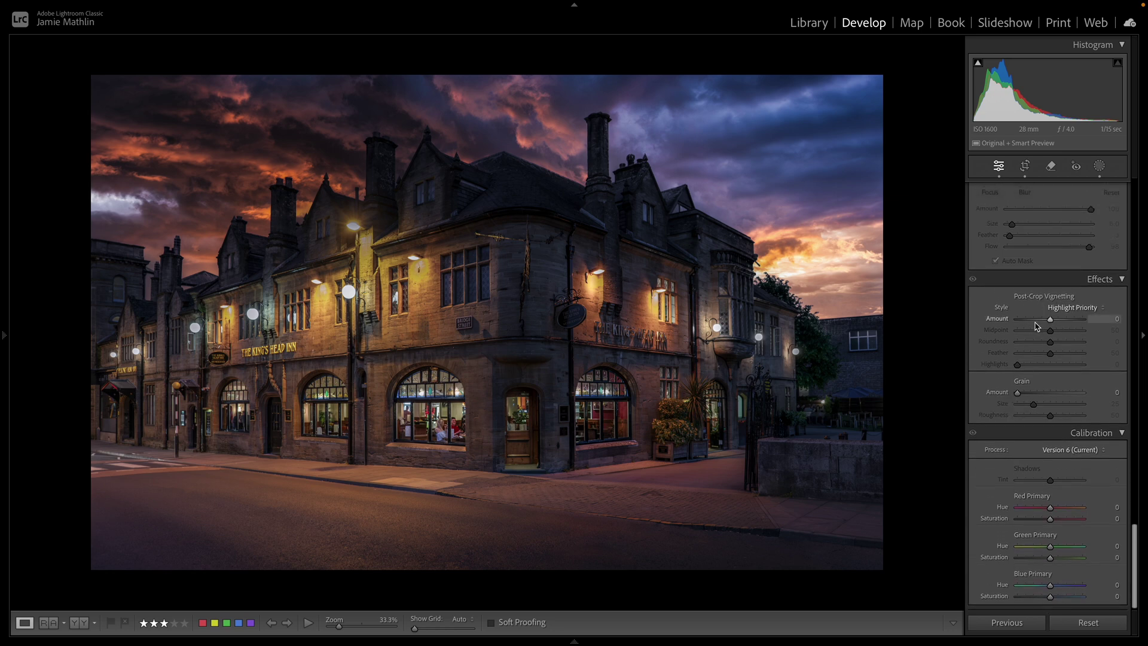
pyautogui.moveTo(1051, 318); pyautogui.dragTo(1088, 355)
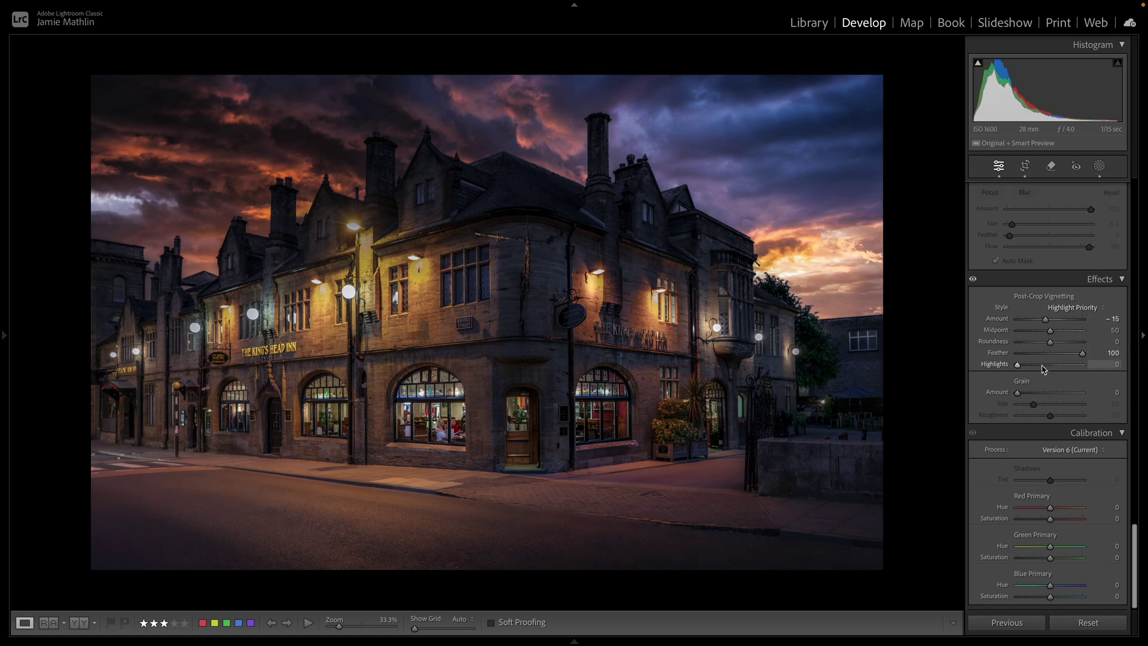
# Step: Try a global Exposure of +0.70, and undo it together with the post-crop vignette changes
pyautogui.scroll(20, 1024, 483)
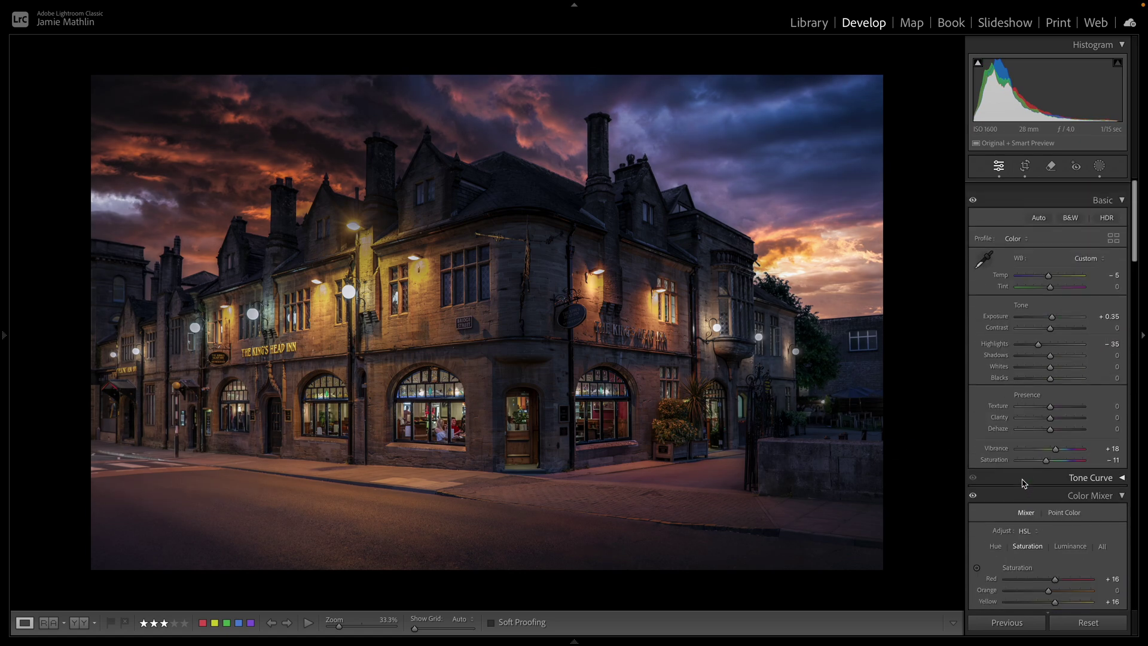
pyautogui.moveTo(1053, 301); pyautogui.dragTo(1055, 305)
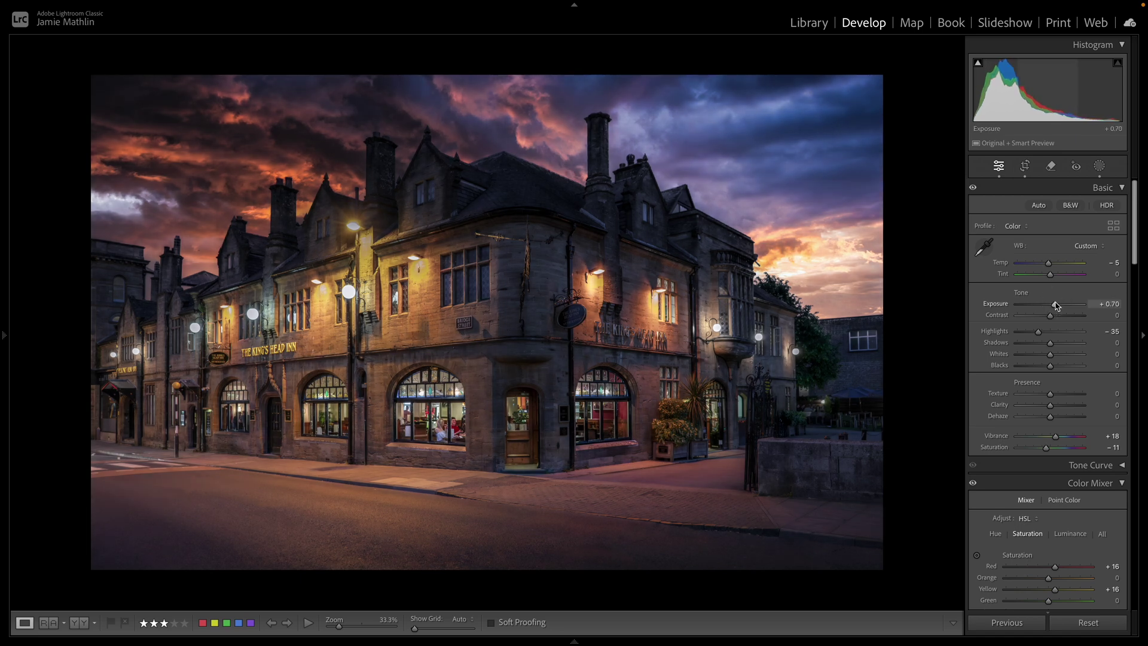
pyautogui.hotkey('ctrl', 'z')
pyautogui.hotkey('ctrl', 'z')
pyautogui.hotkey('ctrl', 'z')
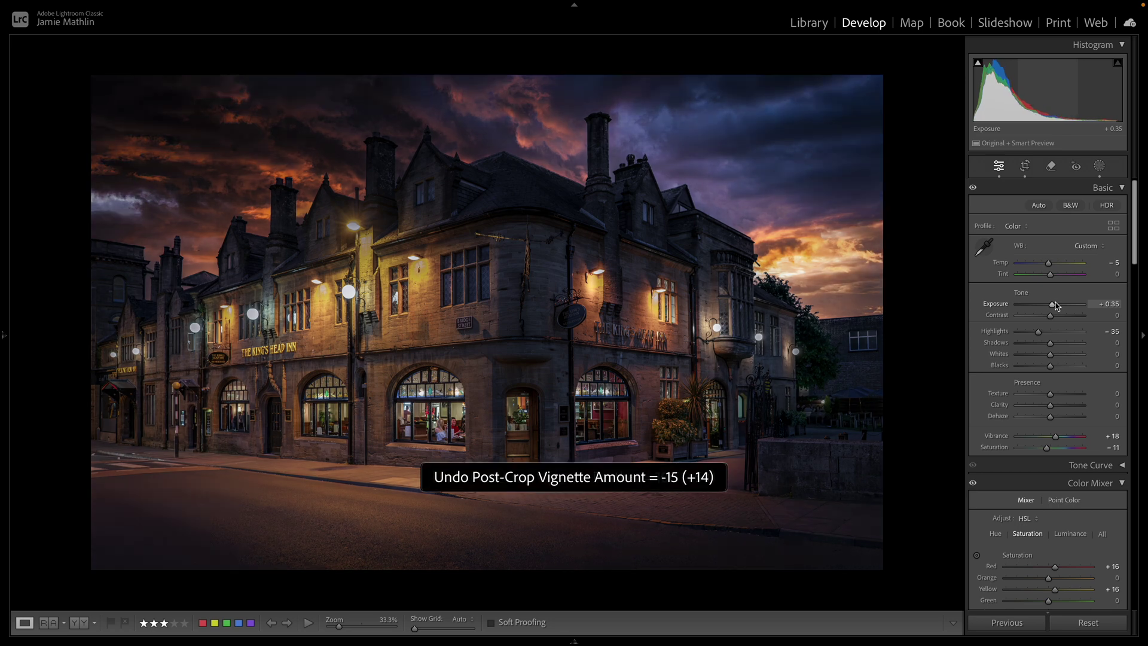
pyautogui.hotkey('ctrl', 'z')
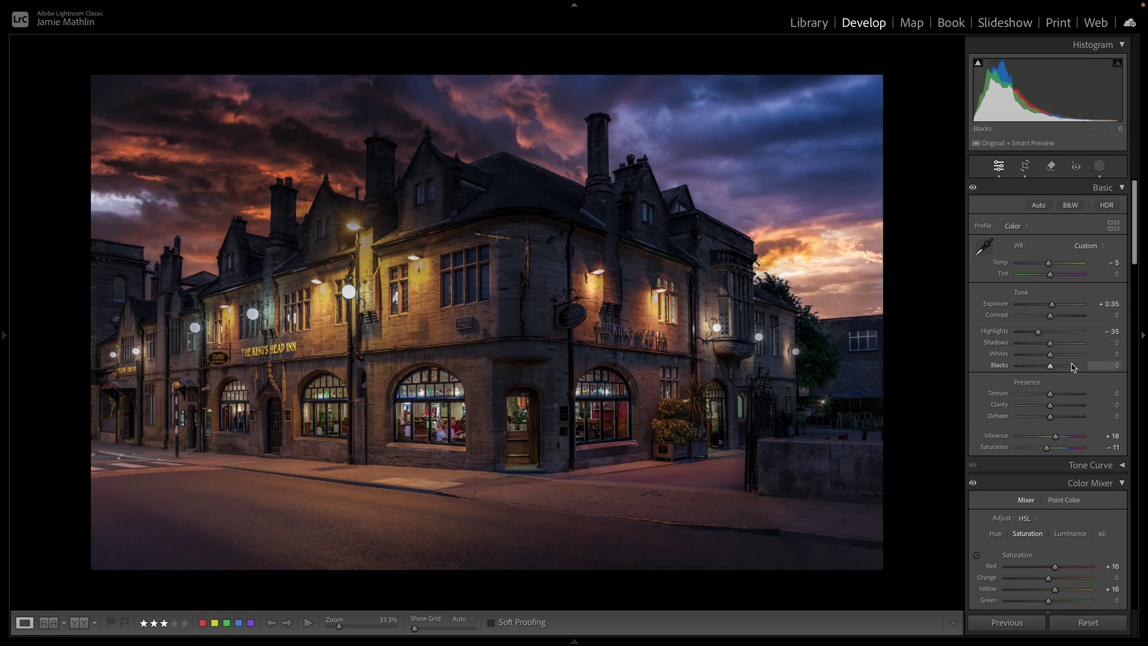
# Step: Set the whole photo's Clarity to +14 and Texture to +5, and raise the Sharpening Amount slightly
pyautogui.moveTo(1060, 408); pyautogui.dragTo(1056, 406)
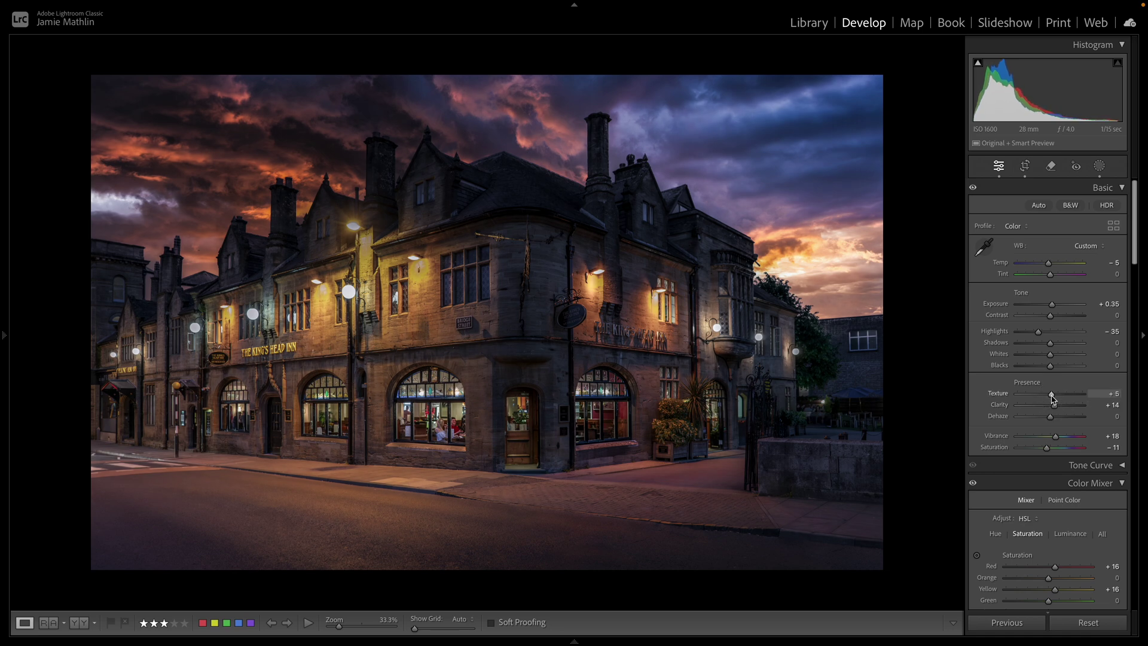
pyautogui.scroll(-5, 1059, 462)
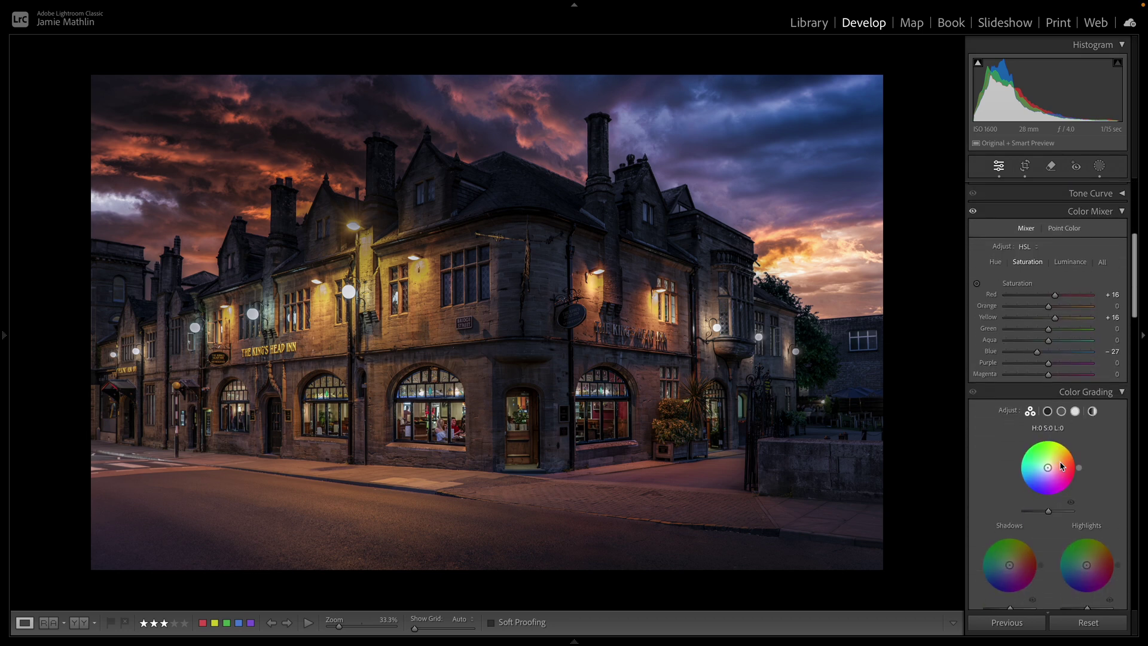
pyautogui.scroll(-6, 1060, 462)
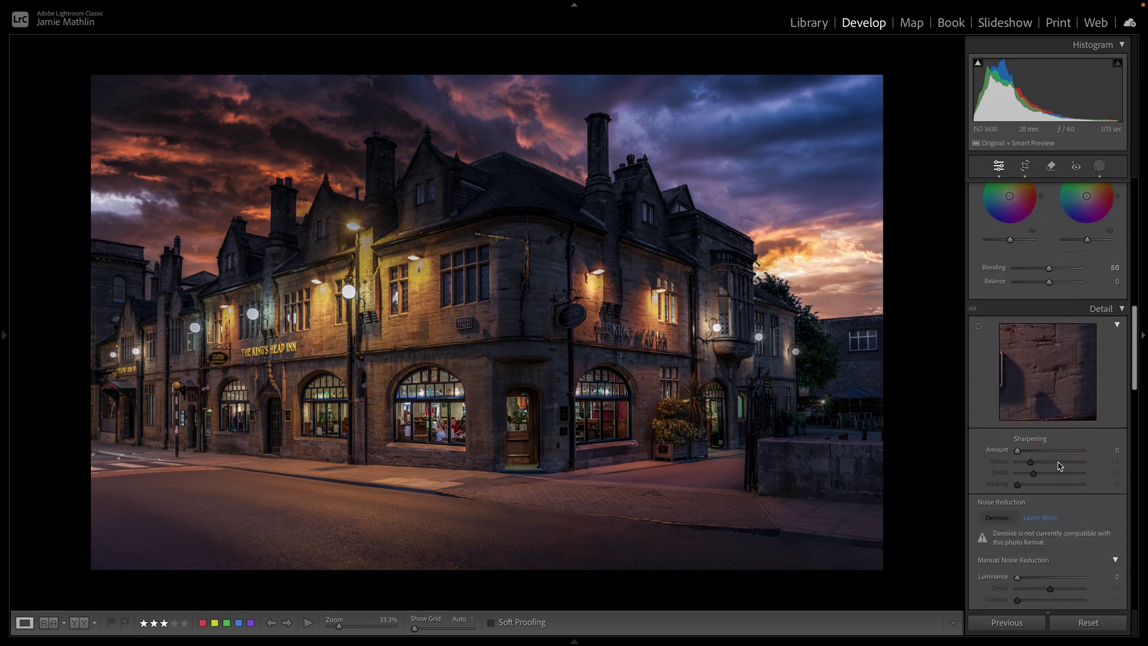
pyautogui.click(1029, 452)
pyautogui.scroll(10, 1070, 476)
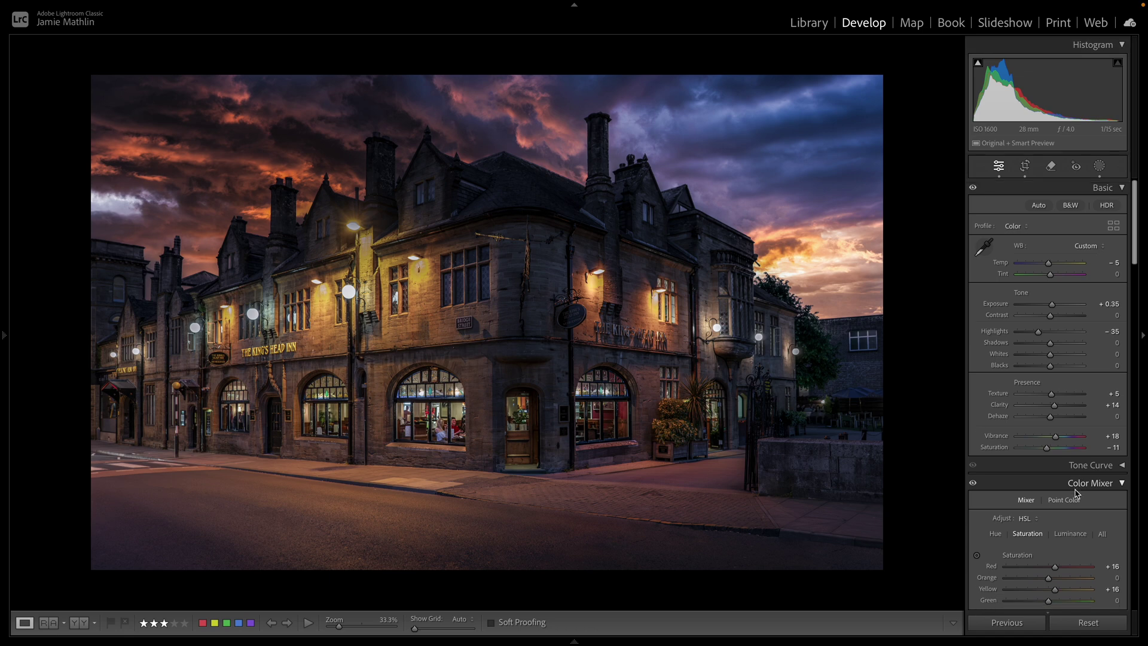